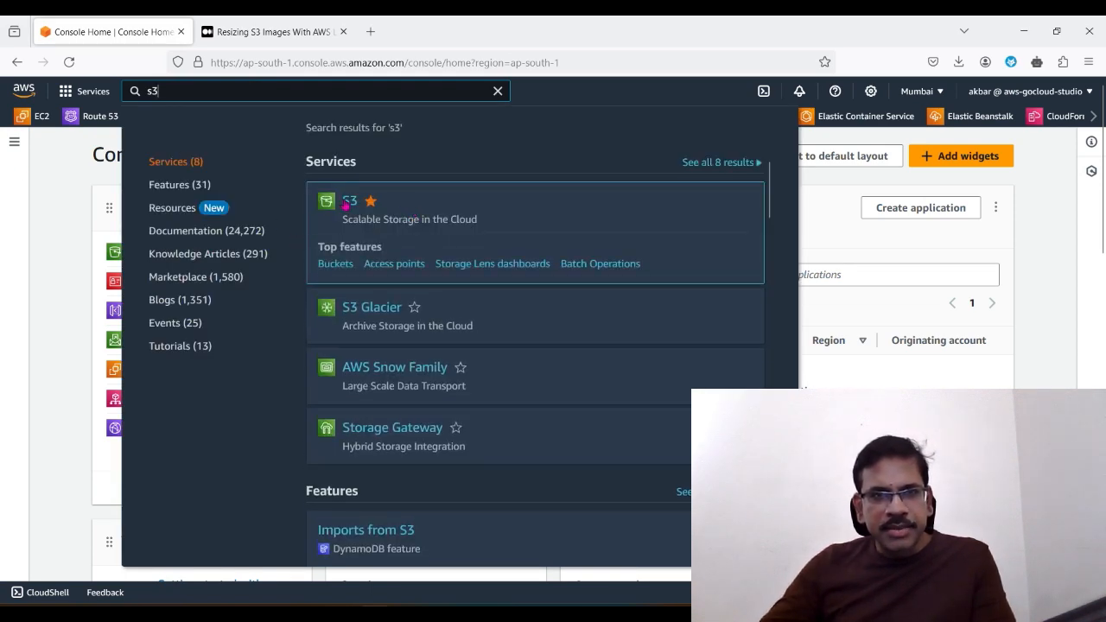
Step: Open the S3 service and start a new bucket, entering studio_source_bkt as its name
{"action": "left_click", "coordinate": [351, 202]}
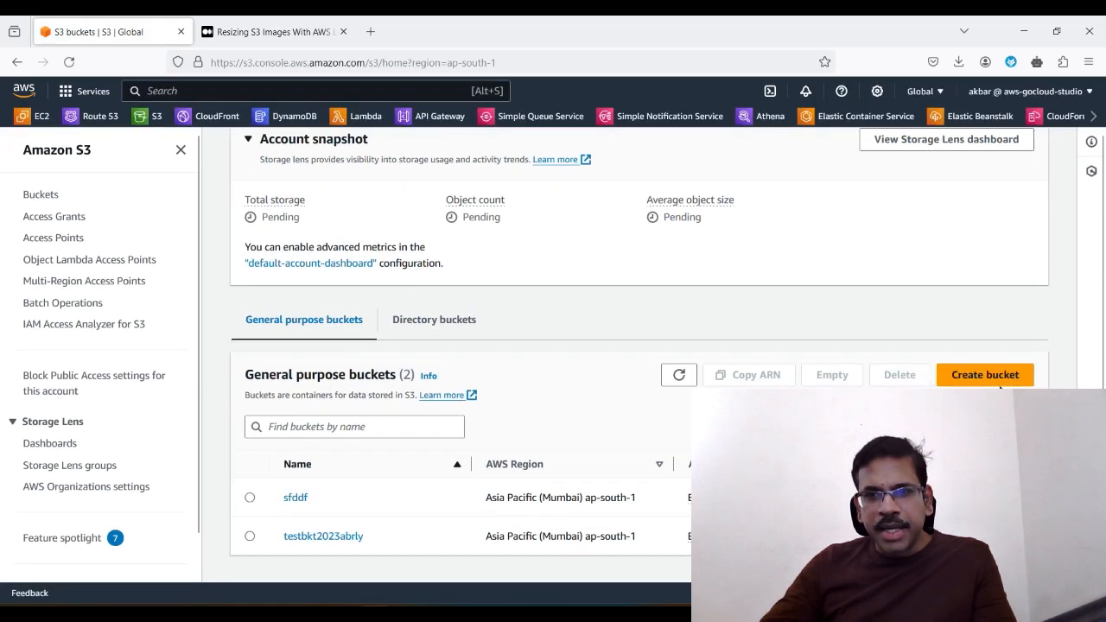
{"action": "left_click", "coordinate": [992, 380]}
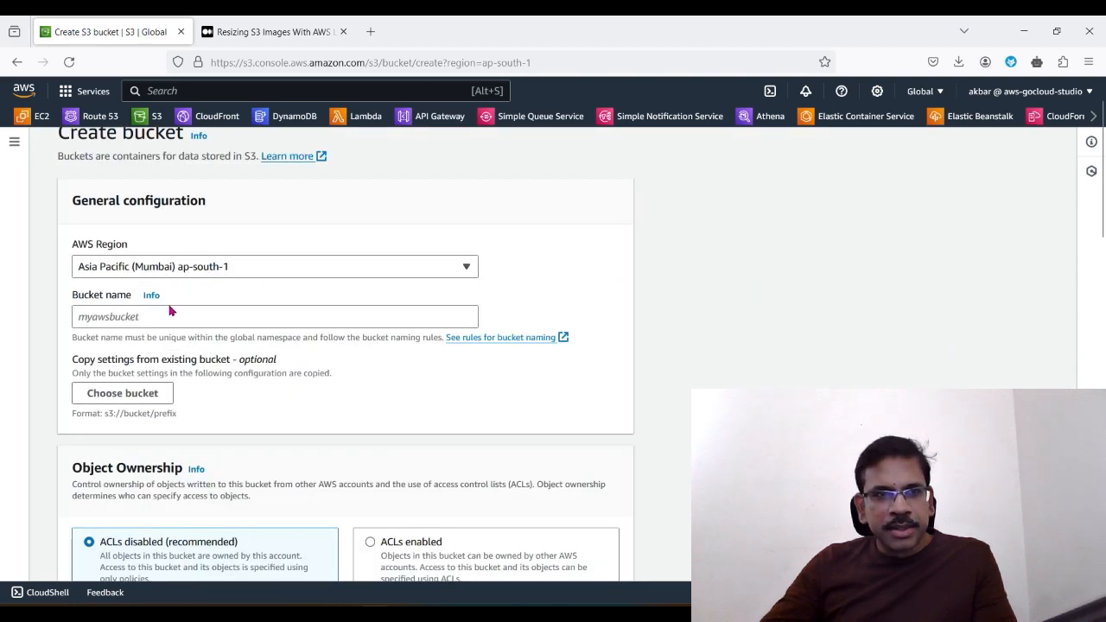
{"action": "left_click", "coordinate": [175, 320]}
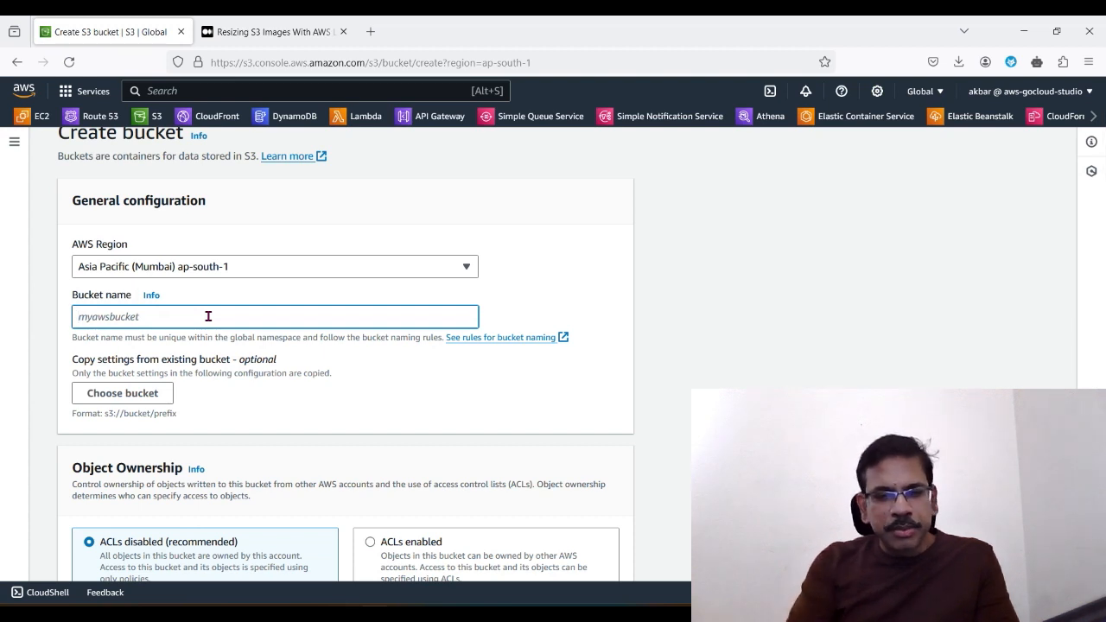
{"action": "type", "text": "studio_soir"}
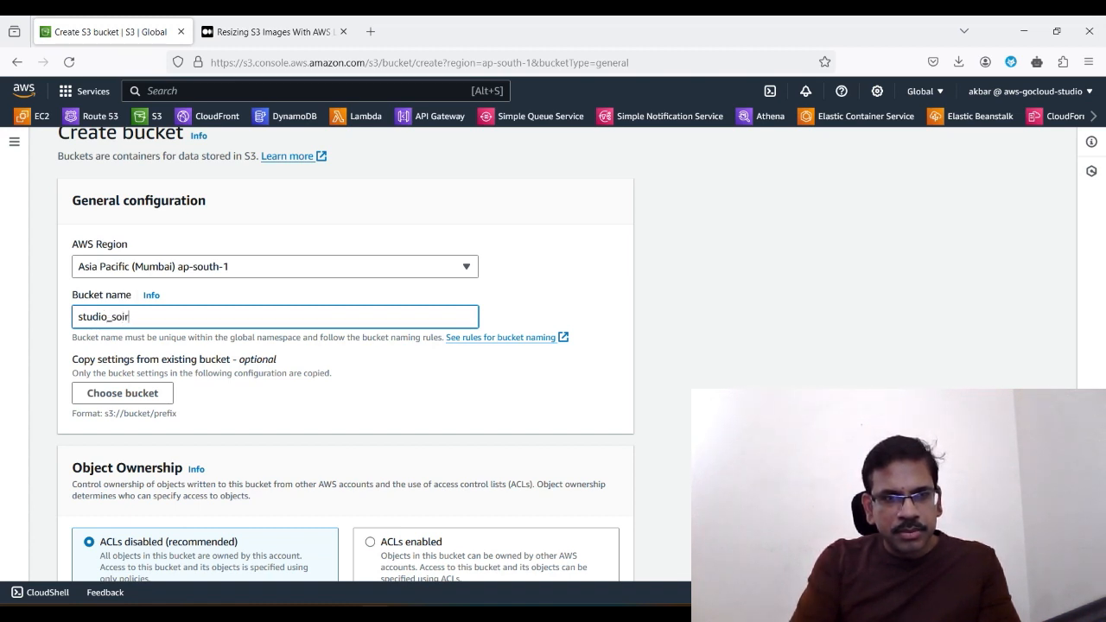
{"action": "key", "text": "BackSpace"}
{"action": "key", "text": "BackSpace"}
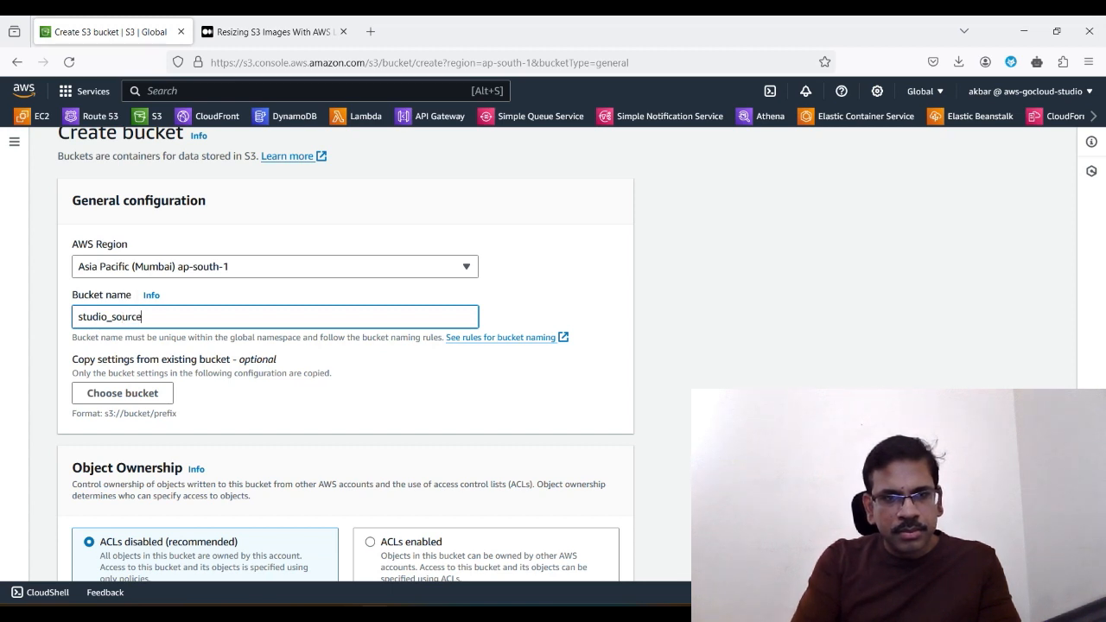
{"action": "type", "text": "bkt"}
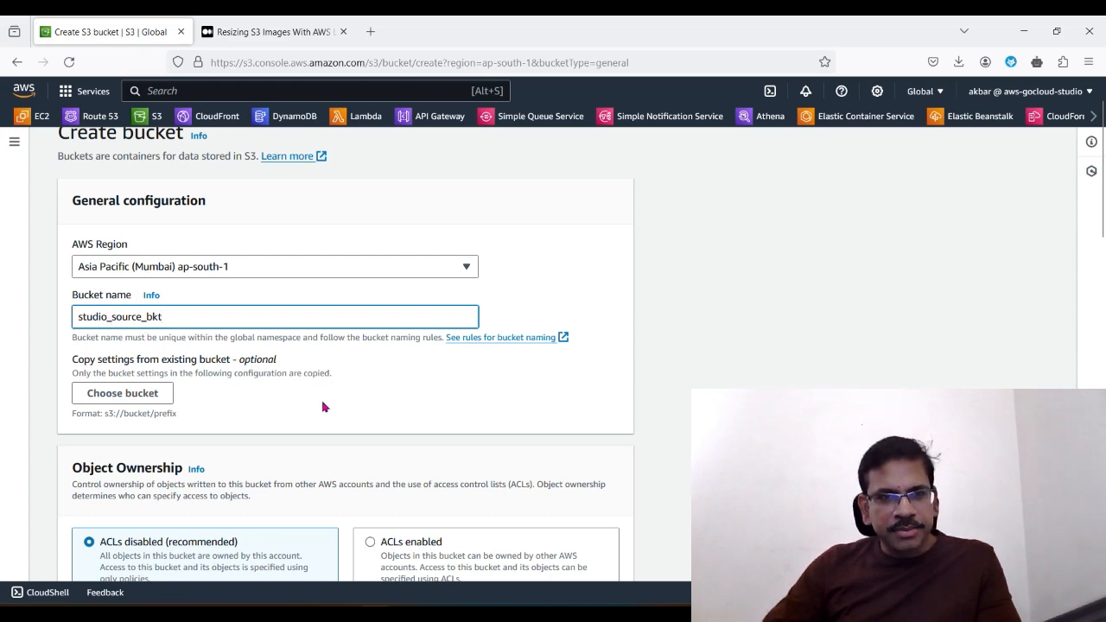
Step: Review the ownership, public access and encryption defaults and try to create the bucket with them
{"action": "scroll", "coordinate": [317, 415], "scroll_direction": "down", "scroll_amount": 5}
{"action": "scroll", "coordinate": [288, 441], "scroll_direction": "down", "scroll_amount": 6}
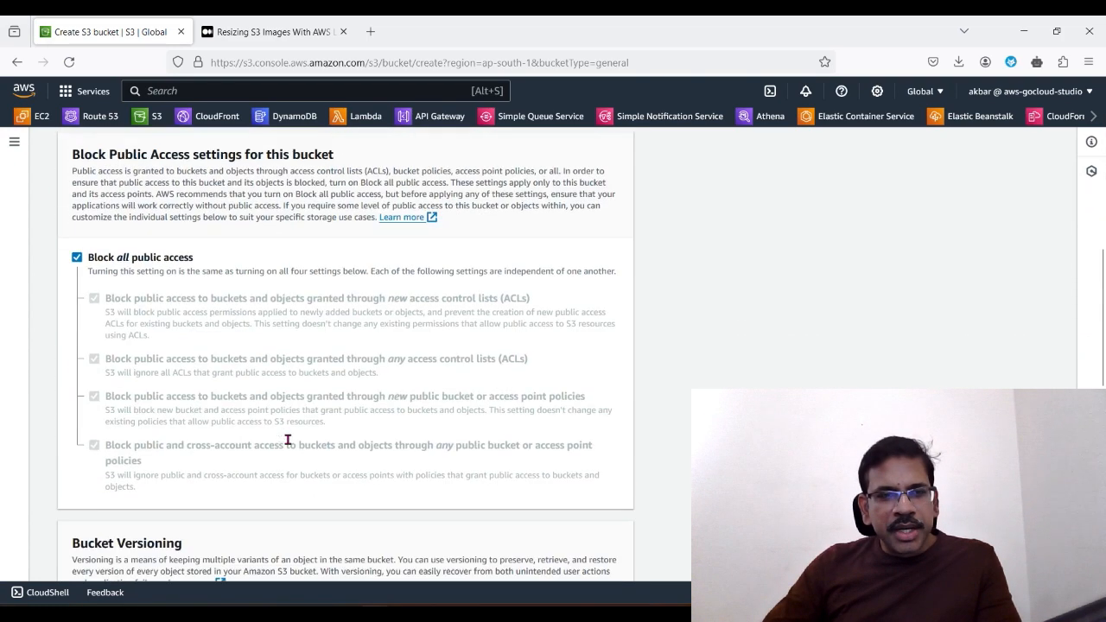
{"action": "scroll", "coordinate": [257, 447], "scroll_direction": "down", "scroll_amount": 14}
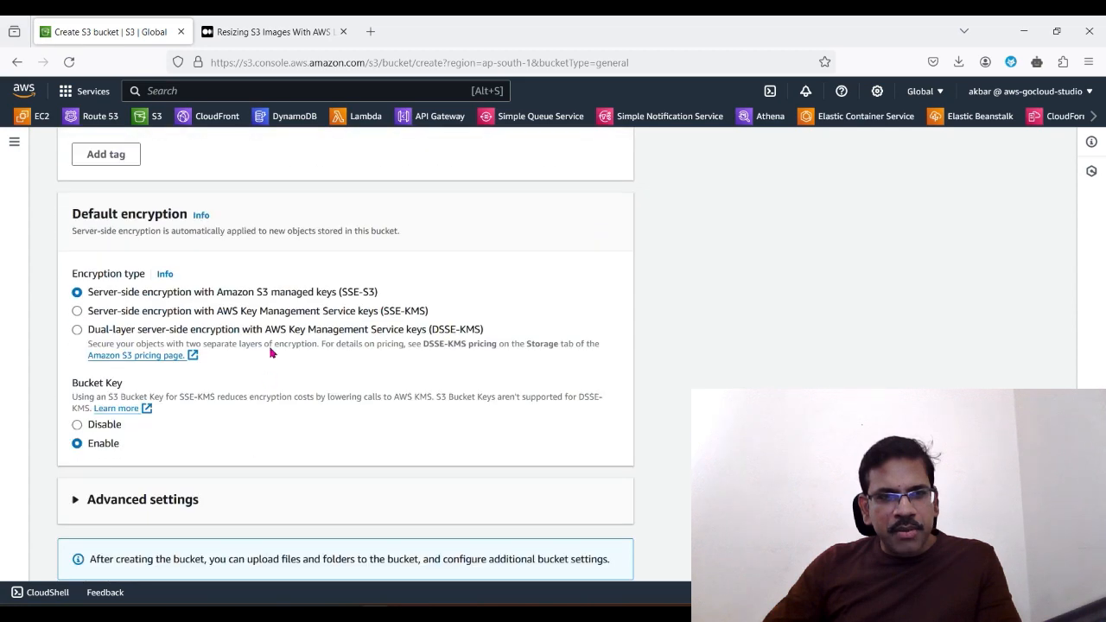
{"action": "scroll", "coordinate": [280, 408], "scroll_direction": "down", "scroll_amount": 2}
{"action": "scroll", "coordinate": [272, 447], "scroll_direction": "up", "scroll_amount": 20}
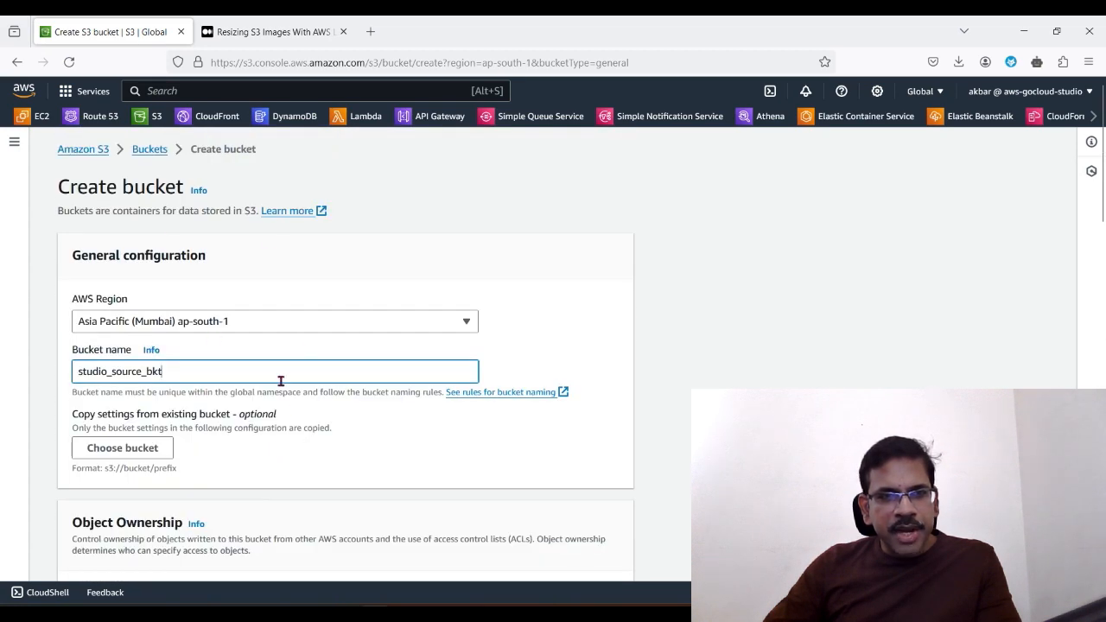
{"action": "scroll", "coordinate": [257, 486], "scroll_direction": "down", "scroll_amount": 10}
{"action": "scroll", "coordinate": [257, 486], "scroll_direction": "up", "scroll_amount": 10}
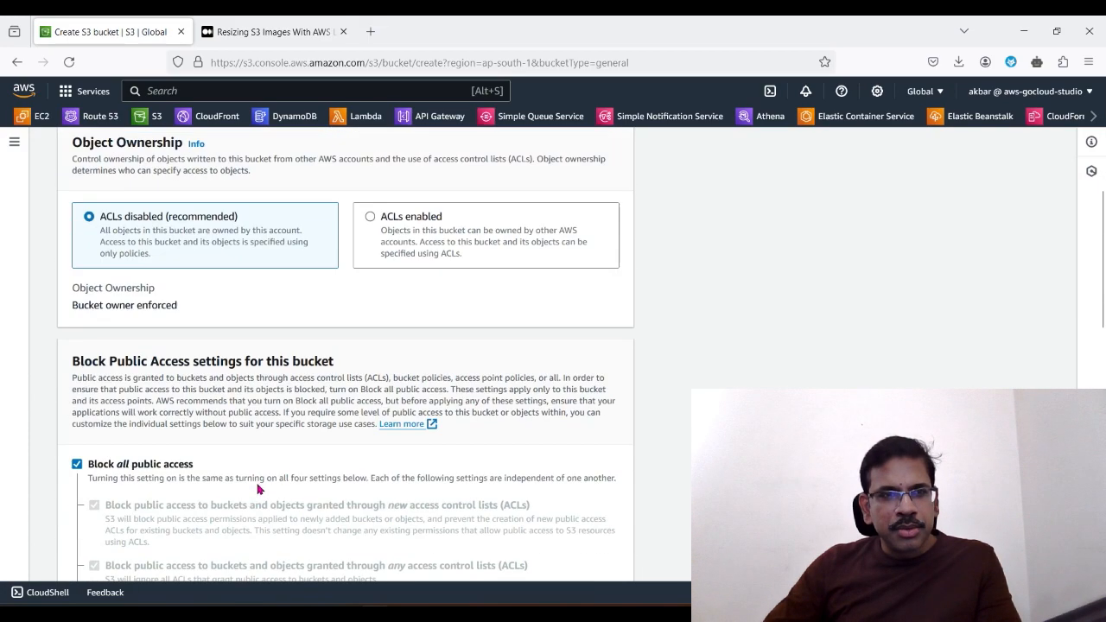
{"action": "scroll", "coordinate": [296, 506], "scroll_direction": "down", "scroll_amount": 20}
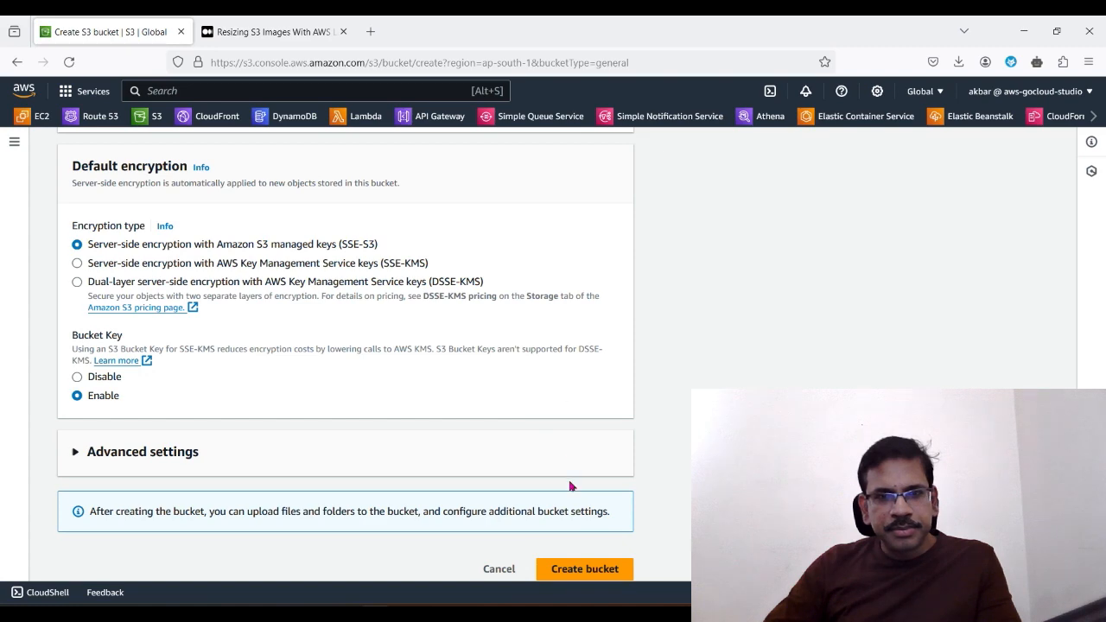
{"action": "left_click", "coordinate": [582, 564]}
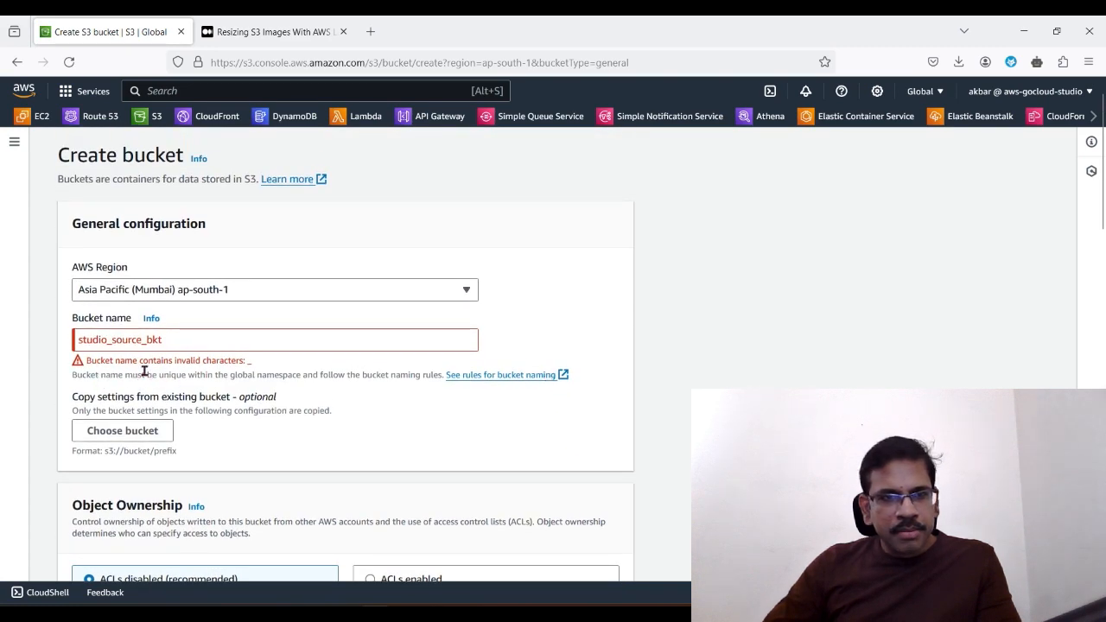
Step: Change the bucket name to studio-source-bkt, using hyphens instead of underscores, and create the bucket
{"action": "left_click", "coordinate": [116, 346]}
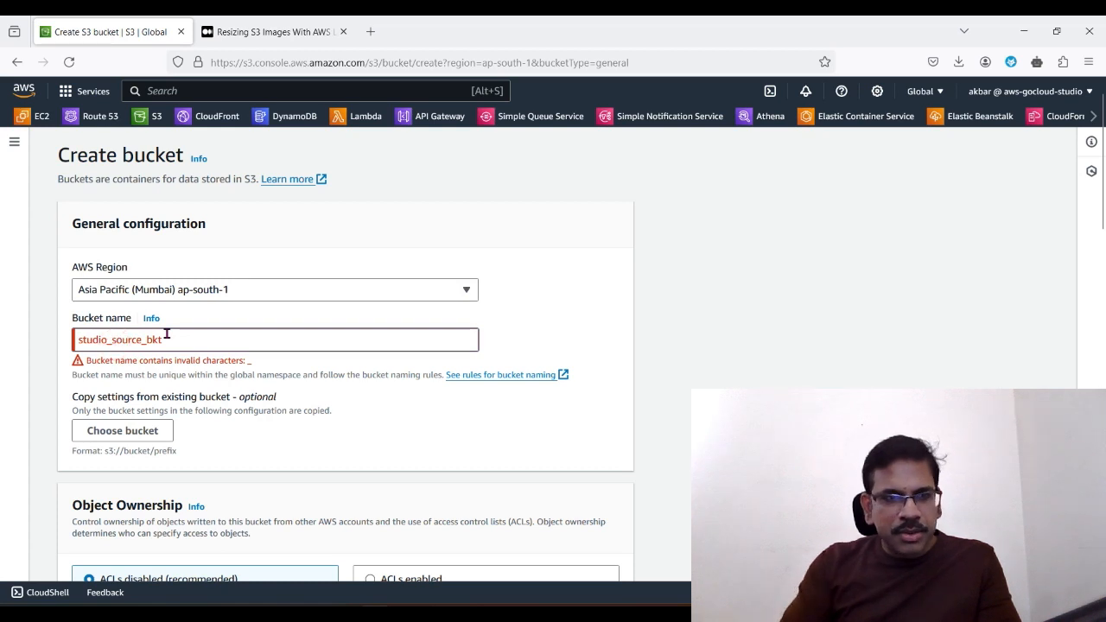
{"action": "key", "text": "BackSpace"}
{"action": "type", "text": "-"}
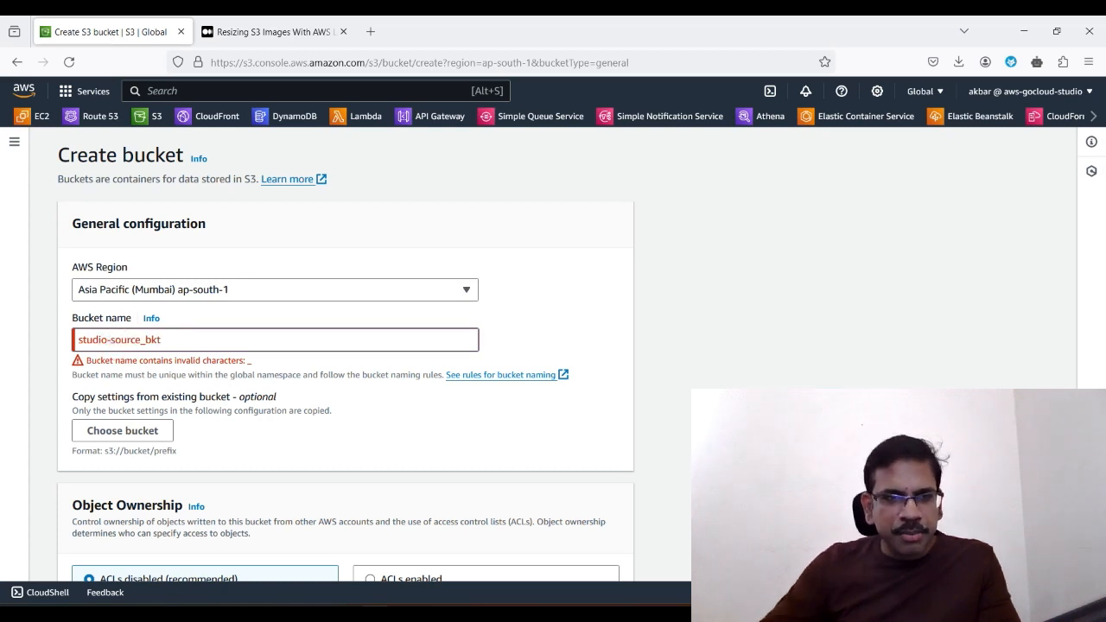
{"action": "left_click", "coordinate": [147, 343]}
{"action": "key", "text": "BackSpace"}
{"action": "type", "text": "-"}
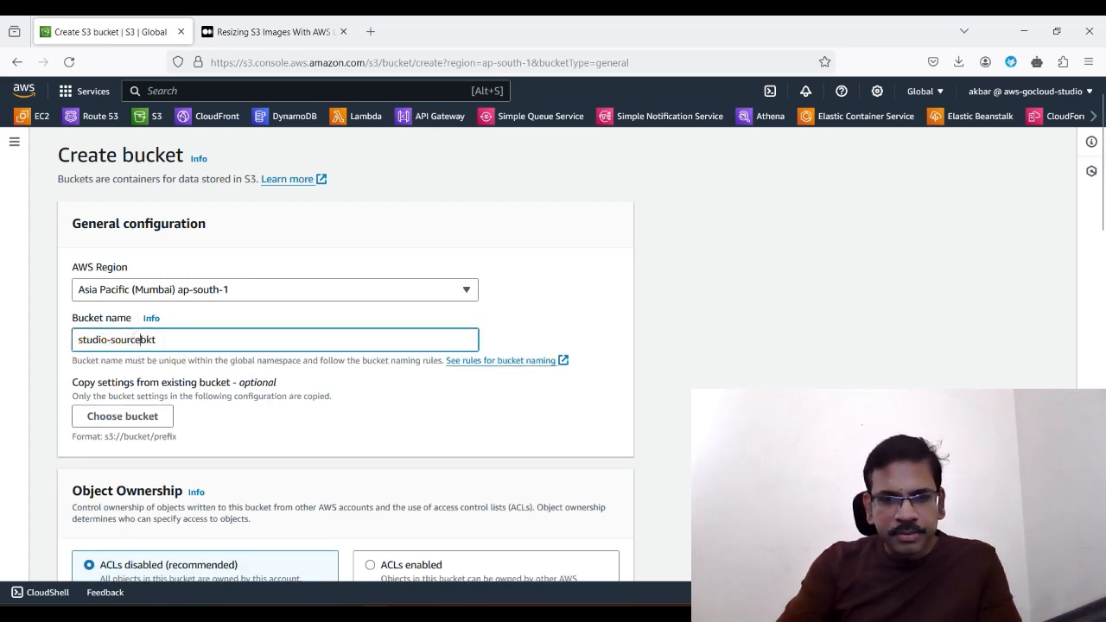
{"action": "scroll", "coordinate": [588, 519], "scroll_direction": "down", "scroll_amount": 15}
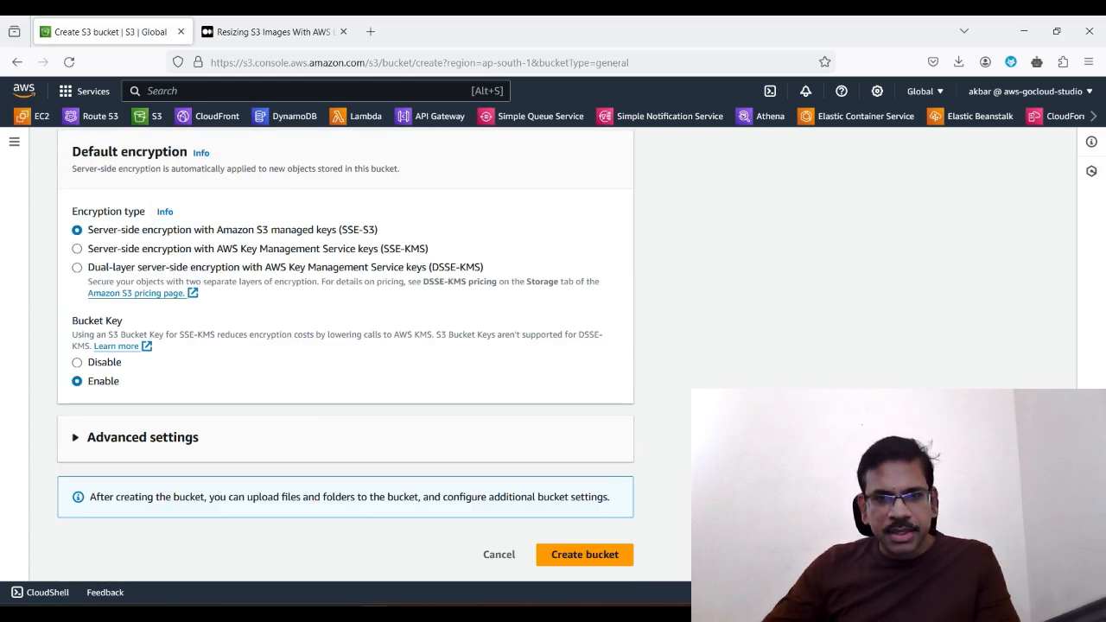
{"action": "left_click", "coordinate": [579, 558]}
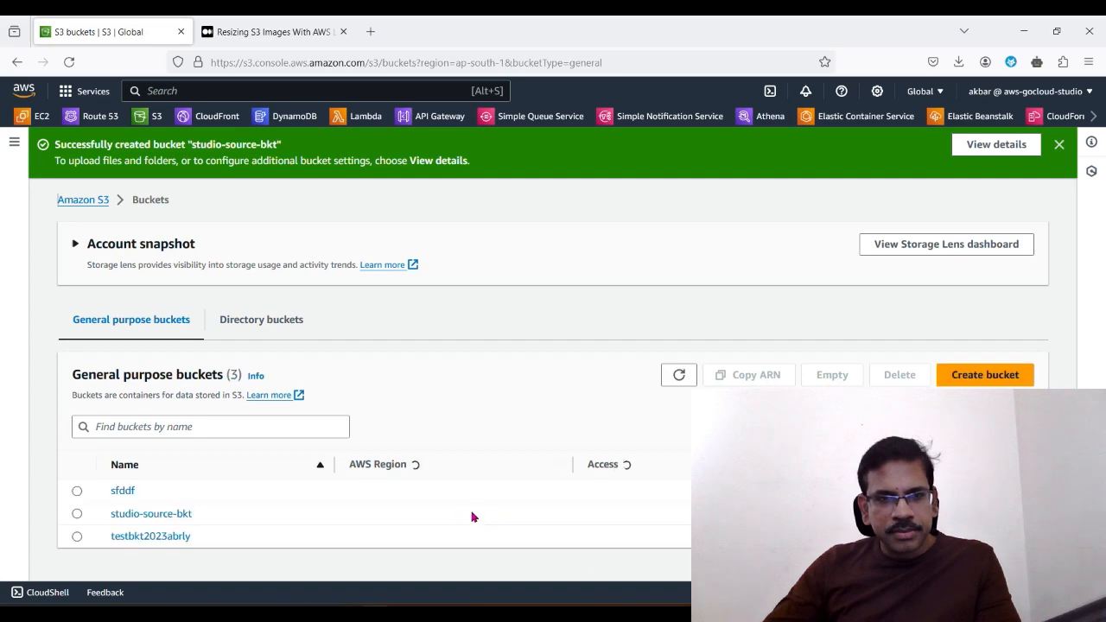
Step: Create a second general purpose bucket named studio-destination-bkt with the default settings
{"action": "scroll", "coordinate": [485, 516], "scroll_direction": "down", "scroll_amount": 1}
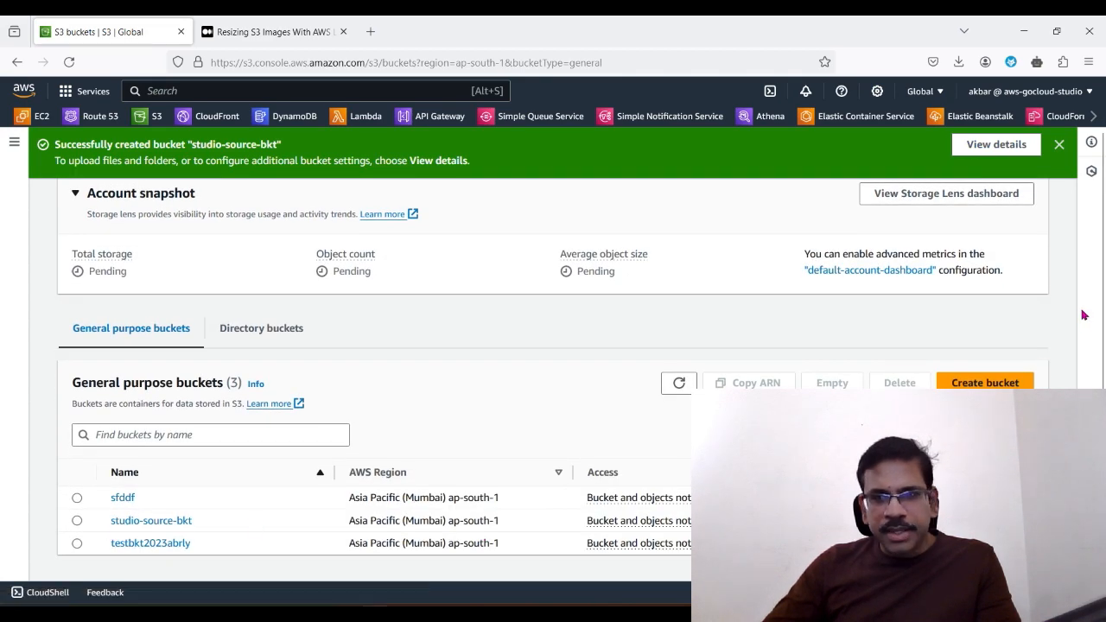
{"action": "left_click", "coordinate": [983, 386]}
{"action": "left_click", "coordinate": [281, 322]}
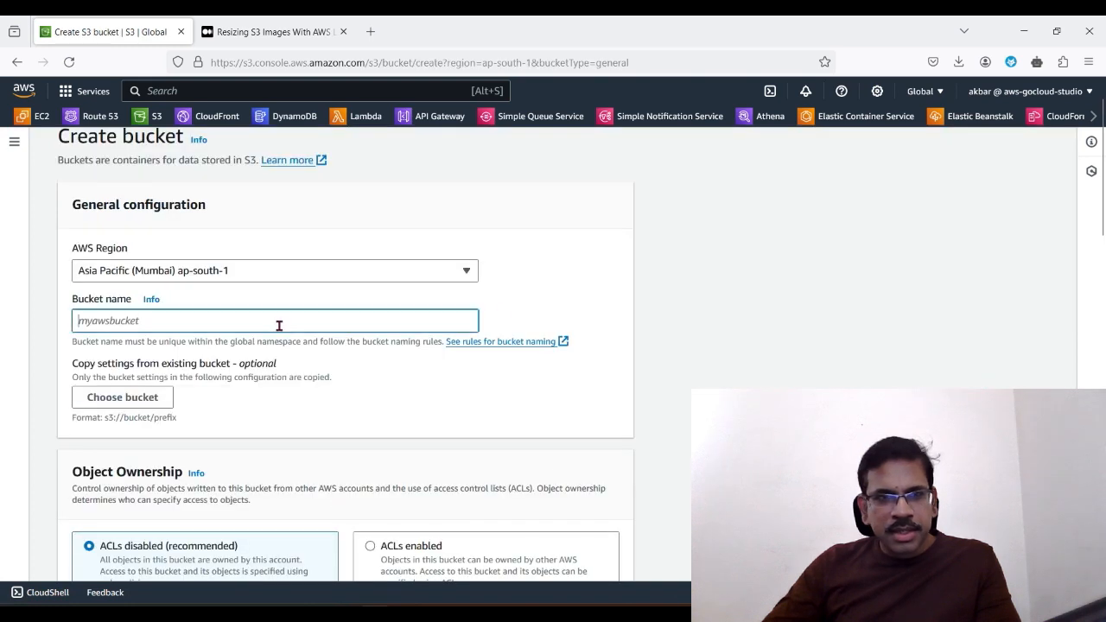
{"action": "type", "text": "stu"}
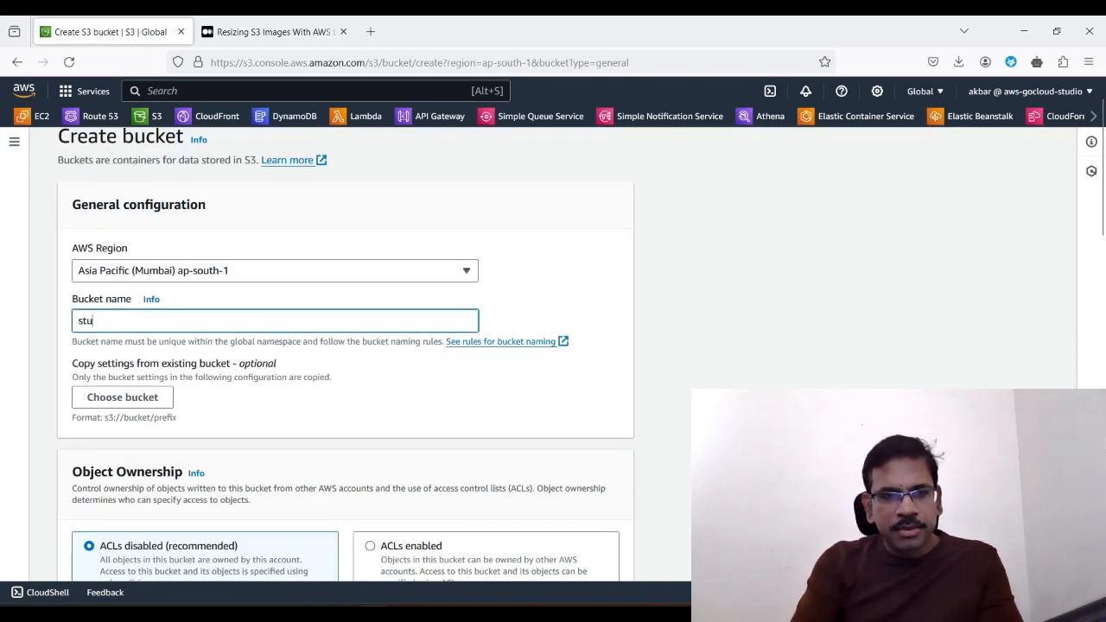
{"action": "type", "text": "dio-desti"}
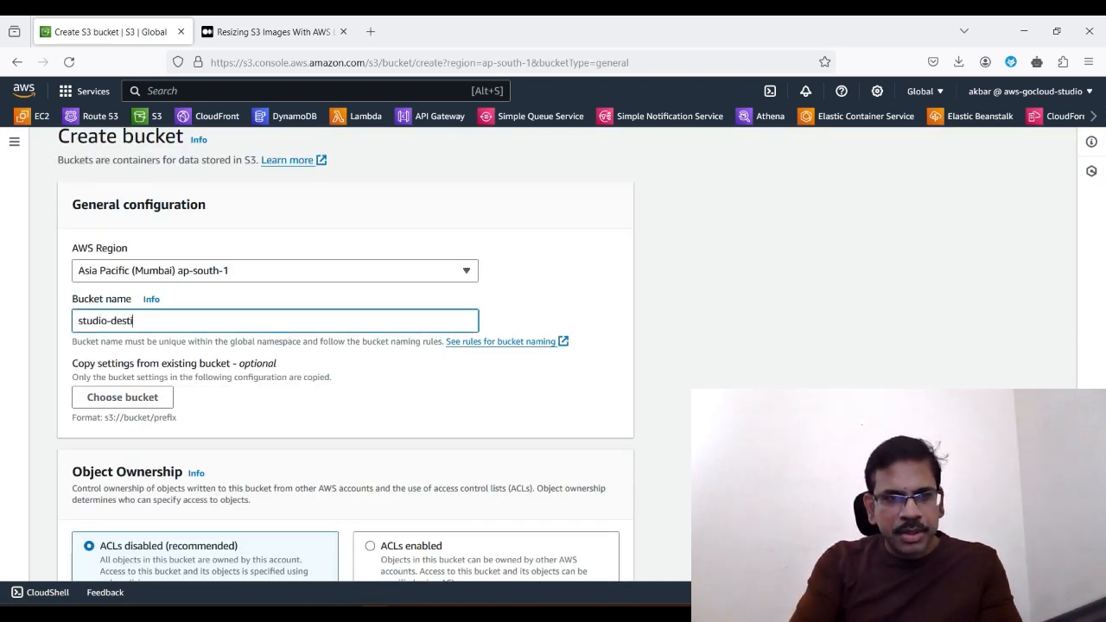
{"action": "type", "text": "nation"}
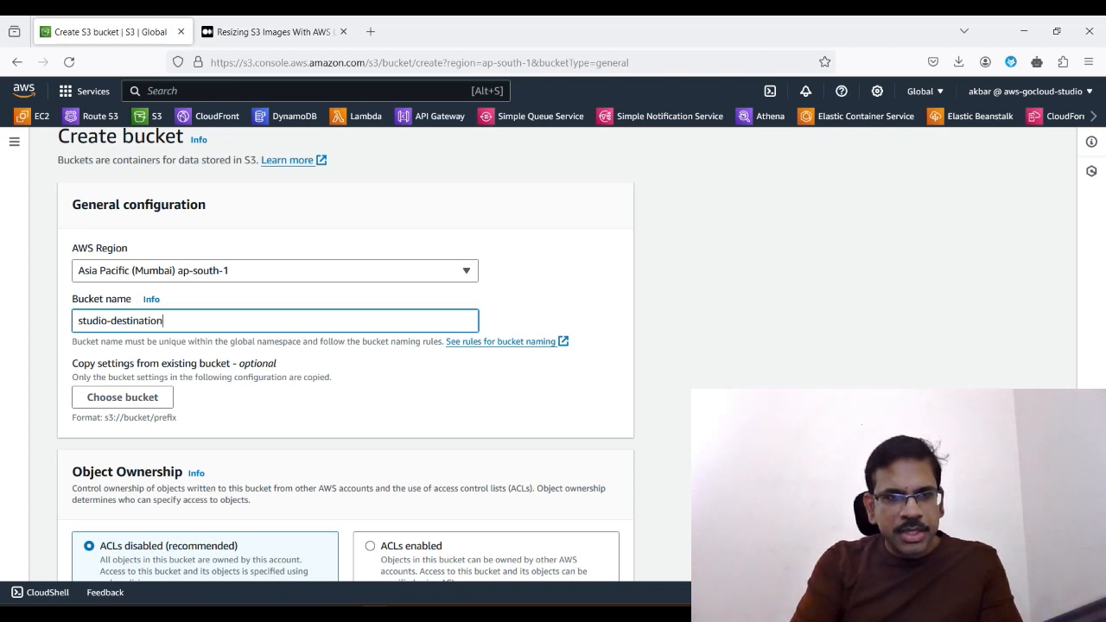
{"action": "type", "text": "-buck"}
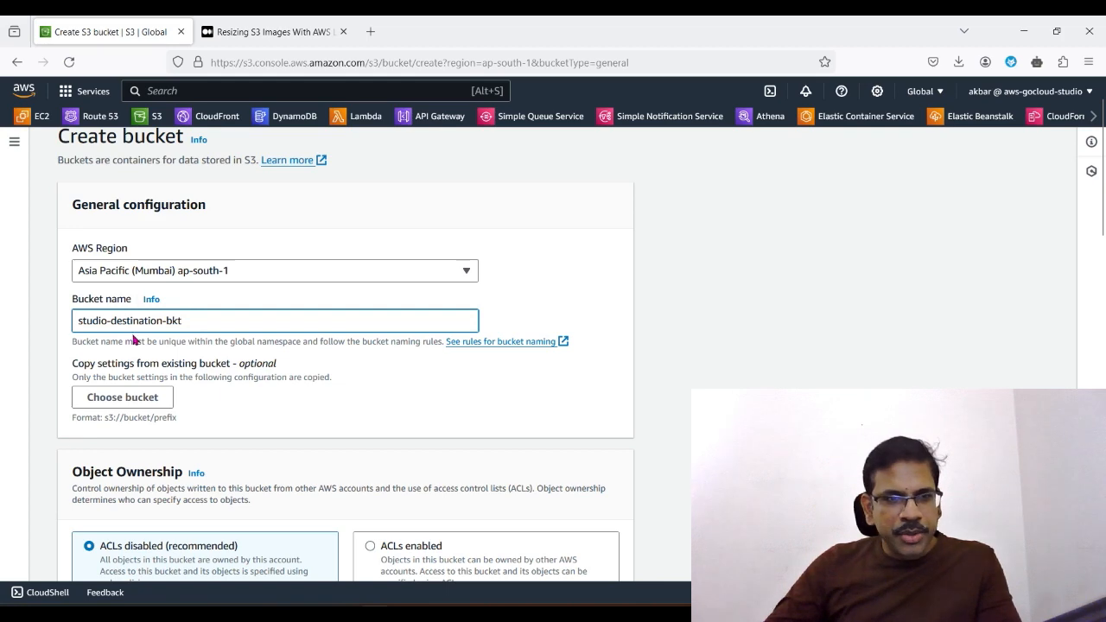
{"action": "left_click", "coordinate": [681, 406]}
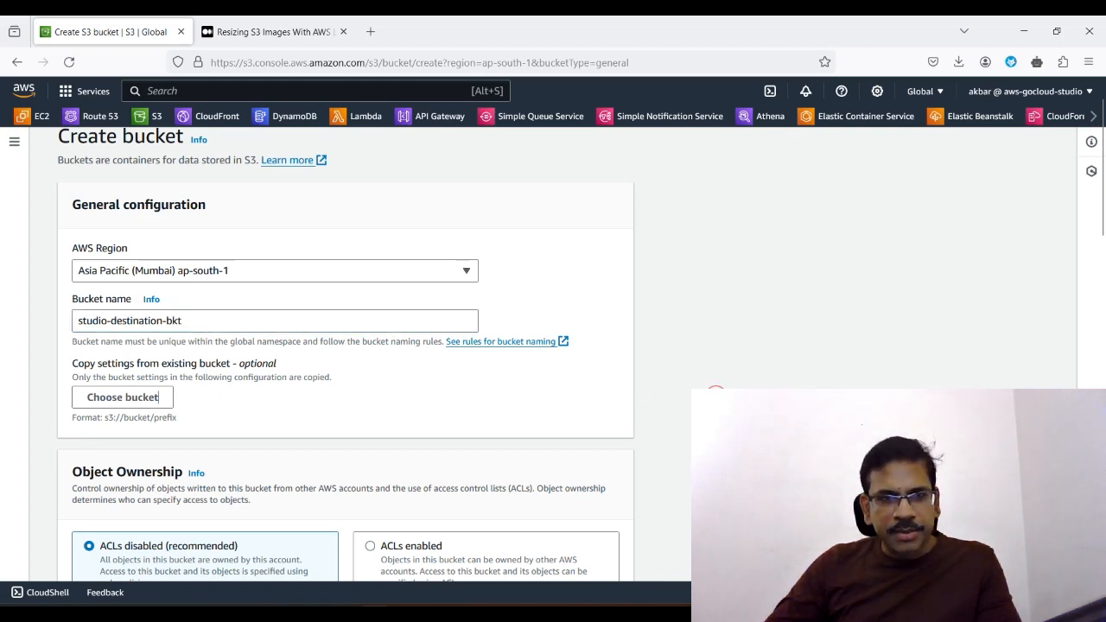
{"action": "scroll", "coordinate": [681, 406], "scroll_direction": "down", "scroll_amount": 20}
{"action": "left_click", "coordinate": [574, 561]}
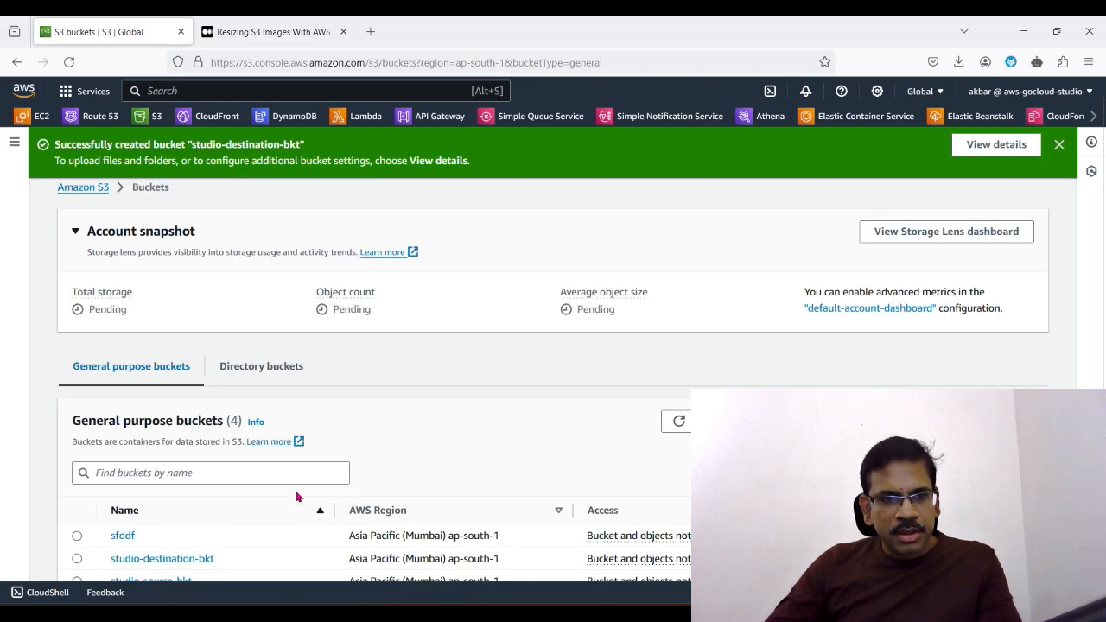
Step: Create a third general purpose bucket named studio-bkt-7 with the default settings
{"action": "scroll", "coordinate": [294, 496], "scroll_direction": "down", "scroll_amount": 1}
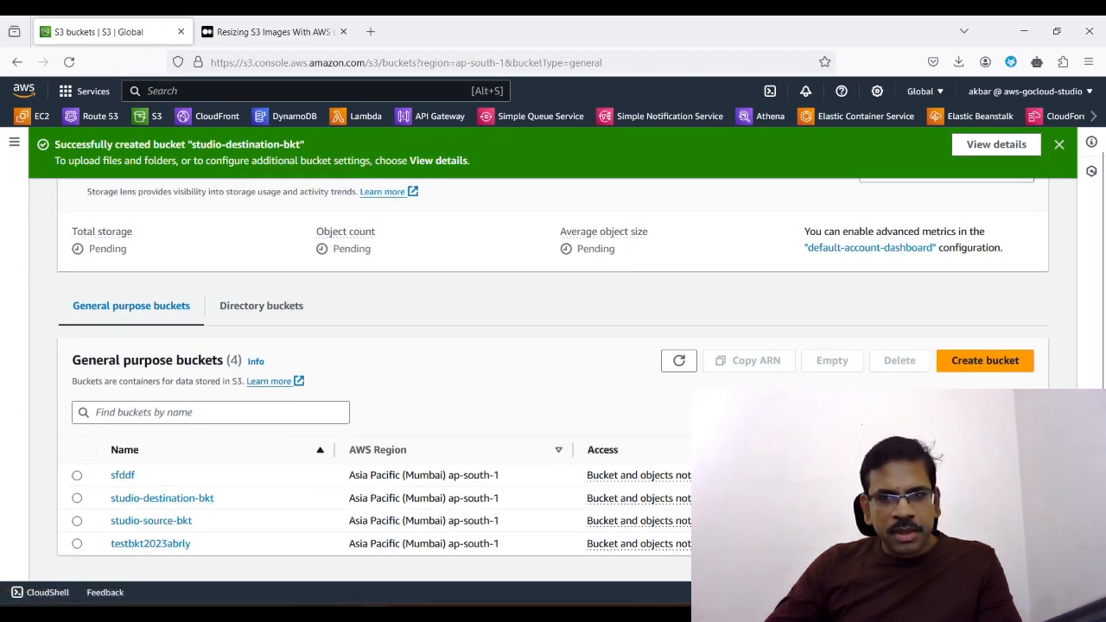
{"action": "left_click", "coordinate": [970, 364]}
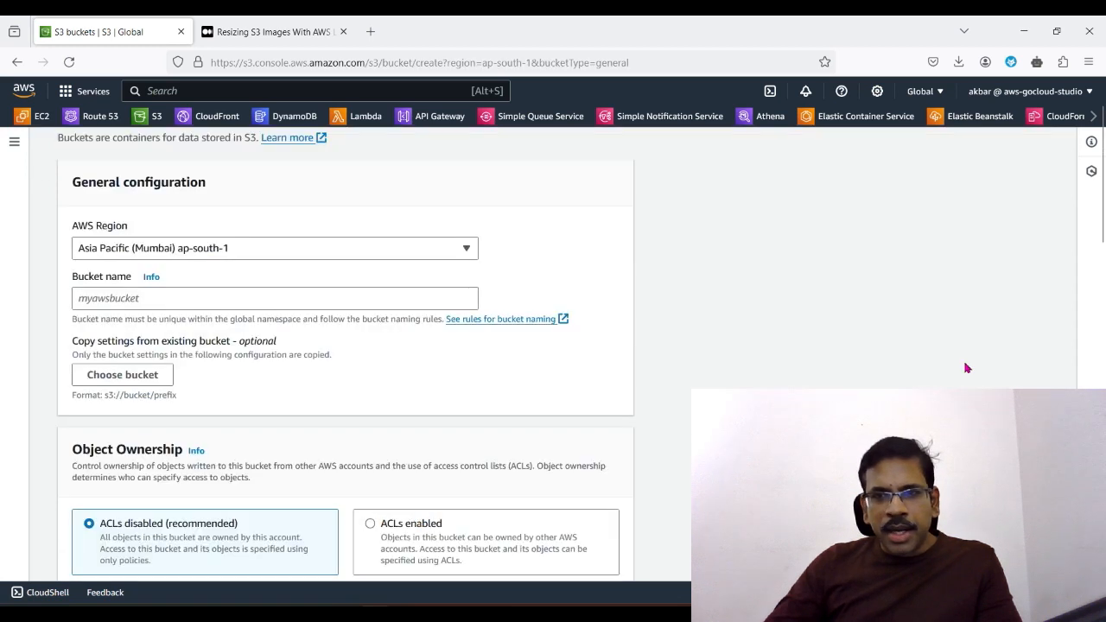
{"action": "left_click", "coordinate": [226, 297]}
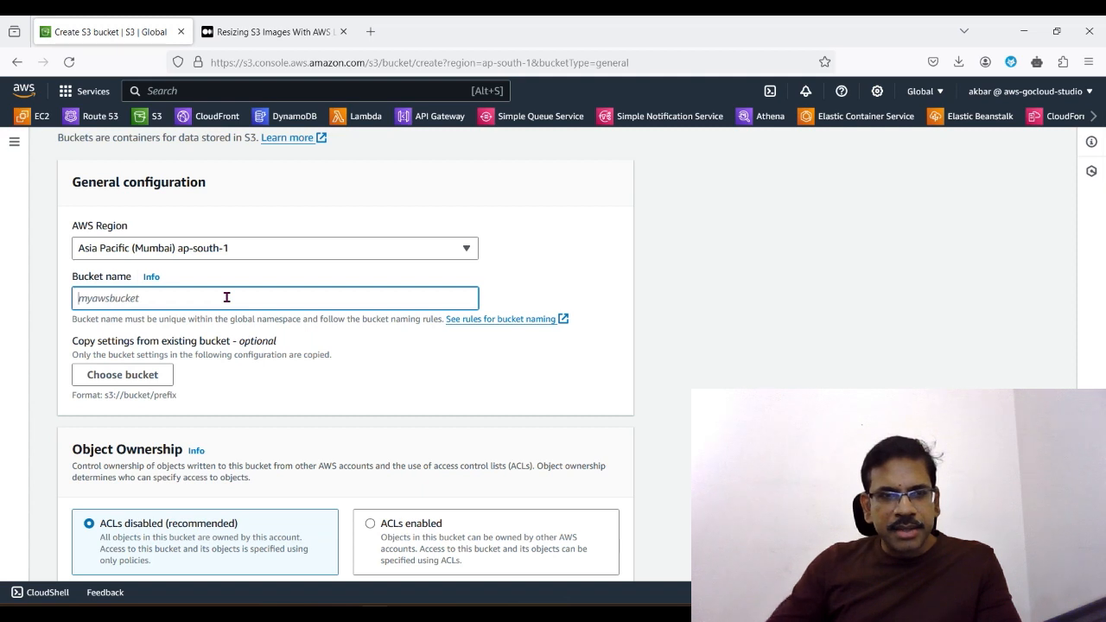
{"action": "type", "text": "studkio"}
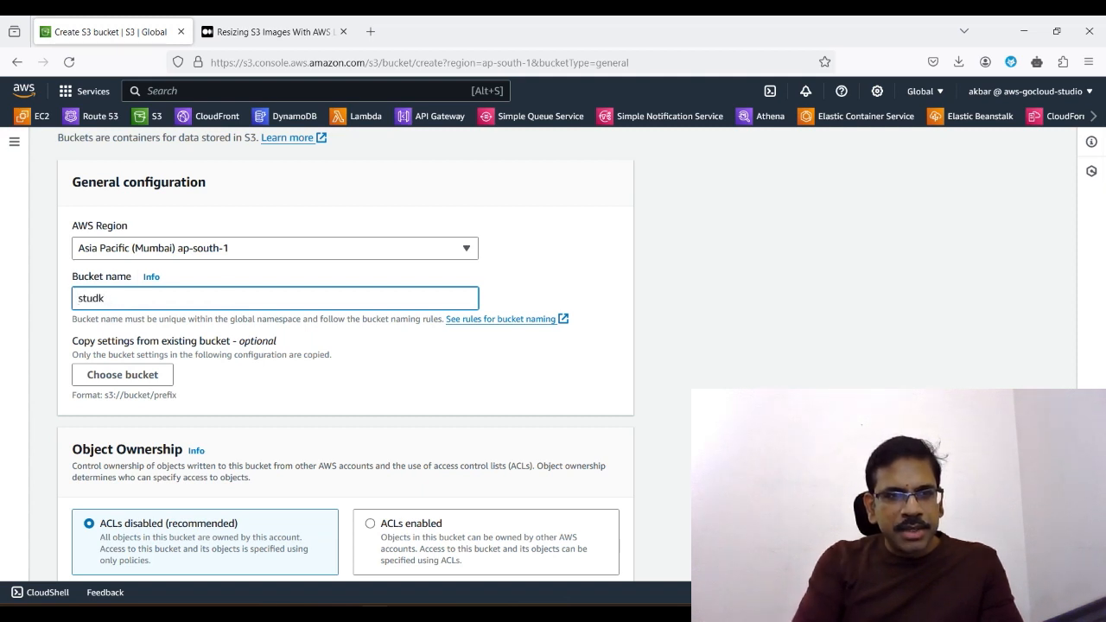
{"action": "key", "text": "BackSpace"}
{"action": "type", "text": "io-b"}
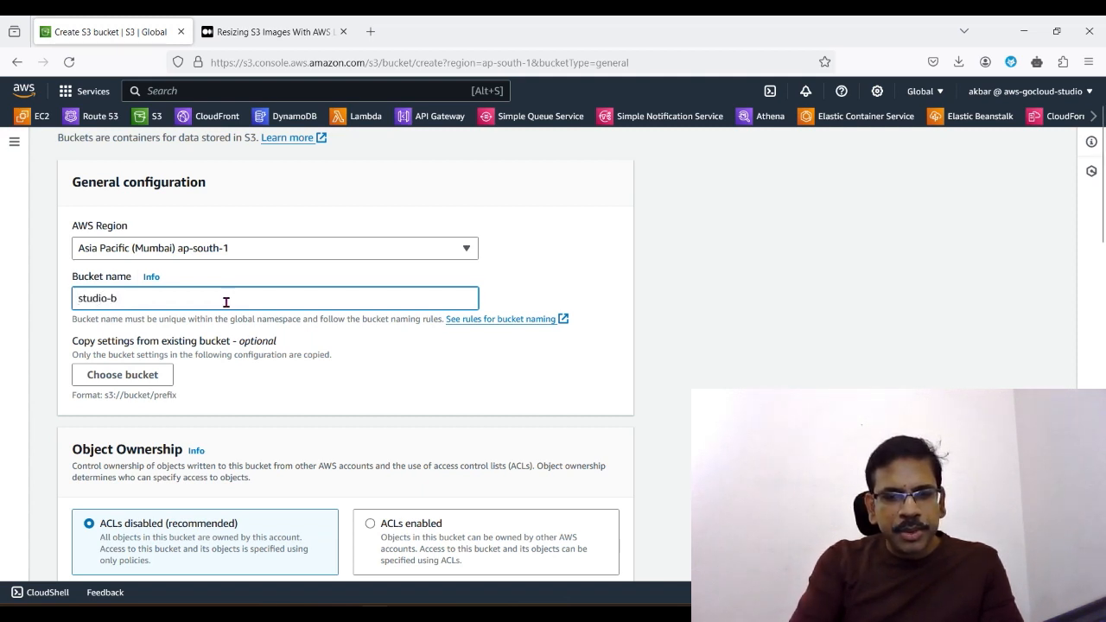
{"action": "type", "text": "kt-7"}
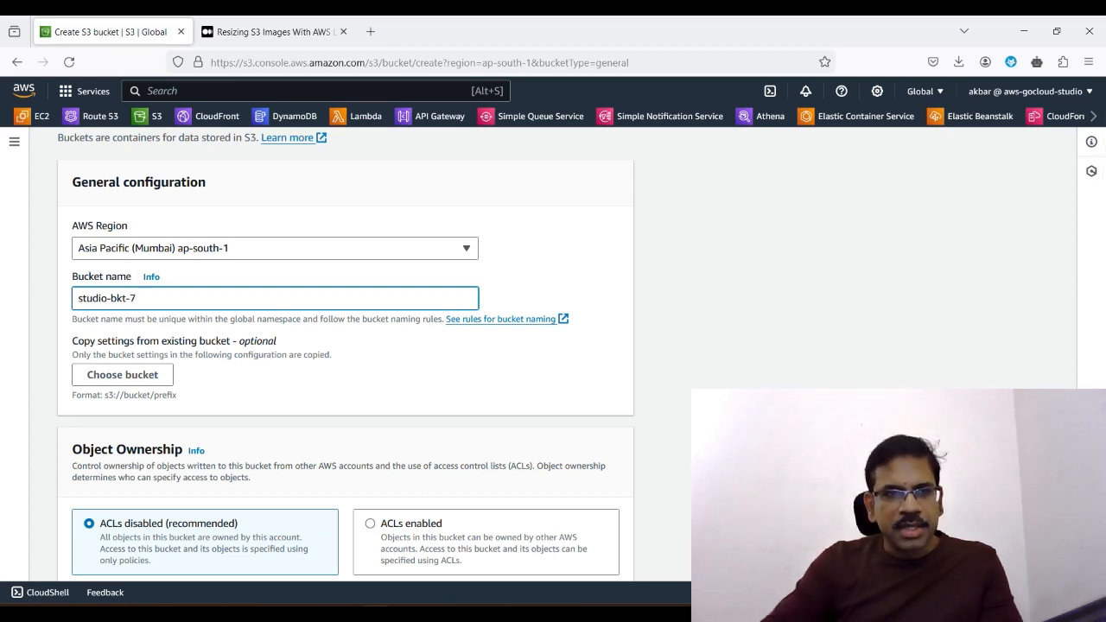
{"action": "scroll", "coordinate": [595, 444], "scroll_direction": "down", "scroll_amount": 15}
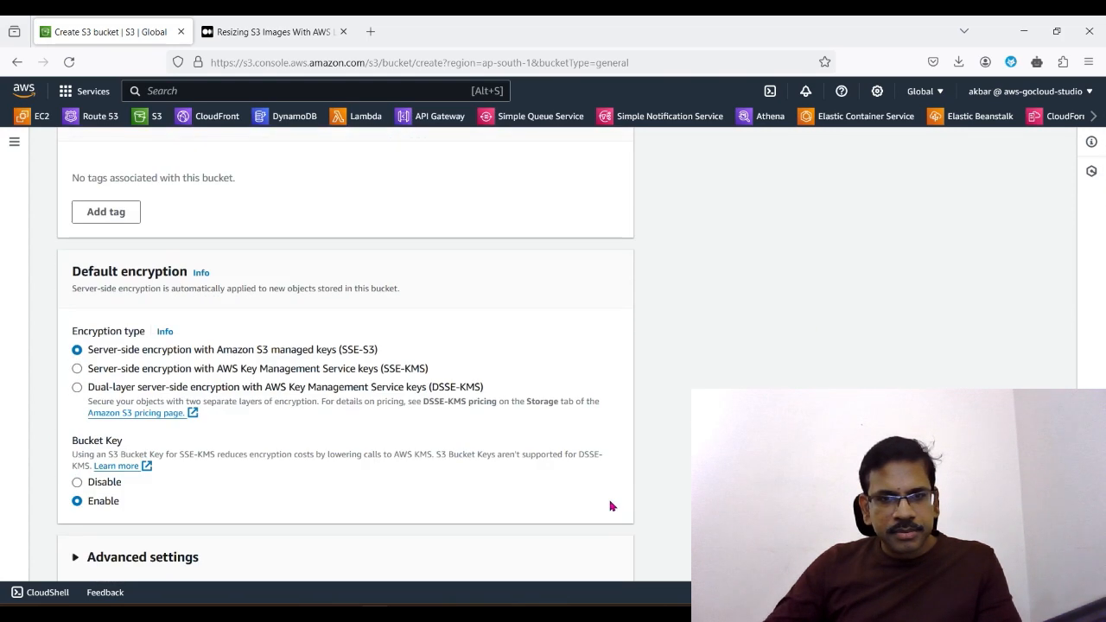
{"action": "scroll", "coordinate": [610, 506], "scroll_direction": "down", "scroll_amount": 3}
{"action": "left_click", "coordinate": [587, 556]}
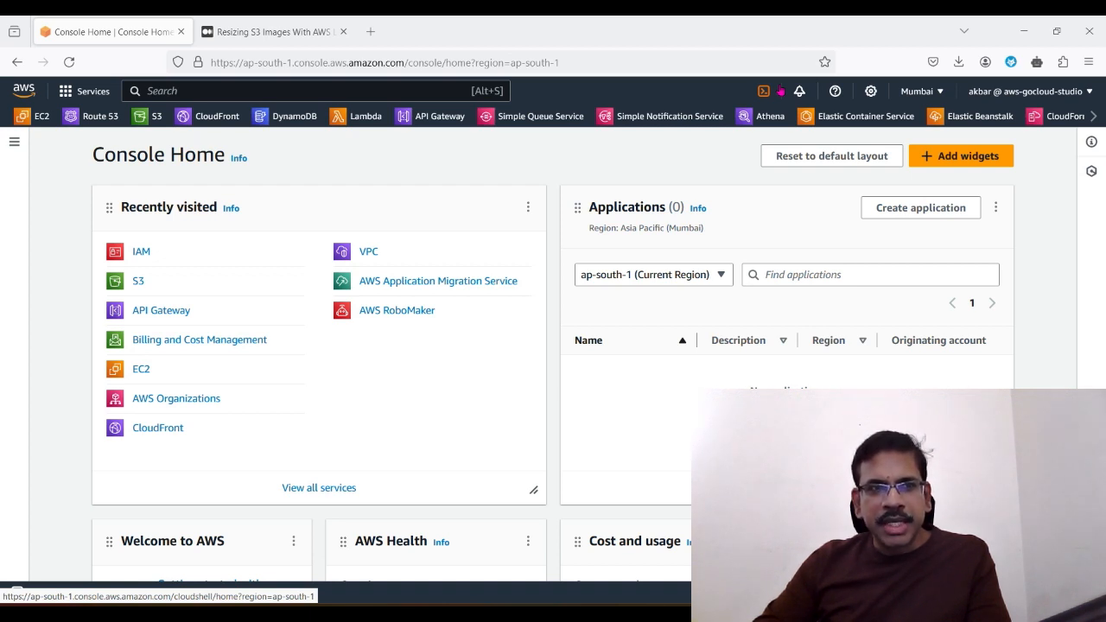
Step: Find the IAM service and start creating a new policy
{"action": "left_click", "coordinate": [425, 88]}
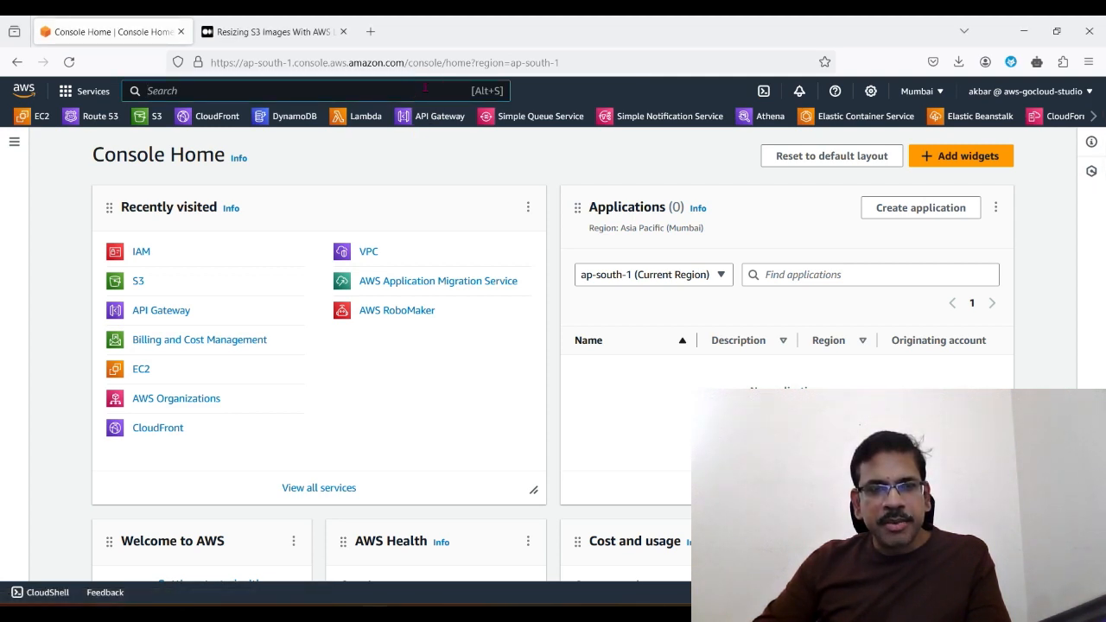
{"action": "type", "text": "iam"}
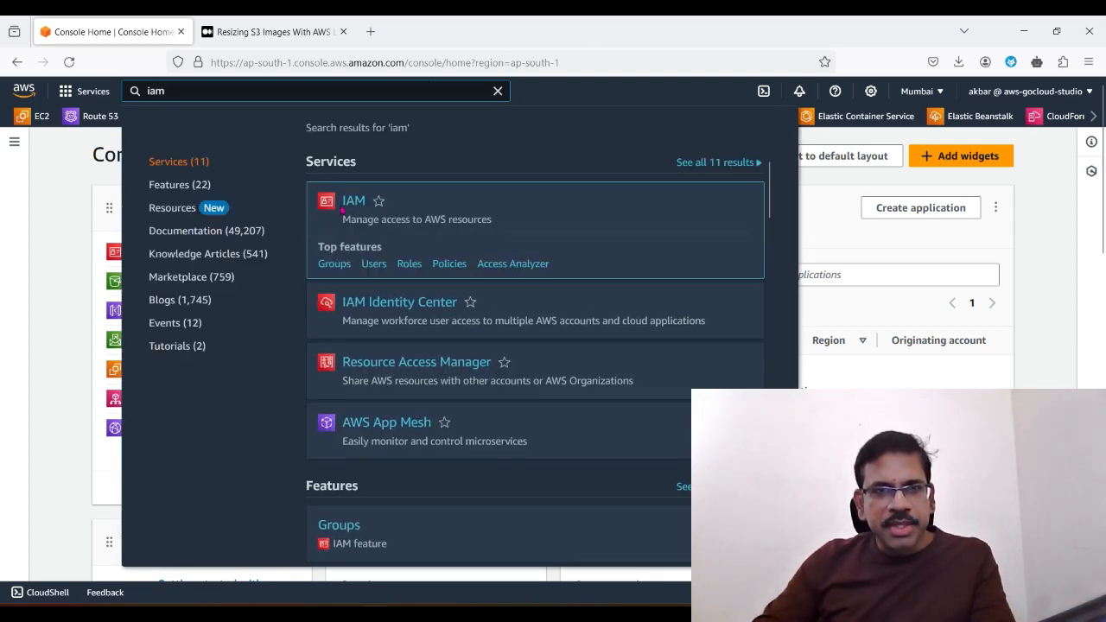
{"action": "left_click", "coordinate": [351, 204]}
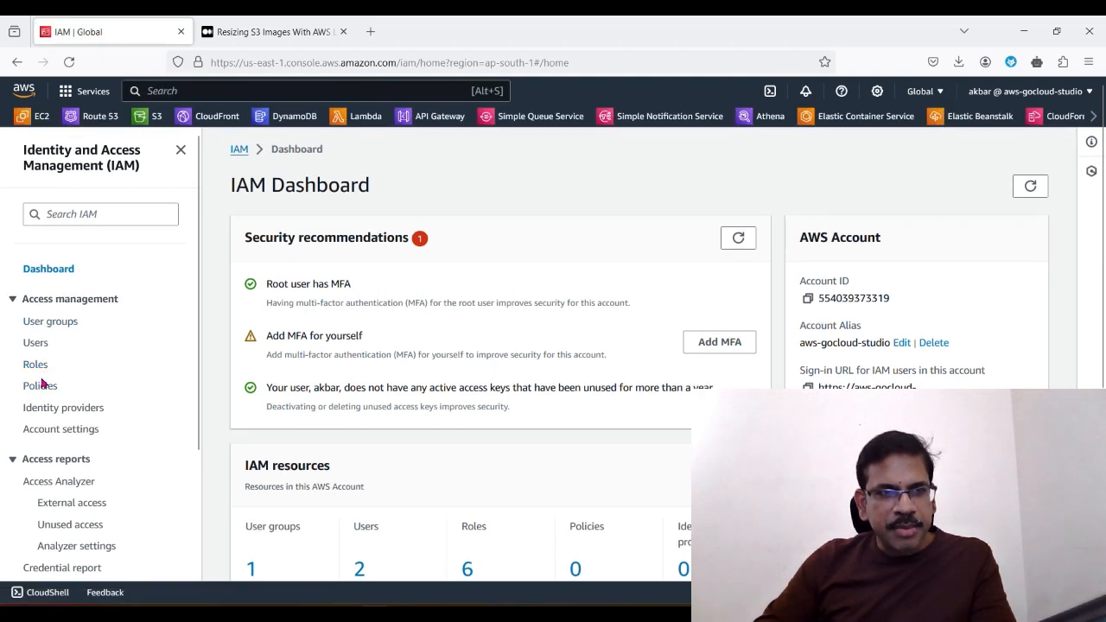
{"action": "left_click", "coordinate": [40, 386]}
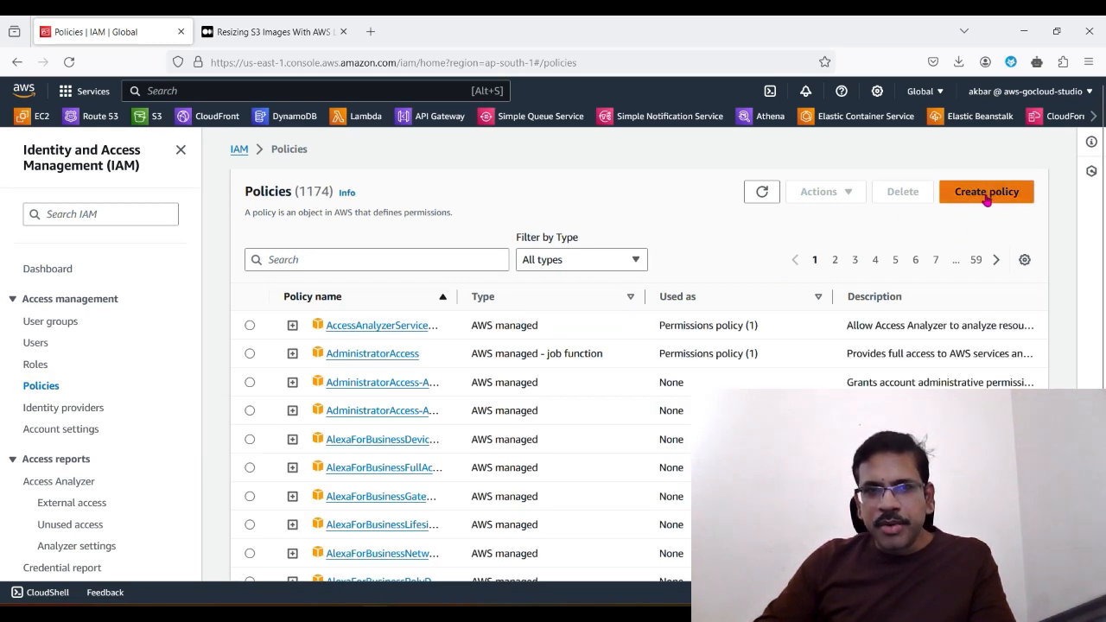
{"action": "left_click", "coordinate": [987, 200]}
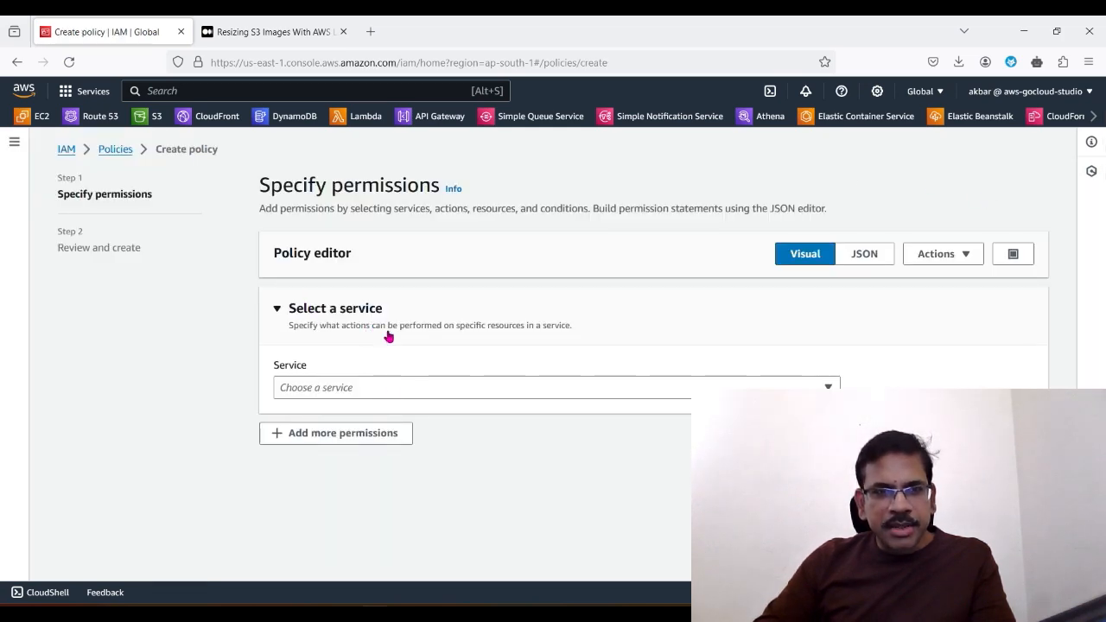
Step: Choose S3 as the policy's service and allow the GetObject read action
{"action": "left_click", "coordinate": [356, 391]}
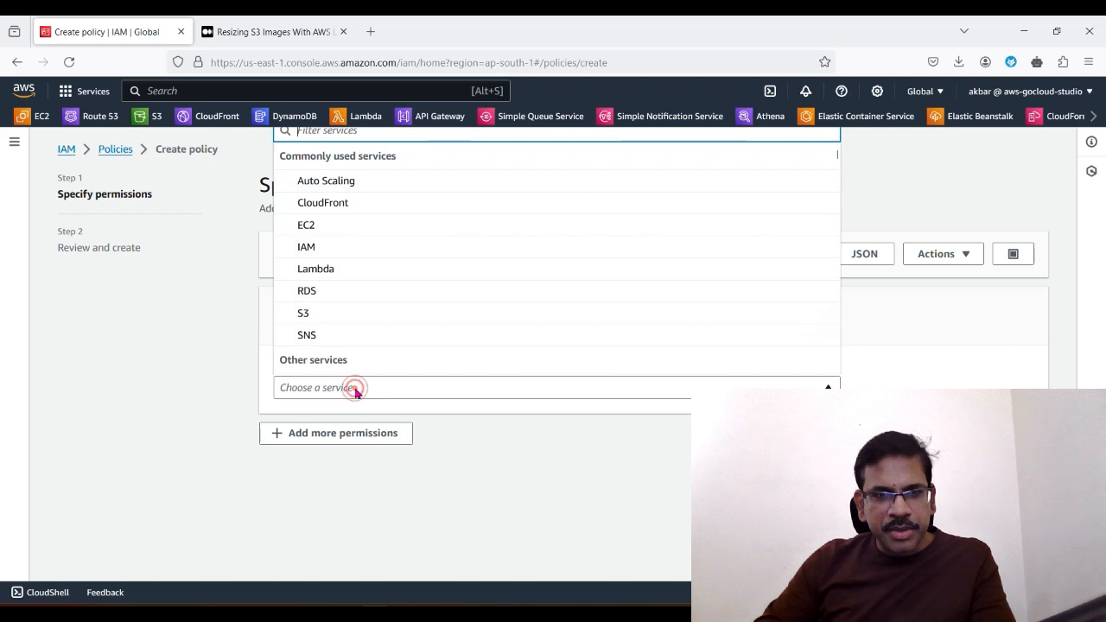
{"action": "left_click", "coordinate": [325, 319]}
{"action": "scroll", "coordinate": [452, 495], "scroll_direction": "down", "scroll_amount": 3}
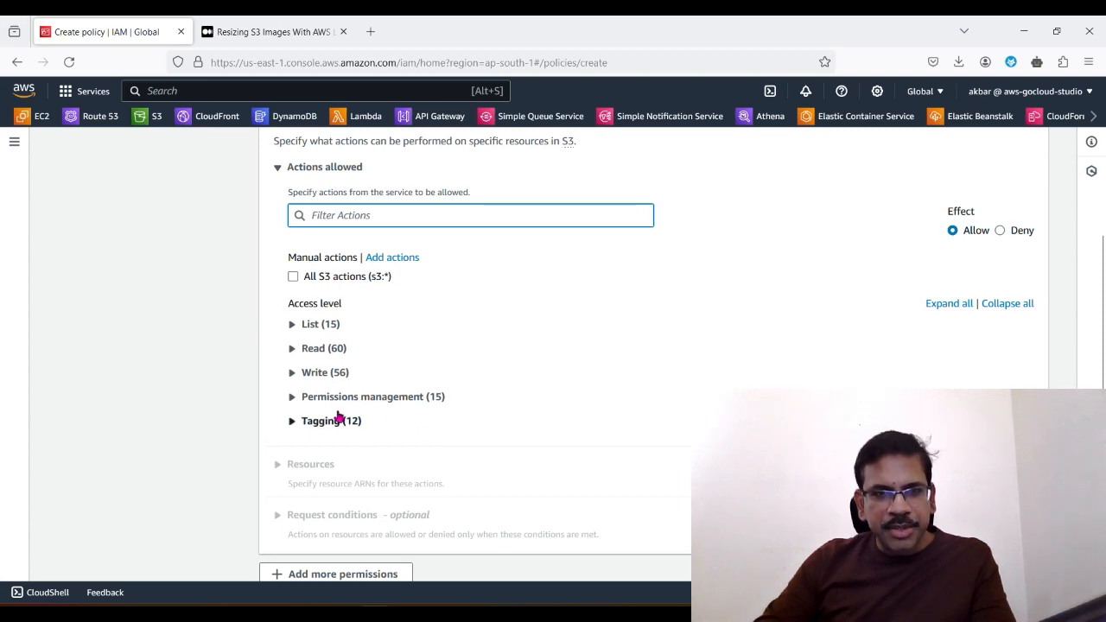
{"action": "left_click", "coordinate": [292, 351]}
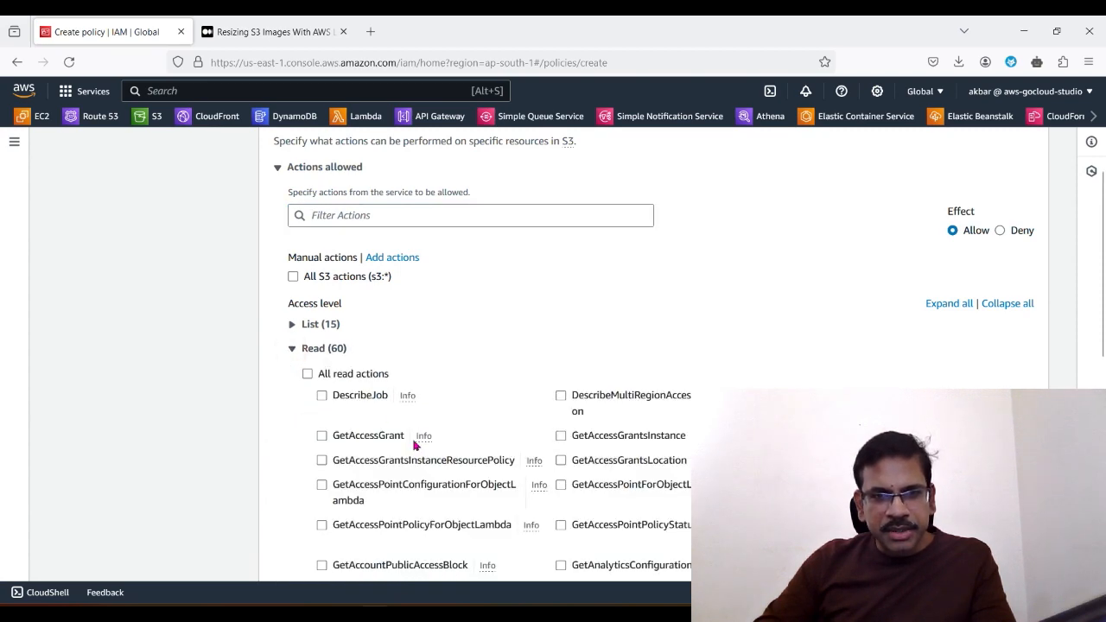
{"action": "scroll", "coordinate": [437, 476], "scroll_direction": "down", "scroll_amount": 3}
{"action": "scroll", "coordinate": [540, 469], "scroll_direction": "down", "scroll_amount": 3}
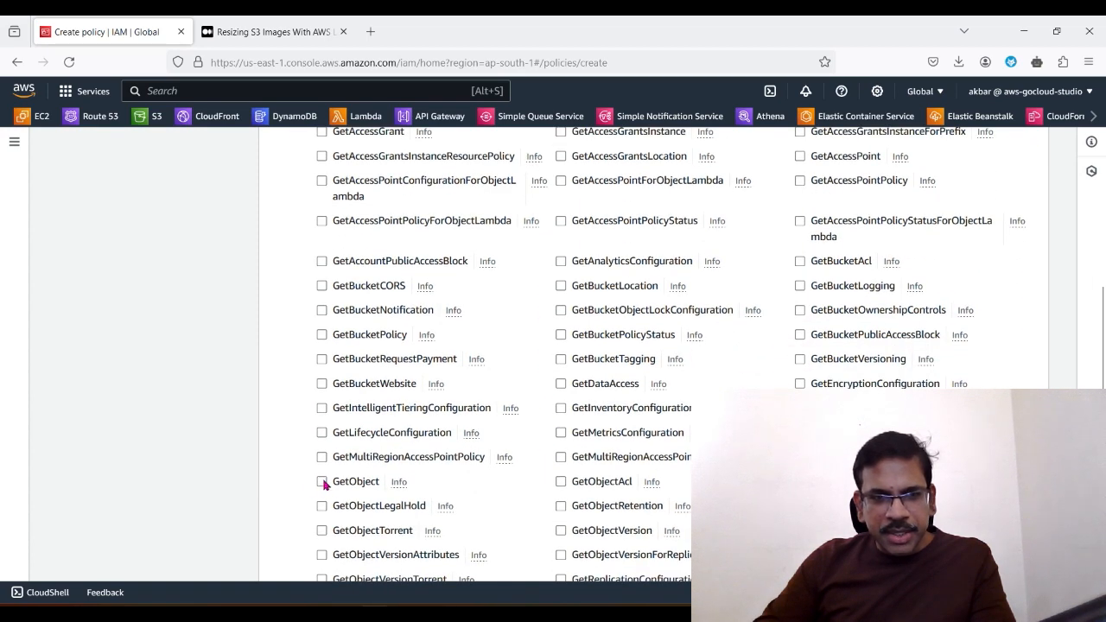
{"action": "left_click", "coordinate": [323, 482]}
Step: Review the S3 read actions and the resource settings of the policy statement
{"action": "scroll", "coordinate": [447, 482], "scroll_direction": "up", "scroll_amount": 5}
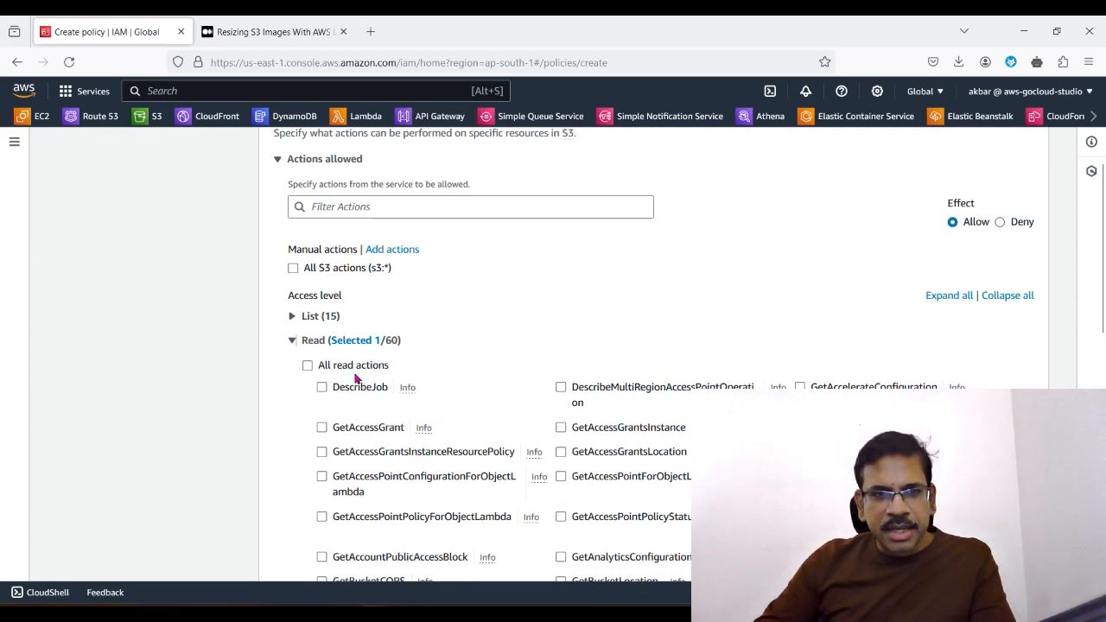
{"action": "scroll", "coordinate": [354, 378], "scroll_direction": "down", "scroll_amount": 5}
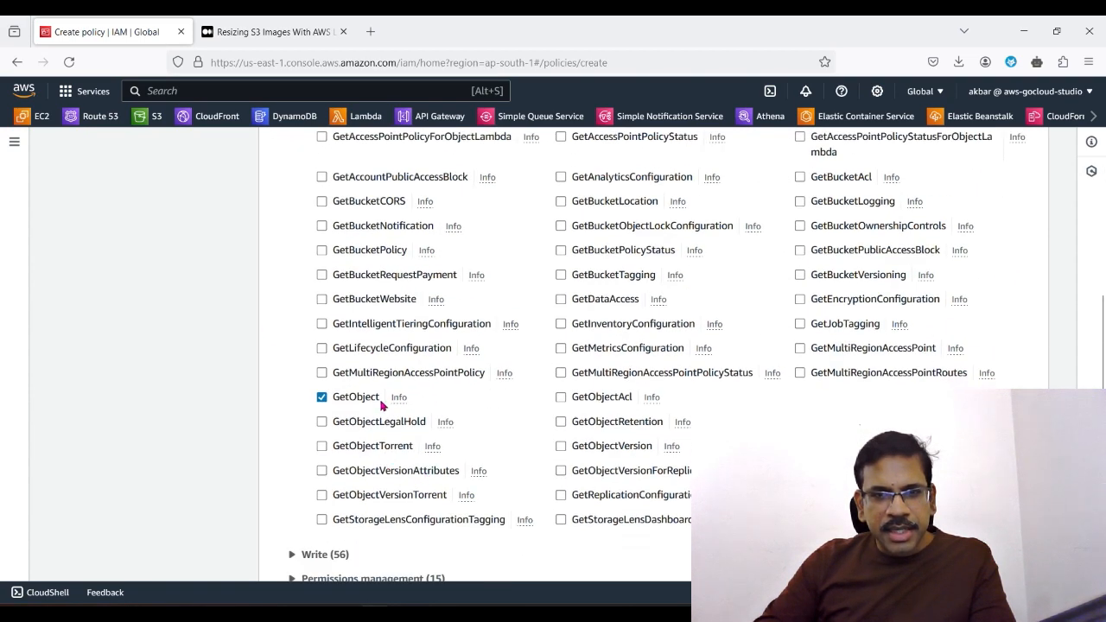
{"action": "scroll", "coordinate": [472, 504], "scroll_direction": "down", "scroll_amount": 4}
{"action": "scroll", "coordinate": [650, 333], "scroll_direction": "up", "scroll_amount": 3}
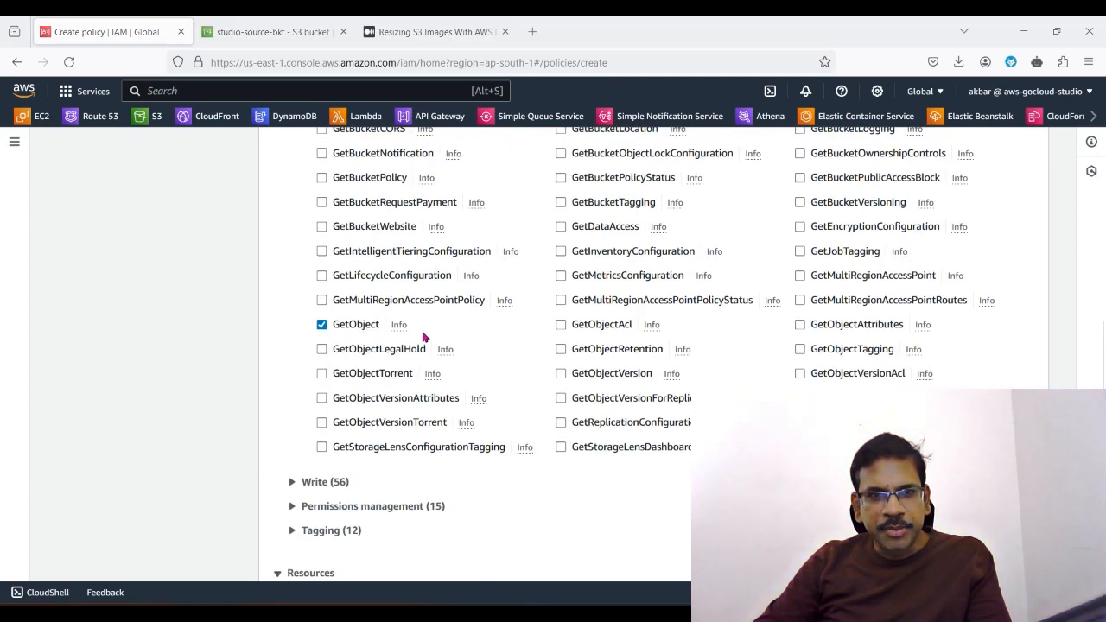
{"action": "scroll", "coordinate": [423, 337], "scroll_direction": "up", "scroll_amount": 10}
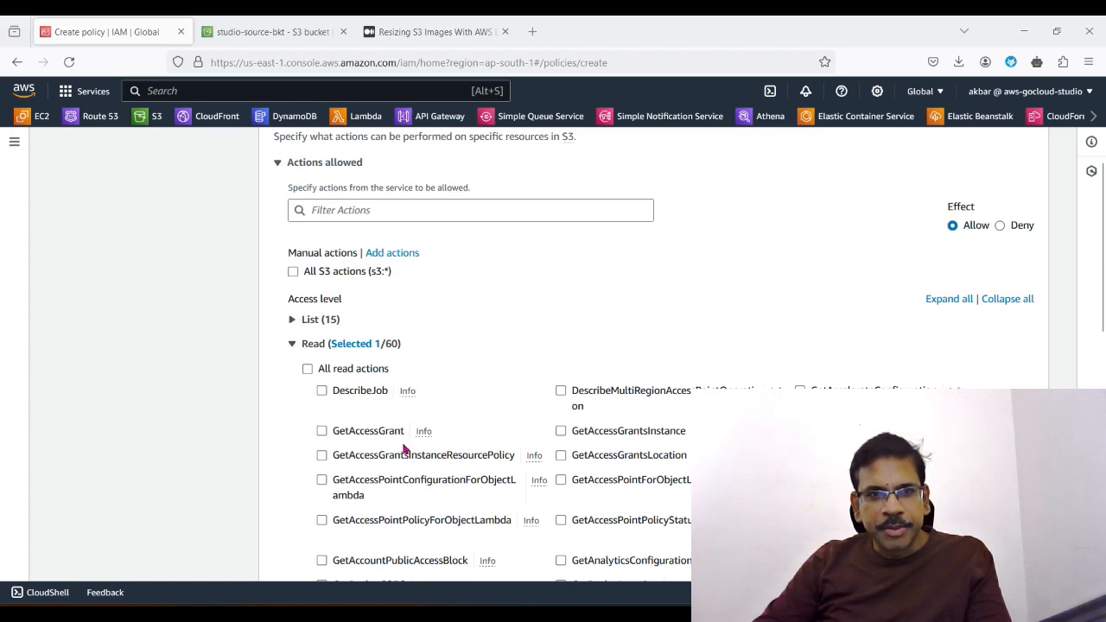
{"action": "scroll", "coordinate": [405, 448], "scroll_direction": "down", "scroll_amount": 9}
{"action": "scroll", "coordinate": [816, 298], "scroll_direction": "up", "scroll_amount": 3}
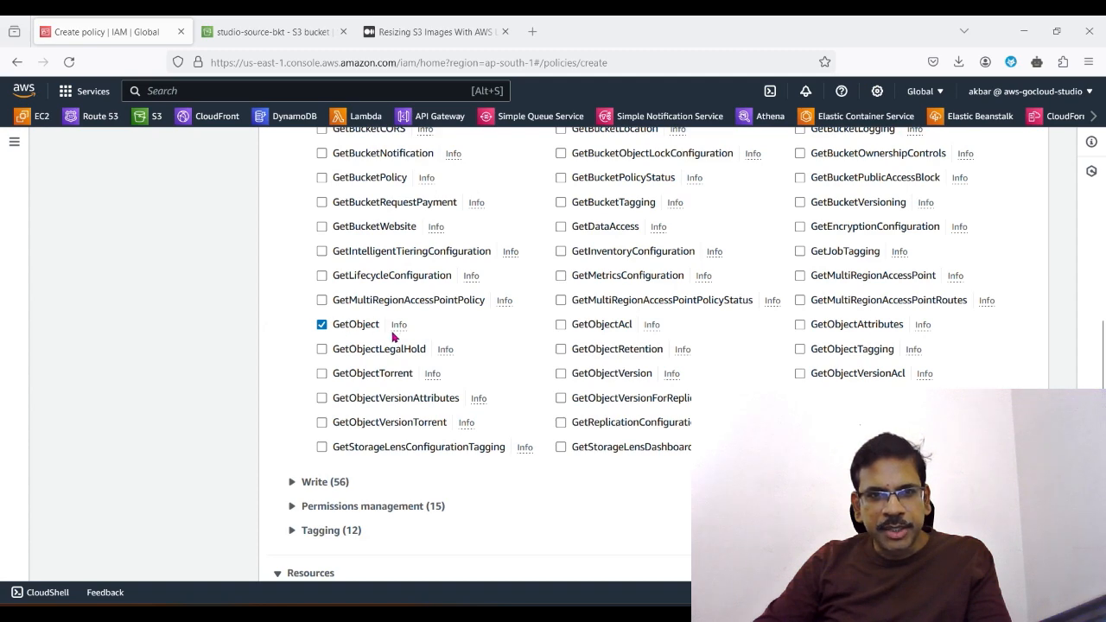
{"action": "scroll", "coordinate": [436, 337], "scroll_direction": "up", "scroll_amount": 3}
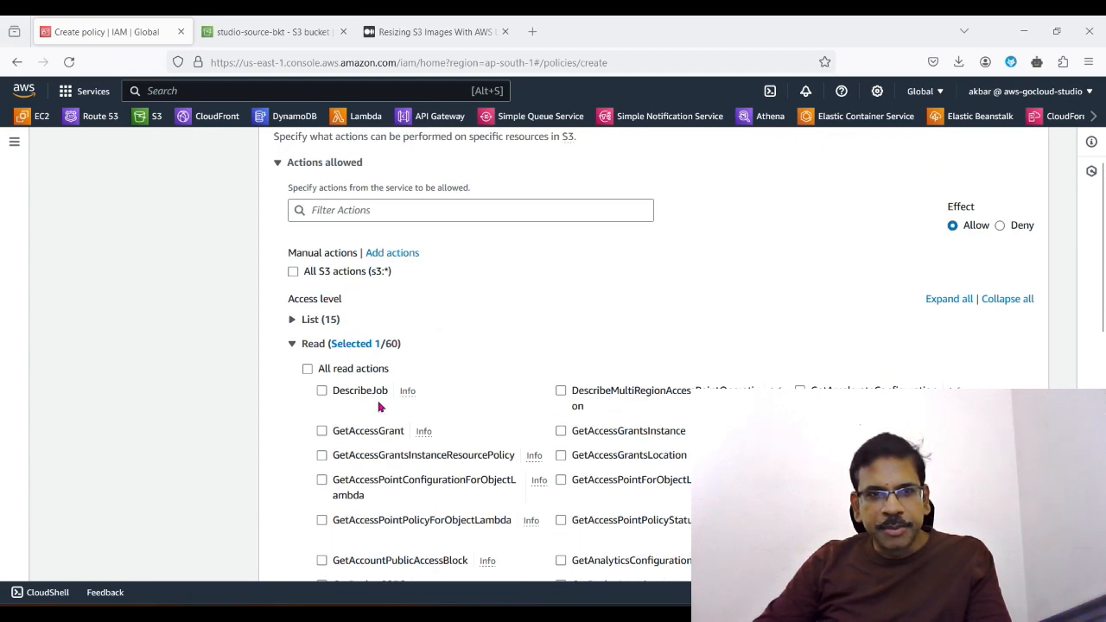
{"action": "scroll", "coordinate": [407, 447], "scroll_direction": "down", "scroll_amount": 6}
{"action": "scroll", "coordinate": [407, 447], "scroll_direction": "down", "scroll_amount": 3}
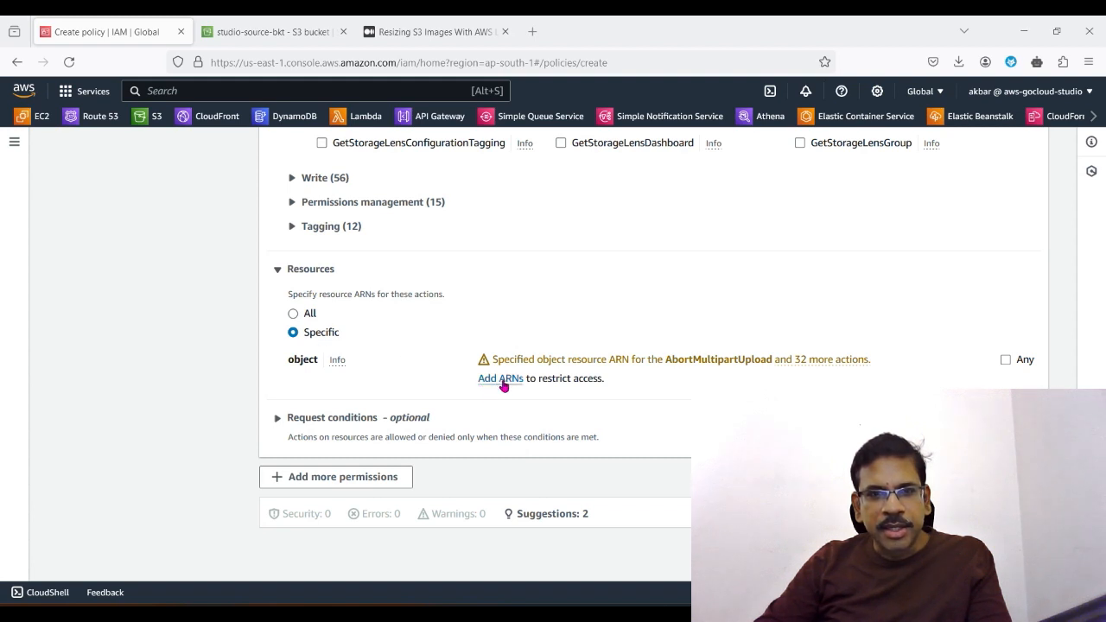
Step: Copy the name of the studio-source-bkt bucket and enter it as the resource bucket name of the policy's object ARN
{"action": "left_click", "coordinate": [292, 33]}
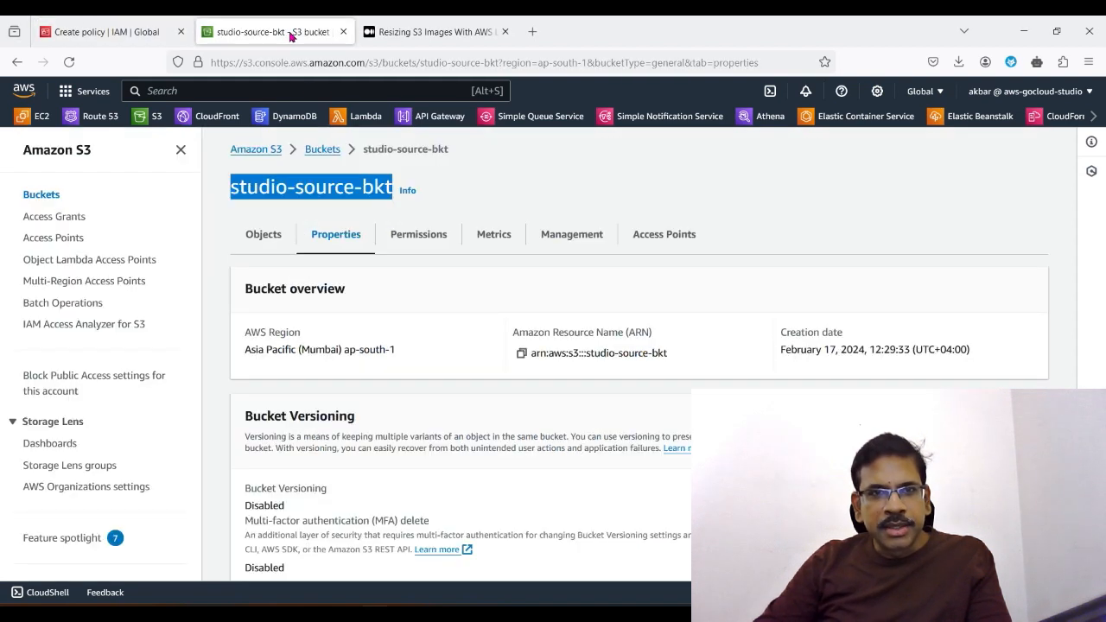
{"action": "right_click", "coordinate": [356, 192]}
{"action": "left_click", "coordinate": [378, 213]}
{"action": "left_click", "coordinate": [82, 32]}
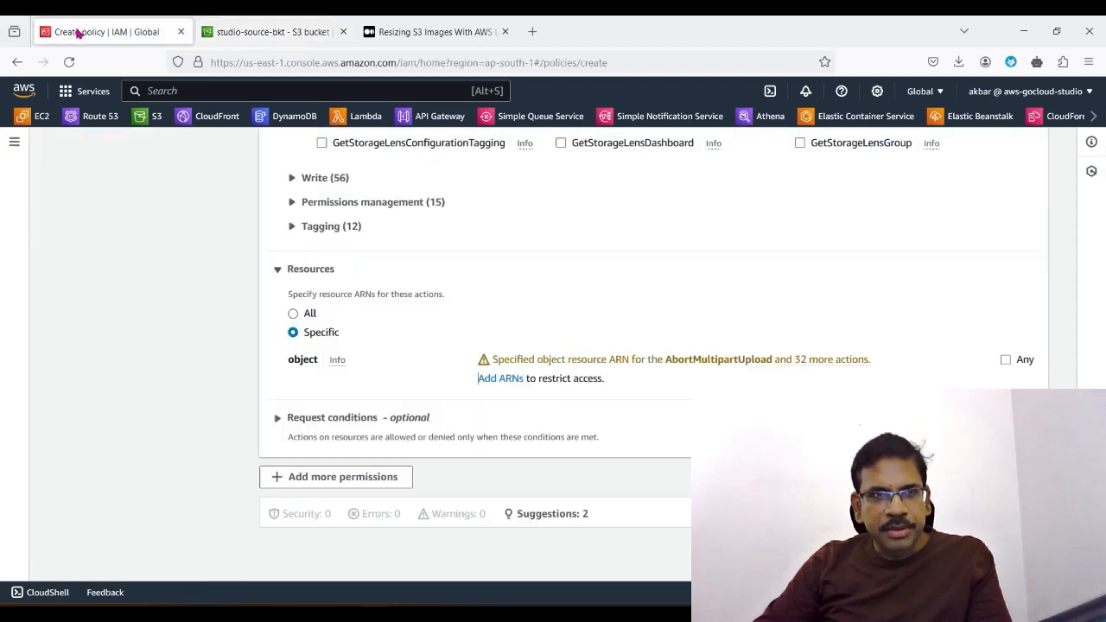
{"action": "left_click", "coordinate": [279, 33]}
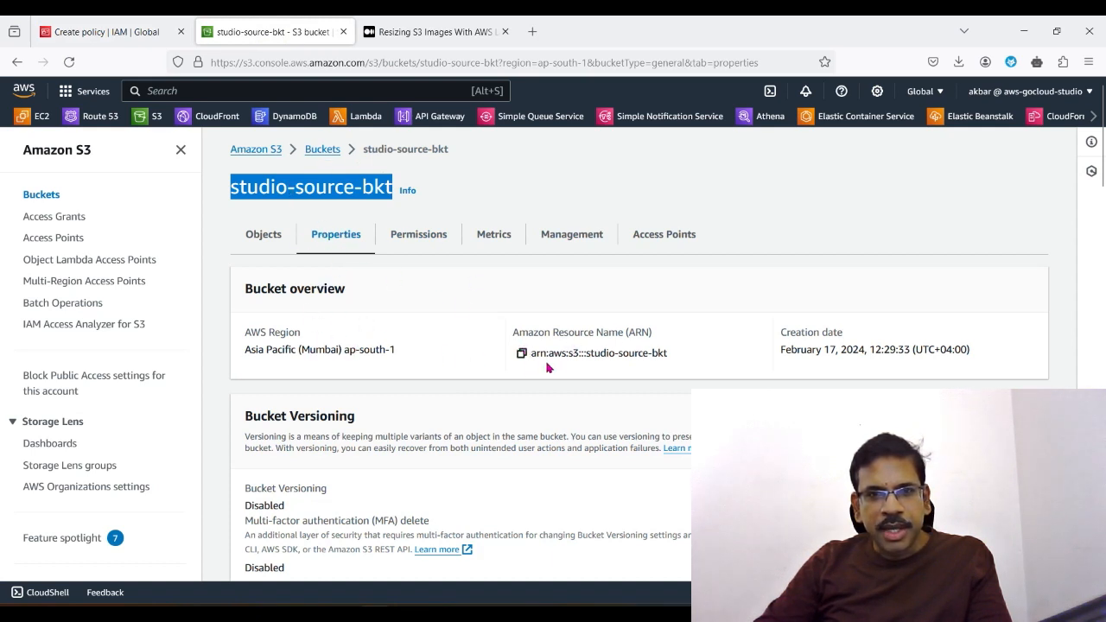
{"action": "left_click", "coordinate": [116, 34]}
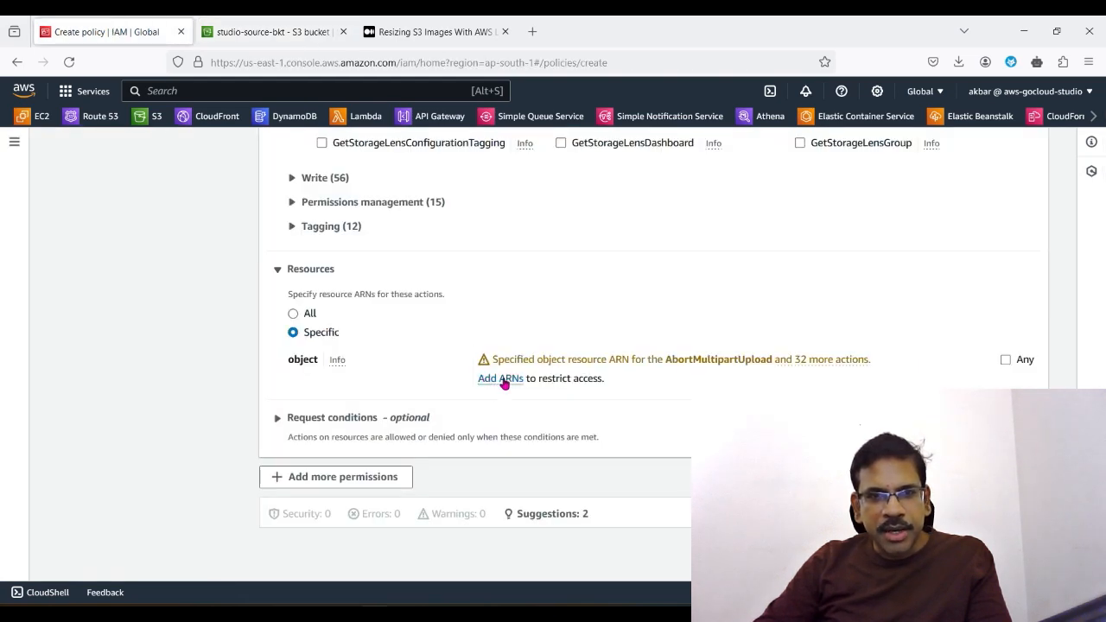
{"action": "left_click", "coordinate": [504, 380]}
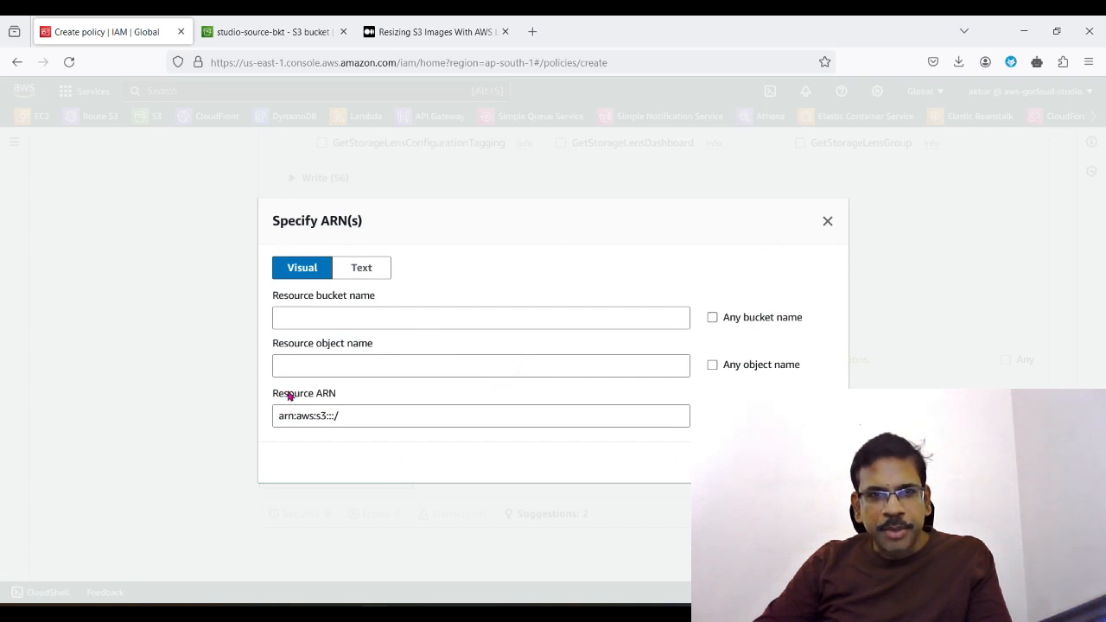
{"action": "left_click", "coordinate": [346, 317]}
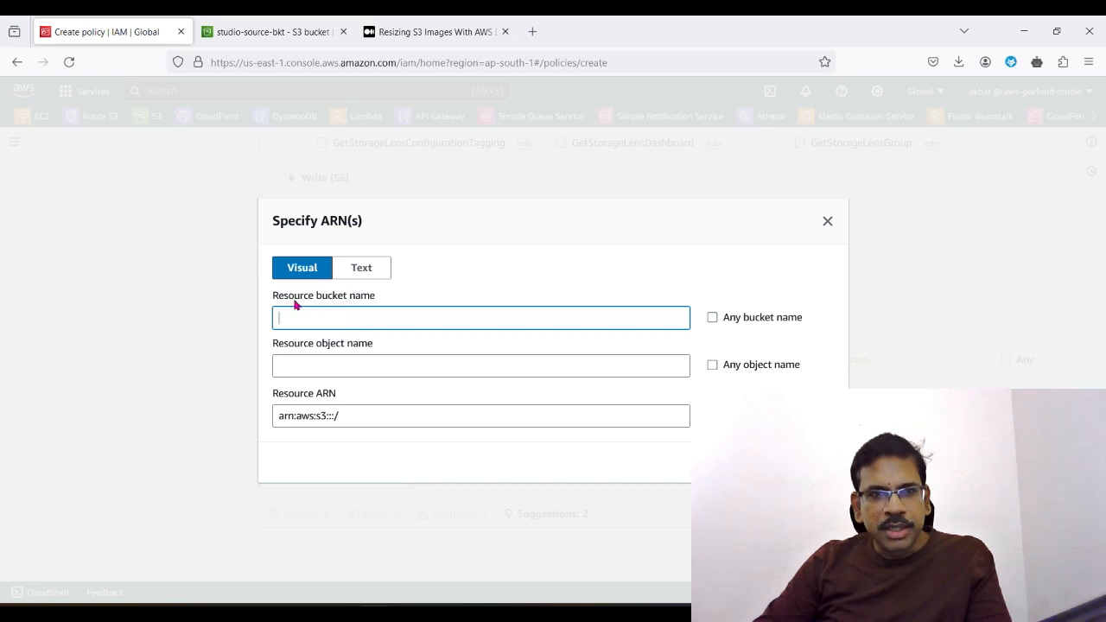
{"action": "right_click", "coordinate": [334, 318]}
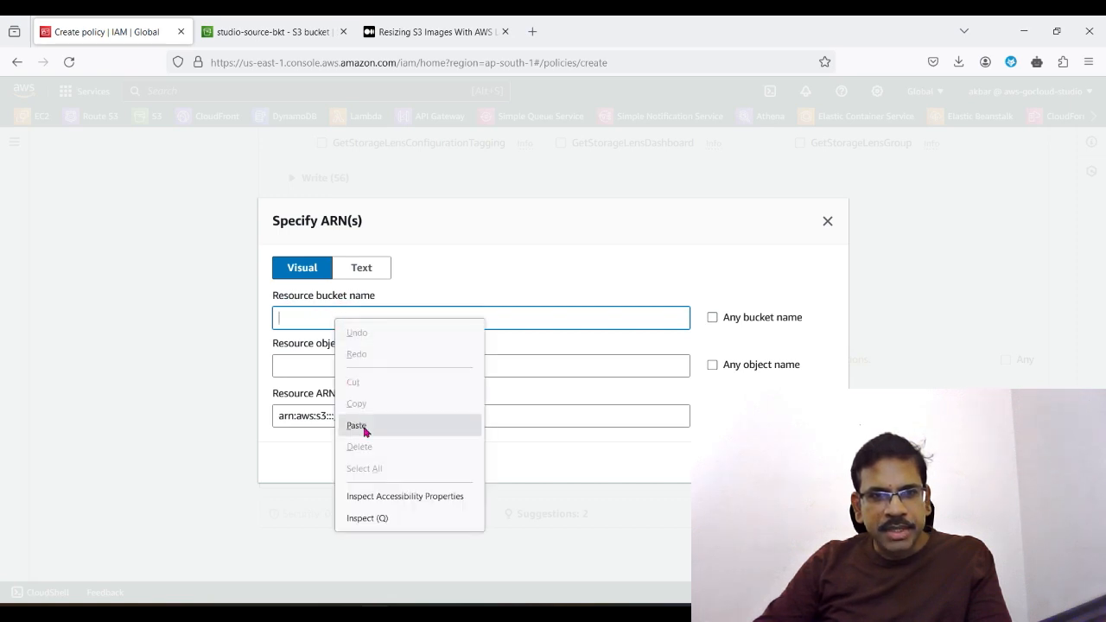
{"action": "left_click", "coordinate": [363, 424]}
Step: Copy the source bucket's ARN from its properties and replace the resource ARN with arn:aws:s3:::studio-source-bkt
{"action": "left_click", "coordinate": [290, 34]}
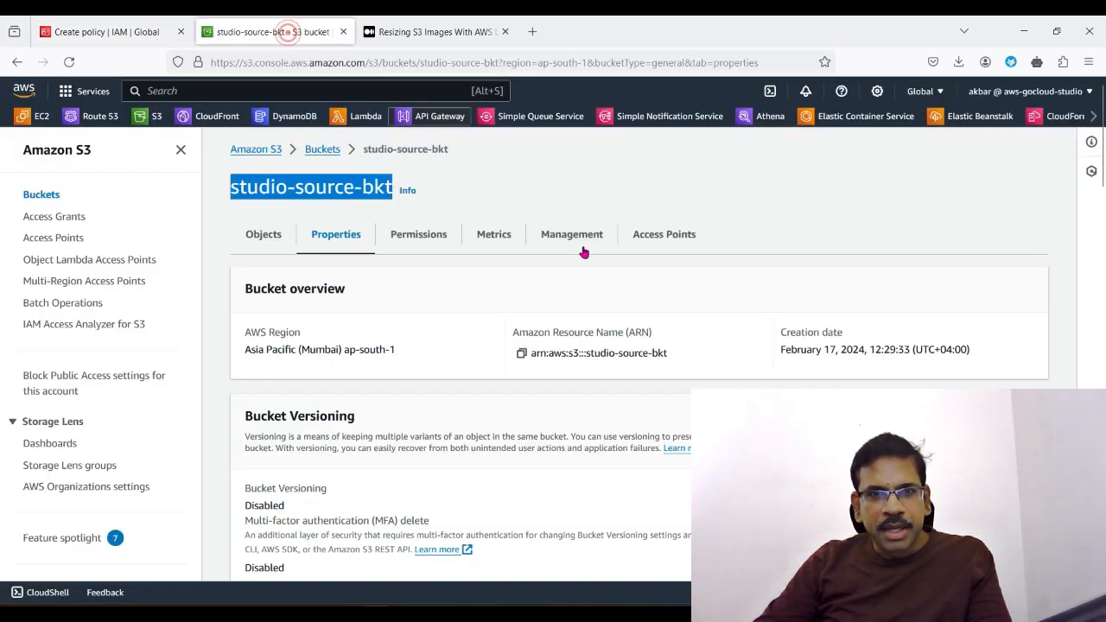
{"action": "left_click", "coordinate": [523, 356]}
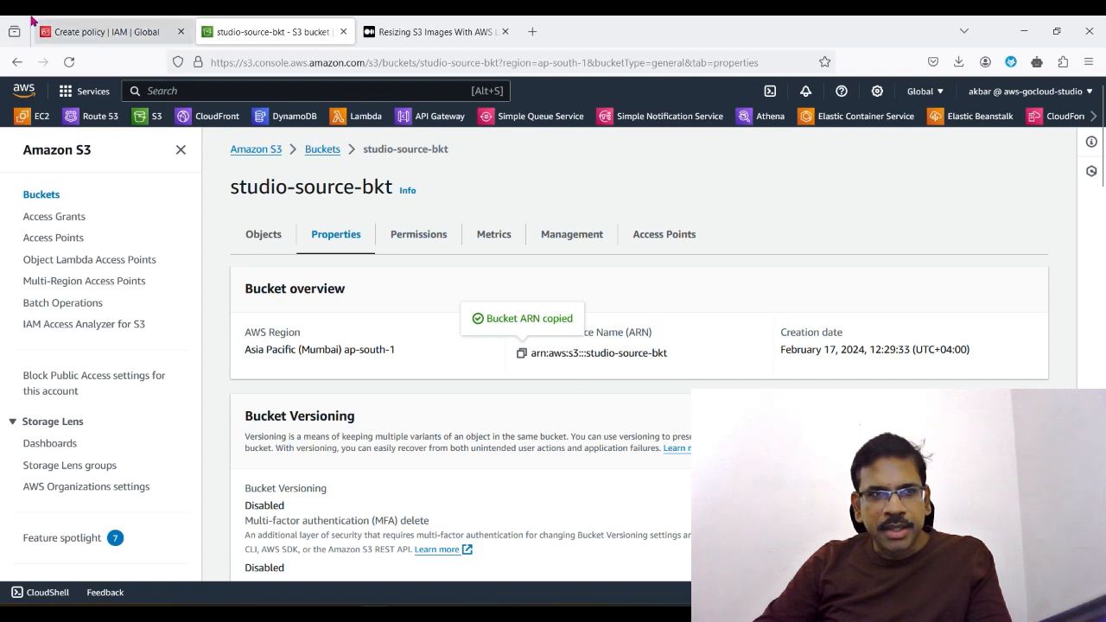
{"action": "left_click", "coordinate": [76, 44]}
{"action": "triple_click", "coordinate": [441, 419]}
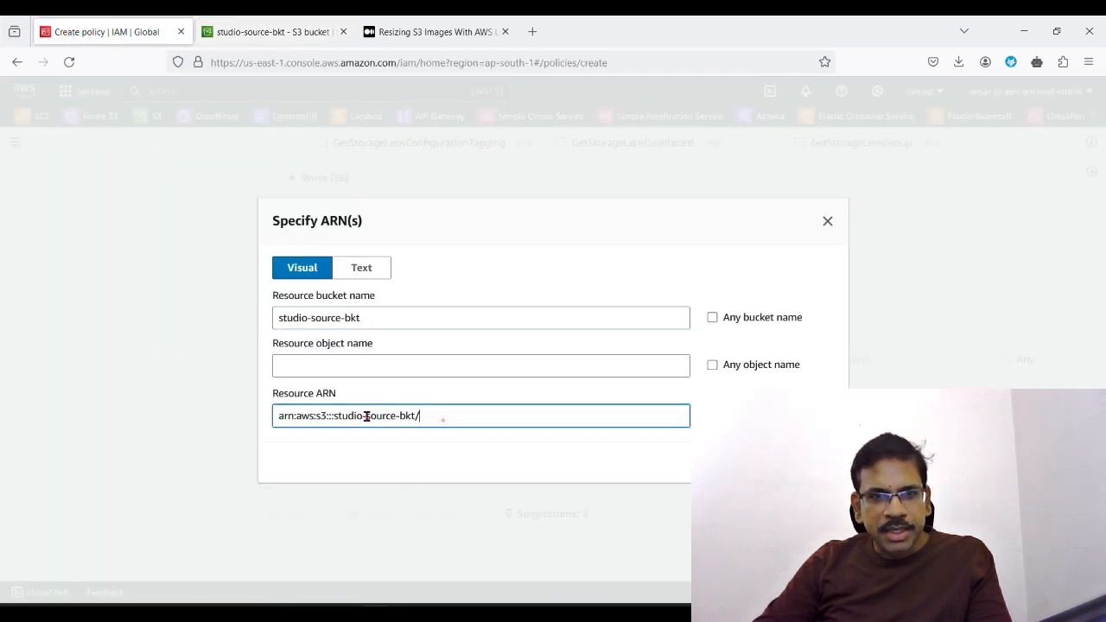
{"action": "key", "text": "BackSpace"}
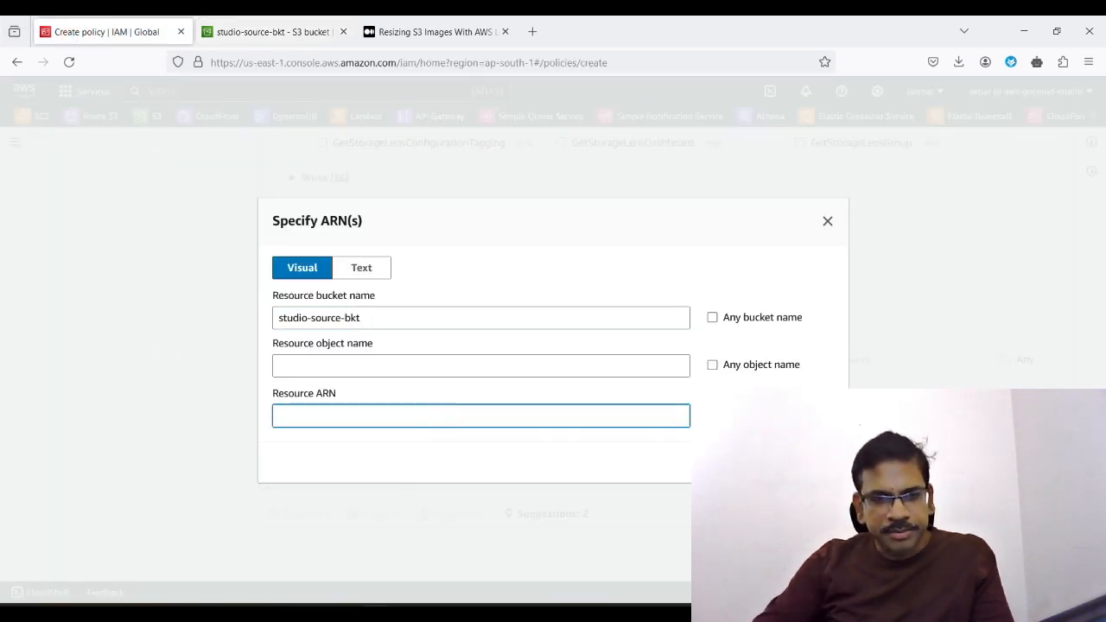
{"action": "key", "text": "ctrl+v"}
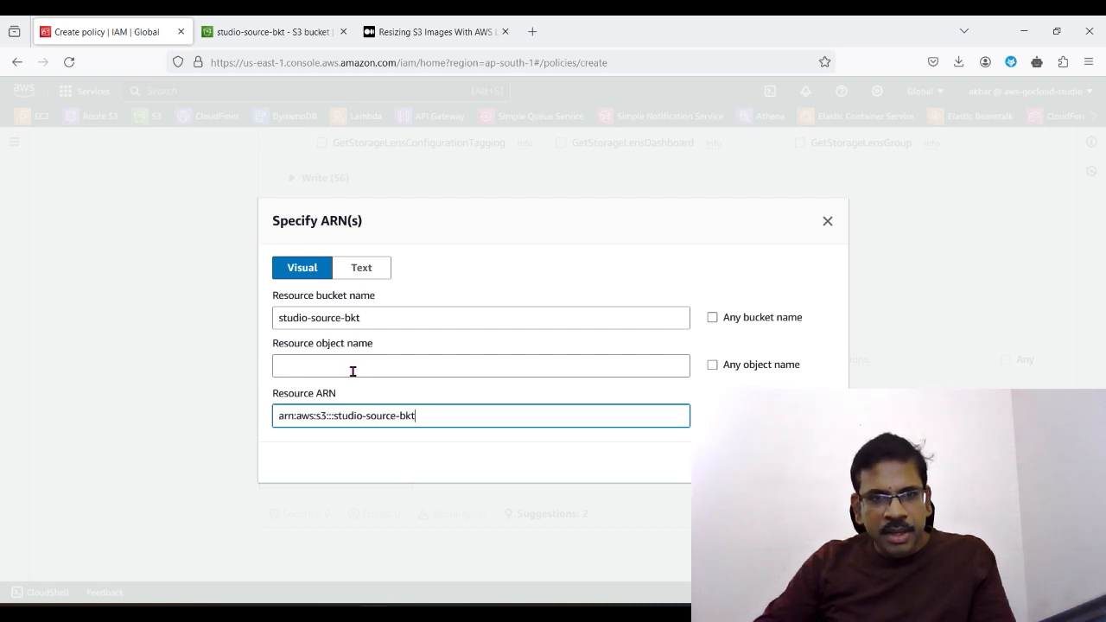
Step: Allow any object name in the source bucket and add the ARN arn:aws:s3:::studio-source-bkt/* to the policy
{"action": "left_click", "coordinate": [358, 359]}
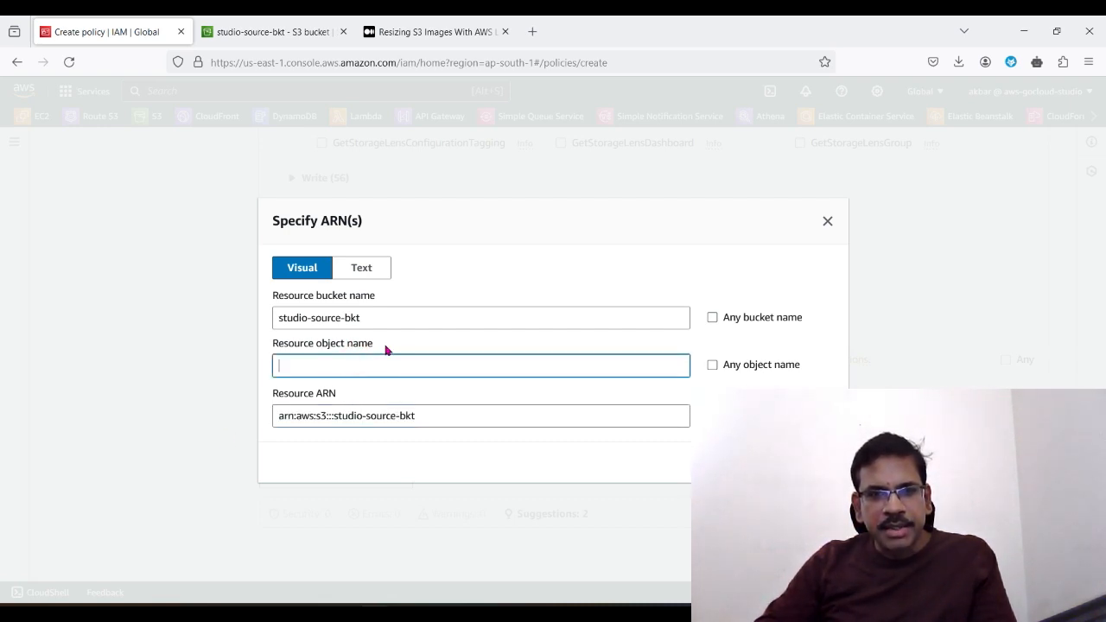
{"action": "left_click", "coordinate": [712, 365]}
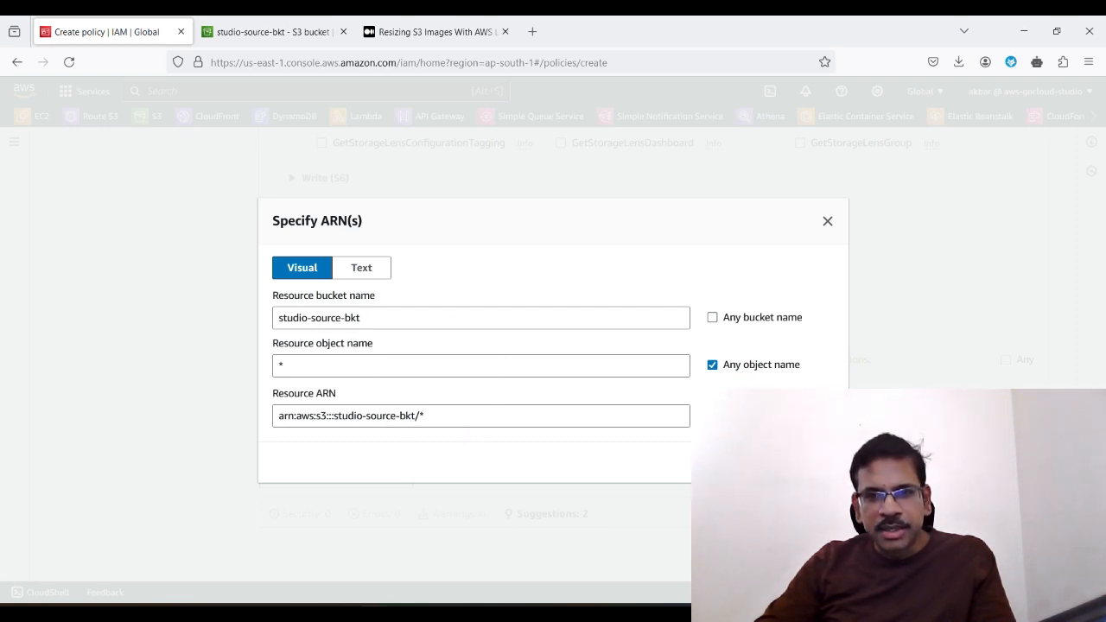
{"action": "left_click", "coordinate": [799, 463]}
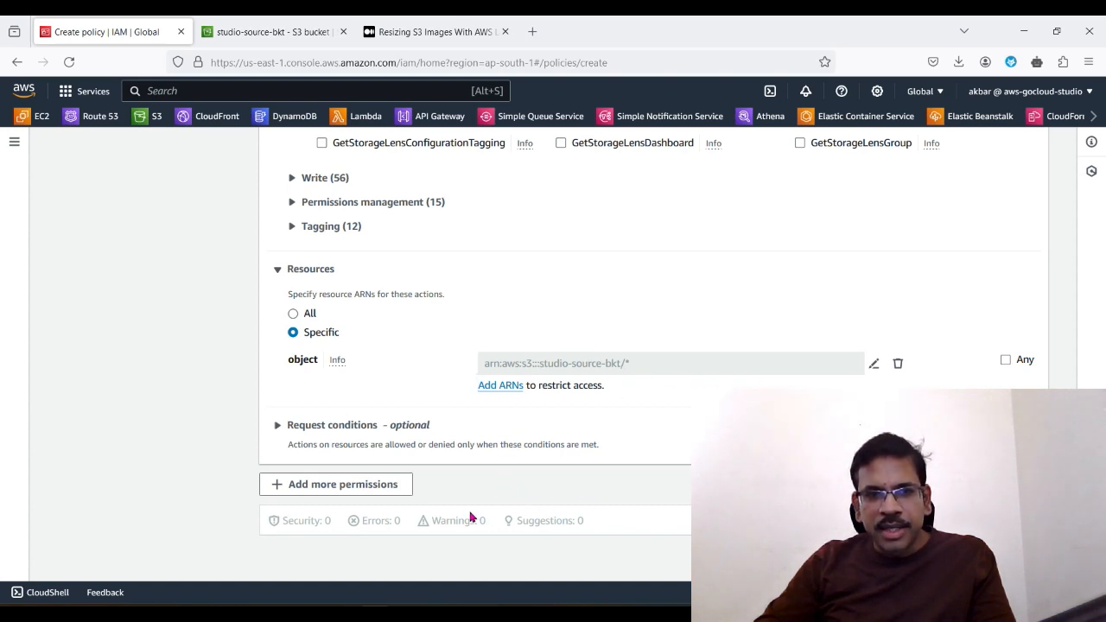
Step: Add a second permission statement to the policy with S3 as its service
{"action": "left_click", "coordinate": [329, 489]}
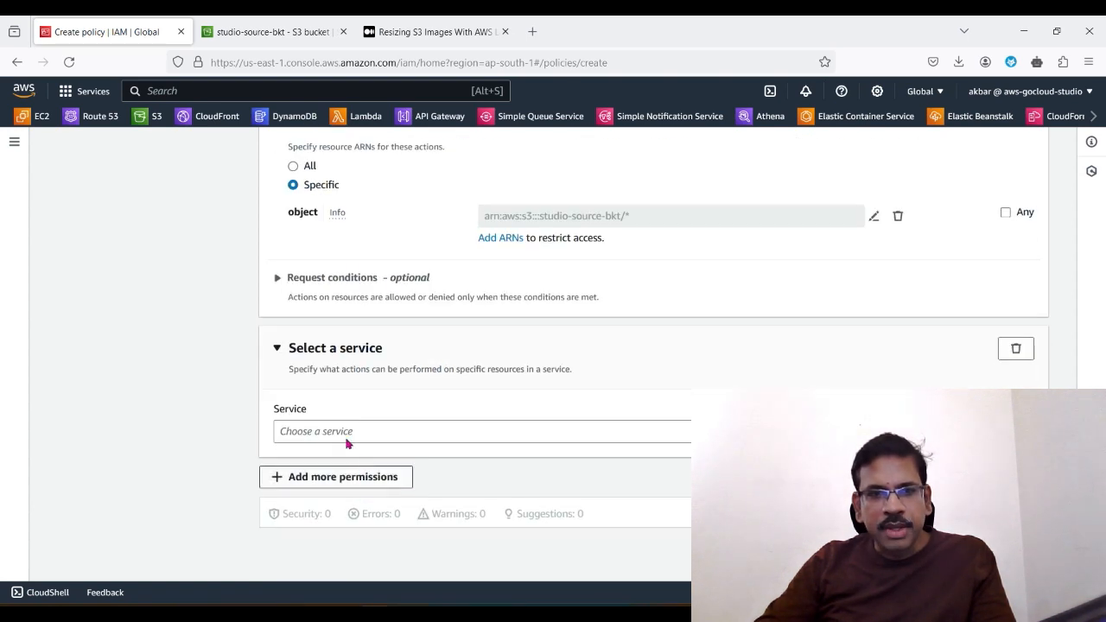
{"action": "left_click", "coordinate": [337, 433]}
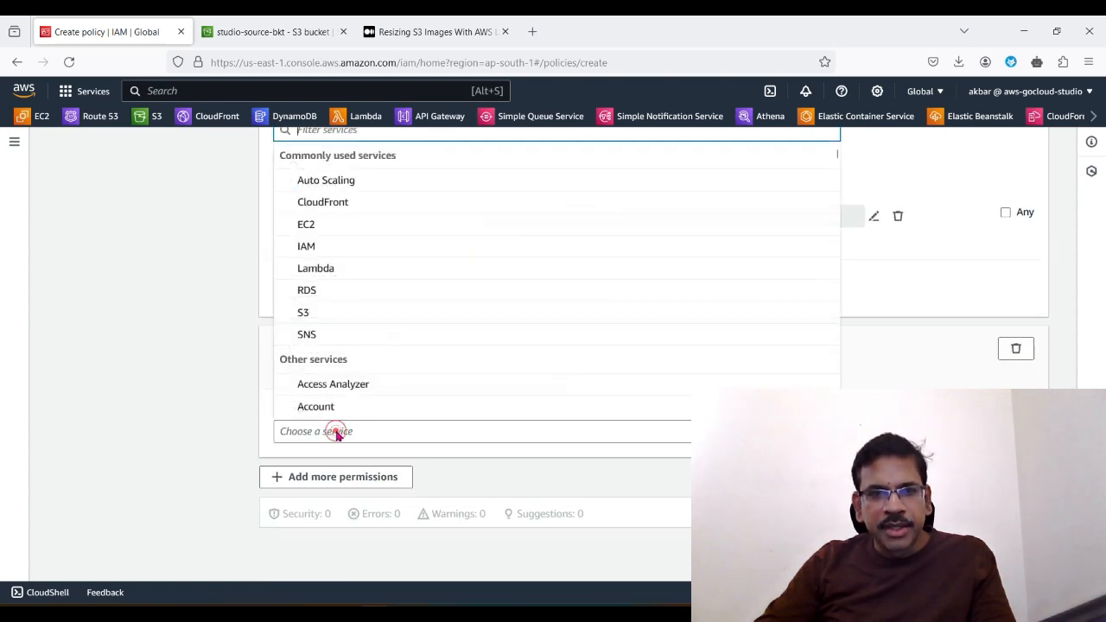
{"action": "left_click", "coordinate": [328, 319]}
{"action": "scroll", "coordinate": [456, 538], "scroll_direction": "down", "scroll_amount": 3}
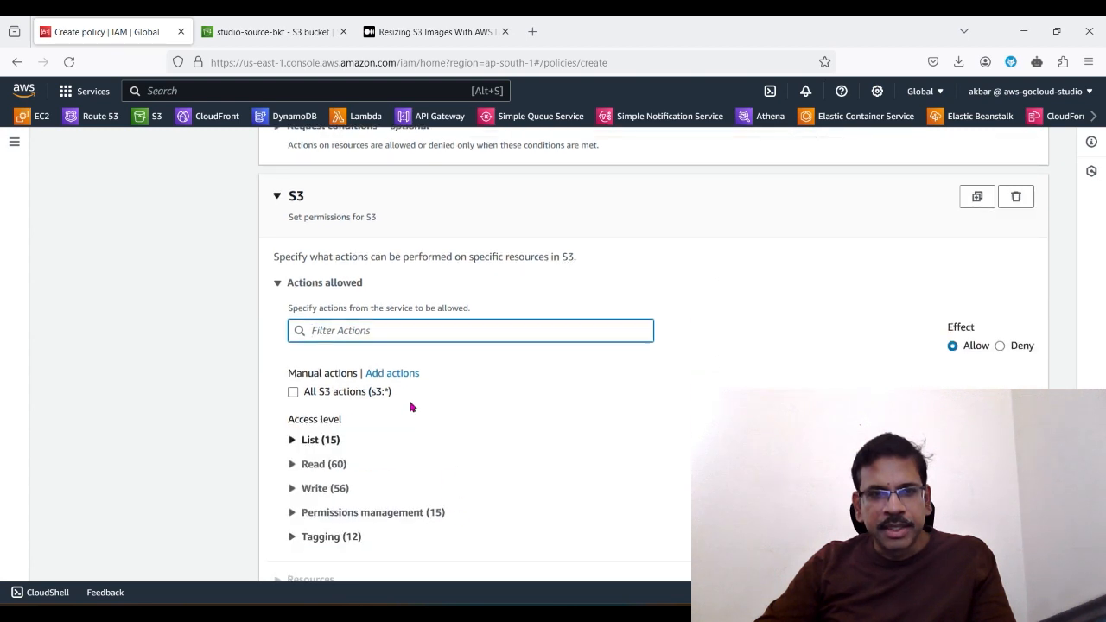
{"action": "scroll", "coordinate": [432, 485], "scroll_direction": "down", "scroll_amount": 1}
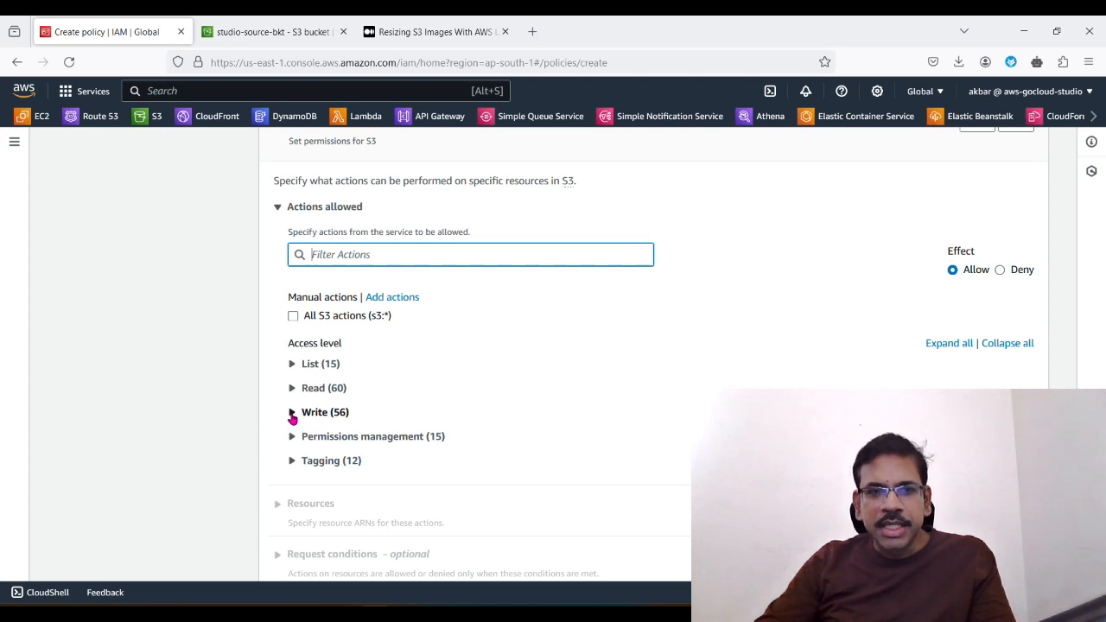
Step: Allow the PutObject write action in the policy's second S3 permission statement
{"action": "scroll", "coordinate": [368, 319], "scroll_direction": "up", "scroll_amount": 2}
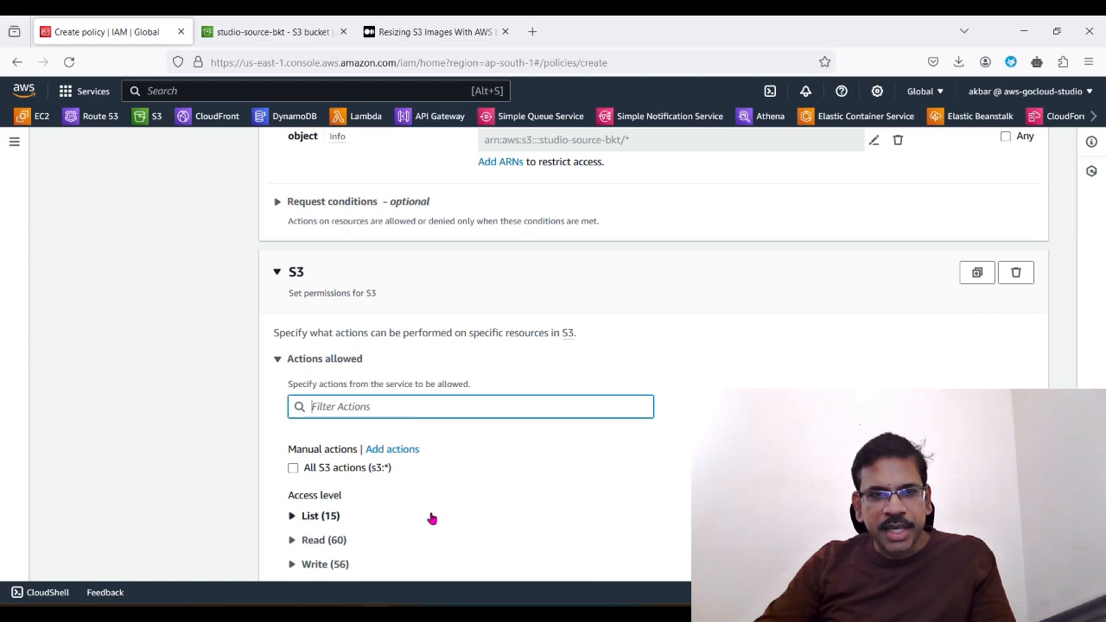
{"action": "scroll", "coordinate": [429, 519], "scroll_direction": "down", "scroll_amount": 2}
{"action": "left_click", "coordinate": [293, 415]}
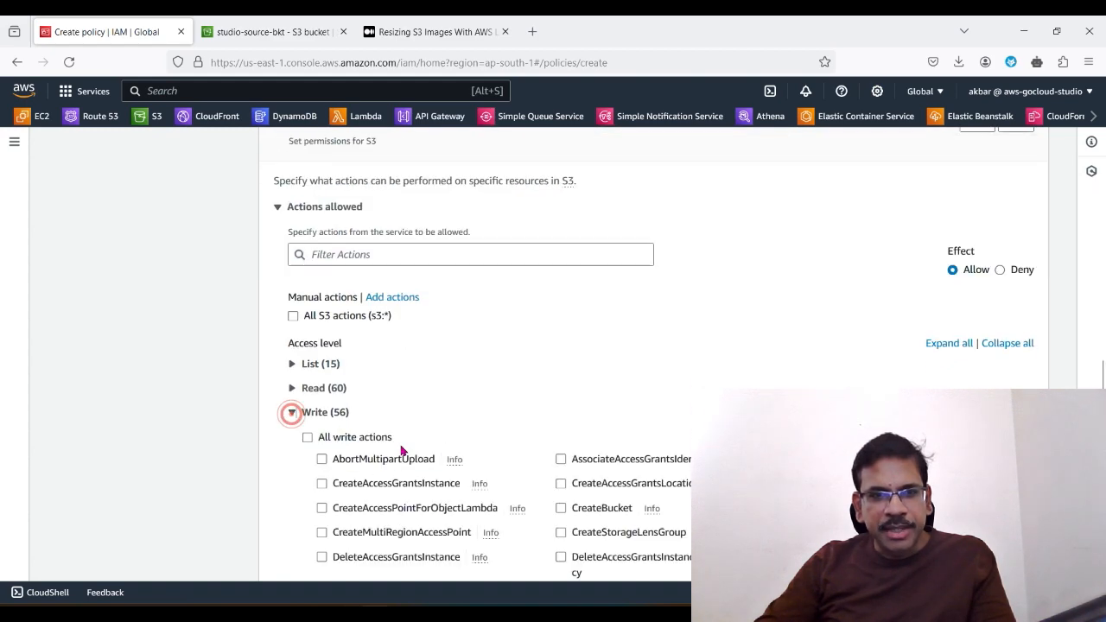
{"action": "scroll", "coordinate": [449, 486], "scroll_direction": "down", "scroll_amount": 4}
{"action": "scroll", "coordinate": [467, 486], "scroll_direction": "down", "scroll_amount": 2}
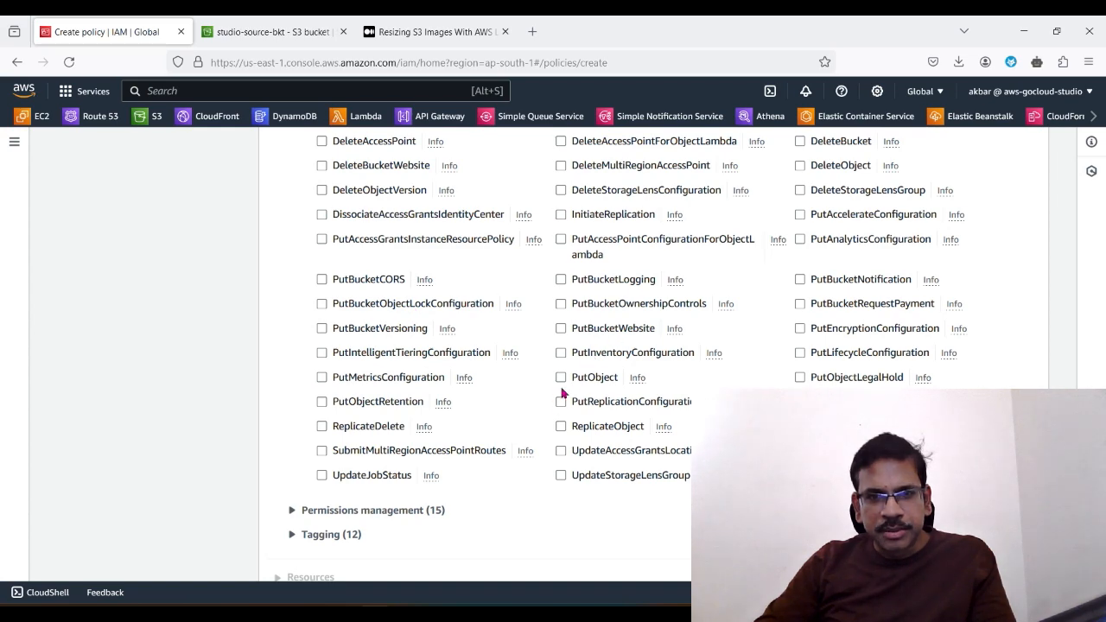
{"action": "left_click", "coordinate": [561, 377]}
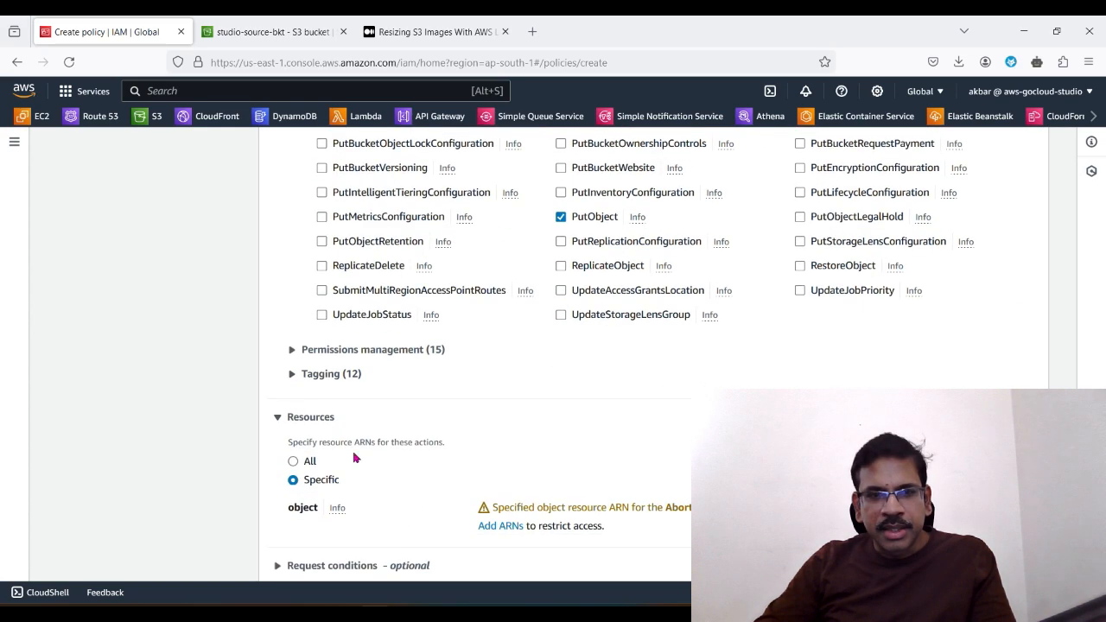
Step: Open the properties of the studio-destination-bkt bucket in S3 and copy its name
{"action": "scroll", "coordinate": [307, 372], "scroll_direction": "down", "scroll_amount": 2}
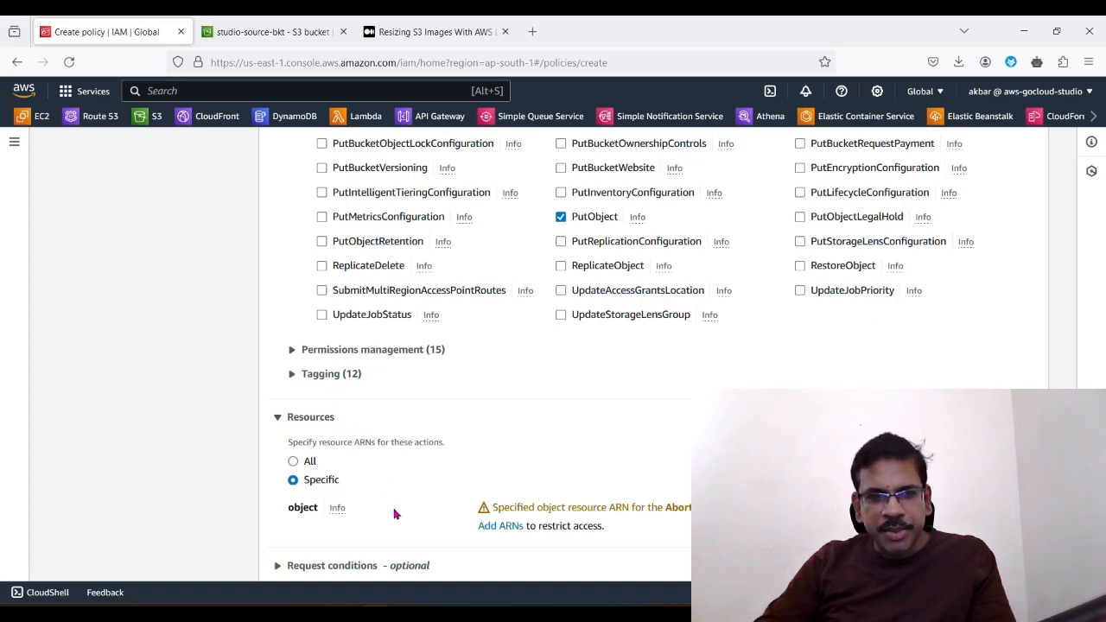
{"action": "scroll", "coordinate": [393, 515], "scroll_direction": "down", "scroll_amount": 1}
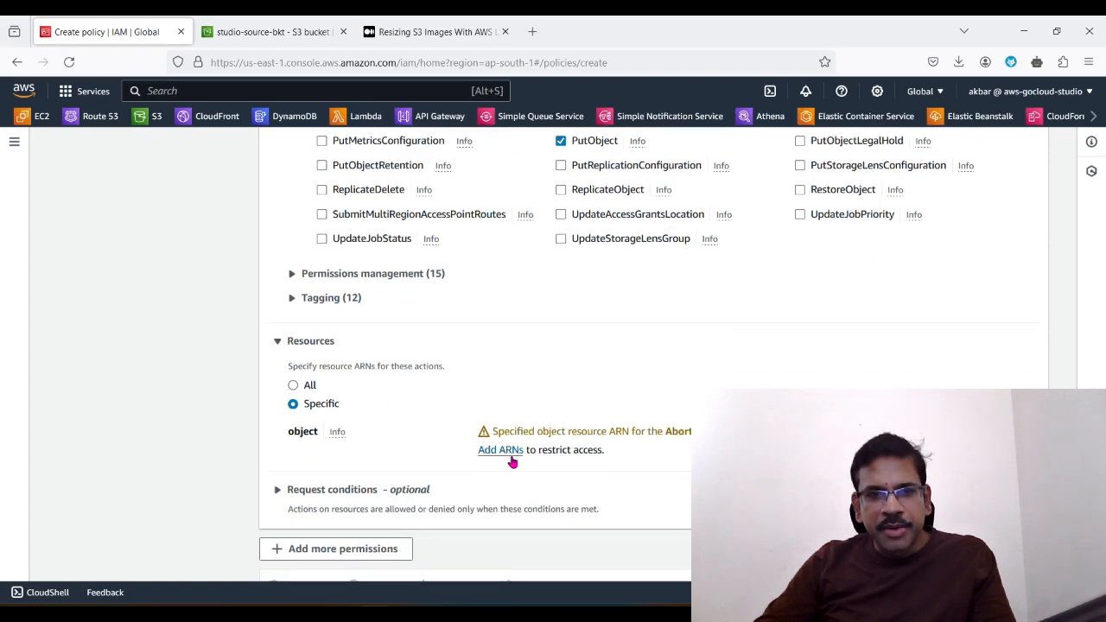
{"action": "left_click", "coordinate": [269, 31]}
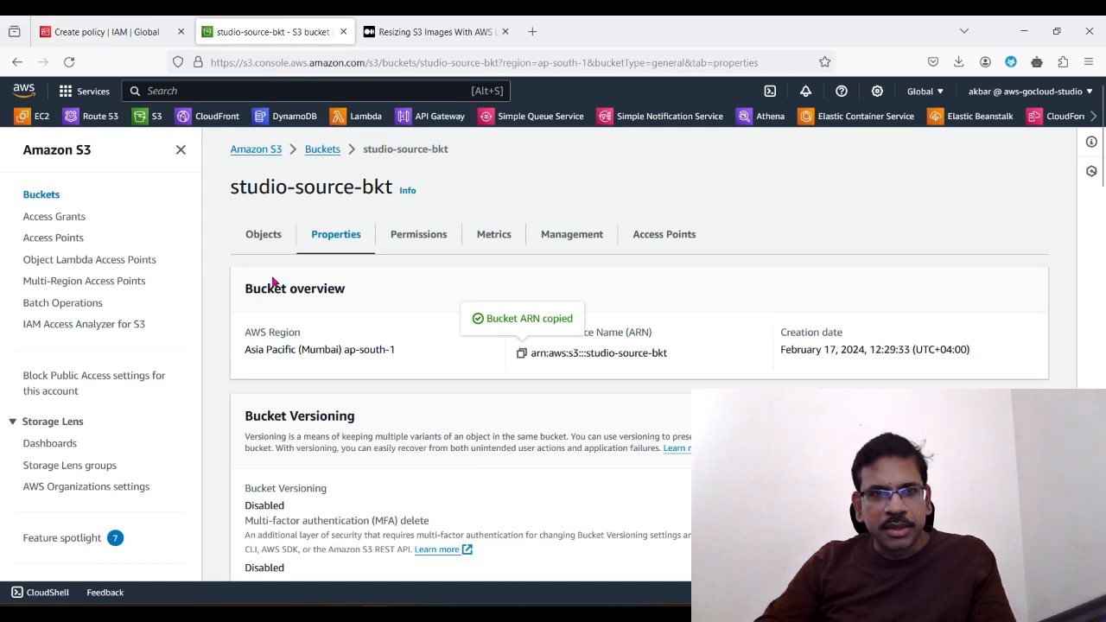
{"action": "left_click", "coordinate": [315, 153]}
{"action": "scroll", "coordinate": [359, 485], "scroll_direction": "down", "scroll_amount": 1}
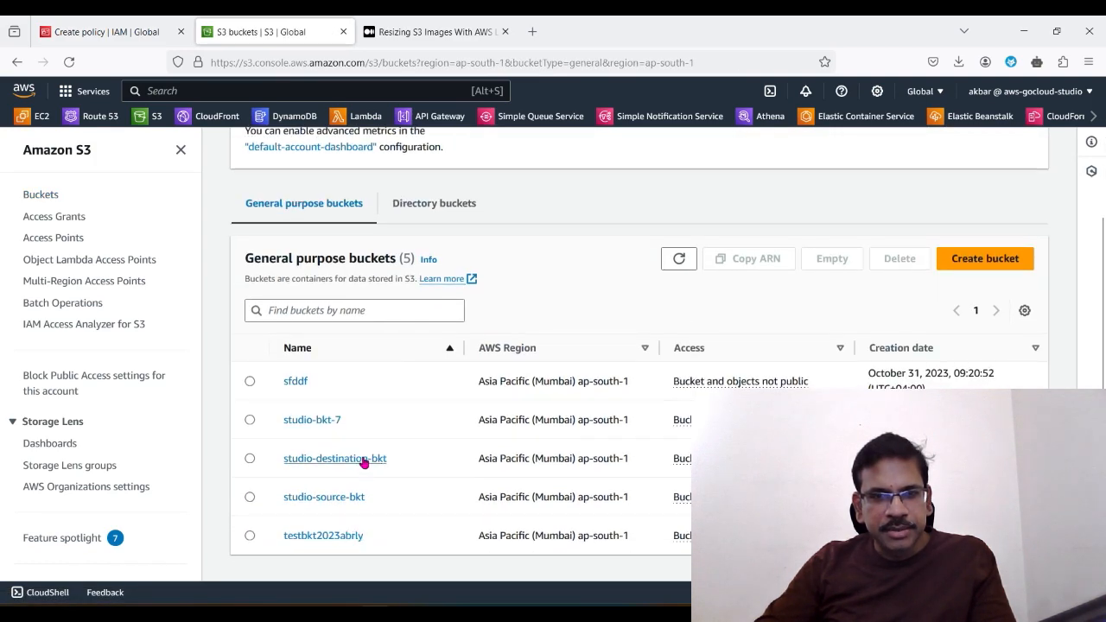
{"action": "left_click", "coordinate": [363, 458]}
{"action": "left_click", "coordinate": [336, 239]}
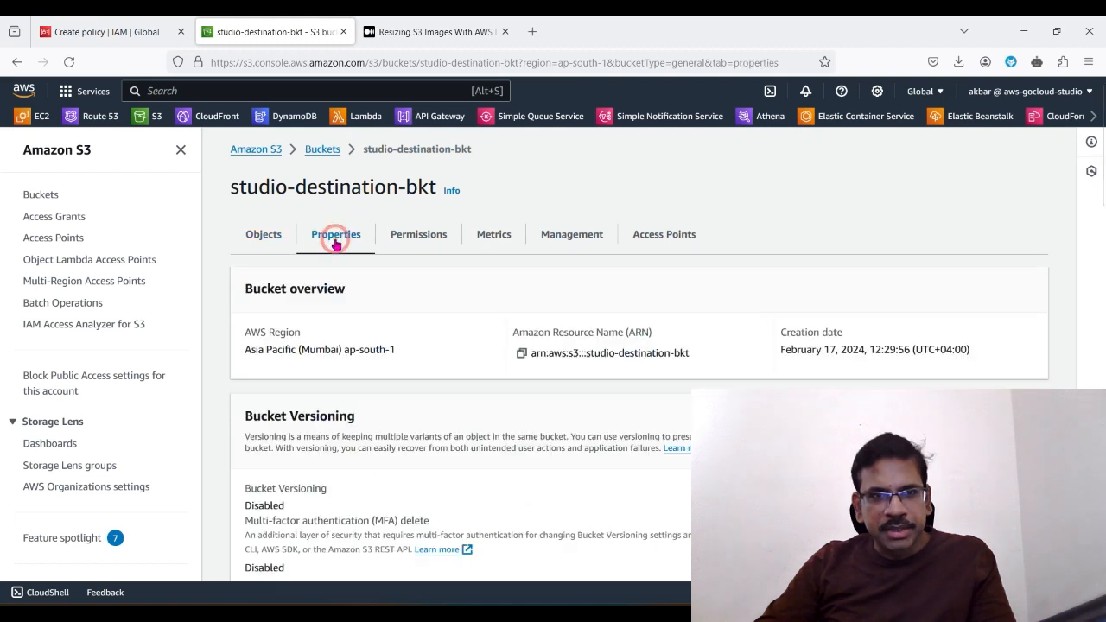
{"action": "left_click_drag", "start_coordinate": [233, 190], "coordinate": [436, 189]}
{"action": "right_click", "coordinate": [423, 190]}
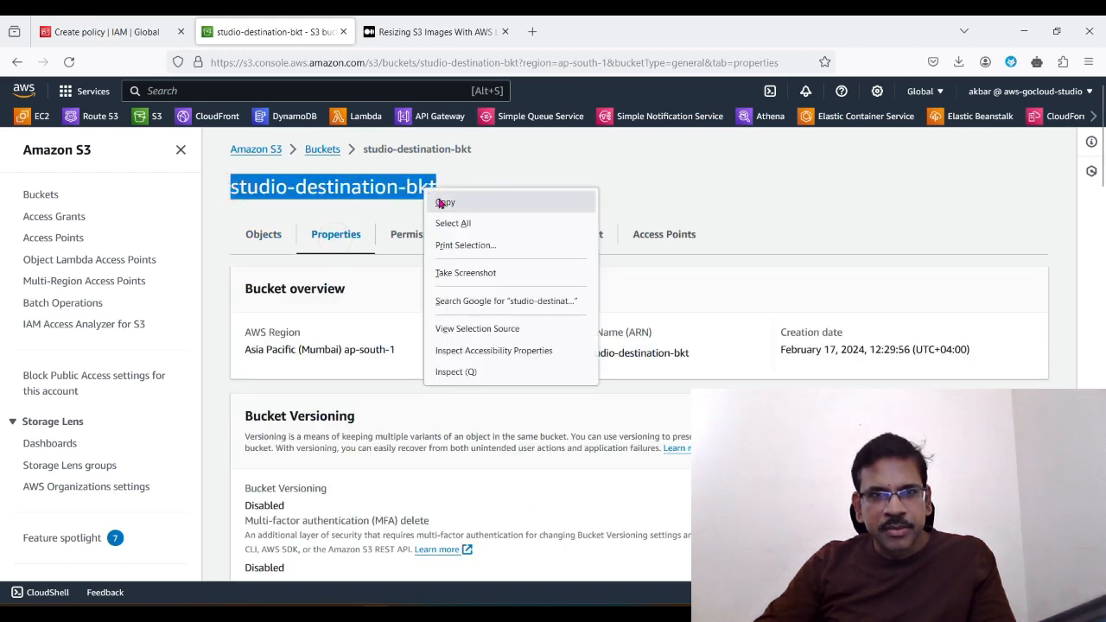
{"action": "left_click", "coordinate": [444, 203]}
Step: Start an object ARN for the PutObject statement with studio-destination-bkt as the resource bucket name
{"action": "left_click", "coordinate": [116, 32]}
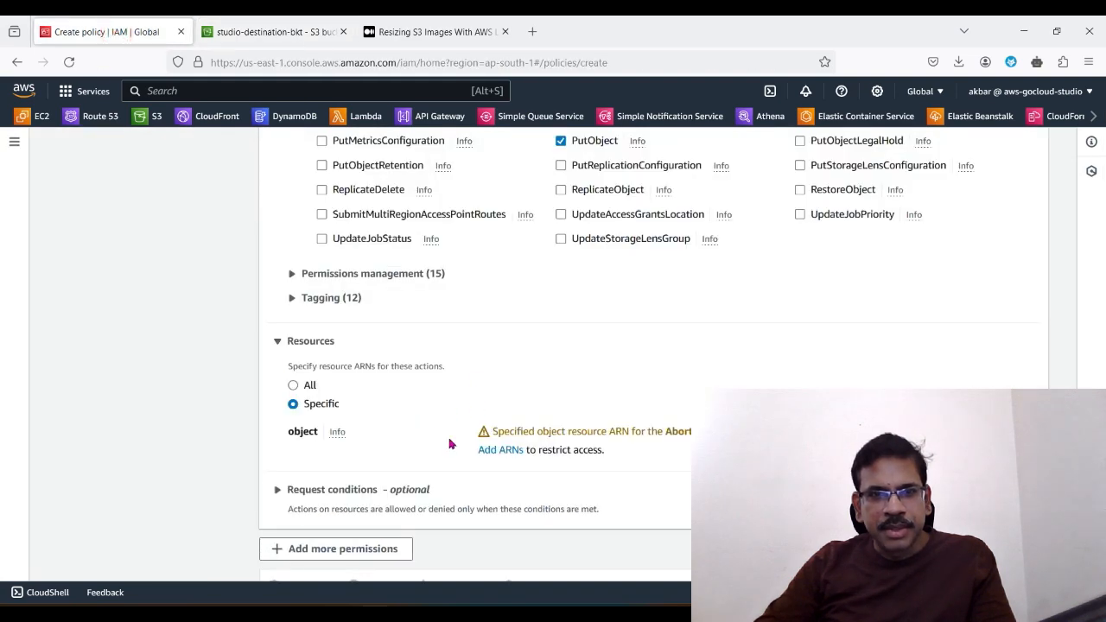
{"action": "left_click", "coordinate": [508, 450]}
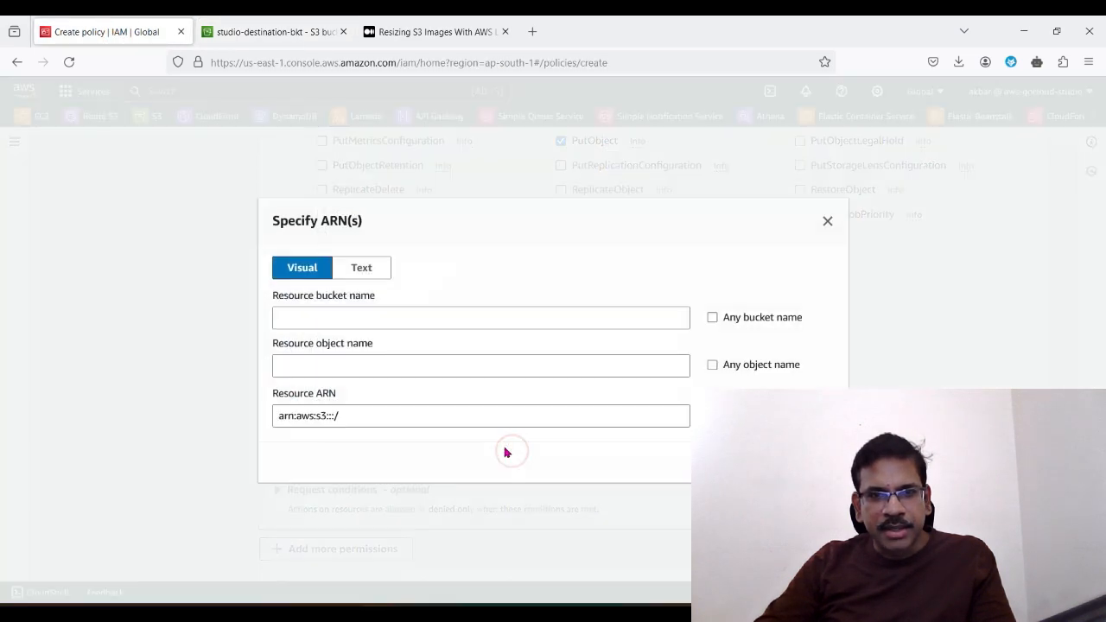
{"action": "left_click", "coordinate": [338, 321]}
{"action": "right_click", "coordinate": [338, 320]}
{"action": "left_click", "coordinate": [381, 431]}
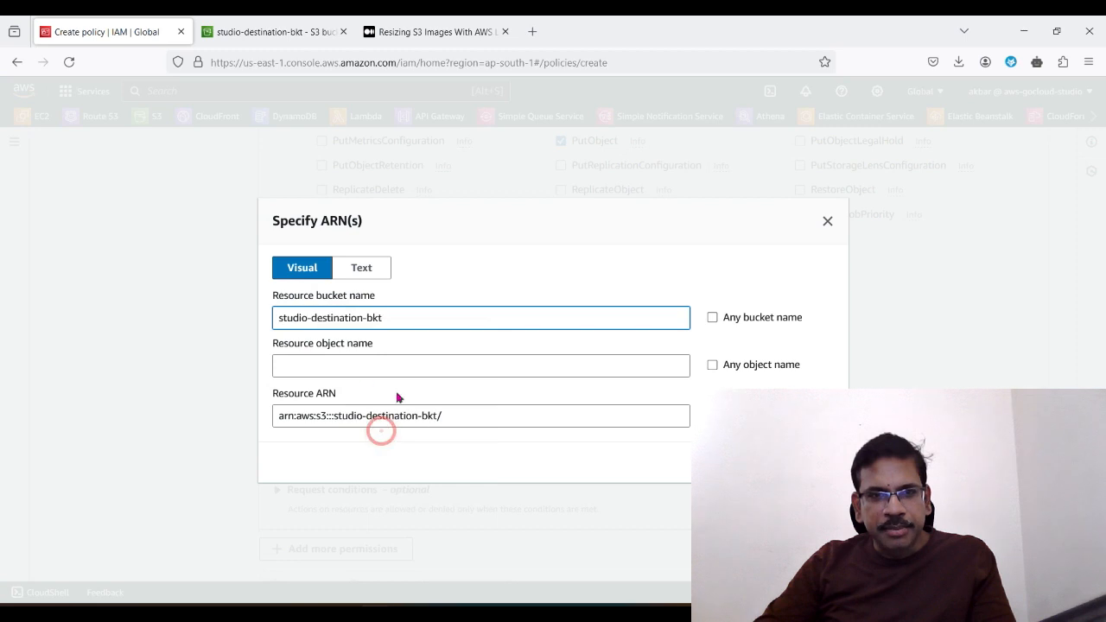
Step: Copy the destination bucket's ARN from its properties and replace the resource ARN with arn:aws:s3:::studio-destination-bkt
{"action": "left_click", "coordinate": [311, 33]}
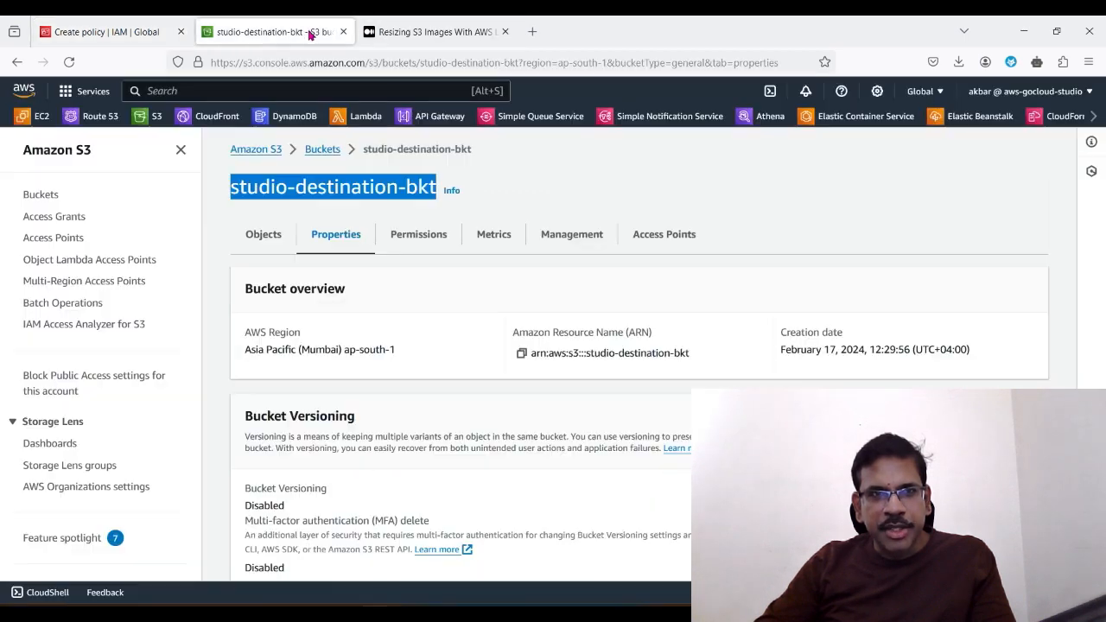
{"action": "left_click", "coordinate": [519, 353]}
{"action": "left_click", "coordinate": [108, 32]}
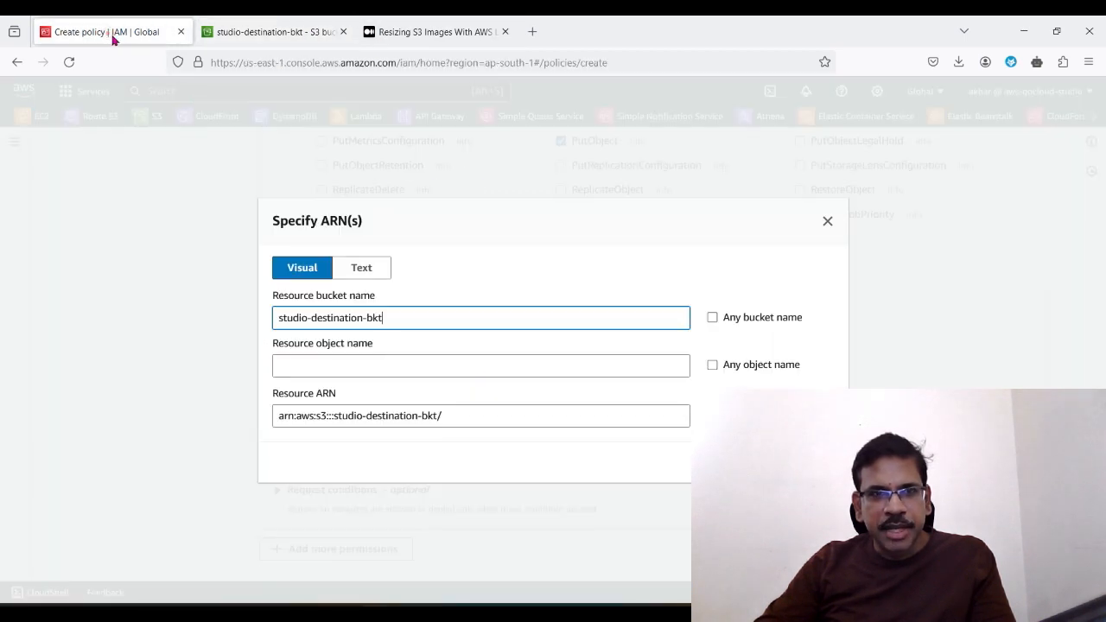
{"action": "triple_click", "coordinate": [452, 414]}
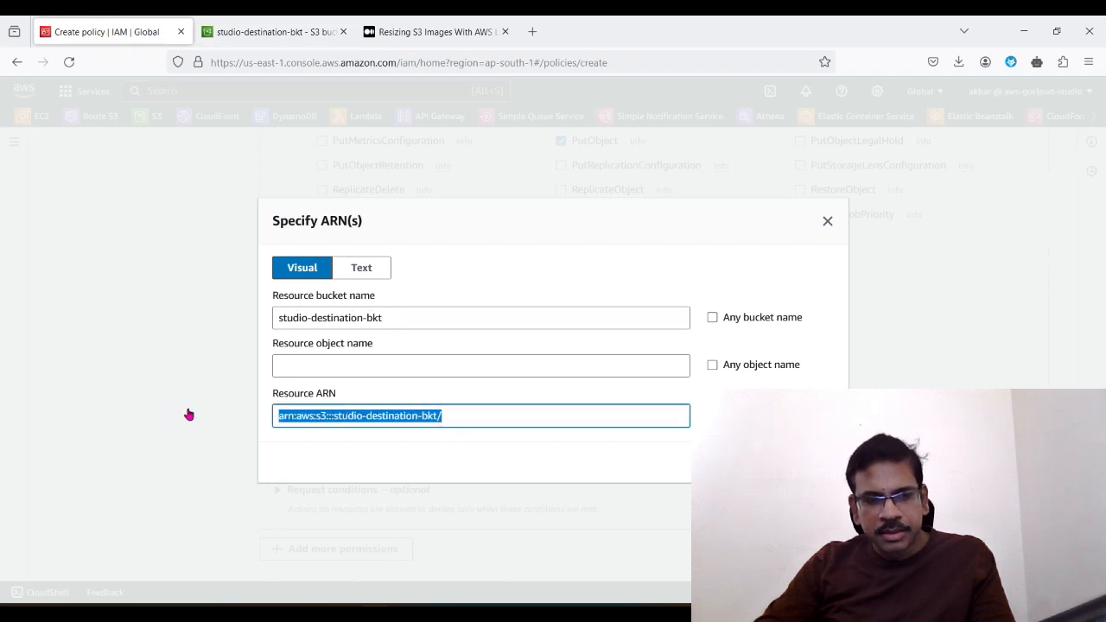
{"action": "key", "text": "ctrl+v"}
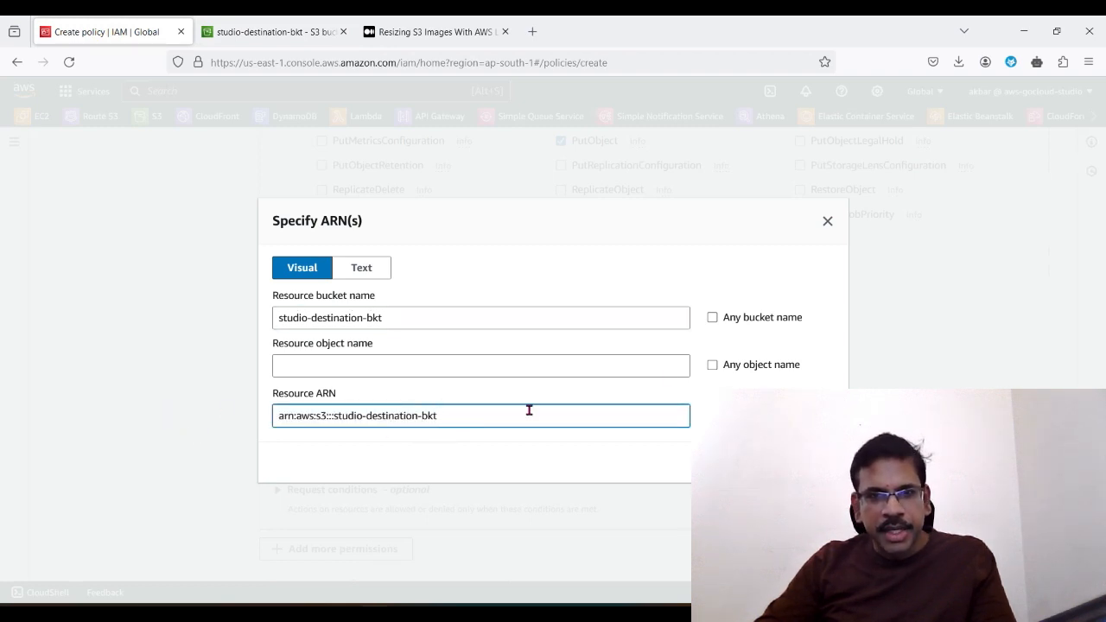
Step: Allow any object name in the destination bucket and add the ARN arn:aws:s3:::studio-destination-bkt/* to the policy
{"action": "left_click", "coordinate": [713, 365]}
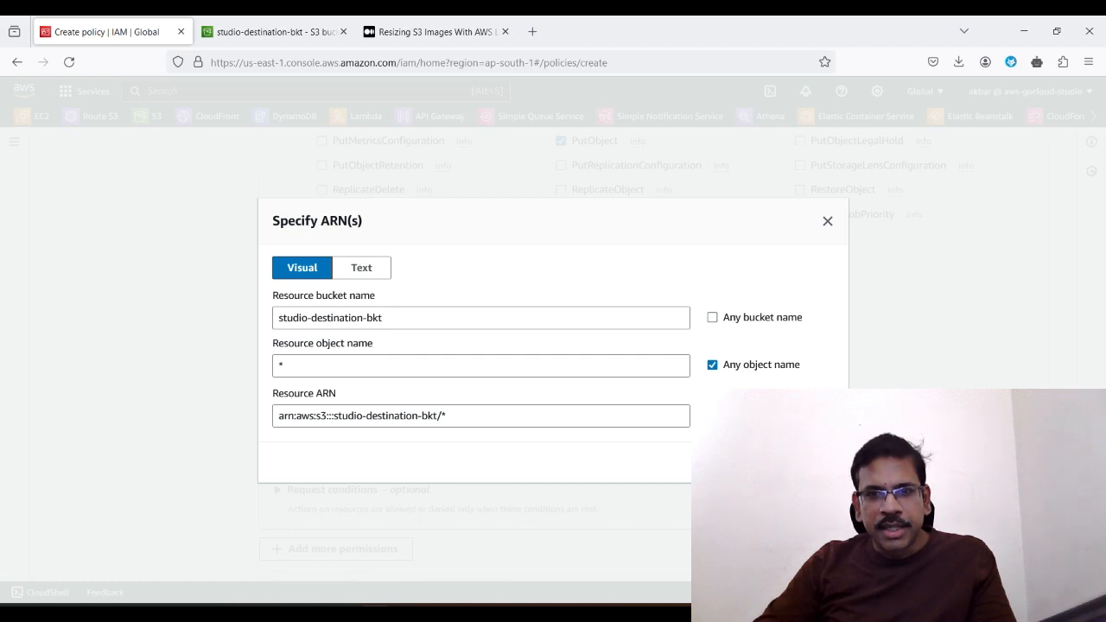
{"action": "left_click", "coordinate": [800, 463]}
{"action": "scroll", "coordinate": [800, 462], "scroll_direction": "down", "scroll_amount": 1}
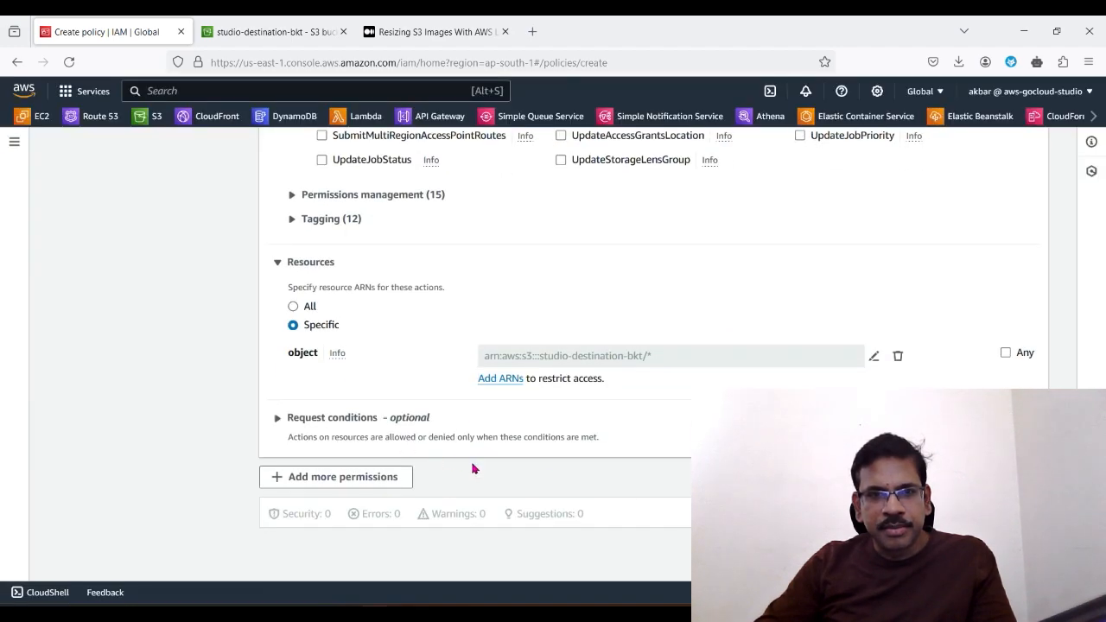
Step: Collapse both S3 permission statements in the policy editor
{"action": "scroll", "coordinate": [474, 467], "scroll_direction": "up", "scroll_amount": 10}
{"action": "scroll", "coordinate": [481, 491], "scroll_direction": "down", "scroll_amount": 10}
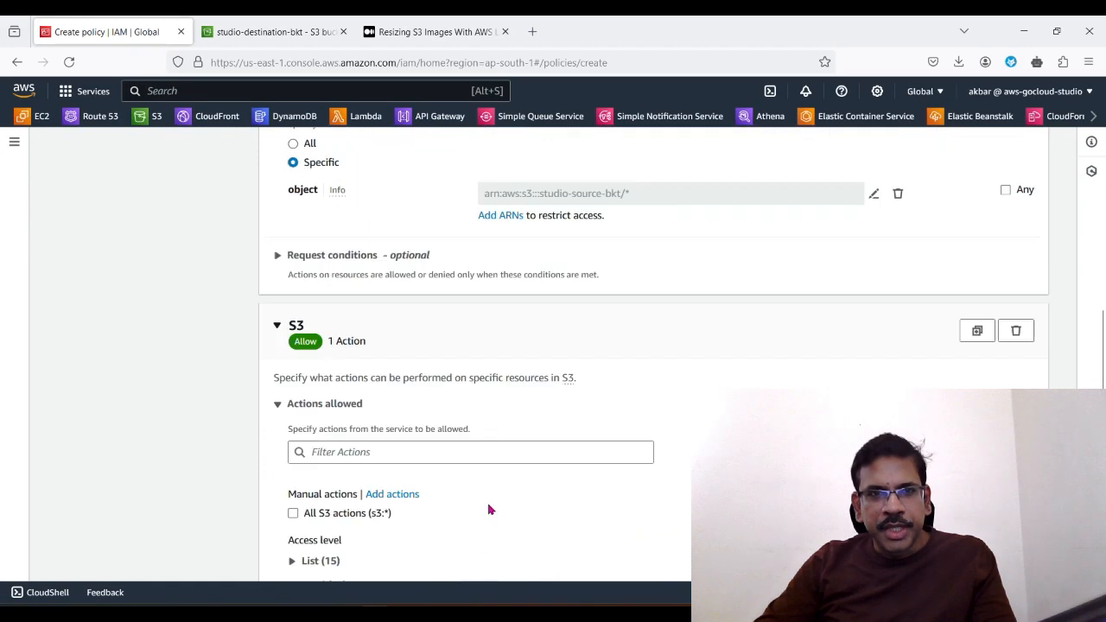
{"action": "left_click", "coordinate": [277, 345]}
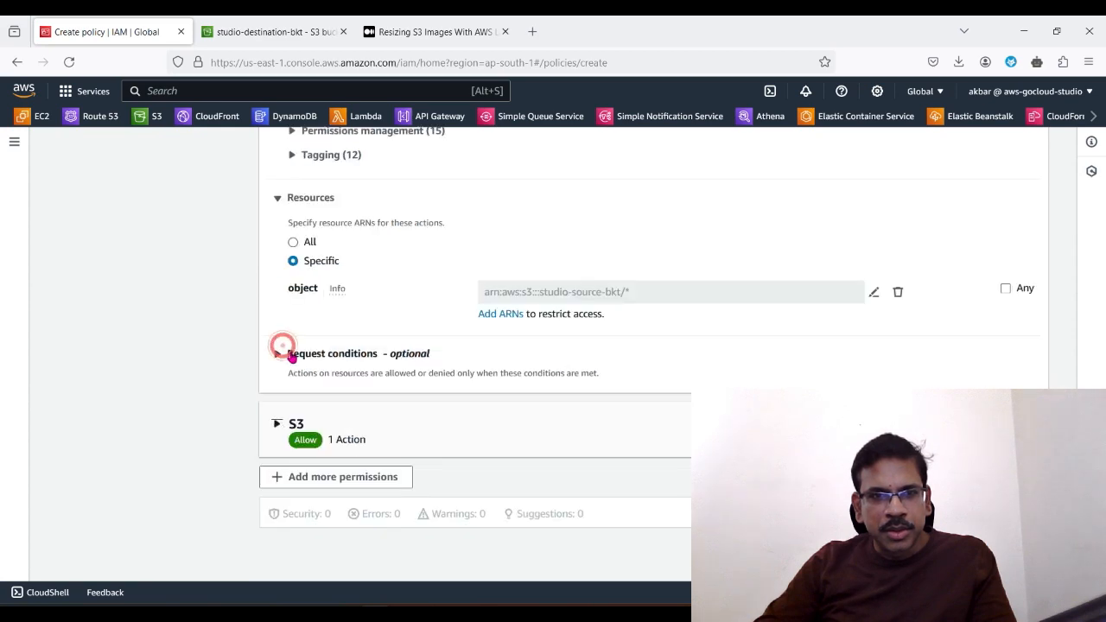
{"action": "scroll", "coordinate": [291, 358], "scroll_direction": "up", "scroll_amount": 10}
{"action": "scroll", "coordinate": [307, 395], "scroll_direction": "up", "scroll_amount": 5}
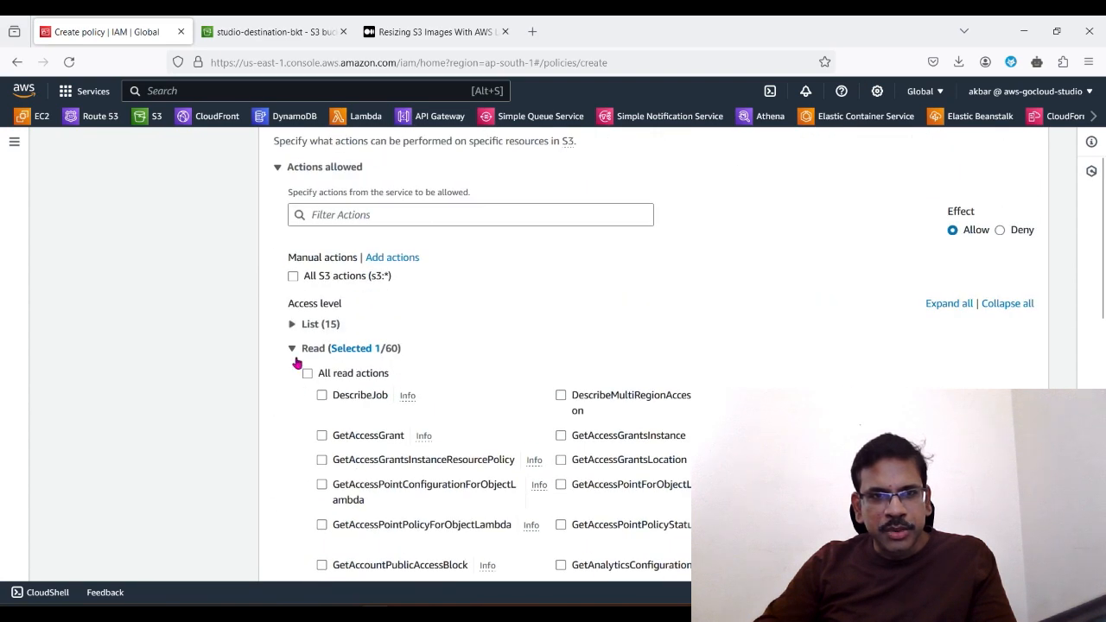
{"action": "left_click", "coordinate": [278, 169]}
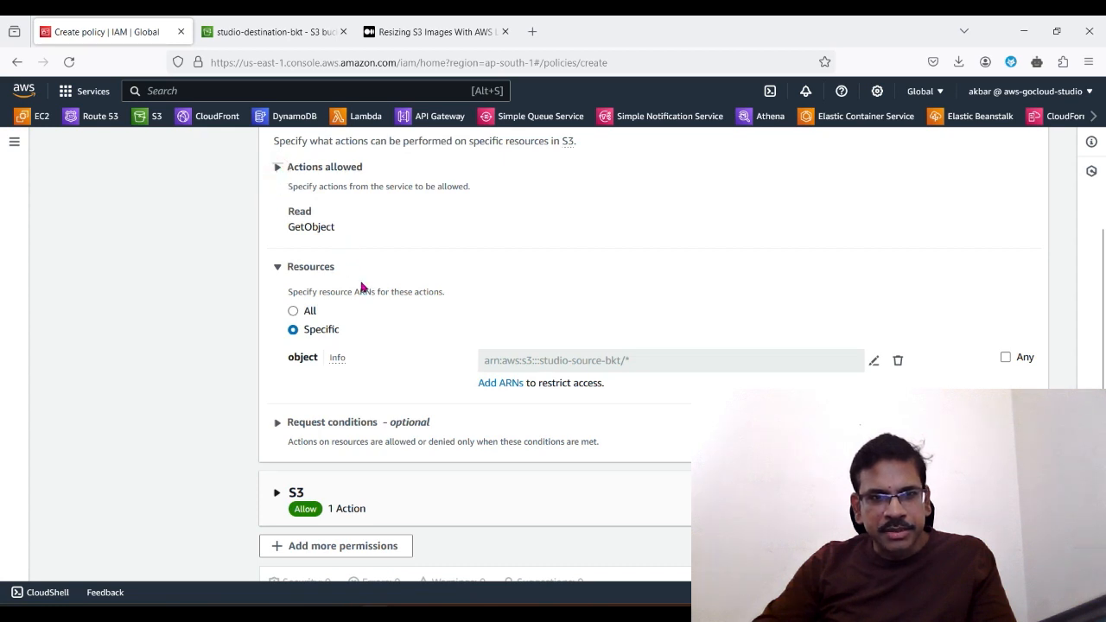
{"action": "scroll", "coordinate": [360, 400], "scroll_direction": "up", "scroll_amount": 3}
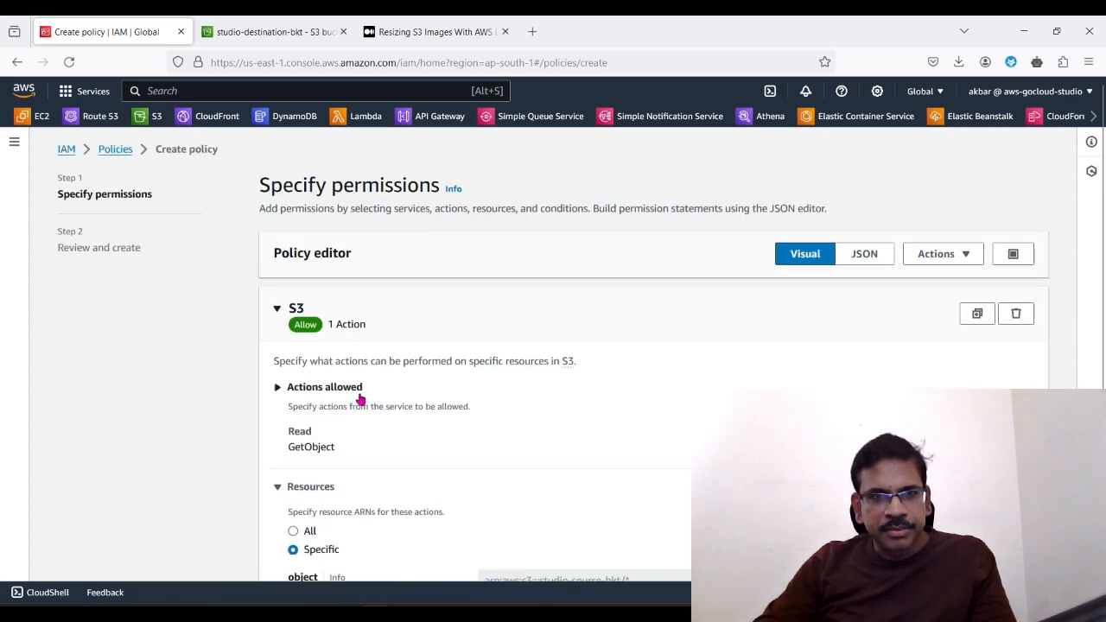
{"action": "left_click", "coordinate": [277, 308]}
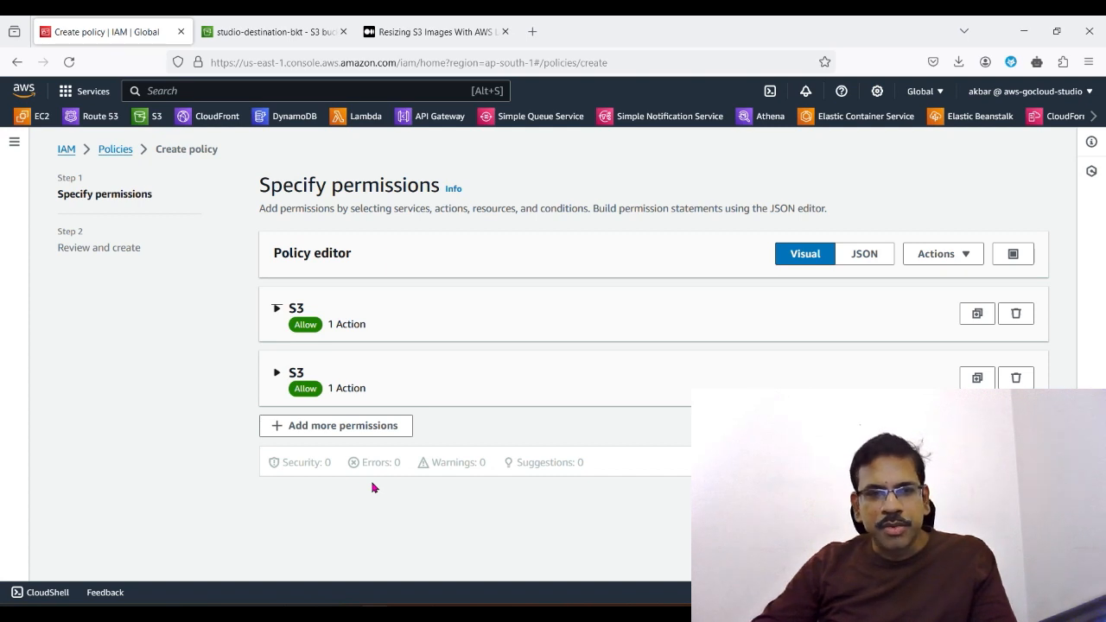
Step: Add a third permission statement to the policy with CloudWatch Logs as its service
{"action": "left_click", "coordinate": [311, 430]}
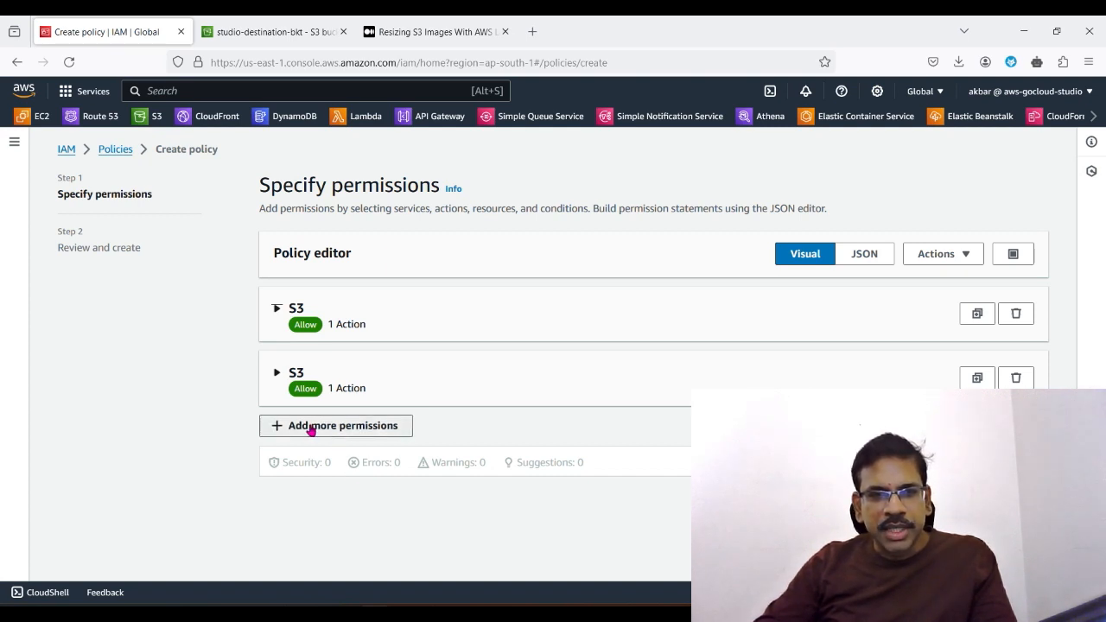
{"action": "scroll", "coordinate": [346, 483], "scroll_direction": "down", "scroll_amount": 2}
{"action": "left_click", "coordinate": [354, 432]}
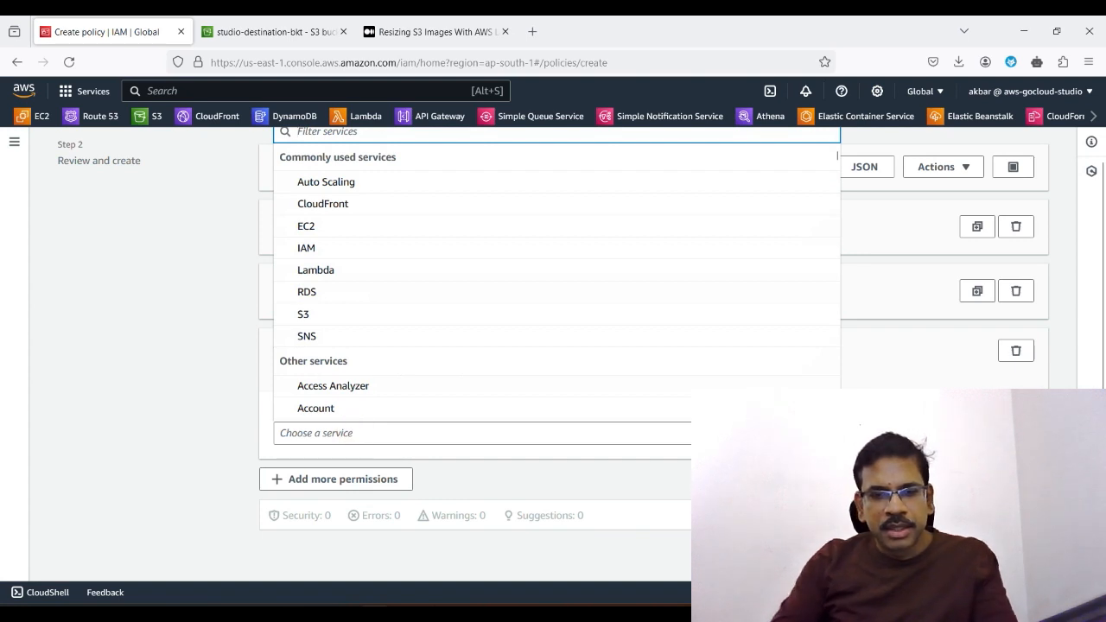
{"action": "type", "text": "clou"}
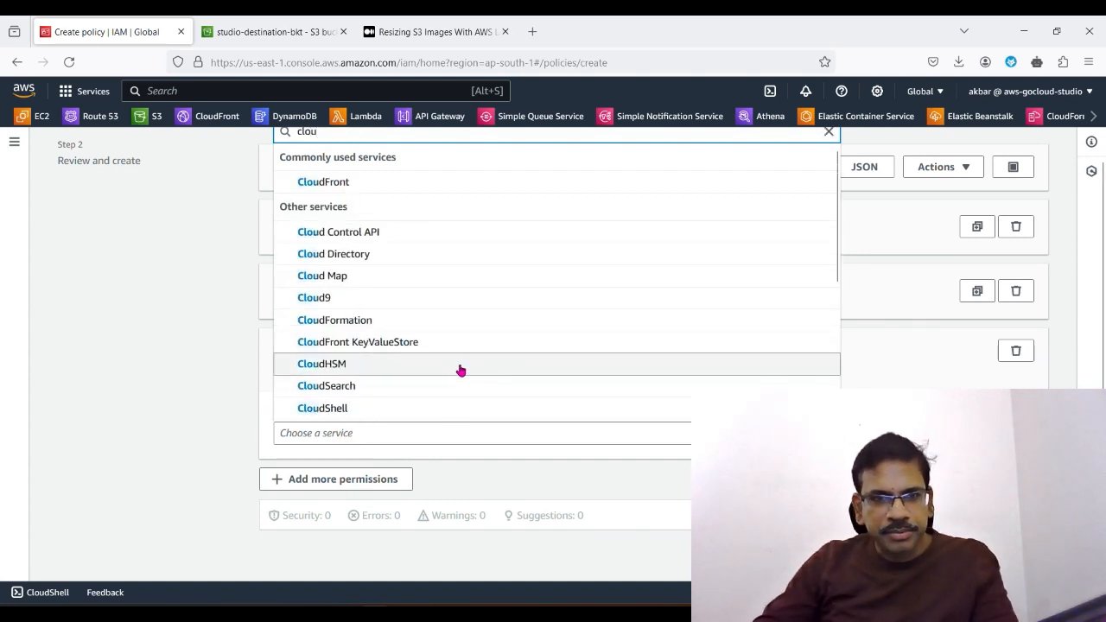
{"action": "type", "text": "dw"}
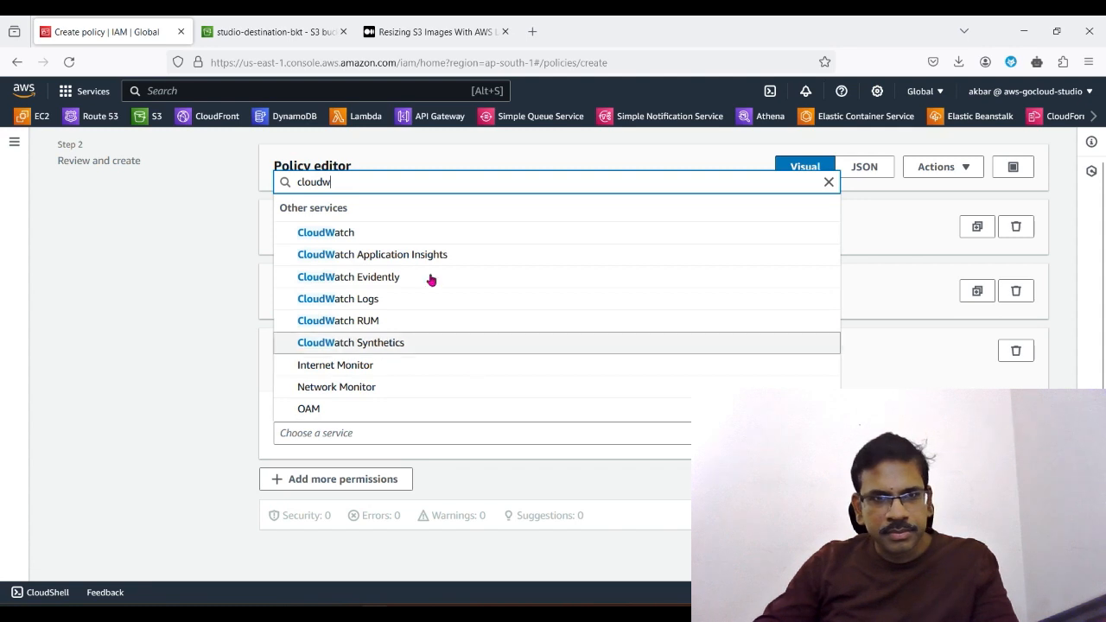
{"action": "left_click", "coordinate": [377, 303]}
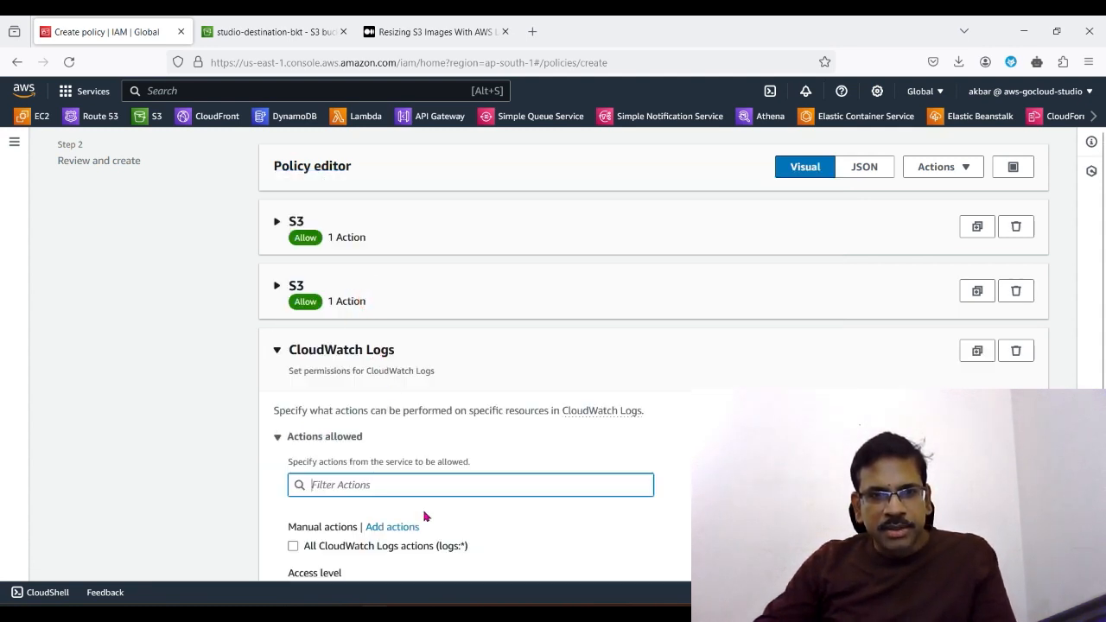
Step: Allow the CreateLogGroup and CreateLogStream write actions in the CloudWatch Logs statement
{"action": "scroll", "coordinate": [424, 518], "scroll_direction": "down", "scroll_amount": 2}
{"action": "scroll", "coordinate": [426, 519], "scroll_direction": "down", "scroll_amount": 2}
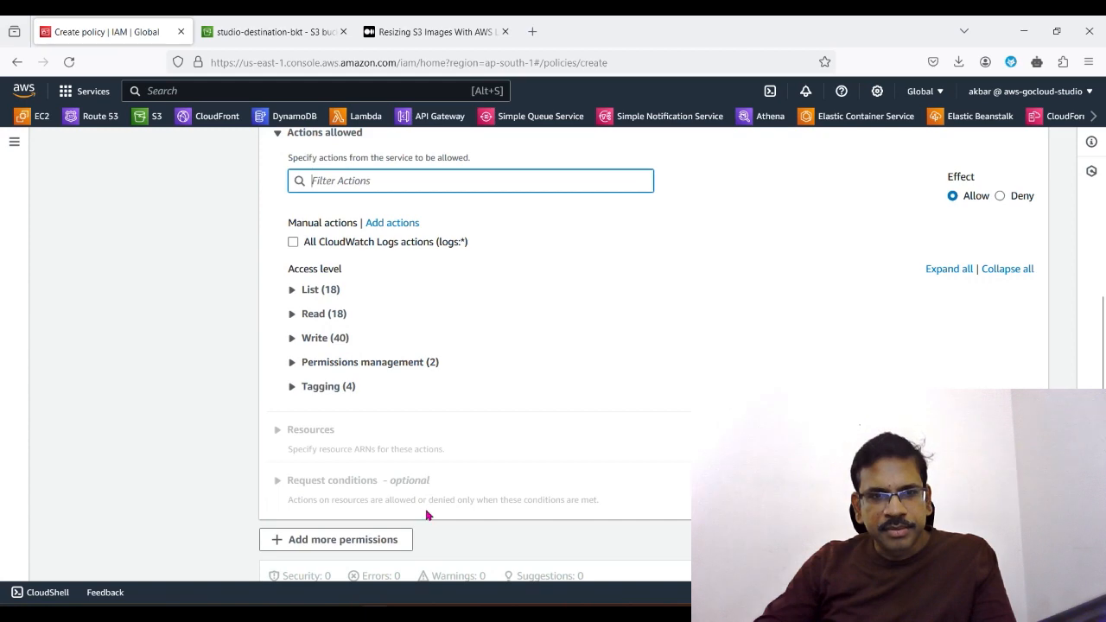
{"action": "left_click", "coordinate": [286, 345]}
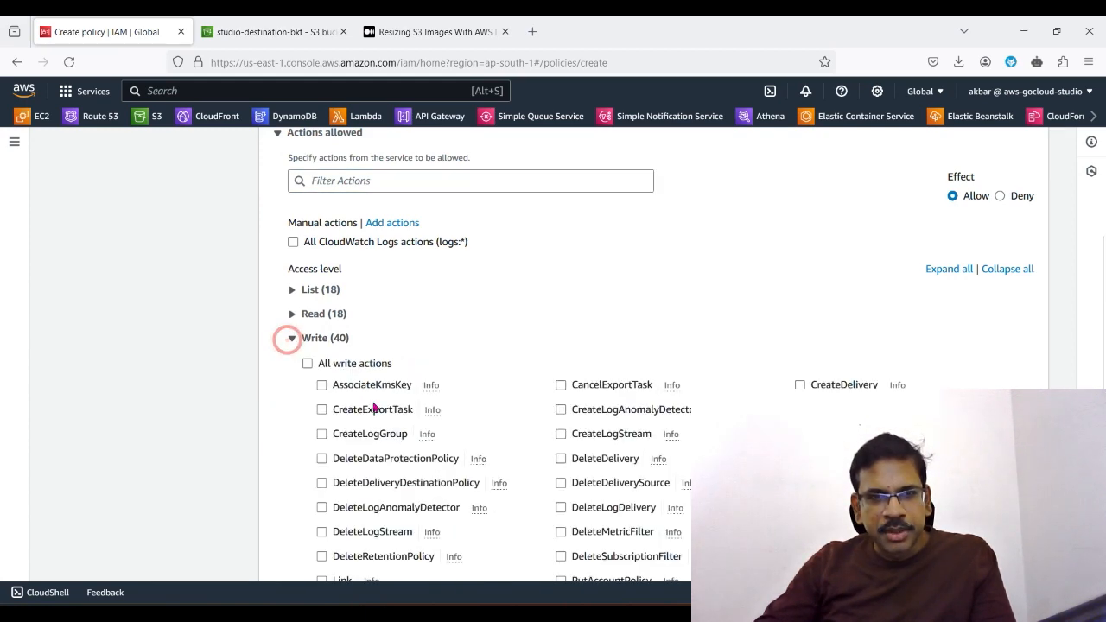
{"action": "scroll", "coordinate": [510, 533], "scroll_direction": "down", "scroll_amount": 3}
{"action": "scroll", "coordinate": [514, 533], "scroll_direction": "up", "scroll_amount": 2}
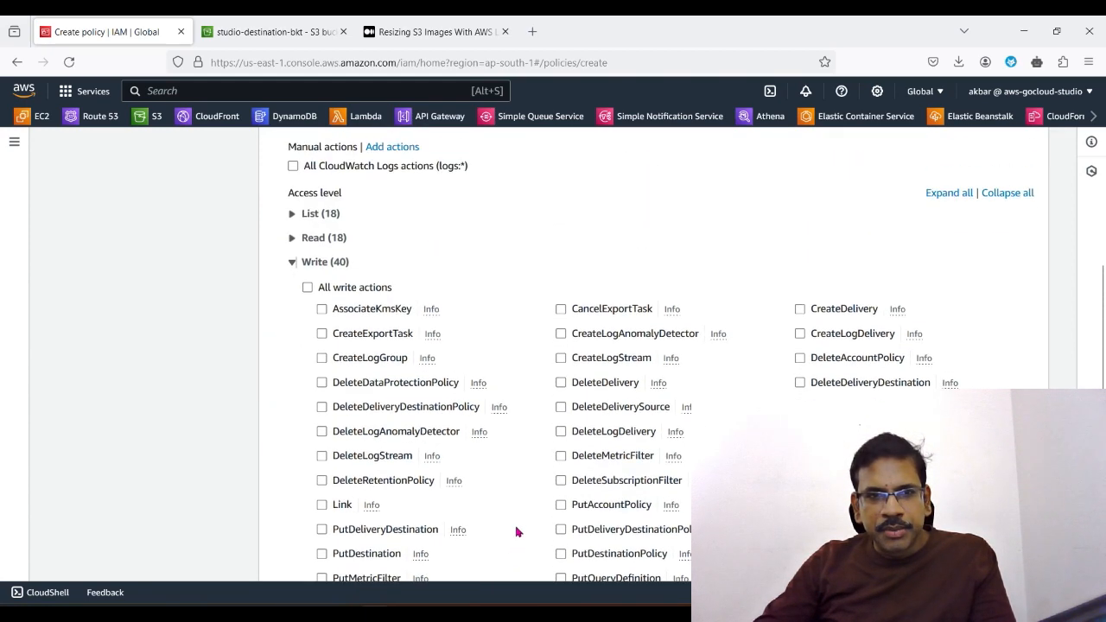
{"action": "left_click", "coordinate": [321, 362]}
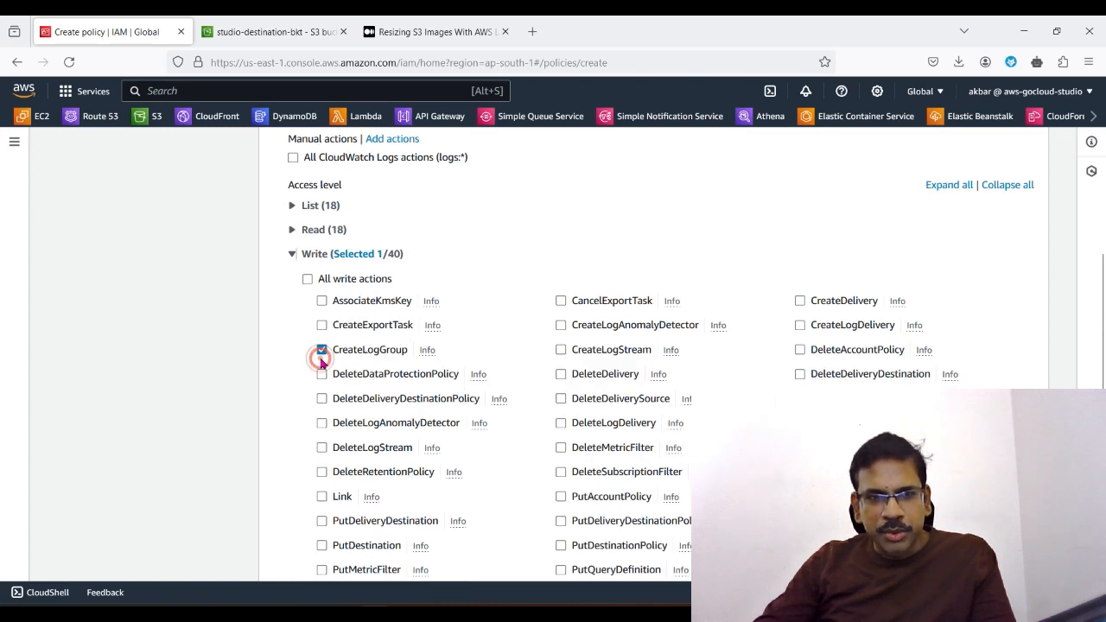
{"action": "left_click", "coordinate": [562, 350]}
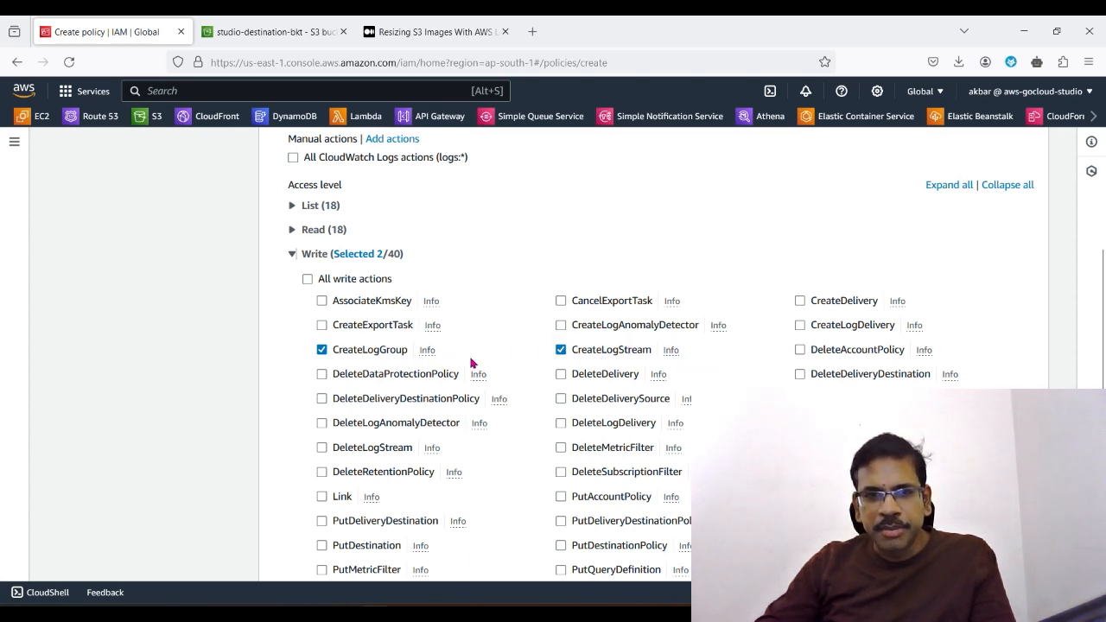
Step: Select a third write action in the CloudWatch Logs statement, alongside CreateLogGroup and CreateLogStream
{"action": "scroll", "coordinate": [458, 528], "scroll_direction": "down", "scroll_amount": 3}
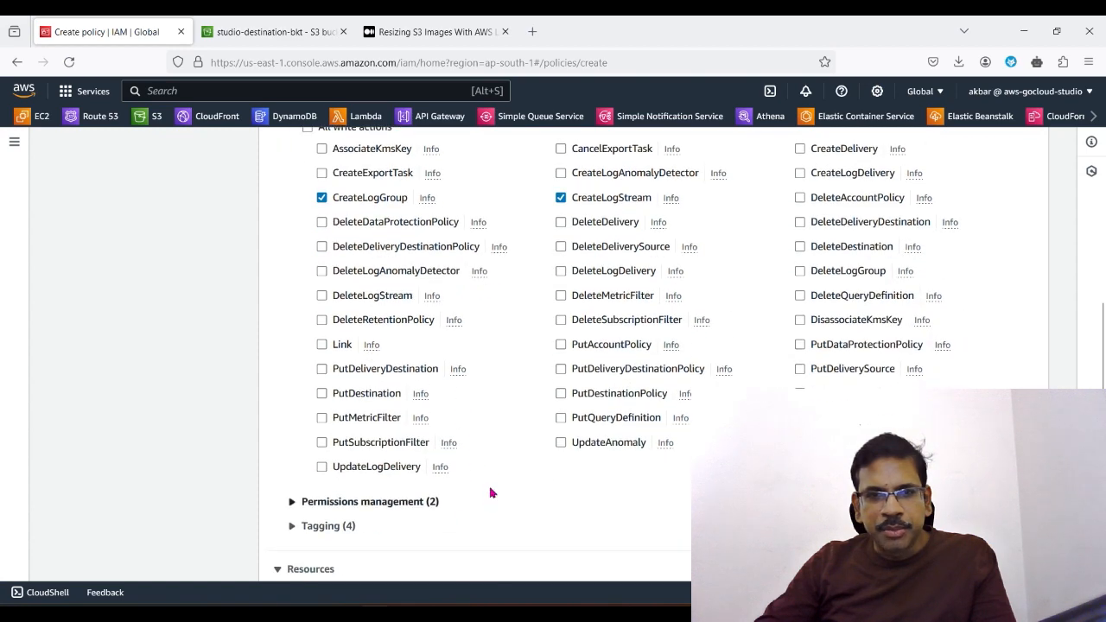
{"action": "scroll", "coordinate": [671, 490], "scroll_direction": "up", "scroll_amount": 3}
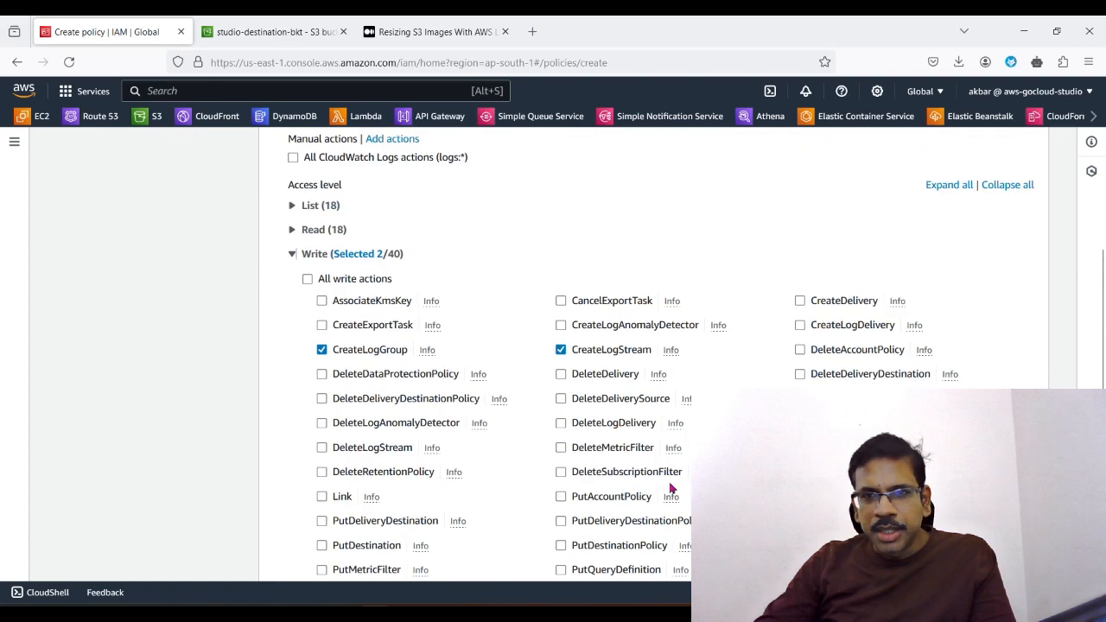
{"action": "scroll", "coordinate": [553, 363], "scroll_direction": "down", "scroll_amount": 2}
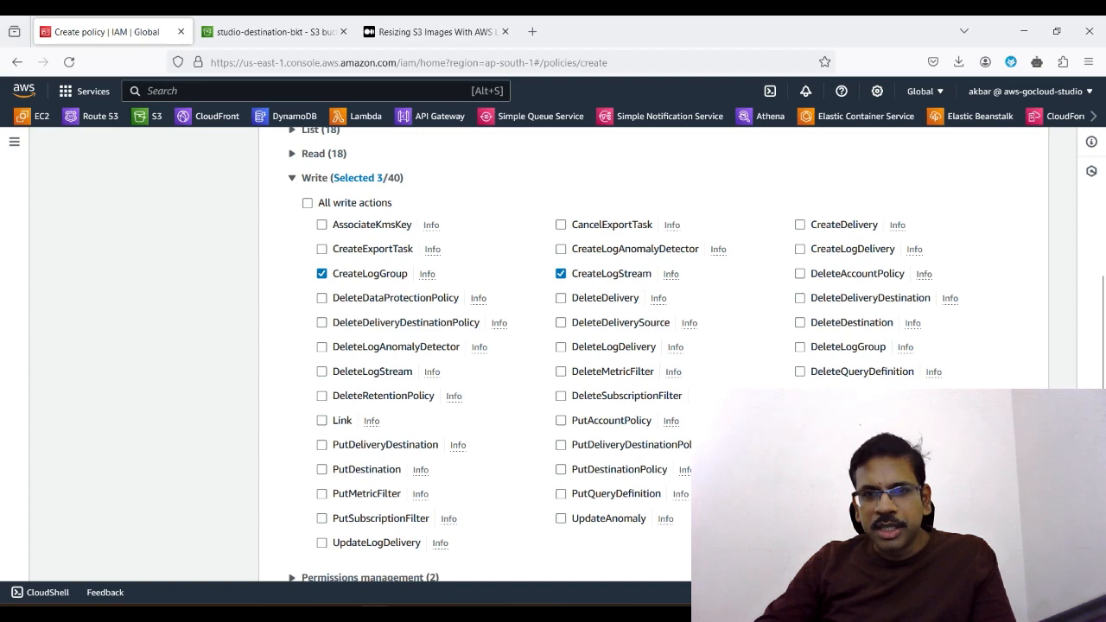
Step: Allow any log-group and any log-stream in this account as resources, and collapse the CloudWatch Logs statement
{"action": "scroll", "coordinate": [766, 358], "scroll_direction": "down", "scroll_amount": 5}
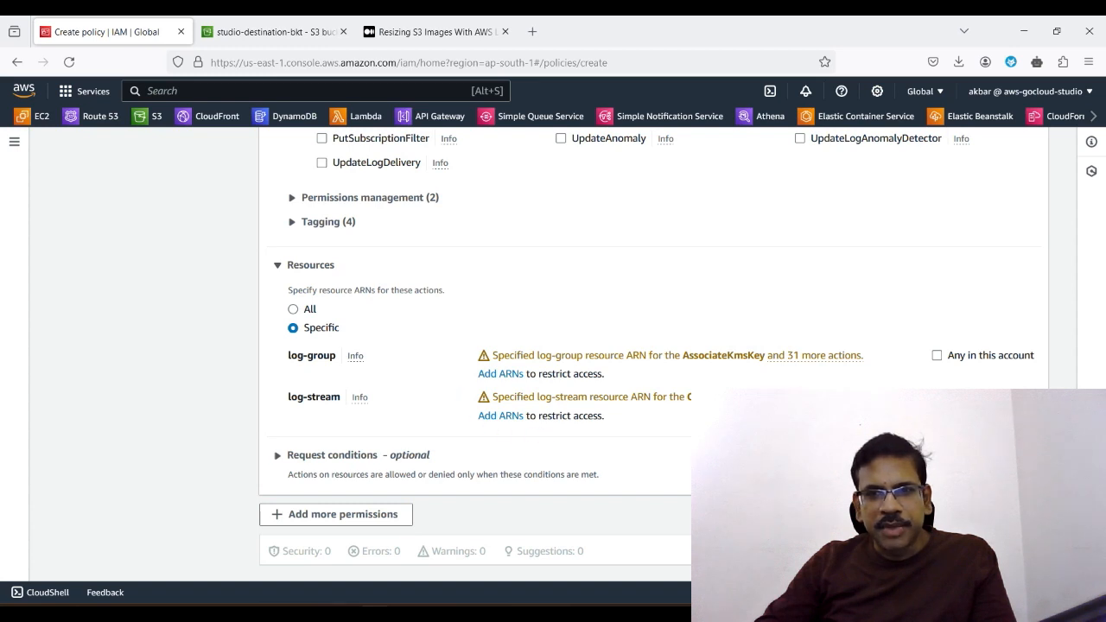
{"action": "left_click", "coordinate": [937, 356]}
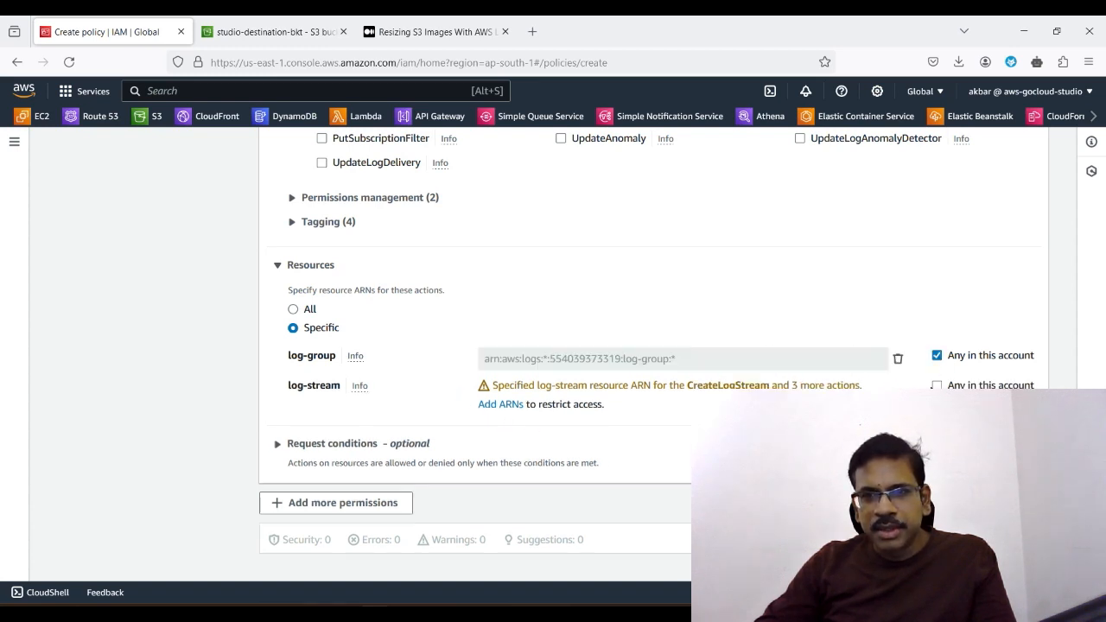
{"action": "left_click", "coordinate": [938, 385]}
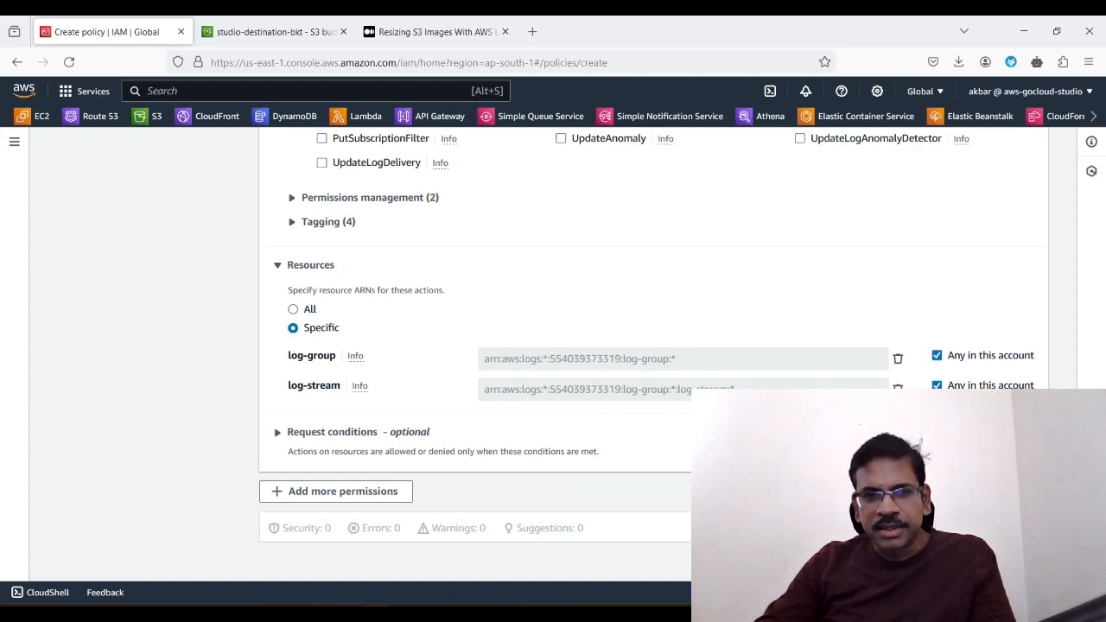
{"action": "scroll", "coordinate": [622, 455], "scroll_direction": "up", "scroll_amount": 8}
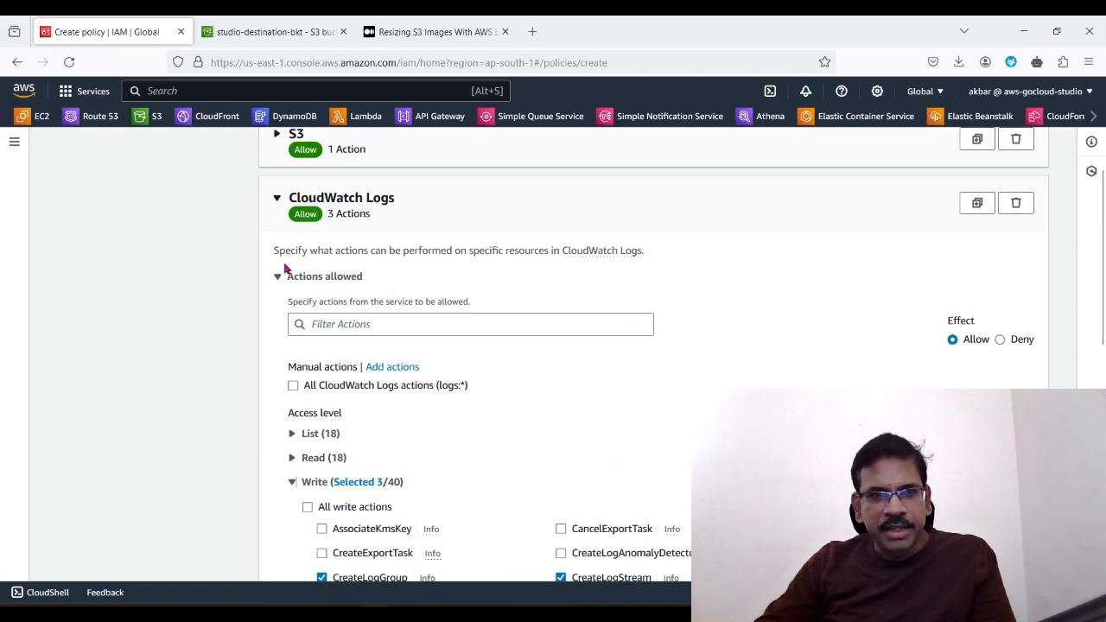
{"action": "left_click", "coordinate": [277, 198]}
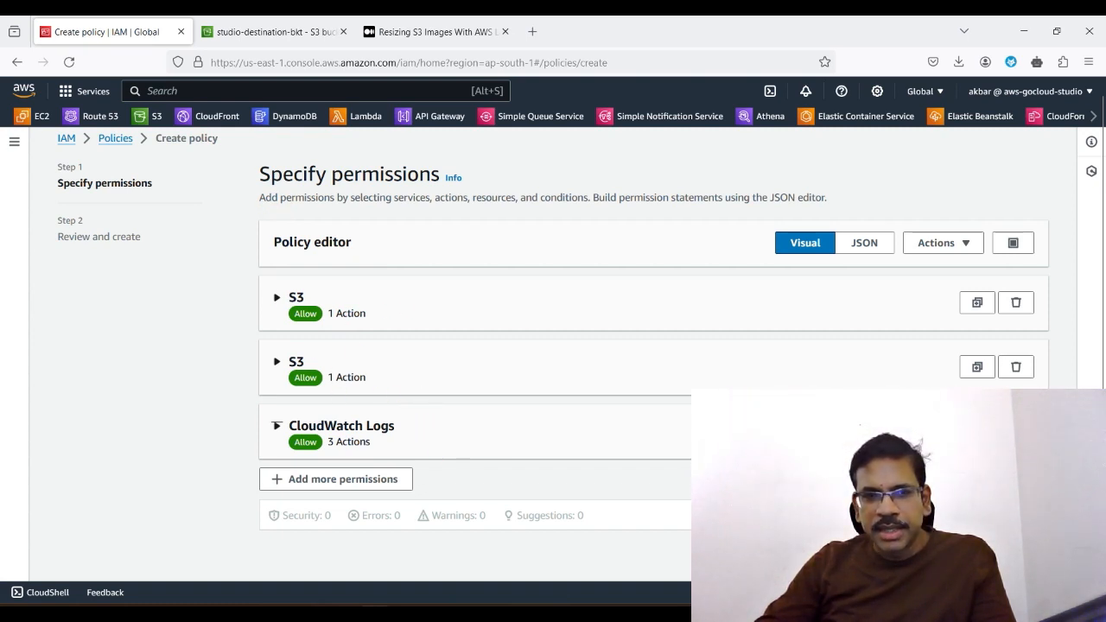
Step: Proceed to the policy review and name the policy studio7policy_lambdaimageresize
{"action": "left_click", "coordinate": [1022, 557]}
{"action": "left_click", "coordinate": [403, 331]}
{"action": "scroll", "coordinate": [403, 331], "scroll_direction": "down", "scroll_amount": 5}
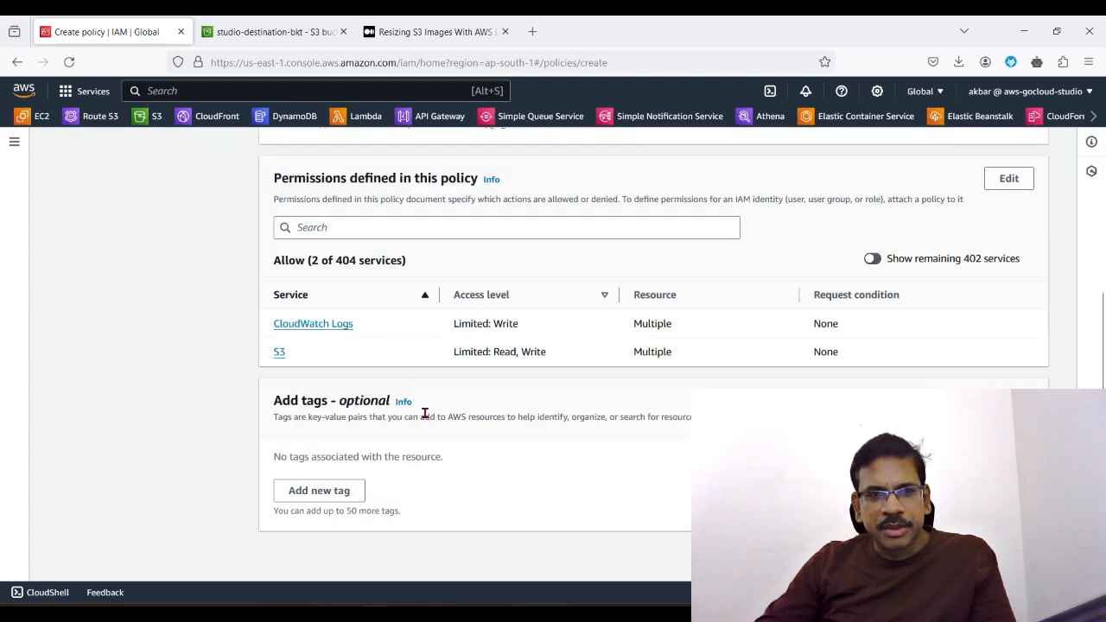
{"action": "scroll", "coordinate": [425, 414], "scroll_direction": "up", "scroll_amount": 5}
{"action": "type", "text": "studio7policy"}
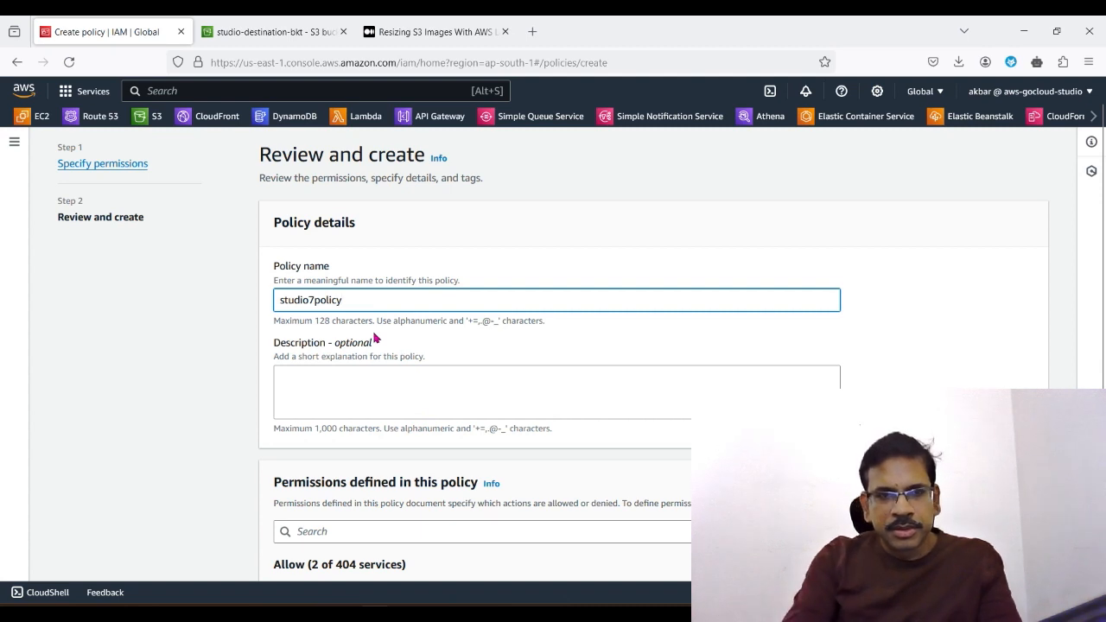
{"action": "type", "text": "l"}
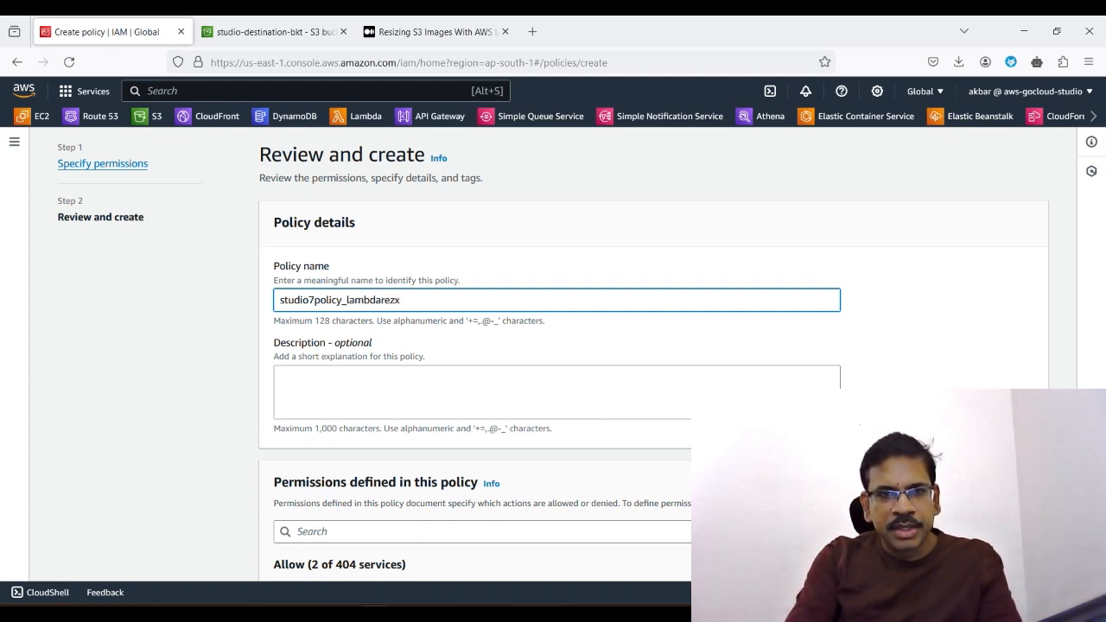
{"action": "type", "text": "ambdai"}
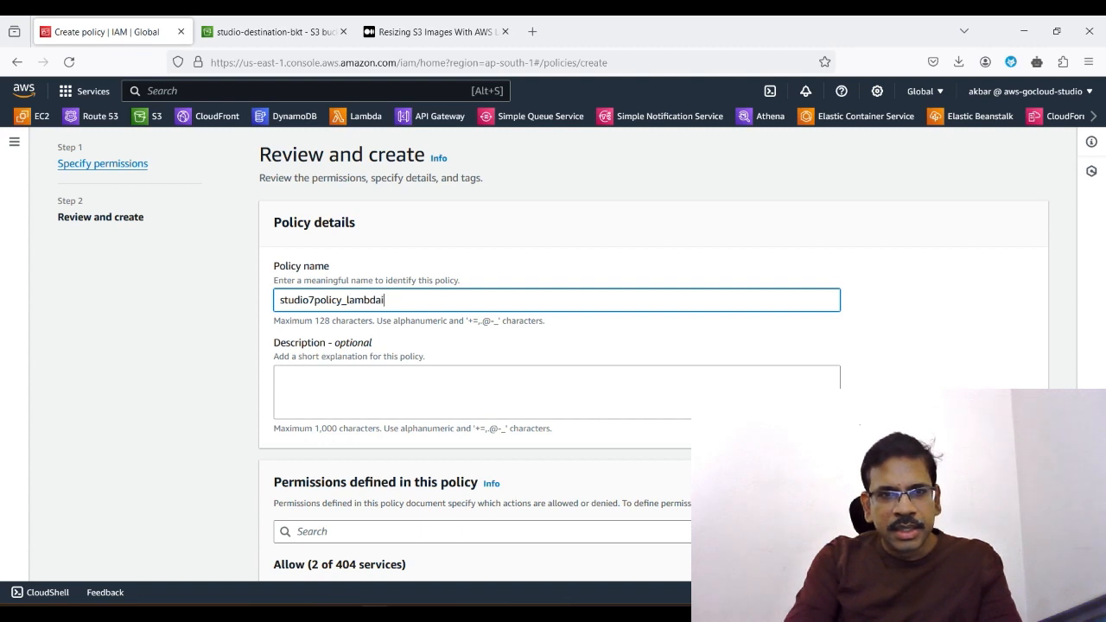
{"action": "type", "text": "mageresize"}
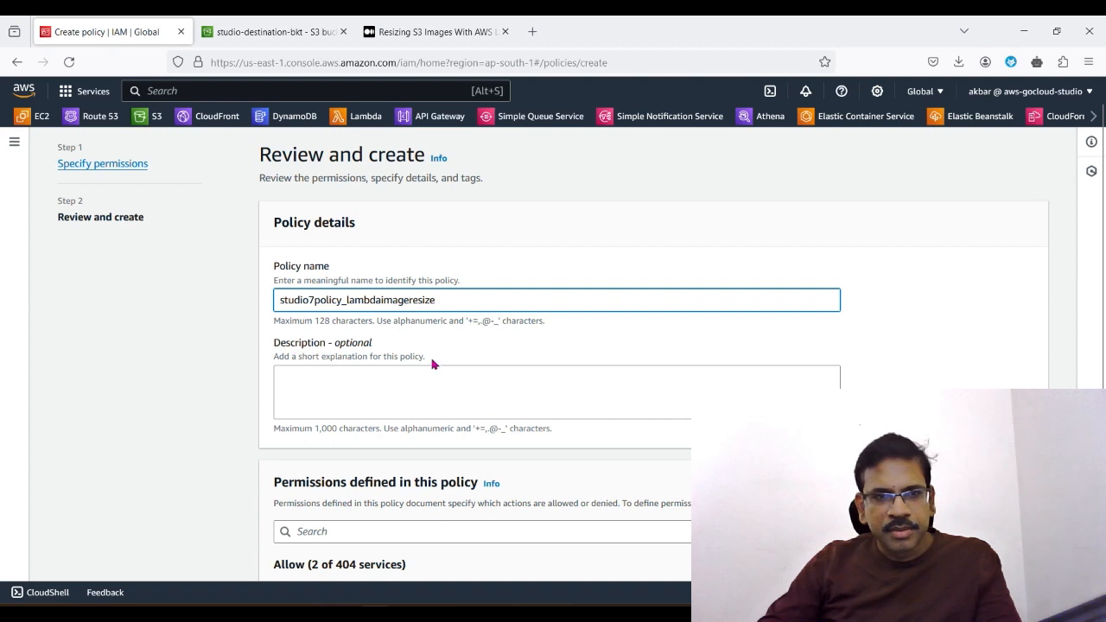
Step: Review the defined permissions and create the policy without a description or tags
{"action": "left_click", "coordinate": [413, 374]}
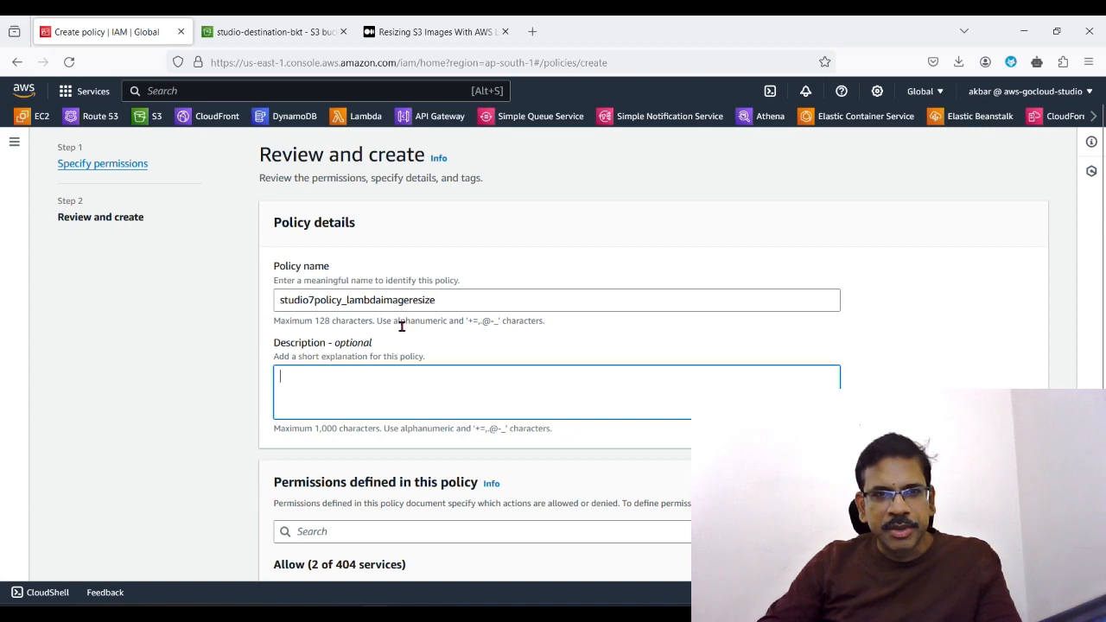
{"action": "scroll", "coordinate": [416, 482], "scroll_direction": "down", "scroll_amount": 3}
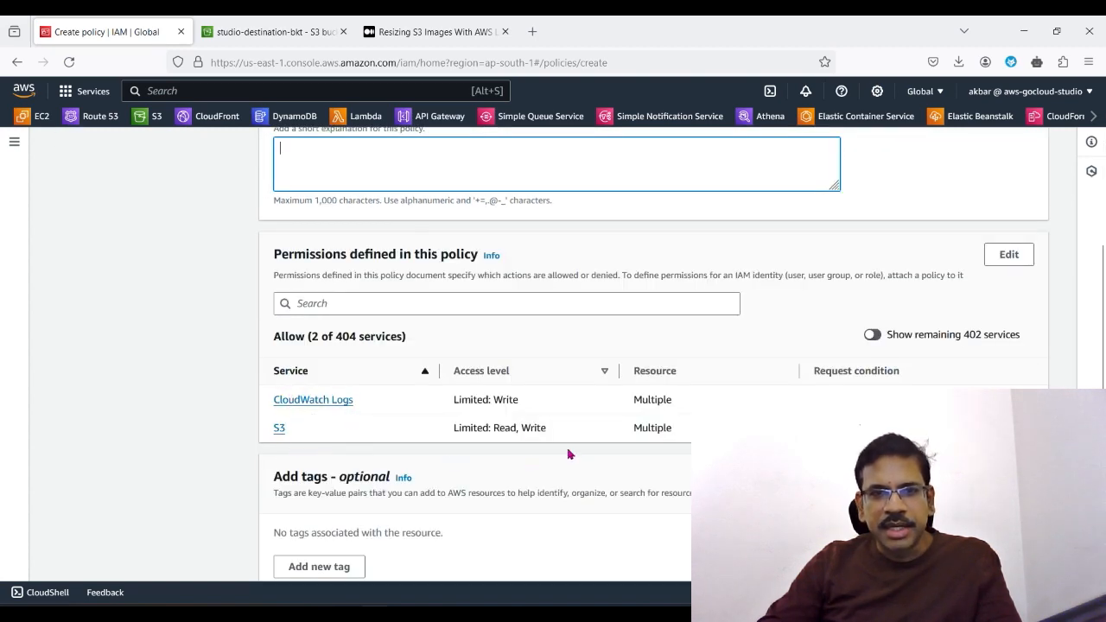
{"action": "scroll", "coordinate": [605, 469], "scroll_direction": "down", "scroll_amount": 1}
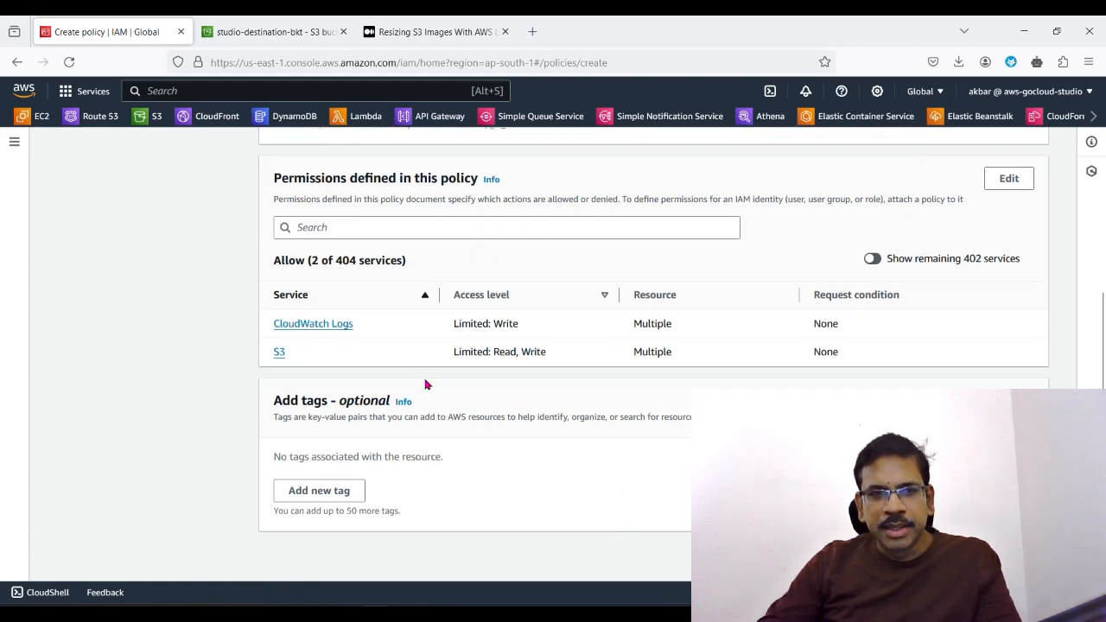
{"action": "scroll", "coordinate": [481, 457], "scroll_direction": "up", "scroll_amount": 2}
{"action": "scroll", "coordinate": [510, 444], "scroll_direction": "down", "scroll_amount": 2}
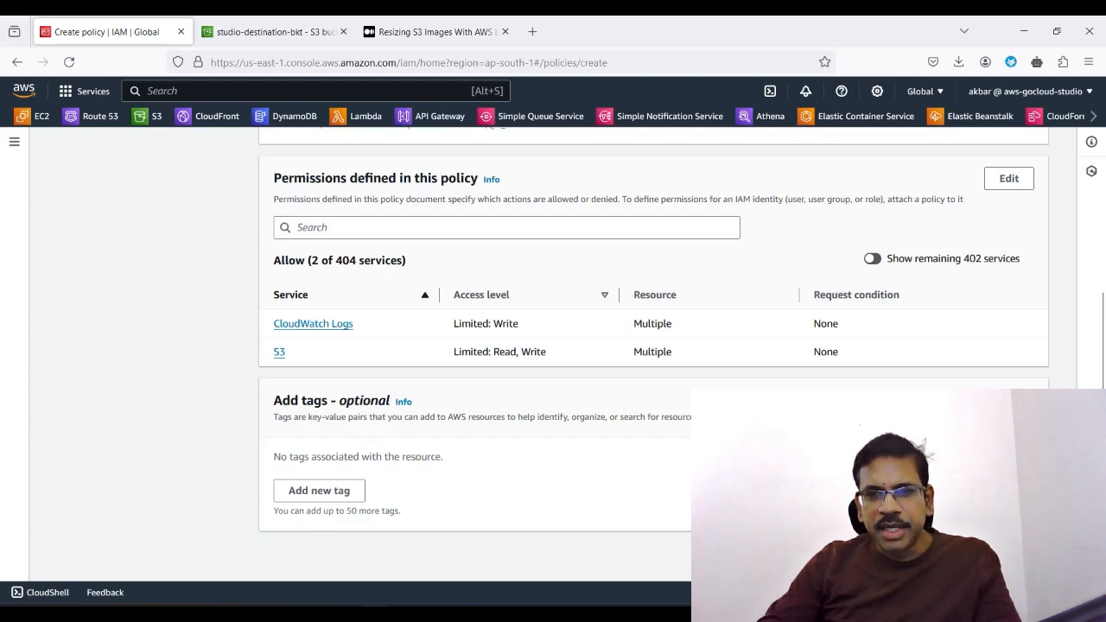
{"action": "left_click", "coordinate": [1001, 556]}
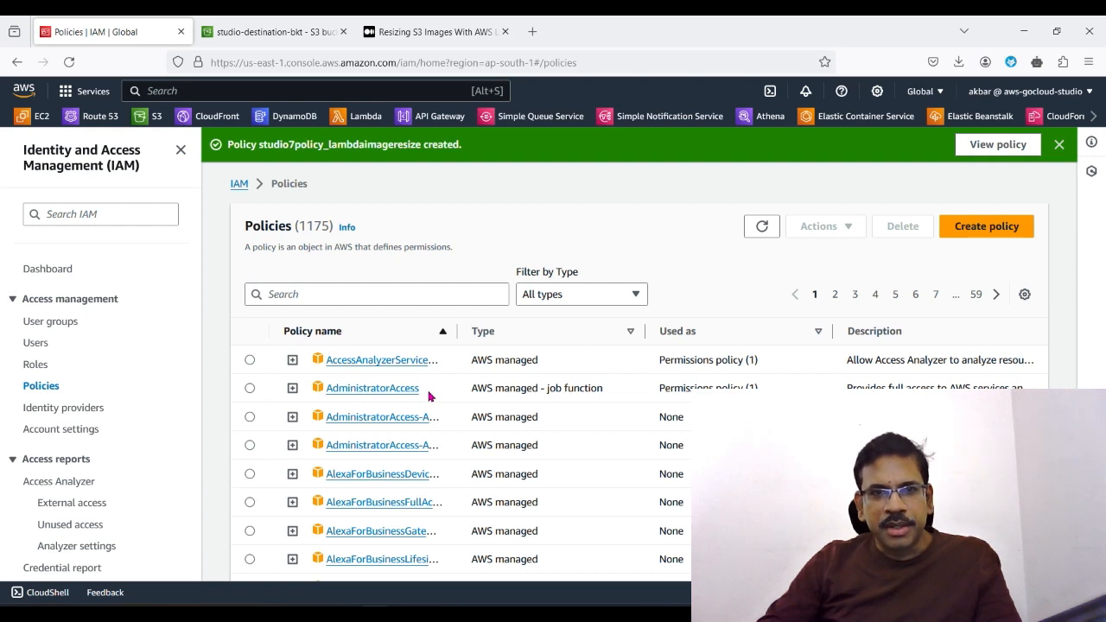
Step: Start a new IAM role with AWS service as the trusted entity type and Lambda as the use case
{"action": "left_click", "coordinate": [36, 366]}
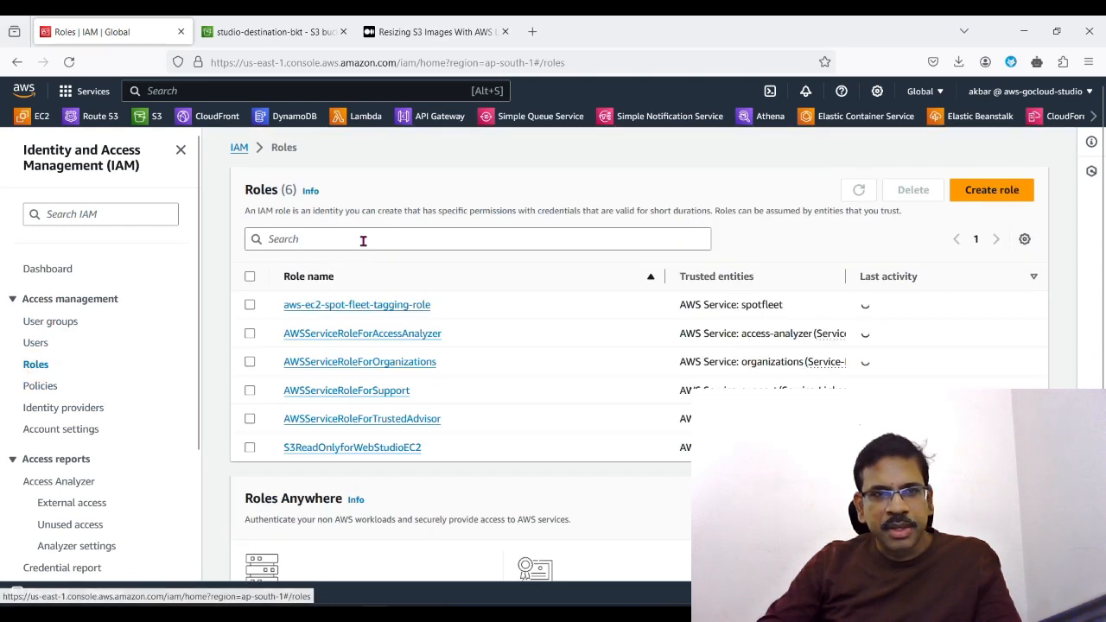
{"action": "left_click", "coordinate": [992, 190]}
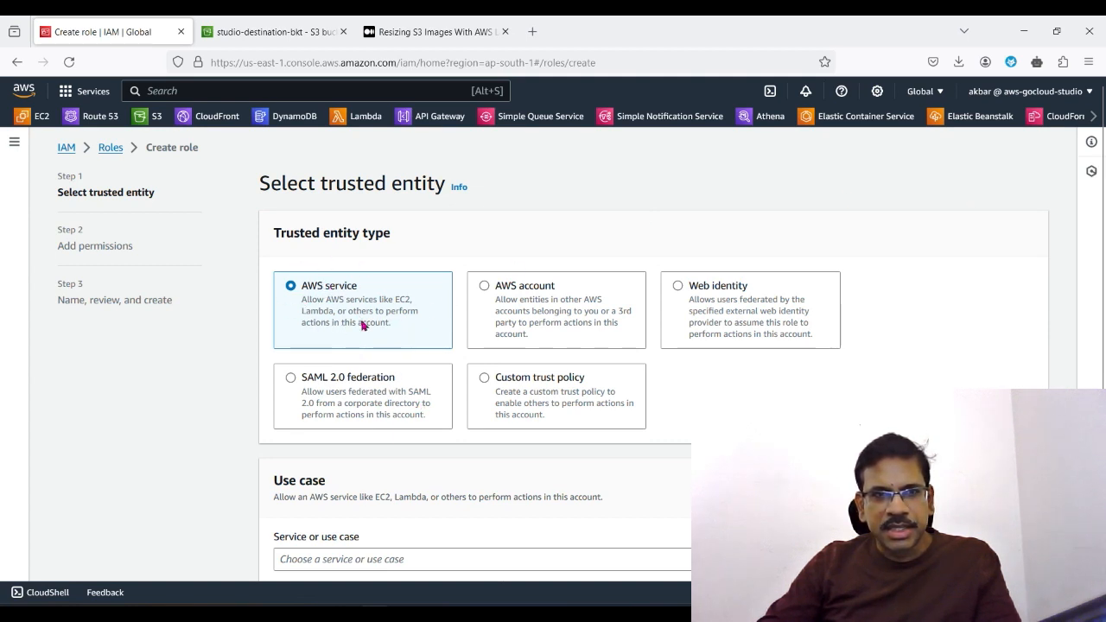
{"action": "scroll", "coordinate": [436, 386], "scroll_direction": "down", "scroll_amount": 1}
{"action": "left_click", "coordinate": [358, 506]}
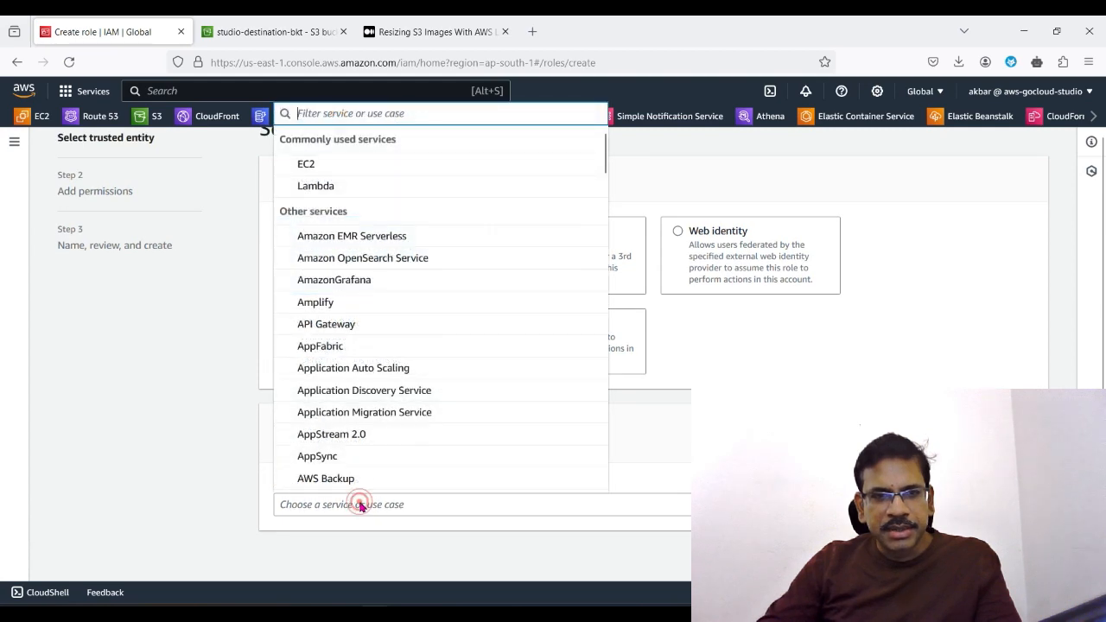
{"action": "left_click", "coordinate": [390, 187]}
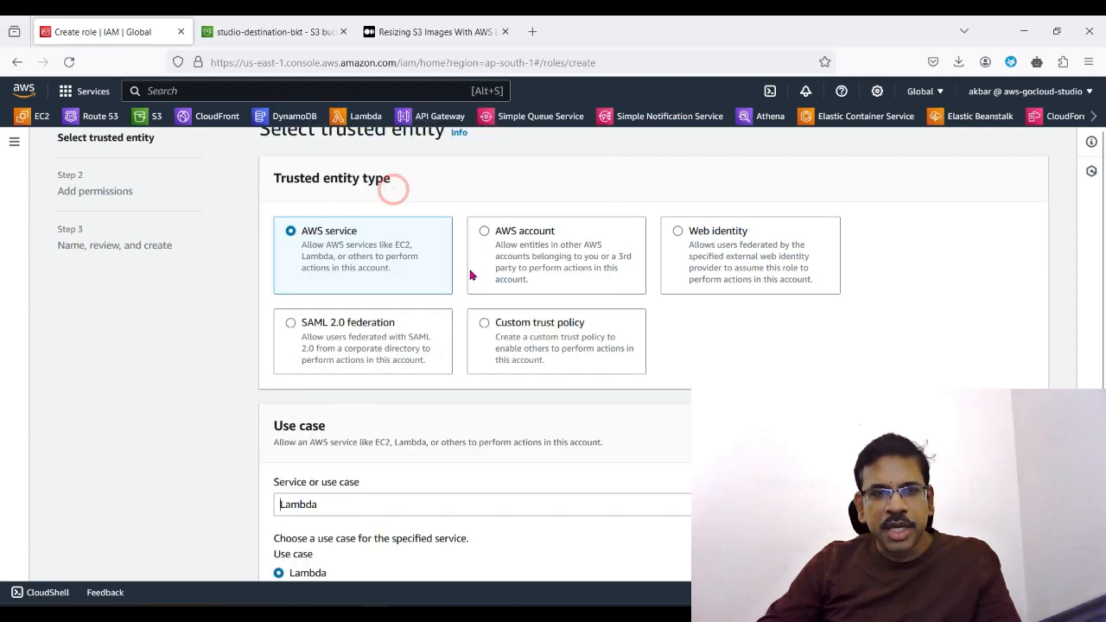
{"action": "scroll", "coordinate": [558, 516], "scroll_direction": "down", "scroll_amount": 1}
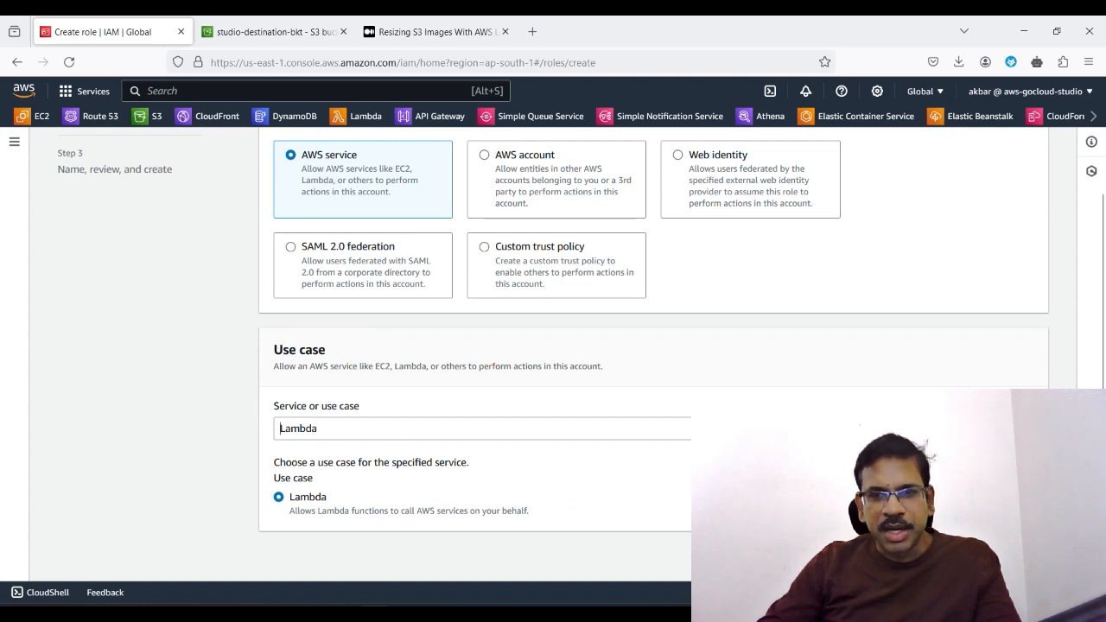
{"action": "left_click", "coordinate": [1026, 557]}
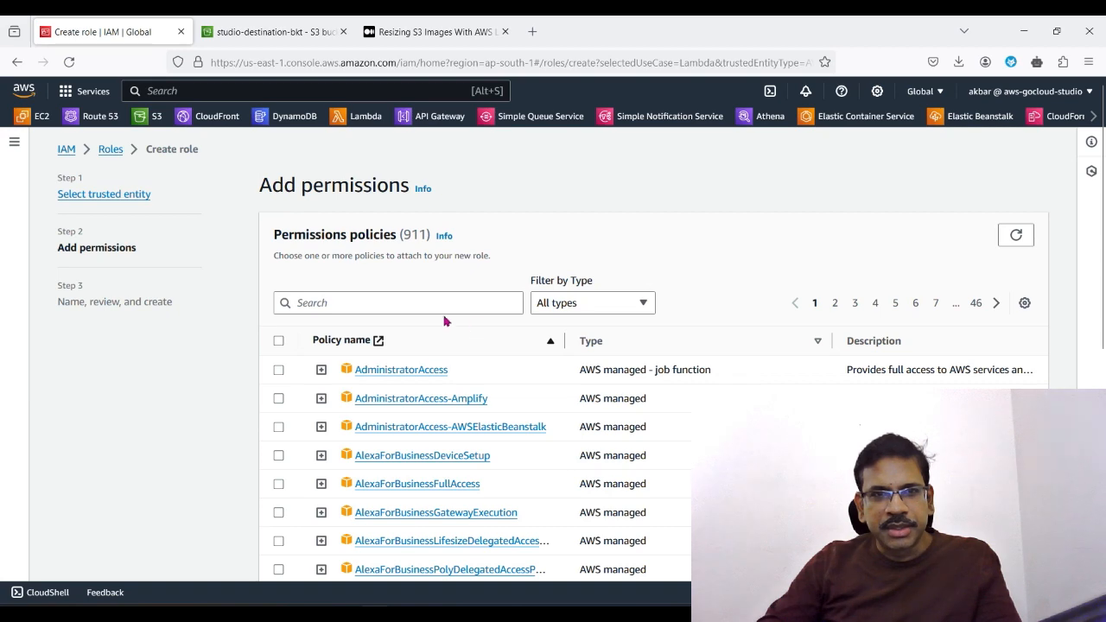
Step: Search the permissions policies for "studi", attach studio7policy_lambdaimageresize to the role and continue to the role details
{"action": "scroll", "coordinate": [520, 476], "scroll_direction": "down", "scroll_amount": 3}
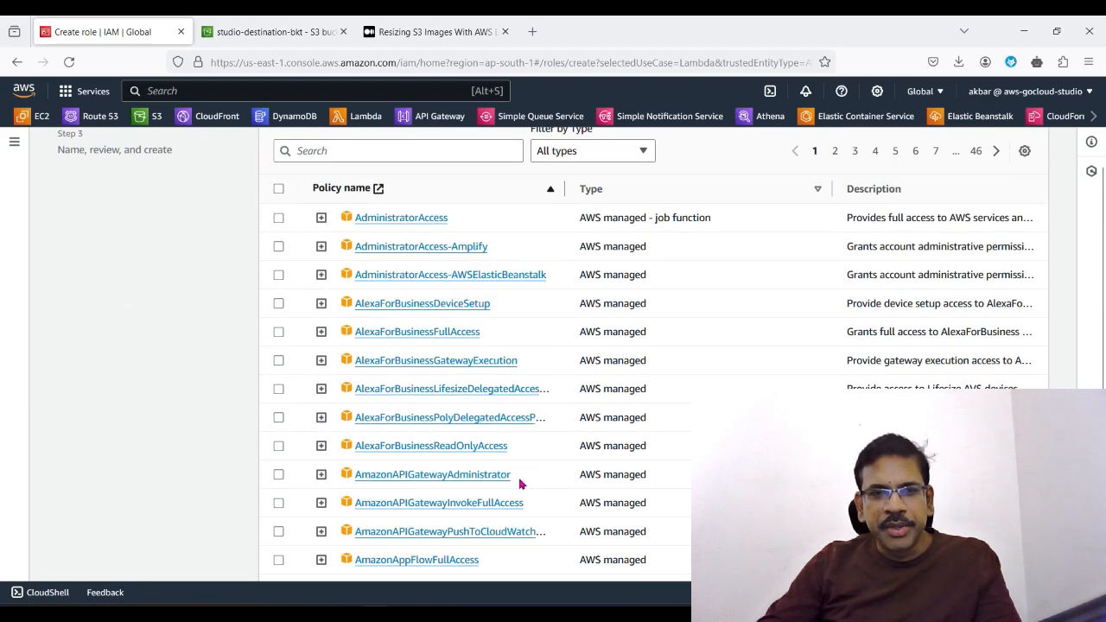
{"action": "scroll", "coordinate": [522, 484], "scroll_direction": "down", "scroll_amount": 3}
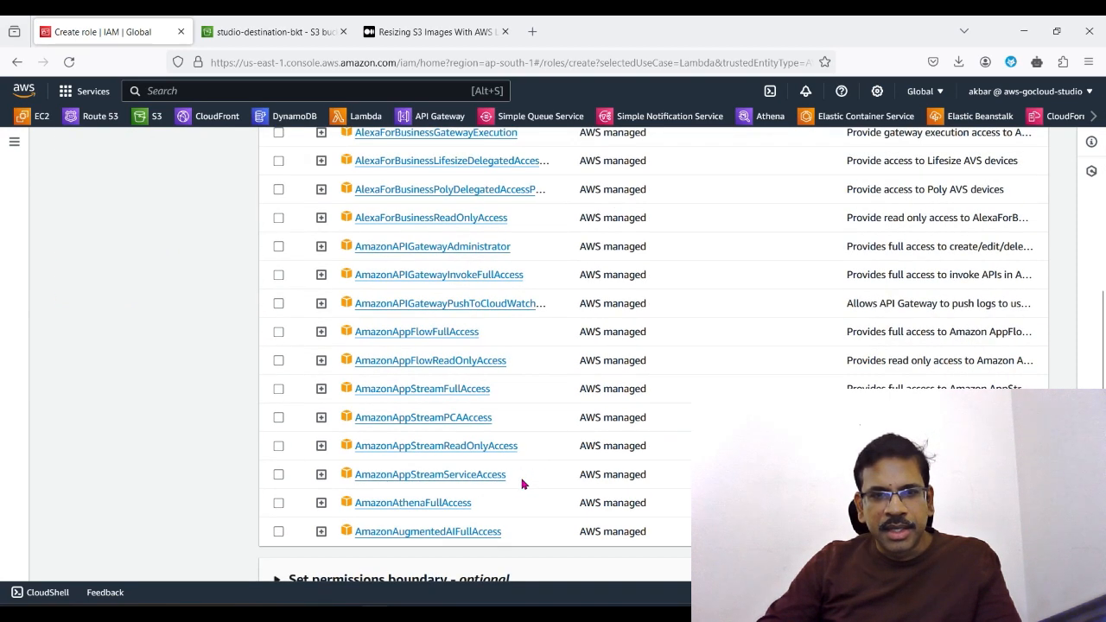
{"action": "scroll", "coordinate": [523, 484], "scroll_direction": "up", "scroll_amount": 5}
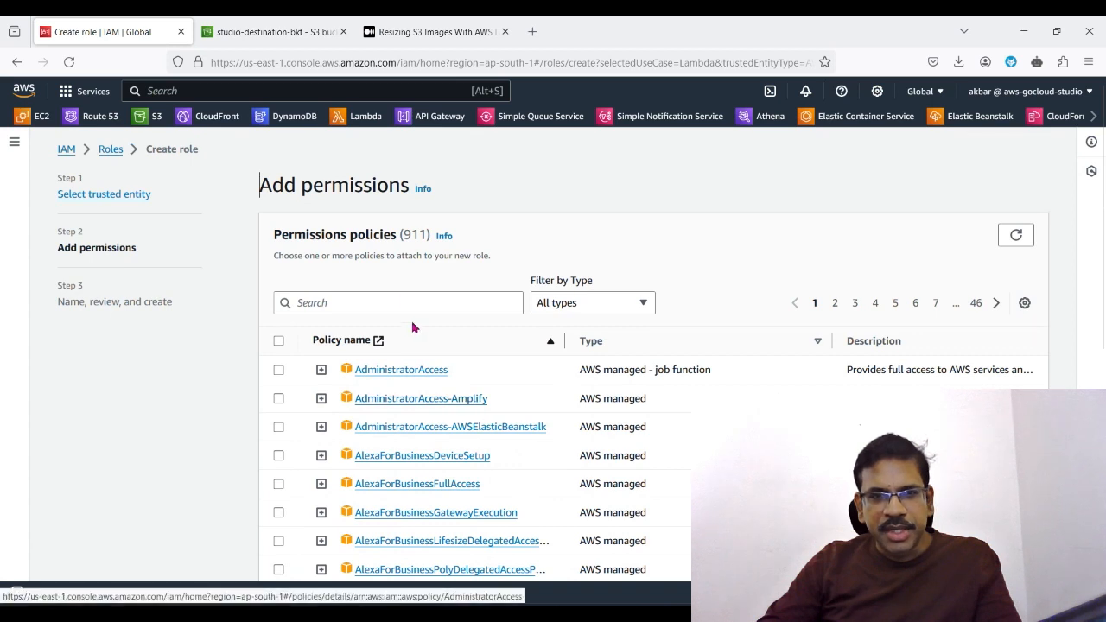
{"action": "left_click", "coordinate": [404, 302]}
{"action": "type", "text": "stu"}
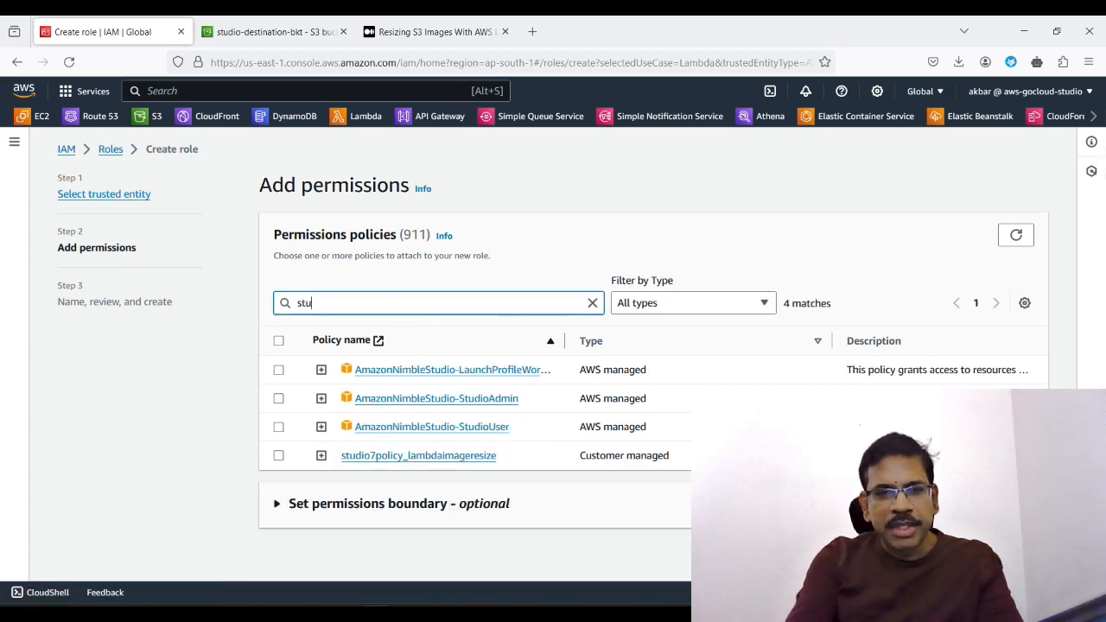
{"action": "type", "text": "di"}
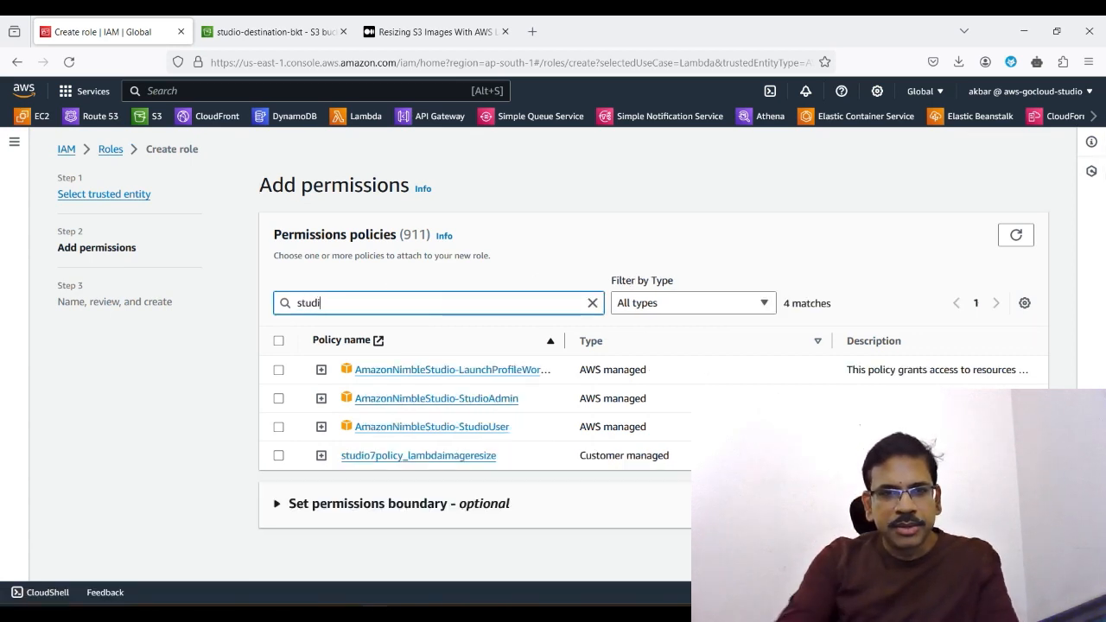
{"action": "left_click", "coordinate": [278, 456]}
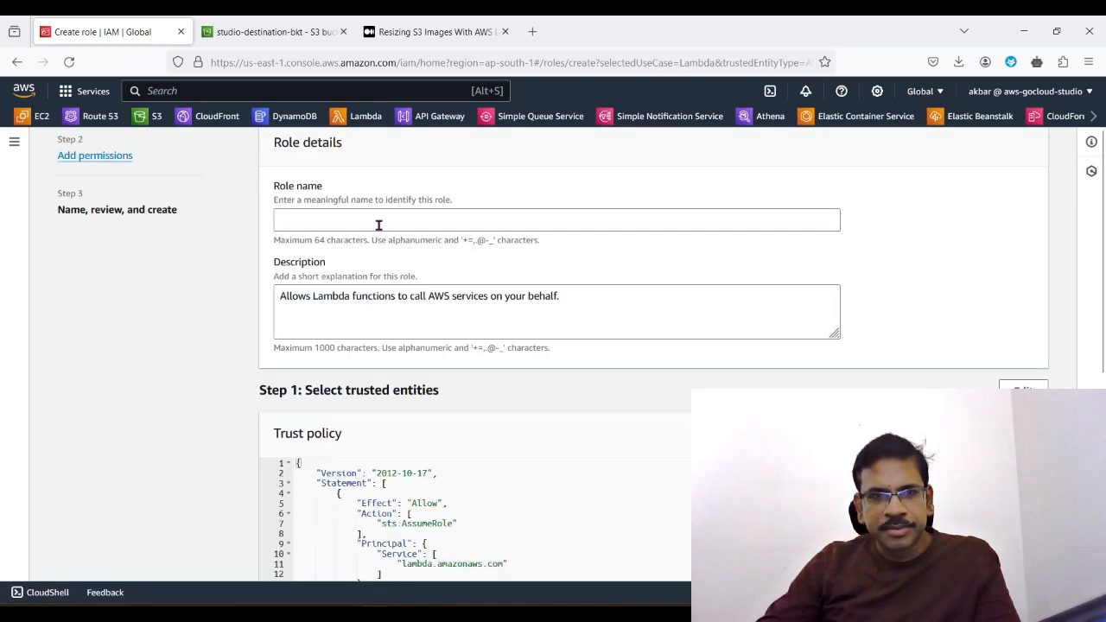
Step: Name the role studio7lambdaimageresizer, keep the default description and create the role
{"action": "left_click", "coordinate": [359, 224]}
{"action": "type", "text": "studio"}
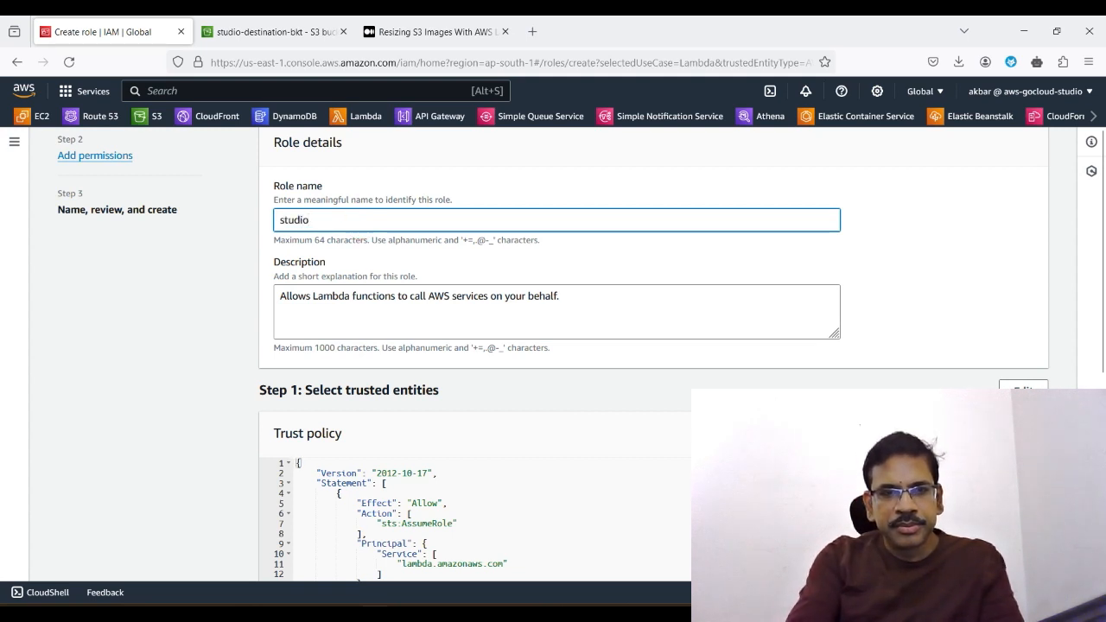
{"action": "type", "text": "7"}
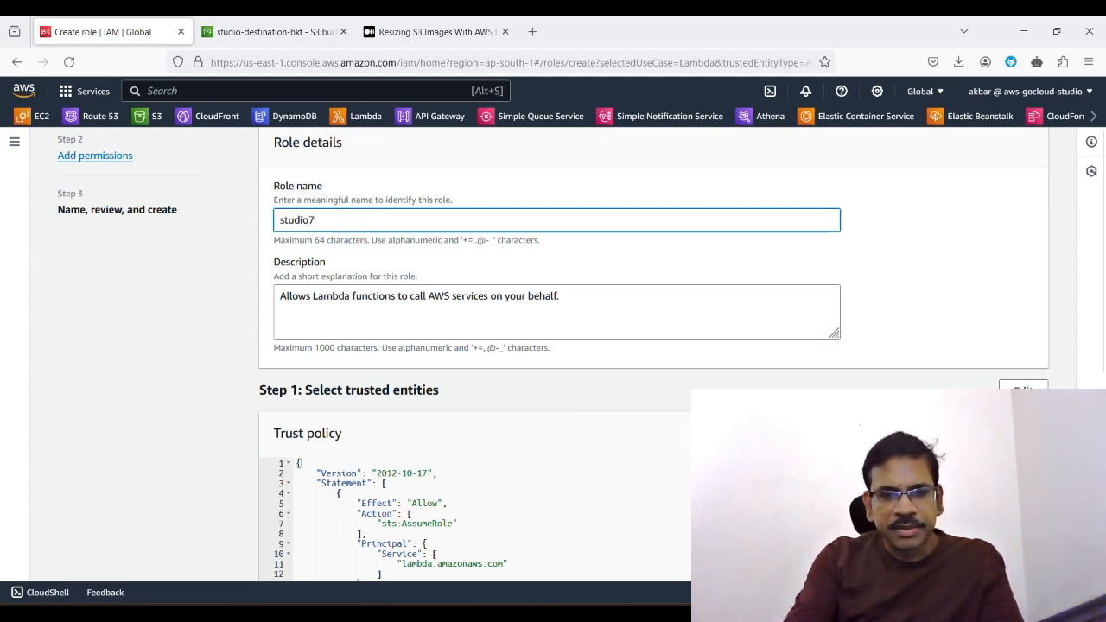
{"action": "type", "text": "l"}
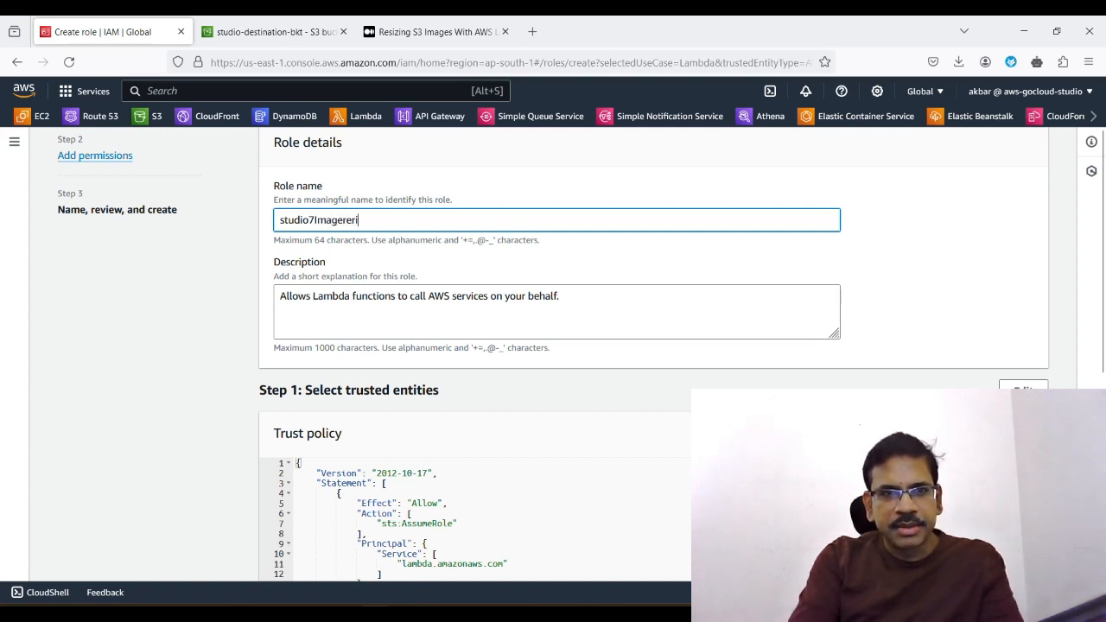
{"action": "key", "text": "BackSpace"}
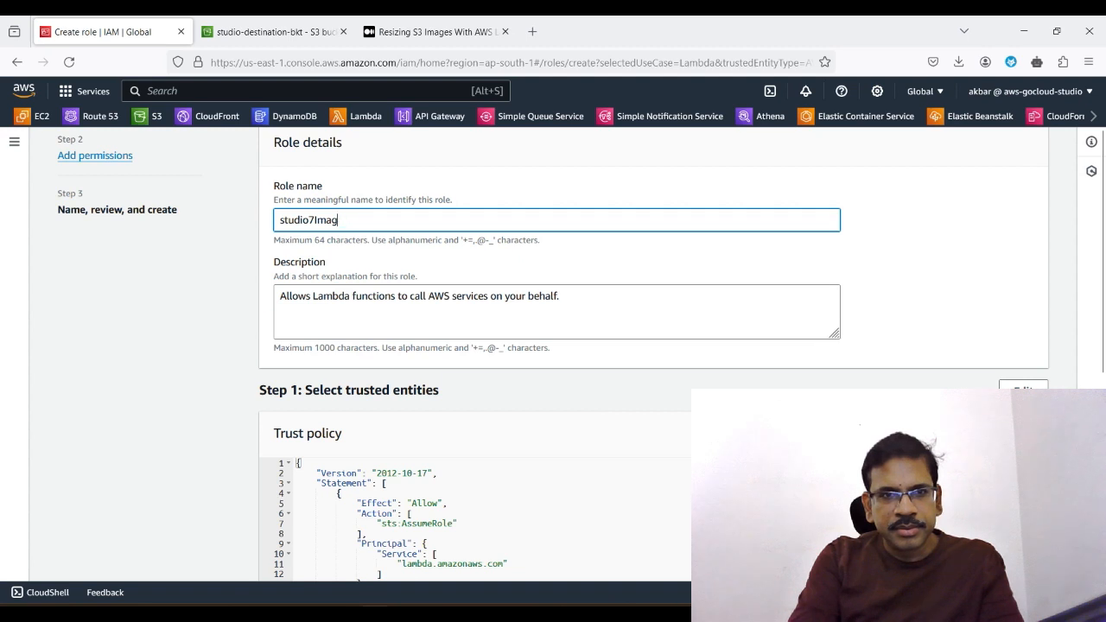
{"action": "key", "text": "BackSpace"}
{"action": "key", "text": "BackSpace"}
{"action": "key", "text": "BackSpace"}
{"action": "key", "text": "BackSpace"}
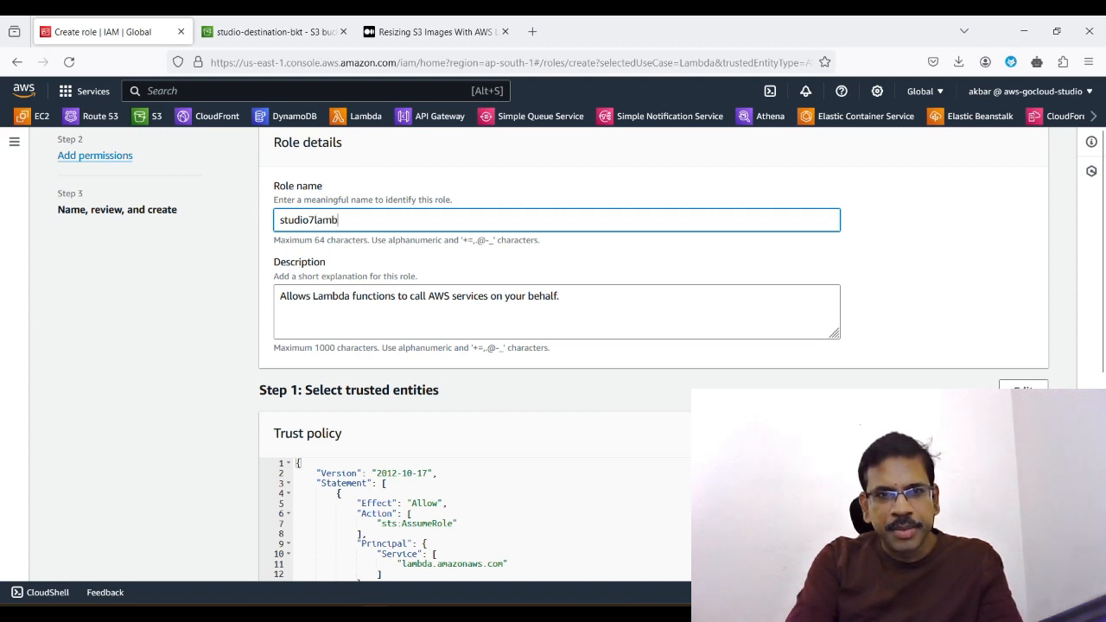
{"action": "type", "text": "lambdaimageresizer"}
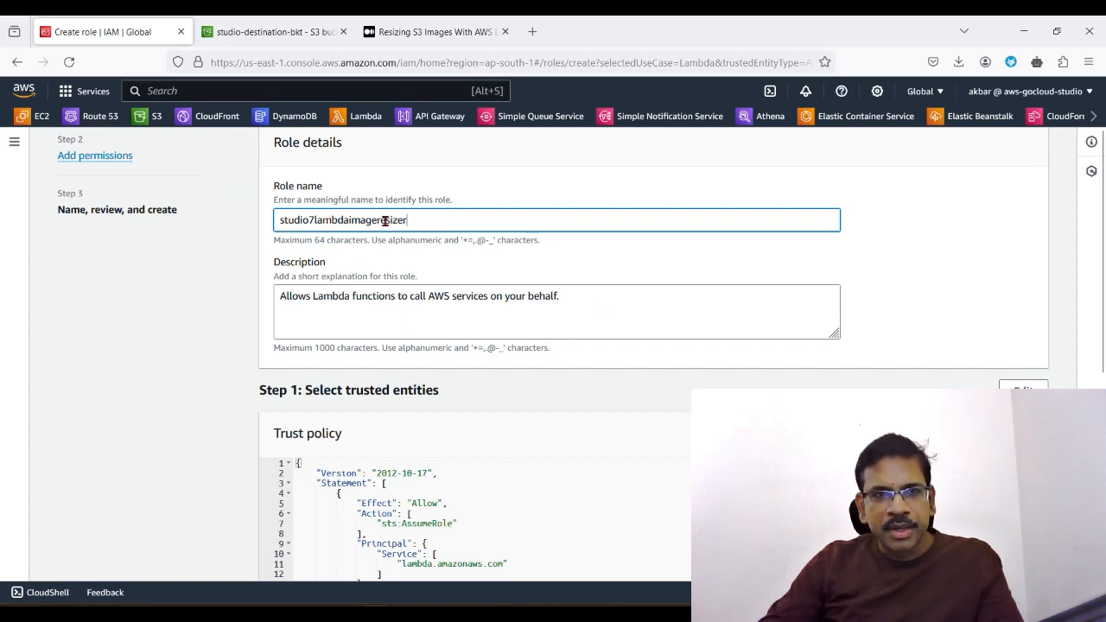
{"action": "scroll", "coordinate": [455, 440], "scroll_direction": "down", "scroll_amount": 5}
{"action": "left_click", "coordinate": [1007, 560]}
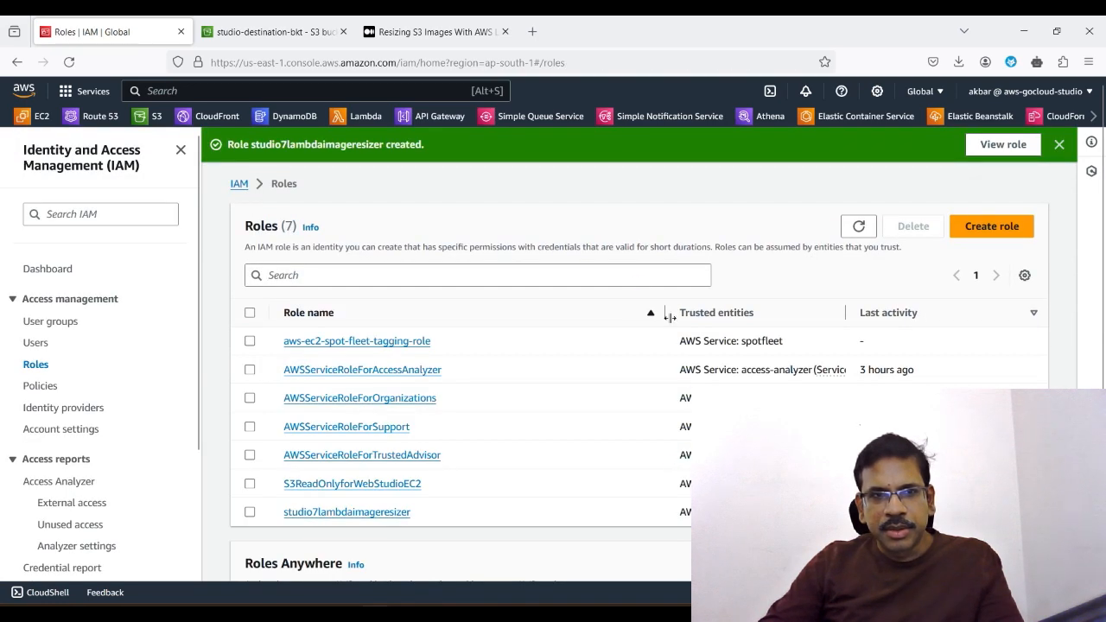
Step: Search the AWS services for "lambda", open Lambda and start creating a function
{"action": "scroll", "coordinate": [612, 523], "scroll_direction": "down", "scroll_amount": 3}
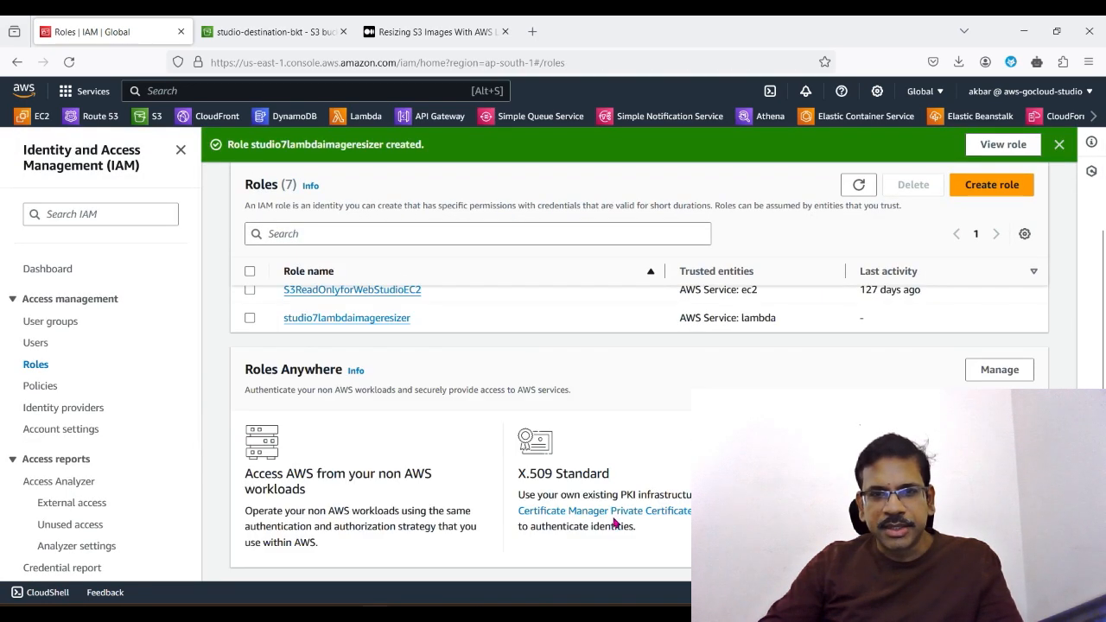
{"action": "scroll", "coordinate": [605, 473], "scroll_direction": "up", "scroll_amount": 3}
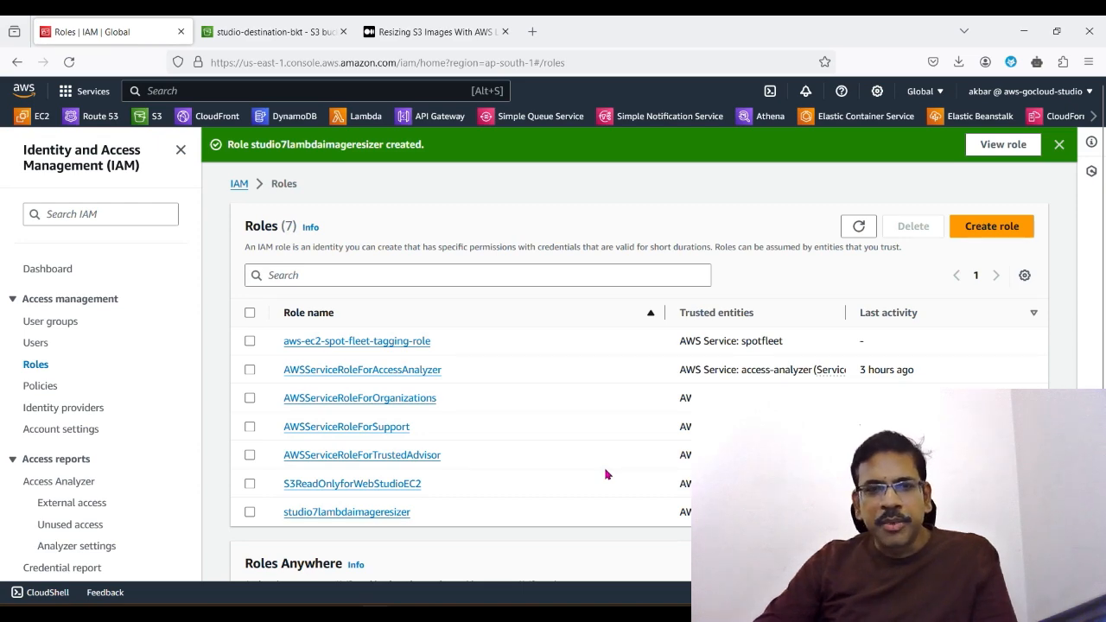
{"action": "scroll", "coordinate": [511, 466], "scroll_direction": "down", "scroll_amount": 3}
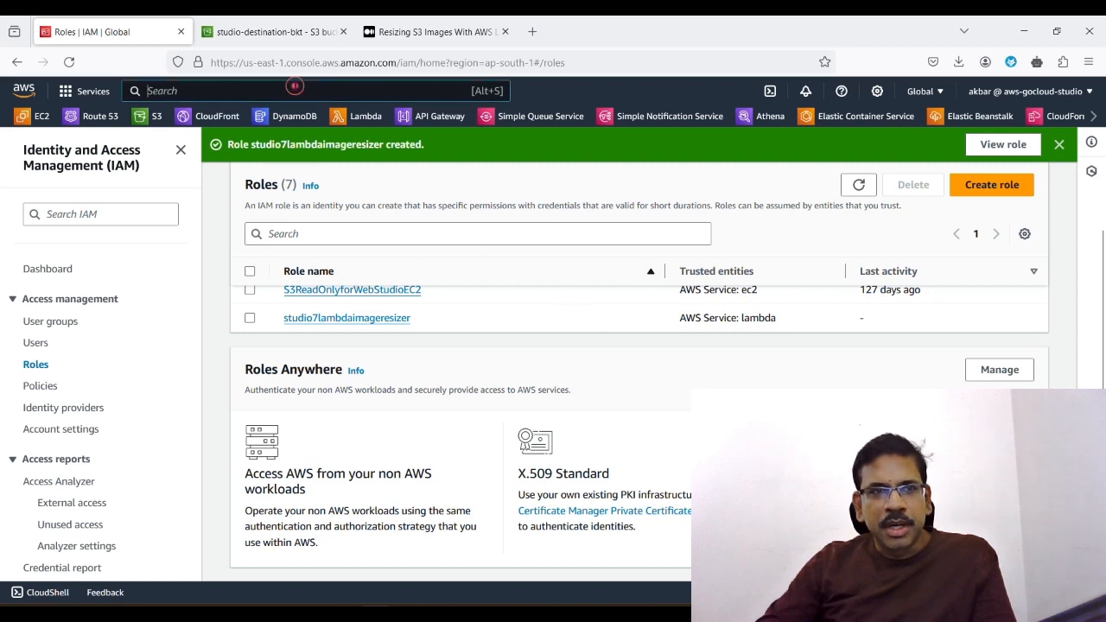
{"action": "left_click", "coordinate": [296, 89]}
{"action": "type", "text": "lambda"}
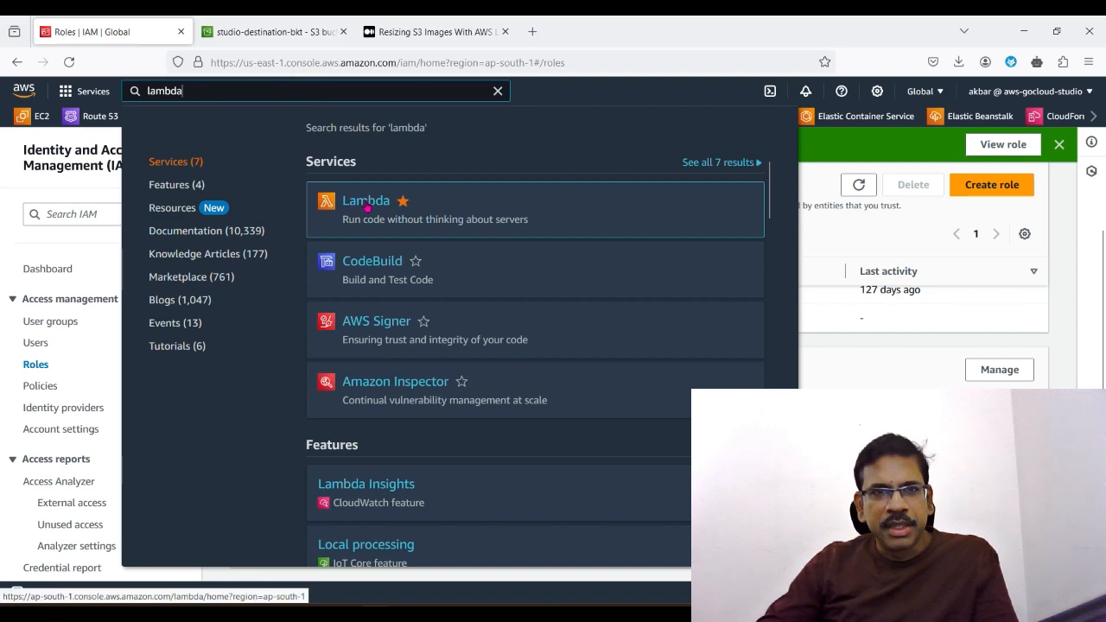
{"action": "left_click", "coordinate": [353, 202]}
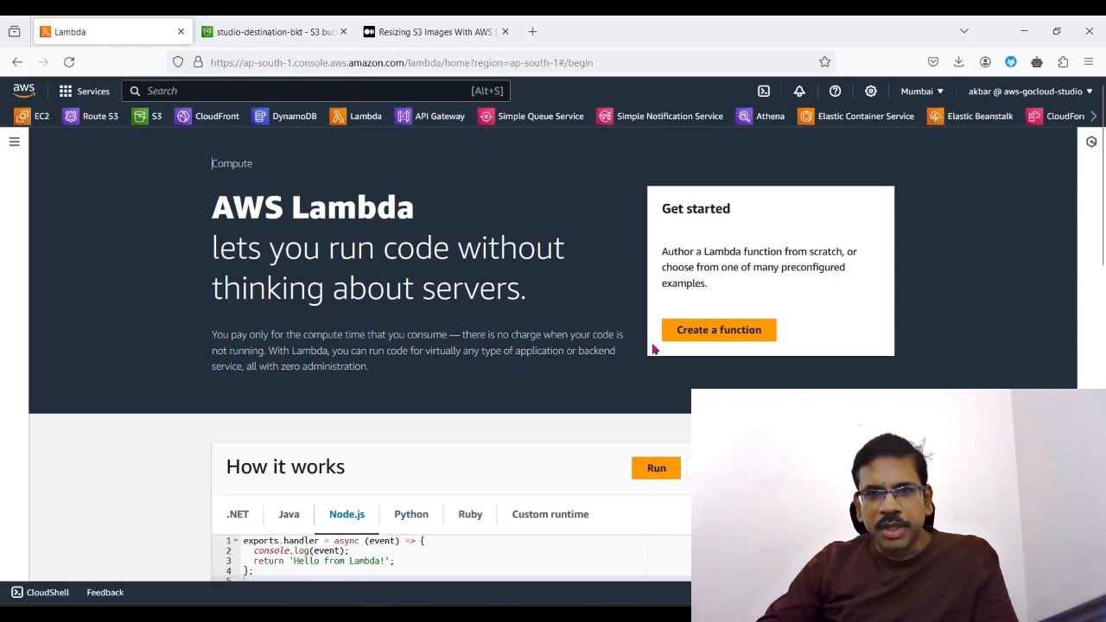
{"action": "left_click", "coordinate": [719, 333]}
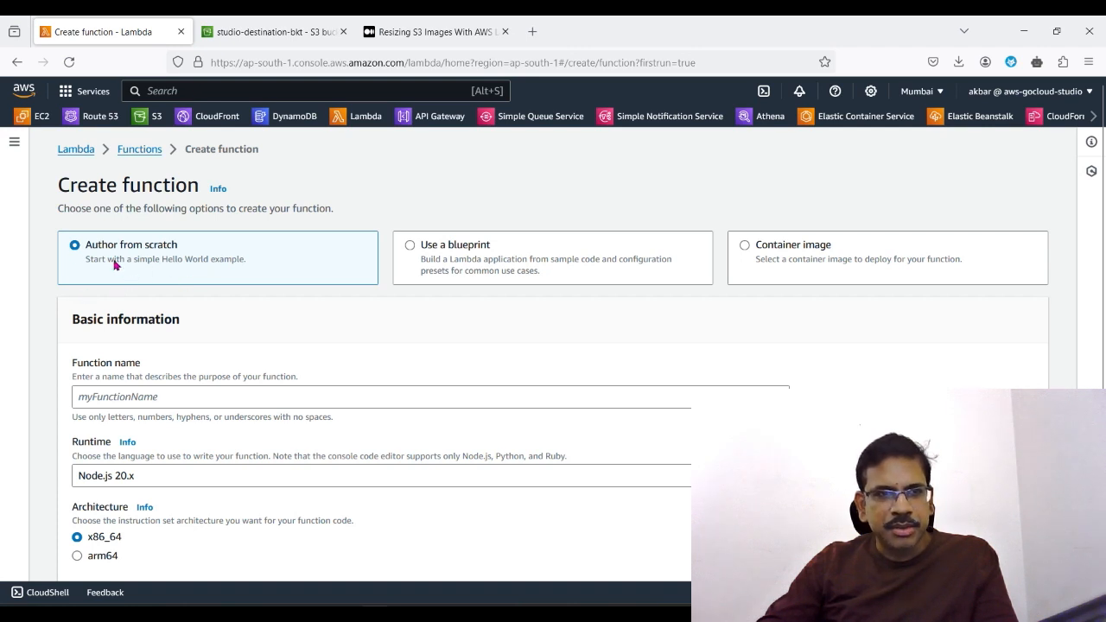
Step: Name the function ImageManipulator and choose Node.js 20.x as its runtime
{"action": "scroll", "coordinate": [260, 381], "scroll_direction": "down", "scroll_amount": 2}
{"action": "left_click", "coordinate": [205, 248]}
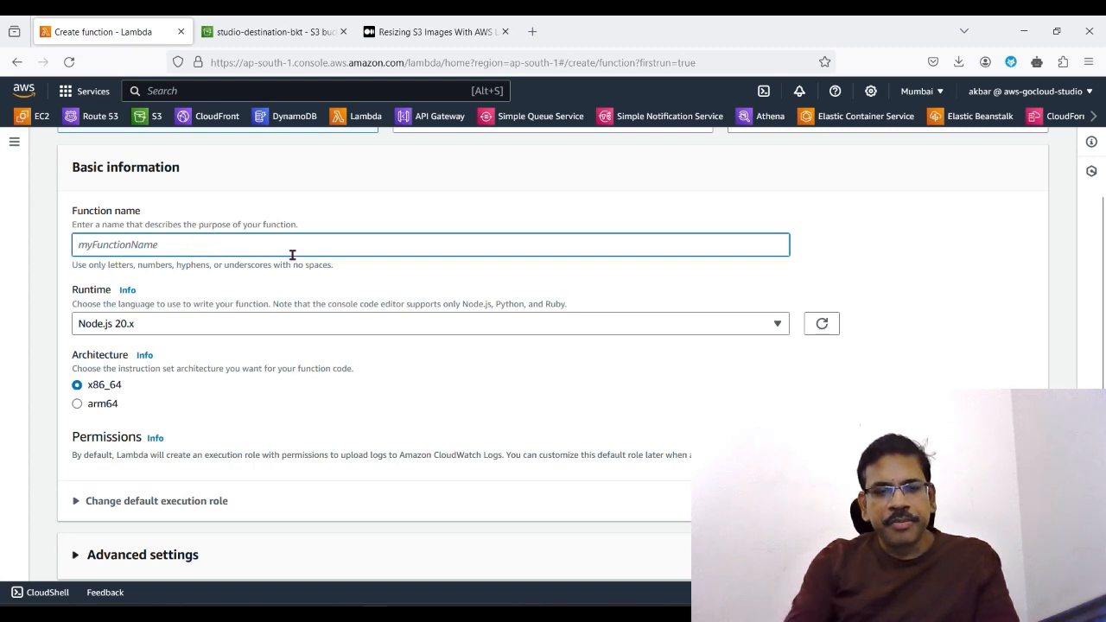
{"action": "type", "text": "ImageManipulator"}
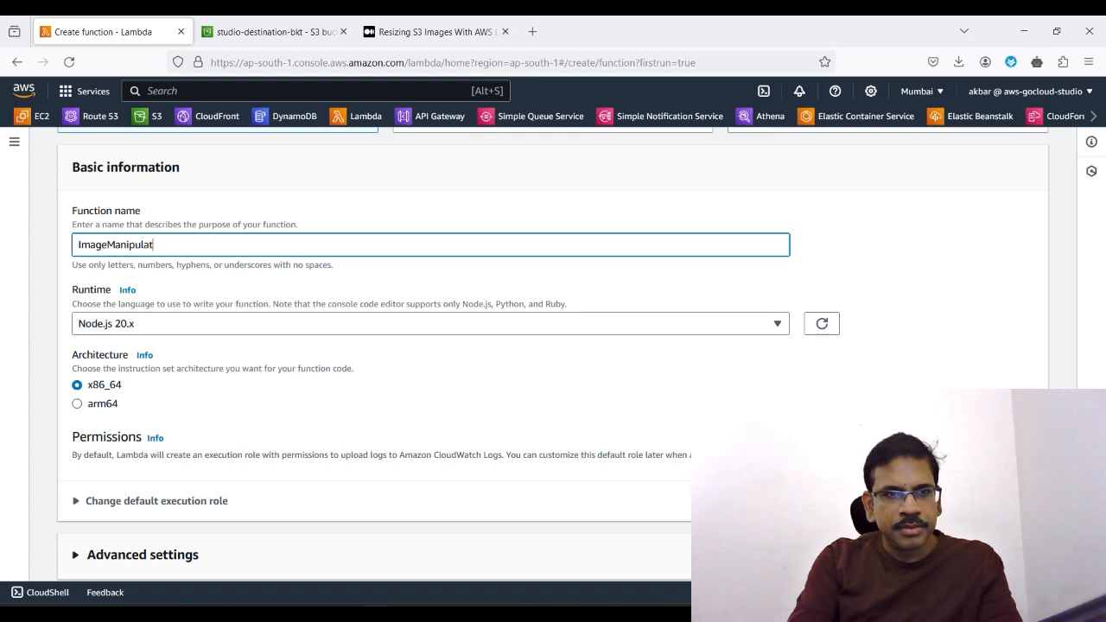
{"action": "double_click", "coordinate": [134, 246]}
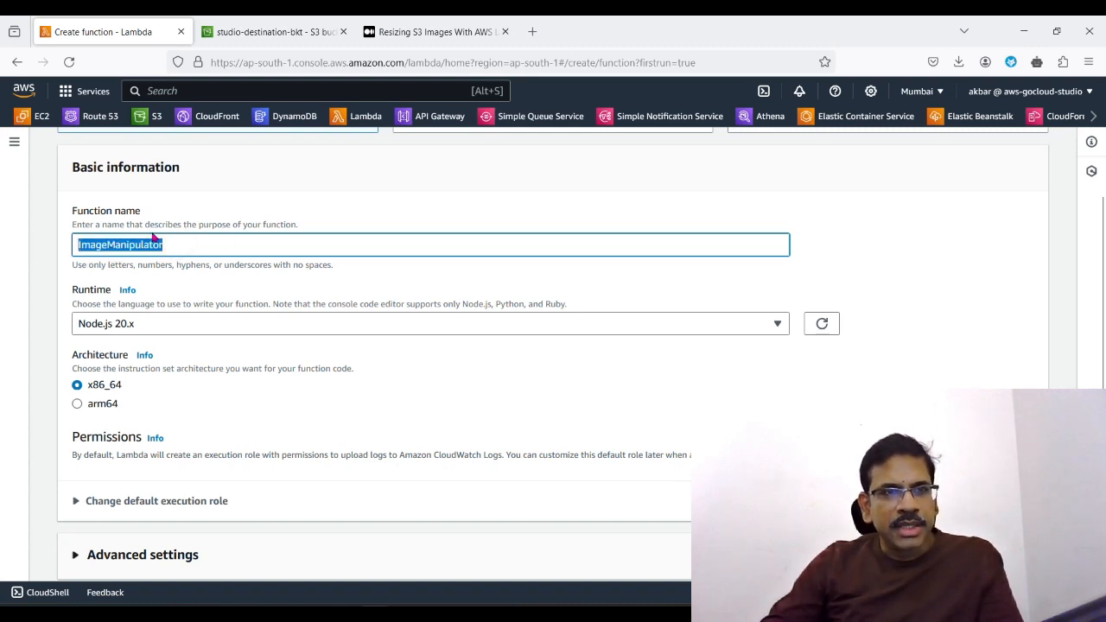
{"action": "left_click", "coordinate": [168, 325]}
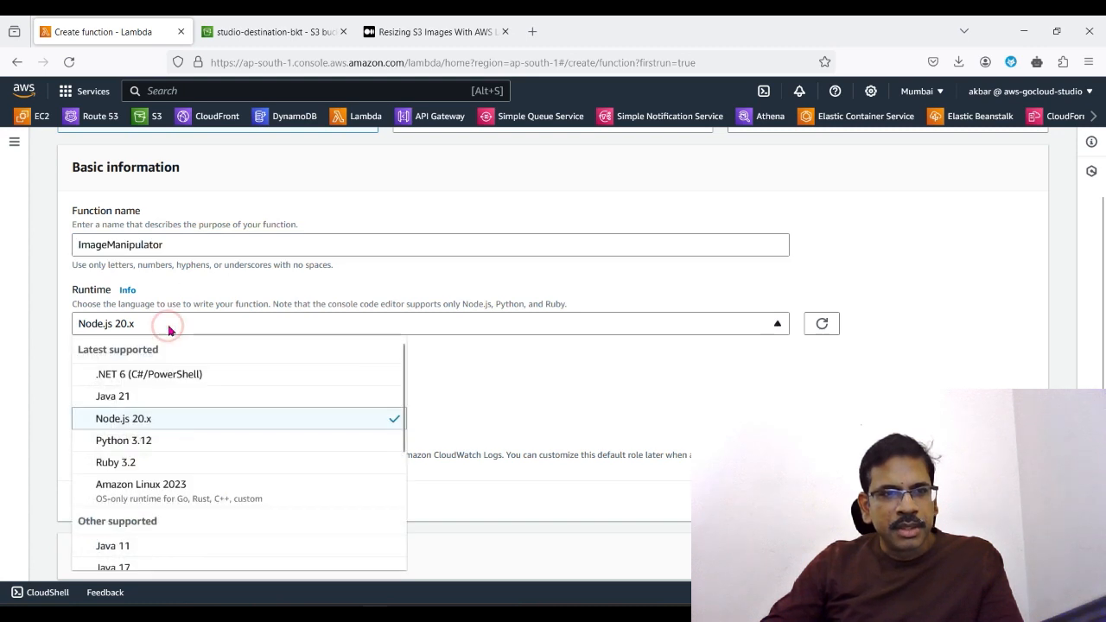
{"action": "left_click", "coordinate": [152, 422]}
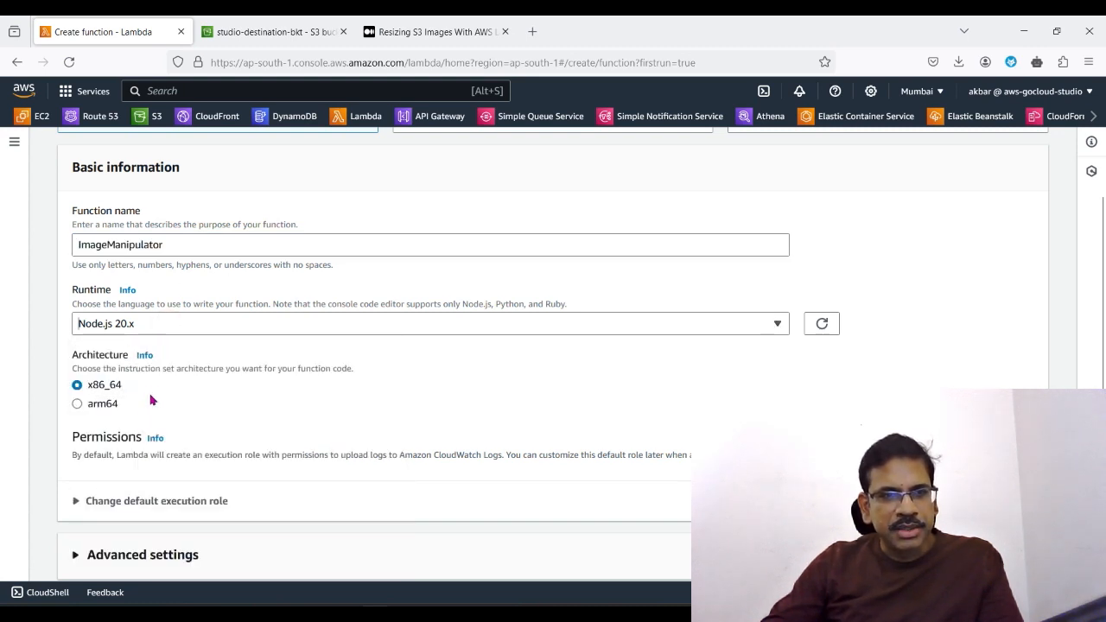
{"action": "double_click", "coordinate": [86, 249]}
{"action": "left_click_drag", "start_coordinate": [86, 249], "coordinate": [180, 247]}
{"action": "left_click", "coordinate": [180, 248]}
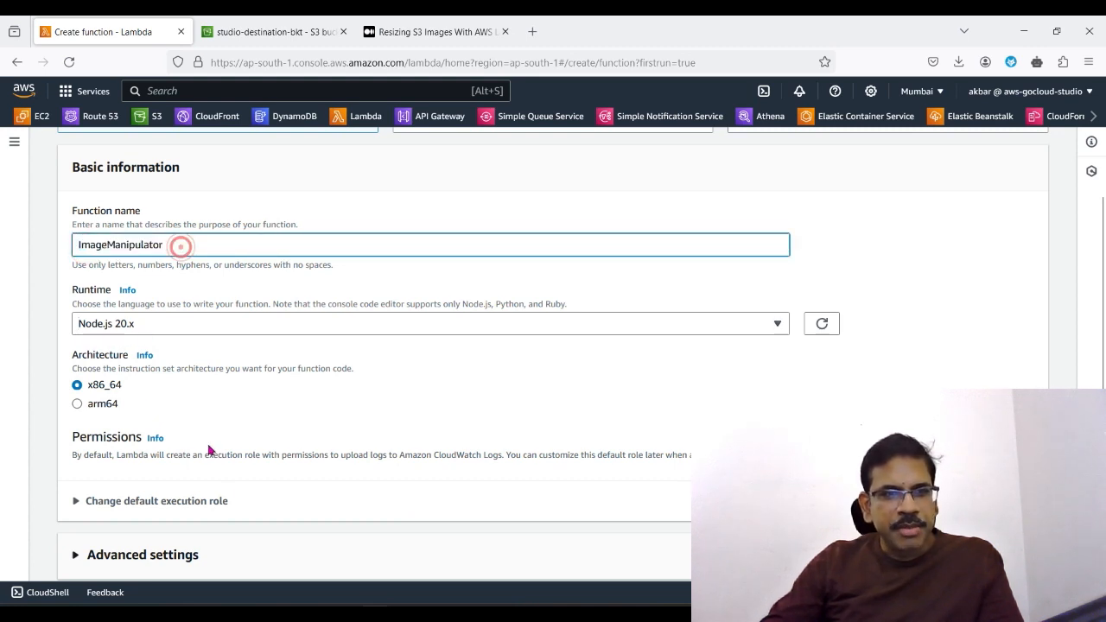
Step: Change the default execution role to the existing role studio7lambdaimageresizer
{"action": "scroll", "coordinate": [224, 495], "scroll_direction": "down", "scroll_amount": 1}
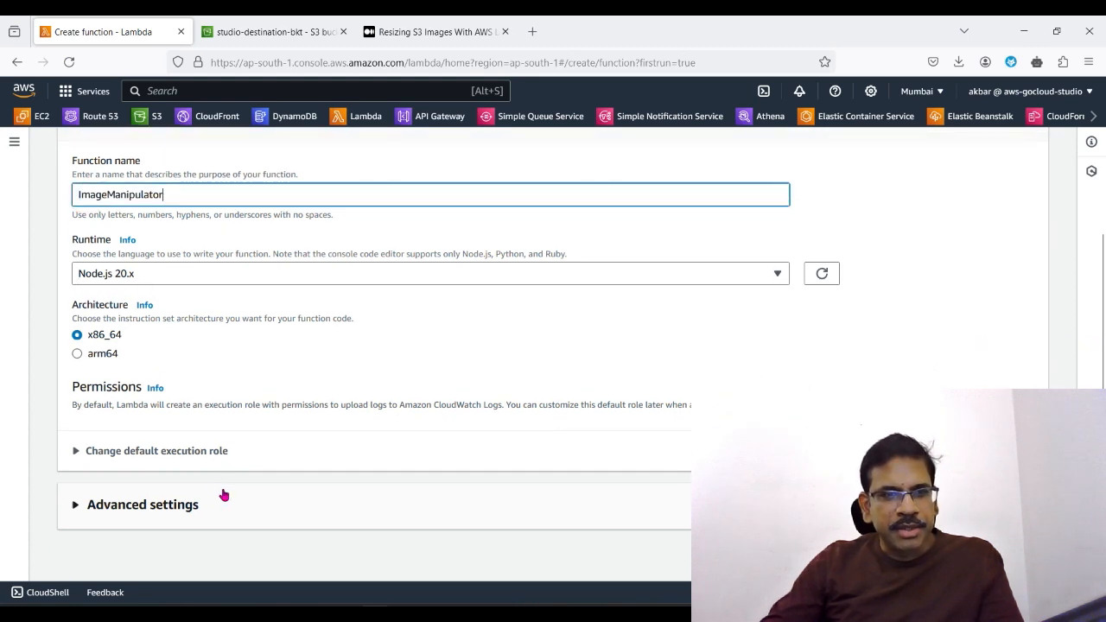
{"action": "left_click", "coordinate": [76, 453]}
{"action": "scroll", "coordinate": [174, 475], "scroll_direction": "down", "scroll_amount": 1}
{"action": "scroll", "coordinate": [174, 475], "scroll_direction": "down", "scroll_amount": 2}
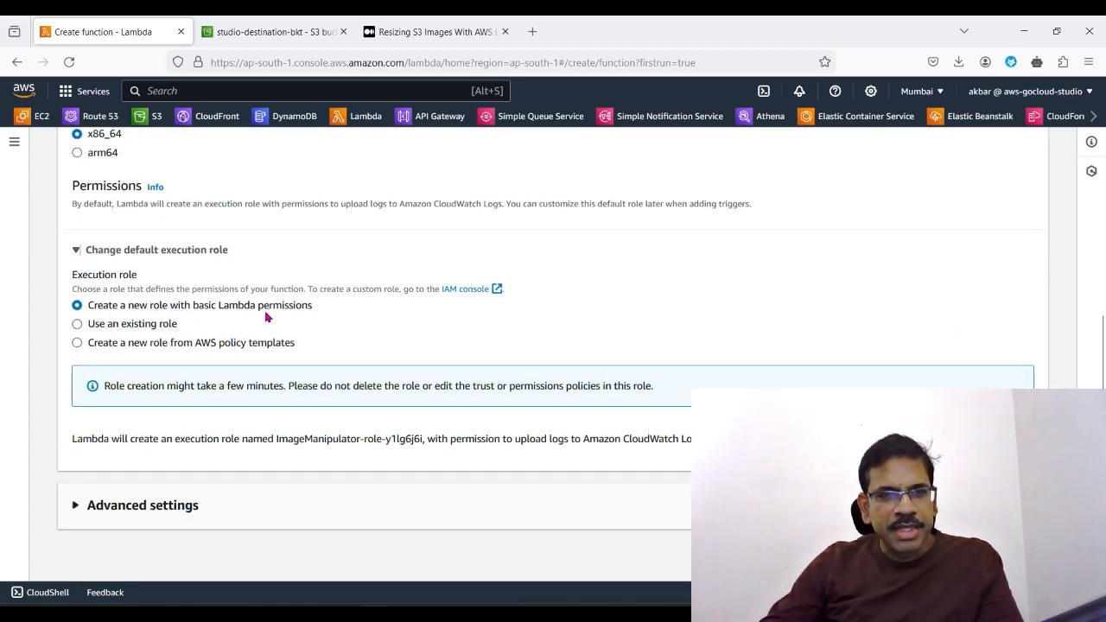
{"action": "left_click", "coordinate": [79, 325]}
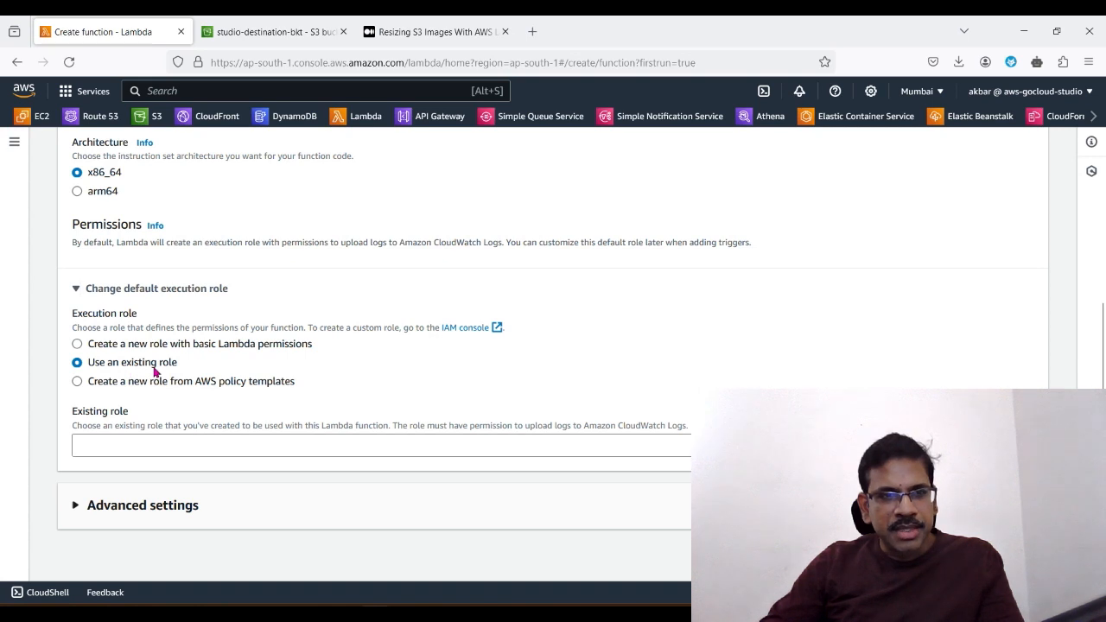
{"action": "left_click", "coordinate": [161, 447]}
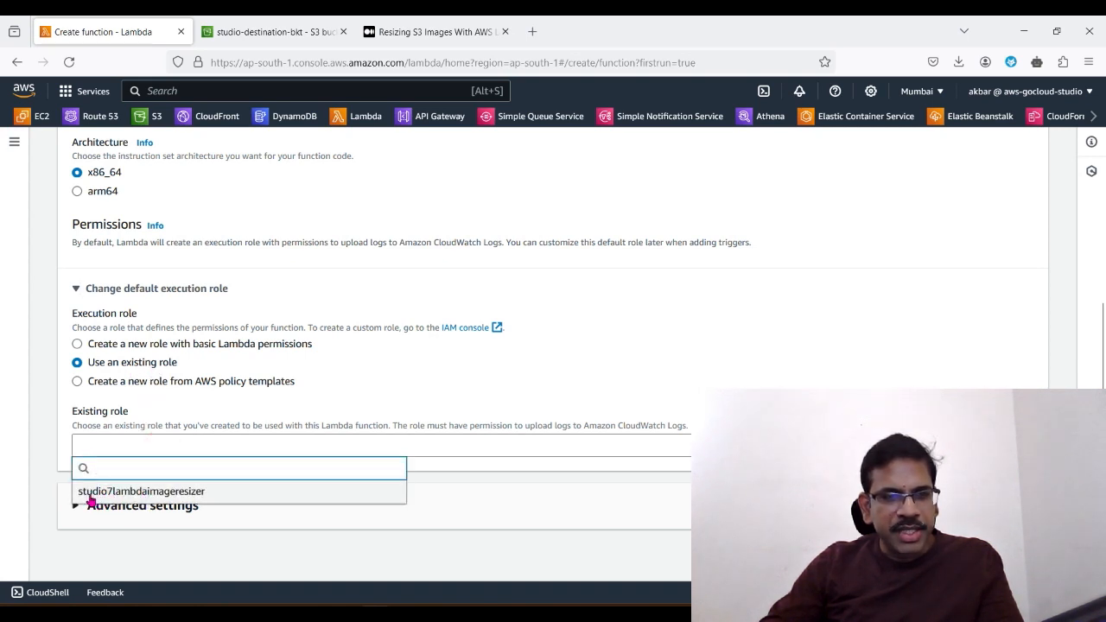
{"action": "left_click", "coordinate": [193, 493]}
{"action": "scroll", "coordinate": [230, 528], "scroll_direction": "down", "scroll_amount": 1}
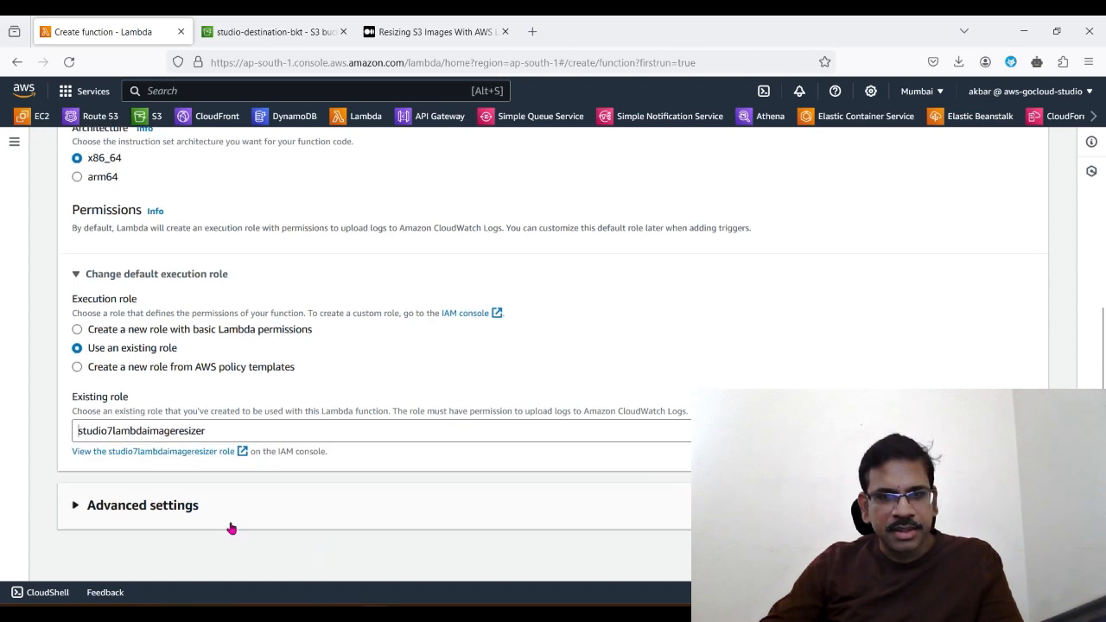
Step: Check the advanced settings without enabling any of them and create the function
{"action": "left_click", "coordinate": [76, 505]}
{"action": "scroll", "coordinate": [54, 361], "scroll_direction": "down", "scroll_amount": 3}
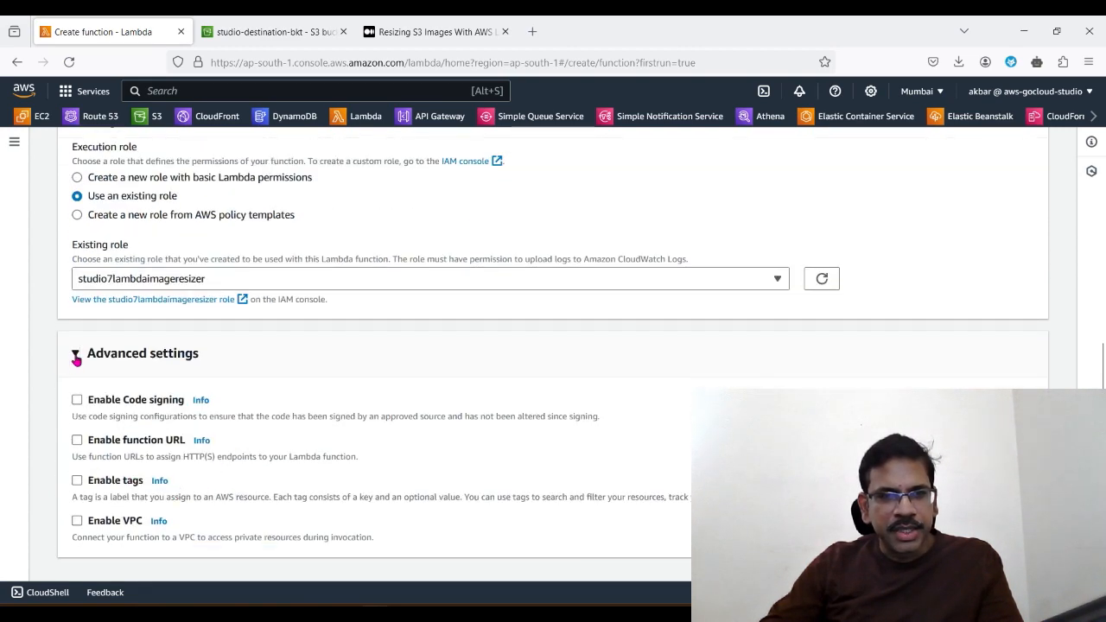
{"action": "left_click", "coordinate": [76, 354]}
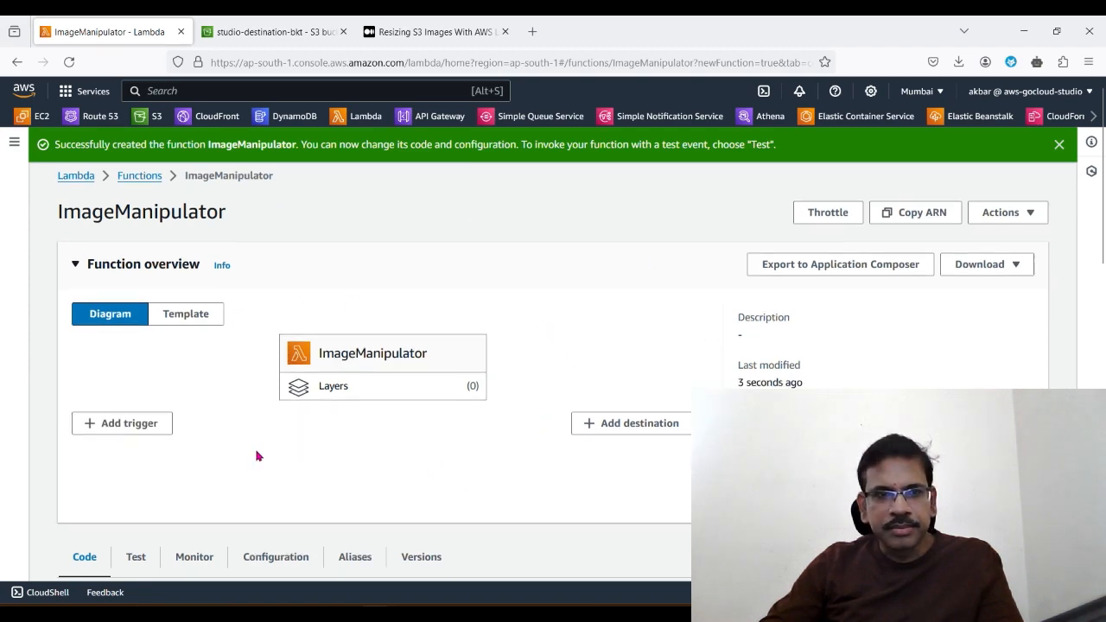
Step: Review the new function's overview and code source, and examine the memory and timeout in its general configuration
{"action": "scroll", "coordinate": [254, 452], "scroll_direction": "down", "scroll_amount": 5}
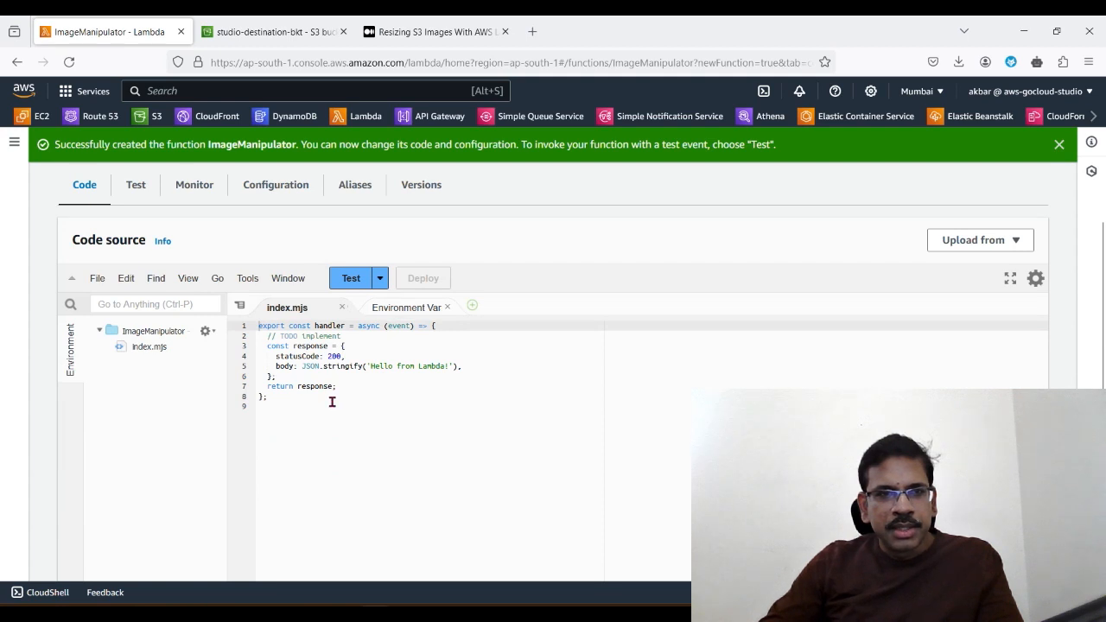
{"action": "scroll", "coordinate": [332, 402], "scroll_direction": "up", "scroll_amount": 1}
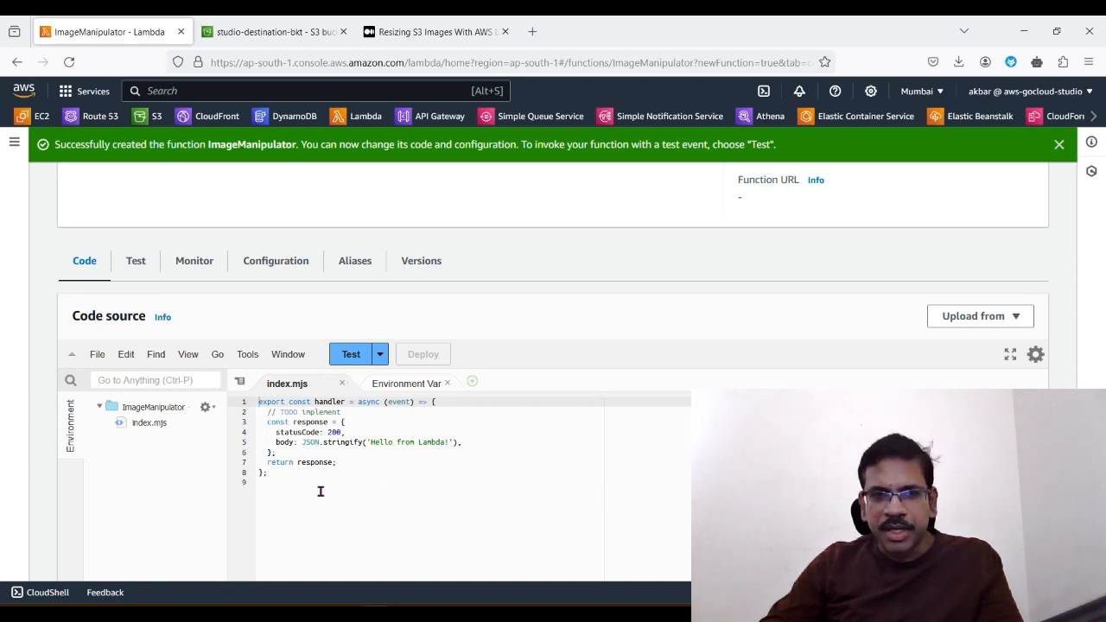
{"action": "scroll", "coordinate": [320, 492], "scroll_direction": "up", "scroll_amount": 3}
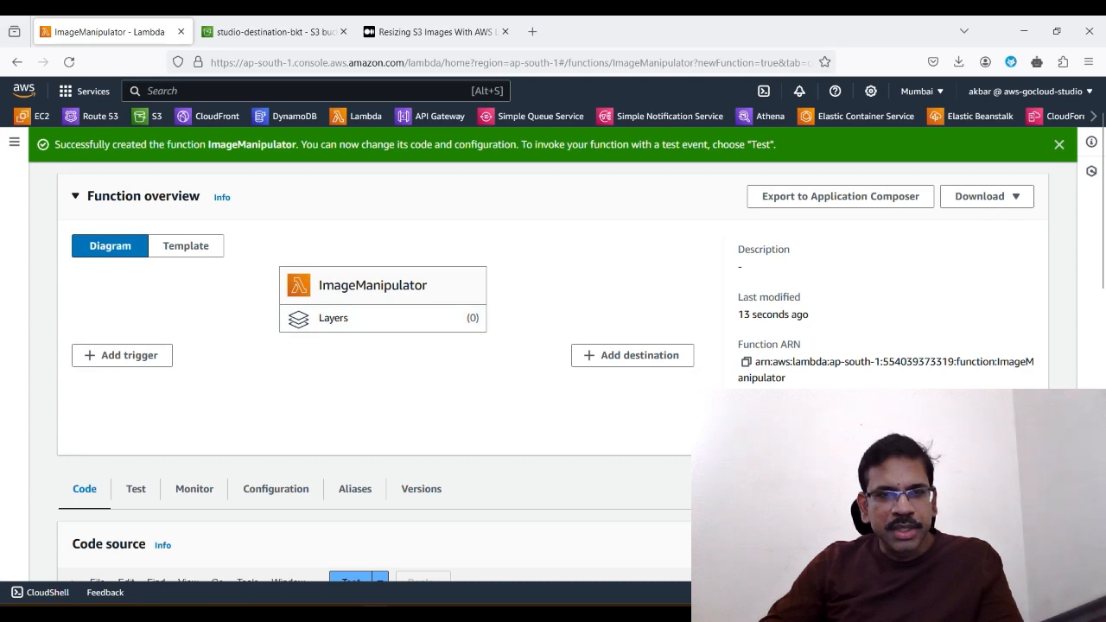
{"action": "scroll", "coordinate": [475, 357], "scroll_direction": "down", "scroll_amount": 3}
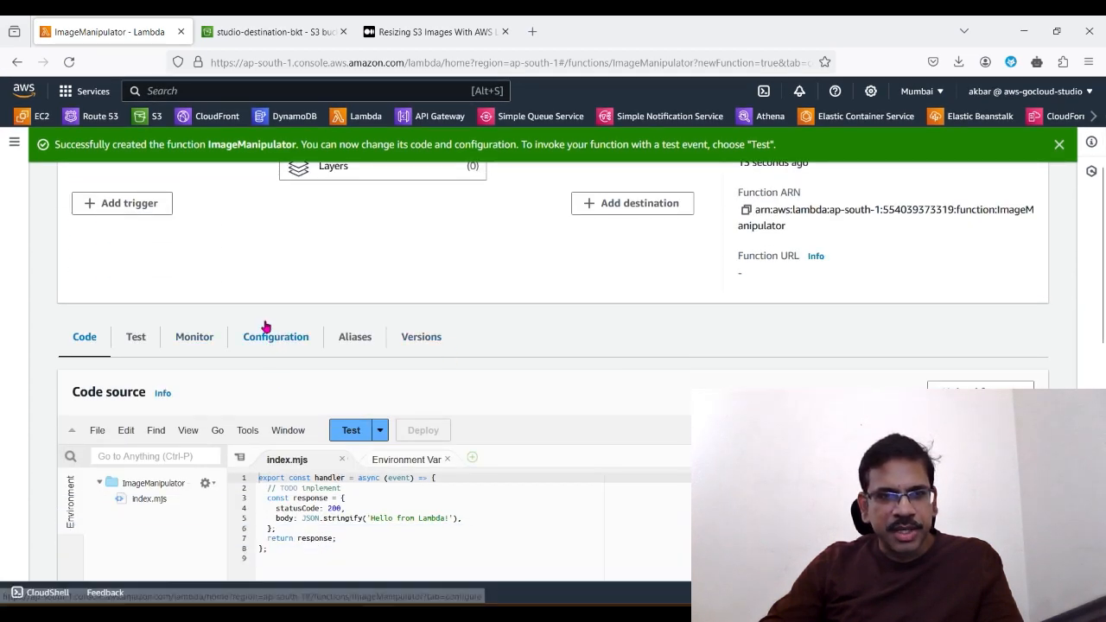
{"action": "left_click", "coordinate": [275, 346]}
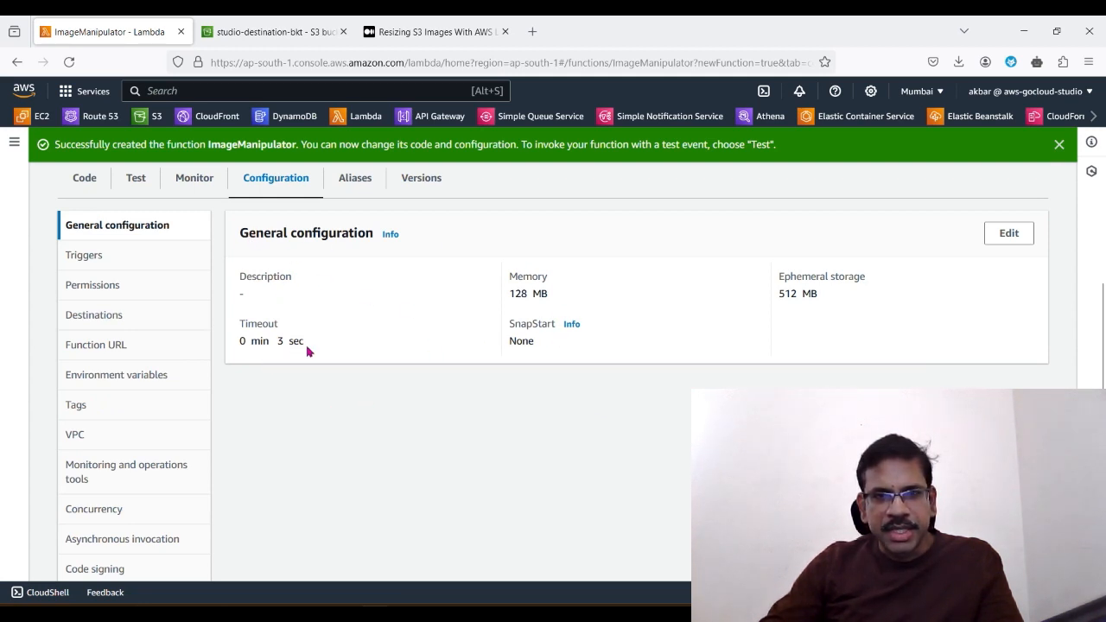
{"action": "triple_click", "coordinate": [517, 295]}
{"action": "left_click", "coordinate": [530, 436]}
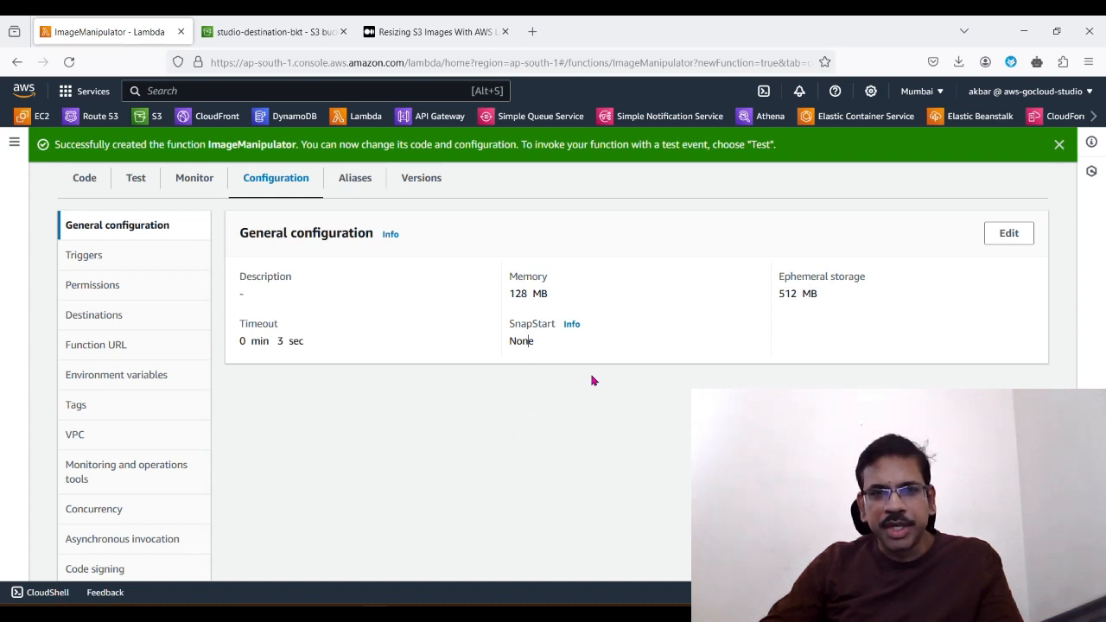
Step: Open the function's basic settings for editing and set the memory to 1024 MB
{"action": "left_click", "coordinate": [1010, 233]}
{"action": "scroll", "coordinate": [334, 422], "scroll_direction": "down", "scroll_amount": 2}
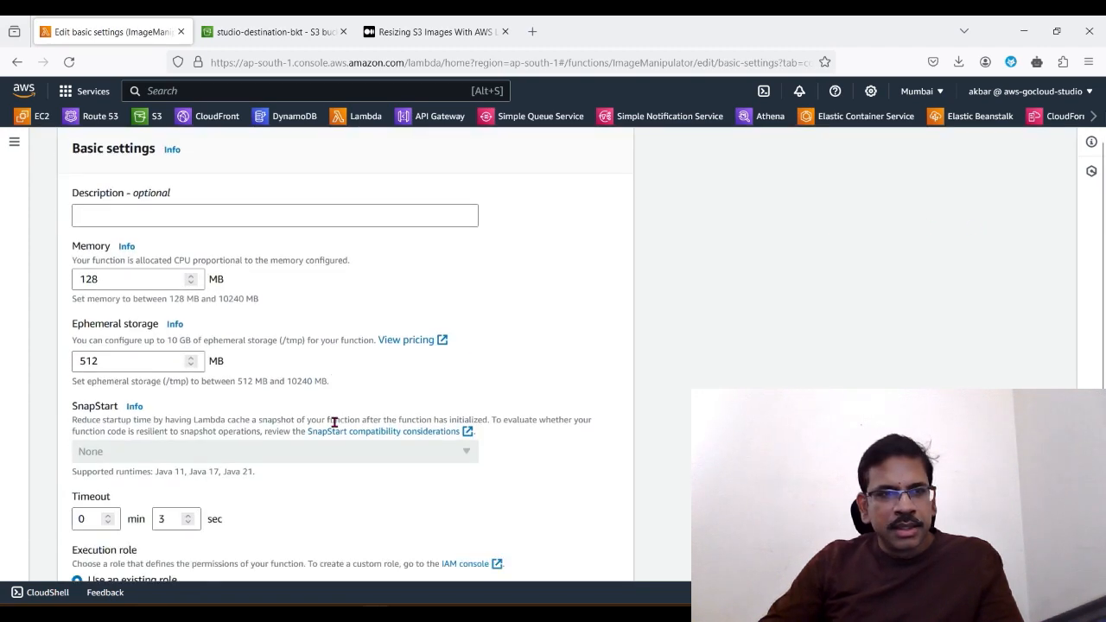
{"action": "scroll", "coordinate": [335, 422], "scroll_direction": "down", "scroll_amount": 2}
{"action": "left_click", "coordinate": [109, 211]}
{"action": "left_click_drag", "start_coordinate": [109, 212], "coordinate": [69, 212]}
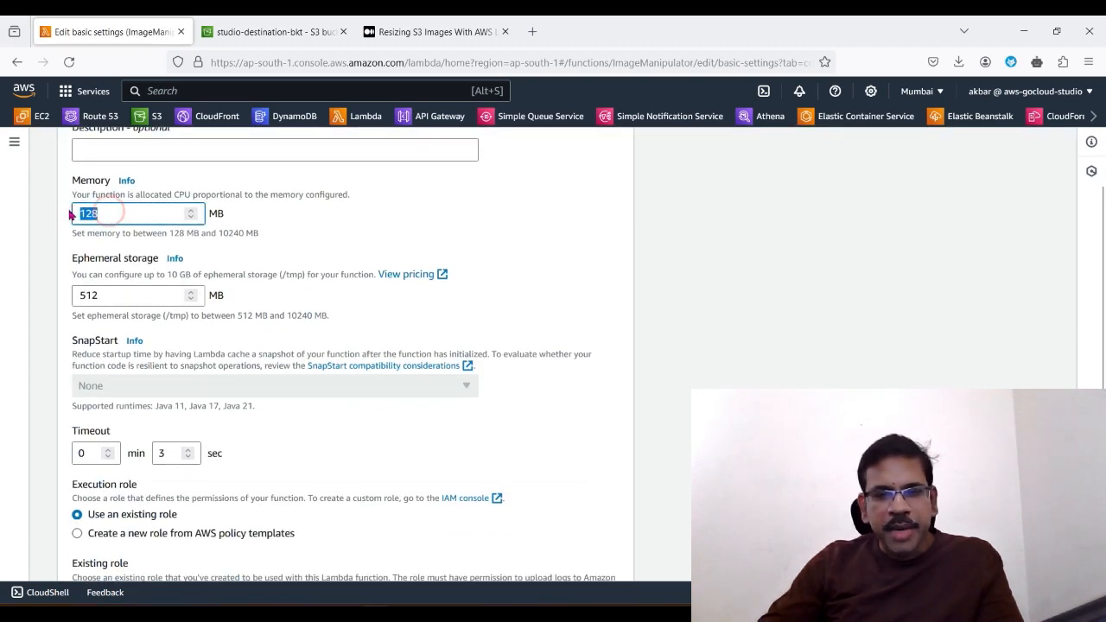
{"action": "type", "text": "10"}
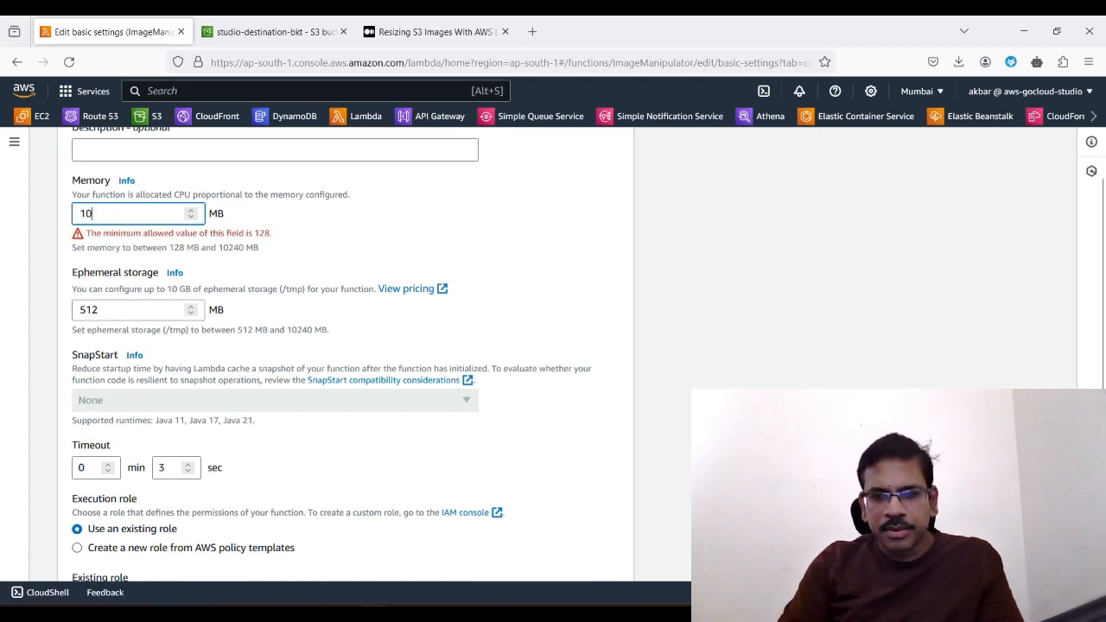
{"action": "type", "text": "24"}
{"action": "left_click", "coordinate": [329, 242]}
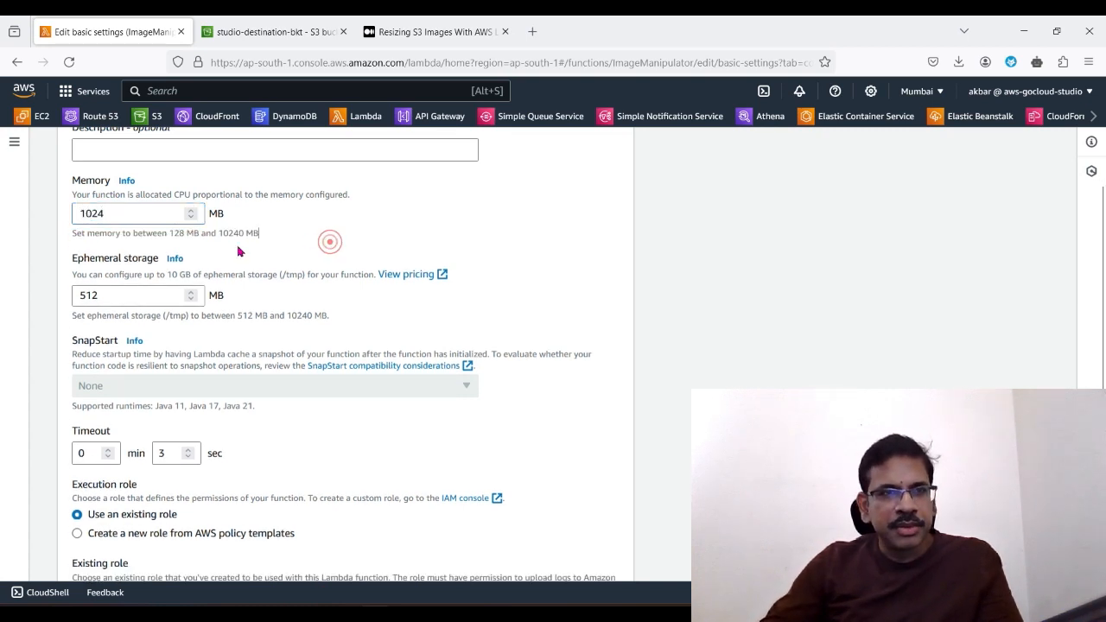
{"action": "left_click", "coordinate": [175, 231]}
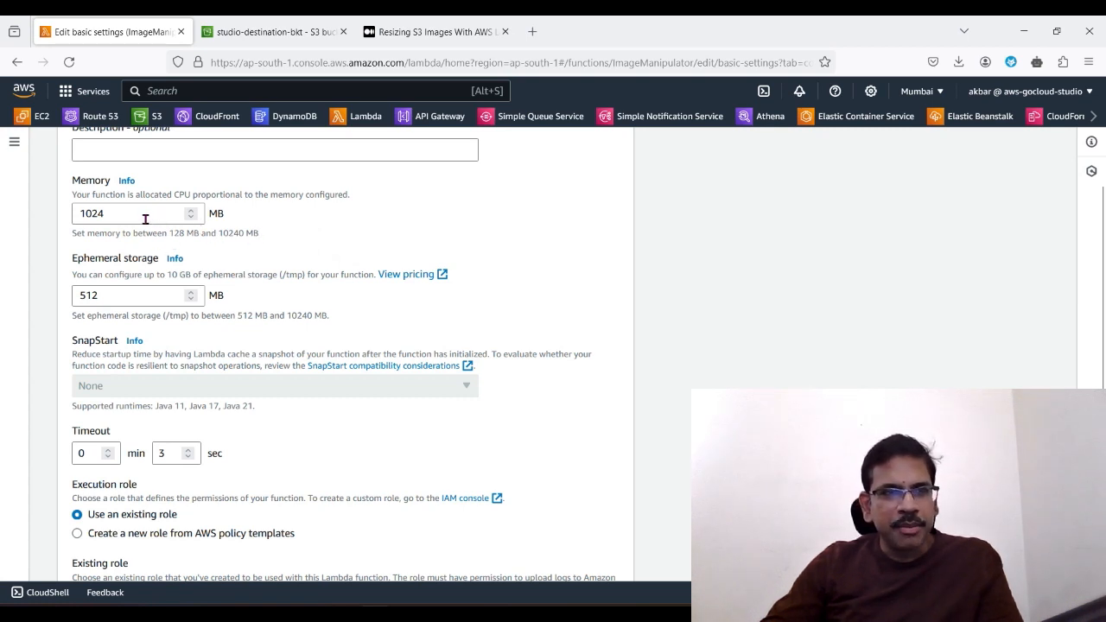
{"action": "left_click", "coordinate": [348, 254]}
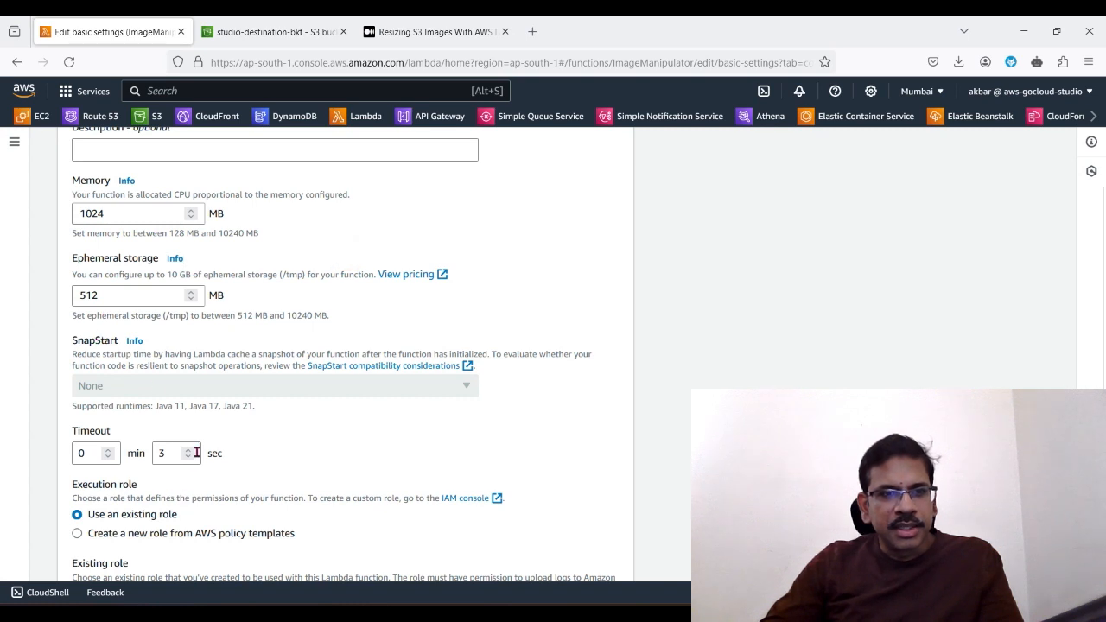
Step: Set the function's timeout to 10 min 0 sec and save the basic settings
{"action": "double_click", "coordinate": [95, 452]}
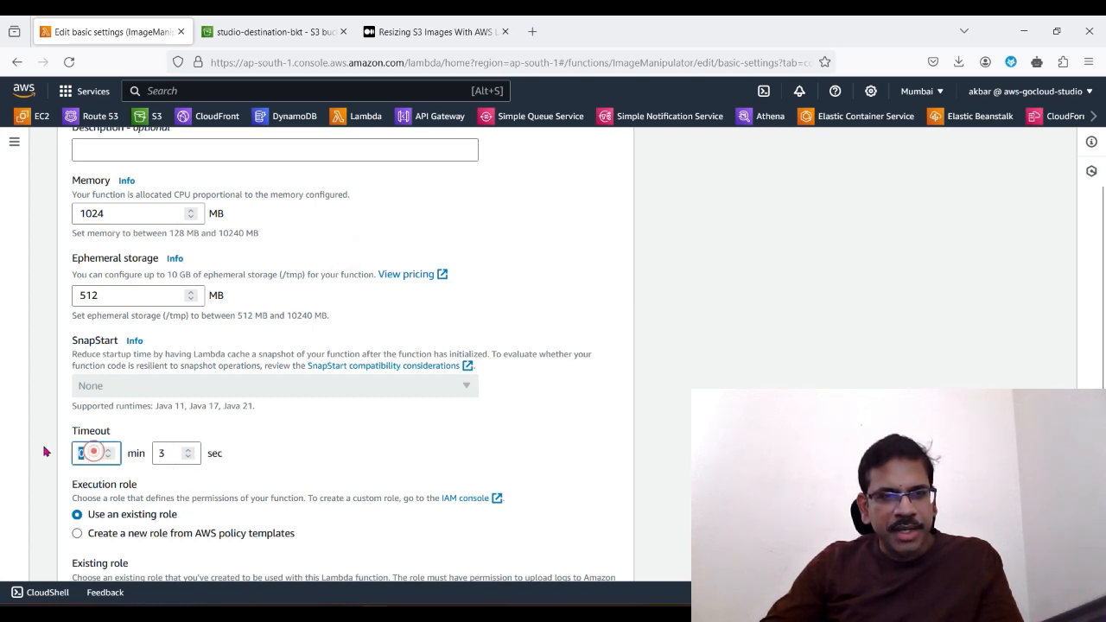
{"action": "type", "text": "10"}
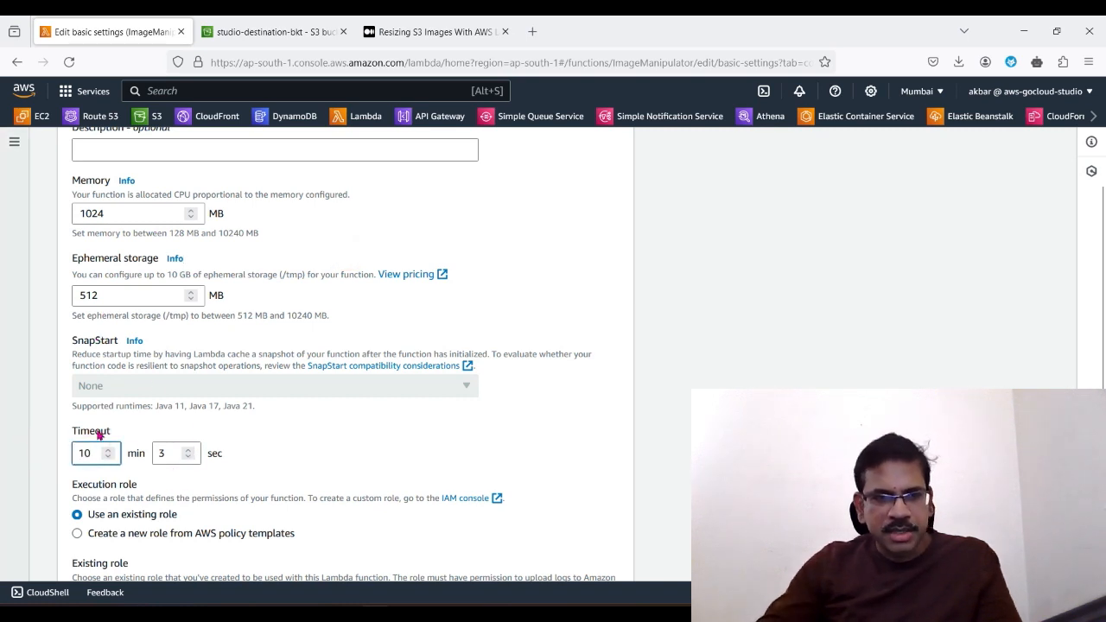
{"action": "double_click", "coordinate": [163, 453]}
{"action": "type", "text": "0"}
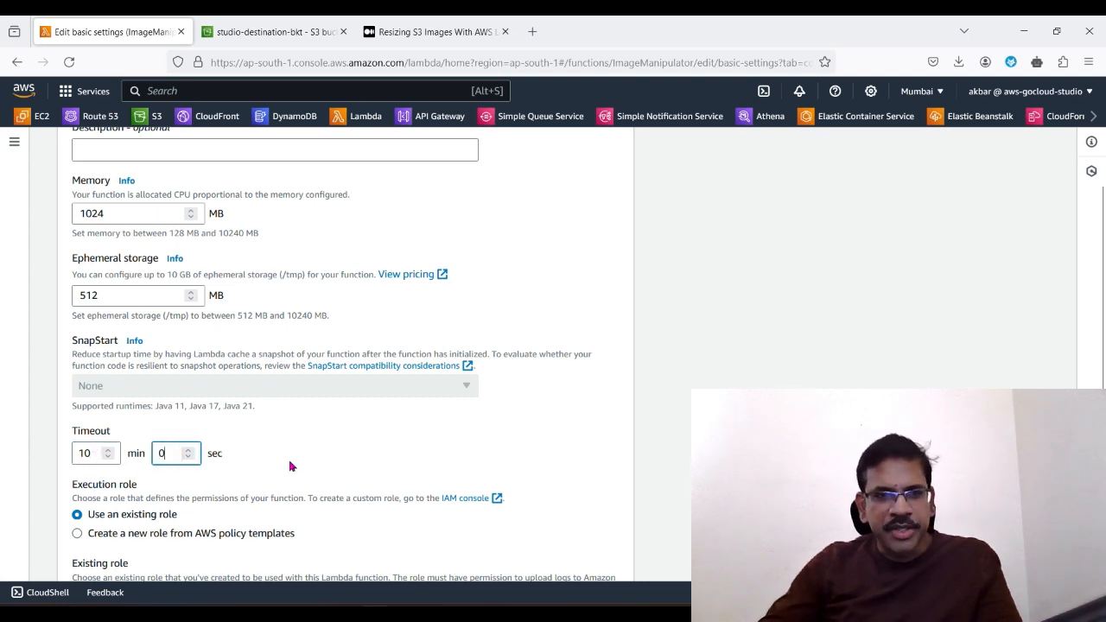
{"action": "left_click", "coordinate": [334, 456]}
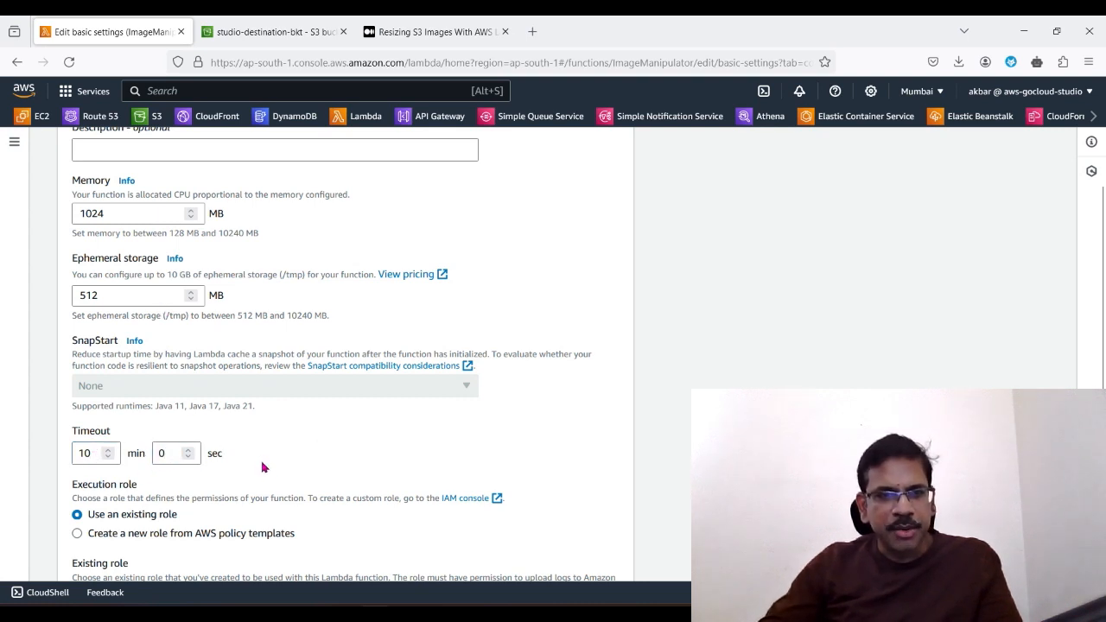
{"action": "scroll", "coordinate": [327, 451], "scroll_direction": "up", "scroll_amount": 3}
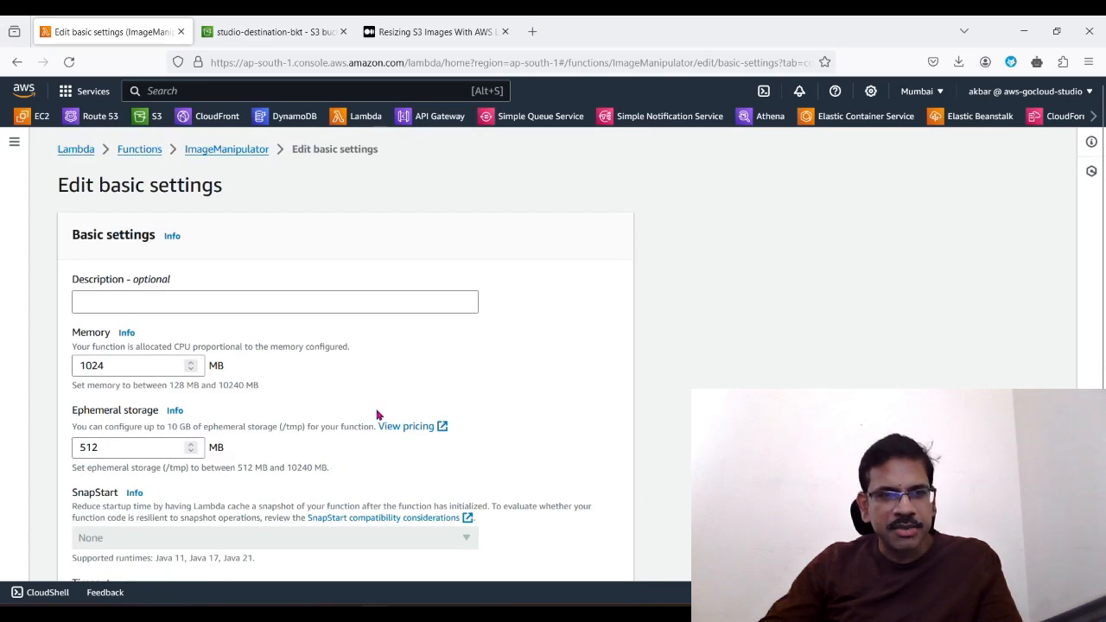
{"action": "scroll", "coordinate": [178, 452], "scroll_direction": "down", "scroll_amount": 3}
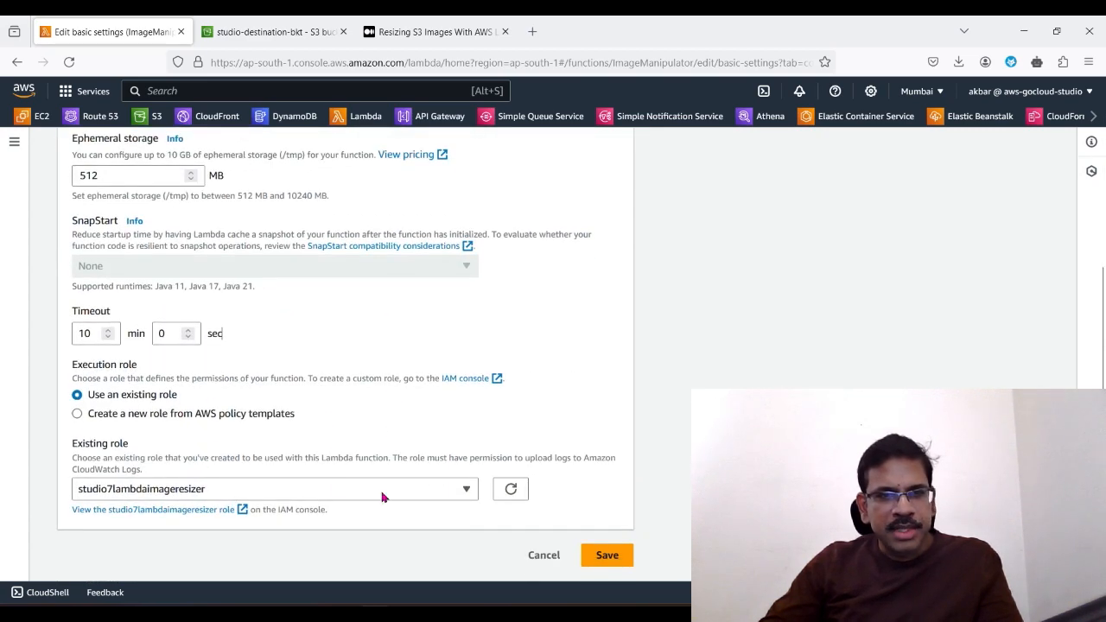
{"action": "left_click", "coordinate": [609, 560]}
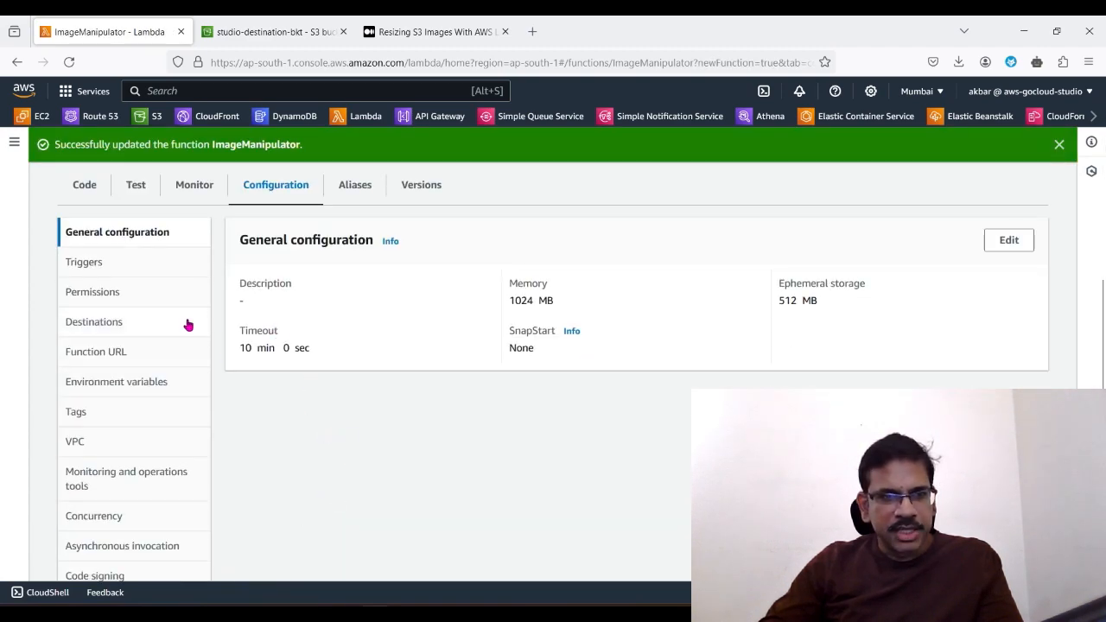
Step: Review the function's permissions, examining the execution role and its resource summary
{"action": "left_click", "coordinate": [92, 294]}
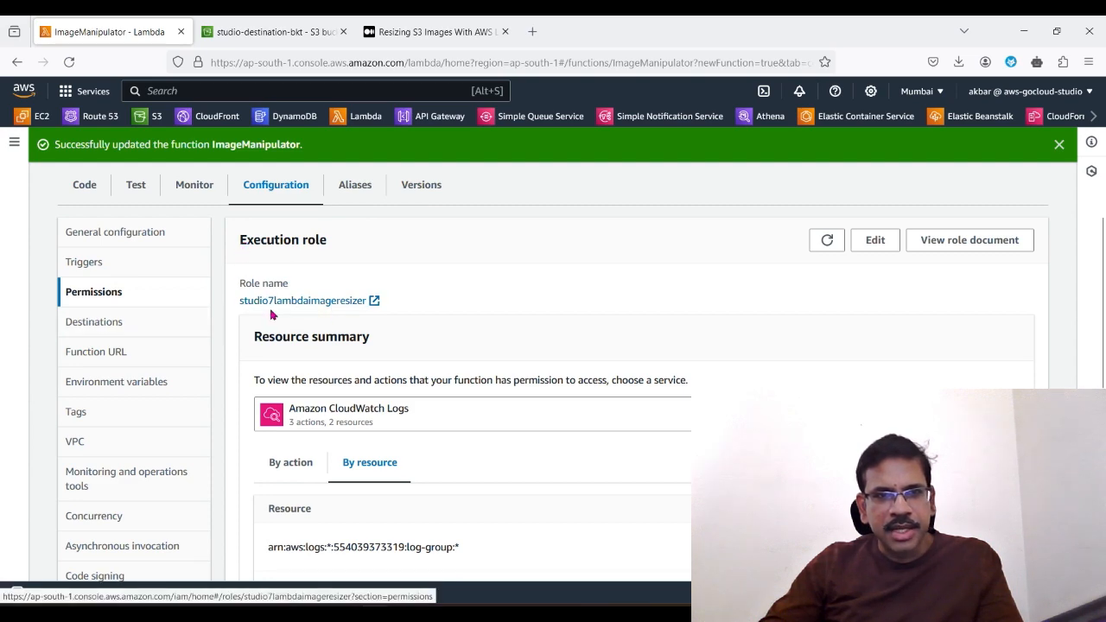
{"action": "scroll", "coordinate": [437, 479], "scroll_direction": "down", "scroll_amount": 2}
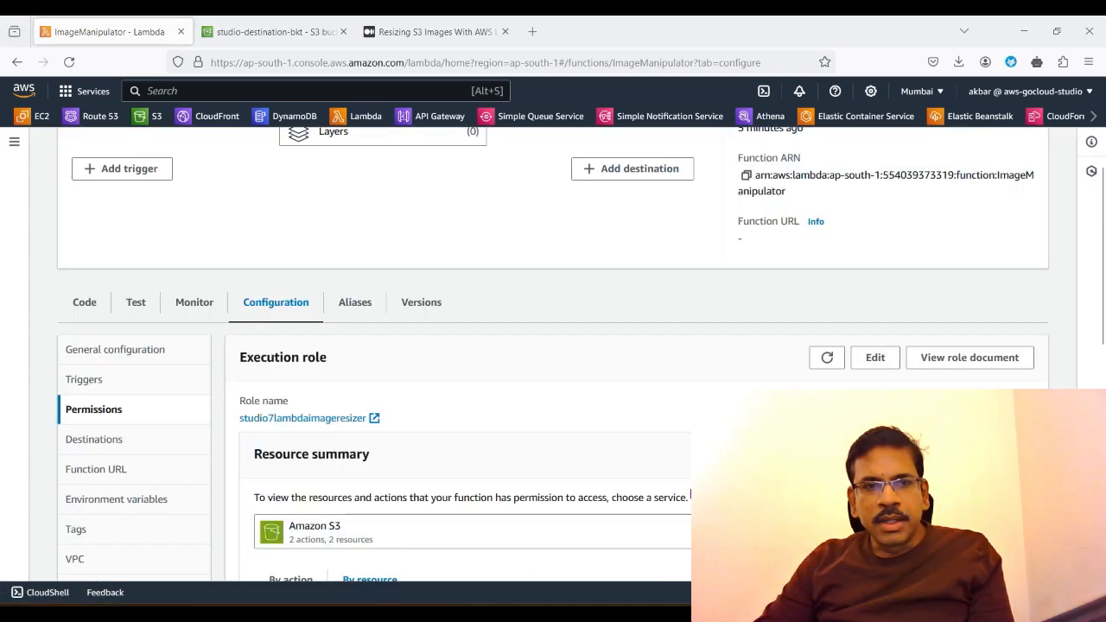
{"action": "scroll", "coordinate": [637, 395], "scroll_direction": "up", "scroll_amount": 3}
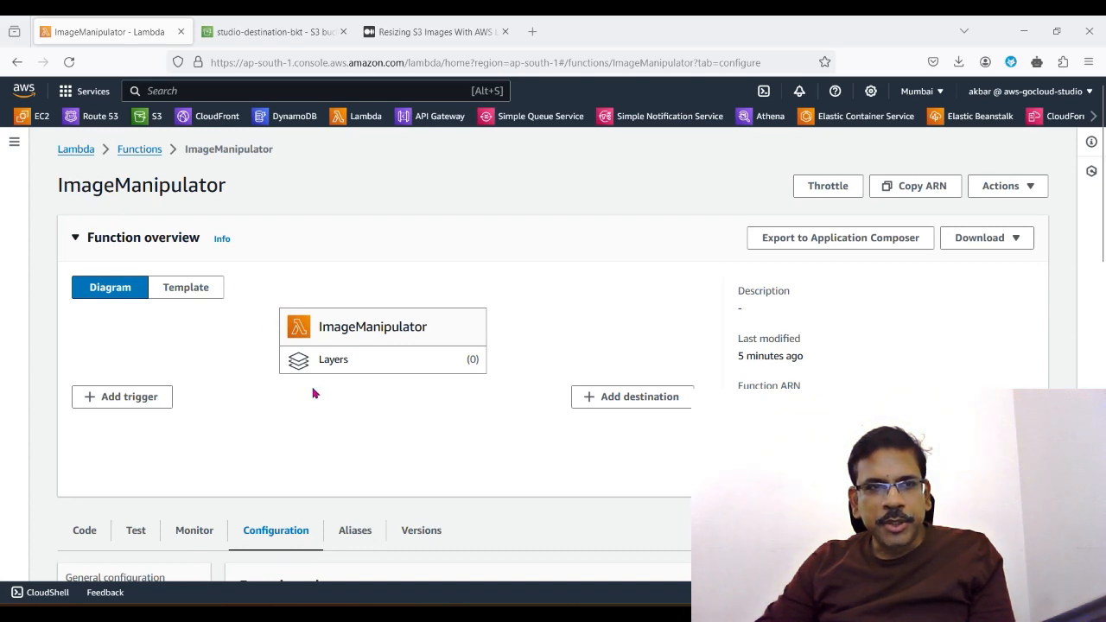
{"action": "scroll", "coordinate": [410, 492], "scroll_direction": "down", "scroll_amount": 2}
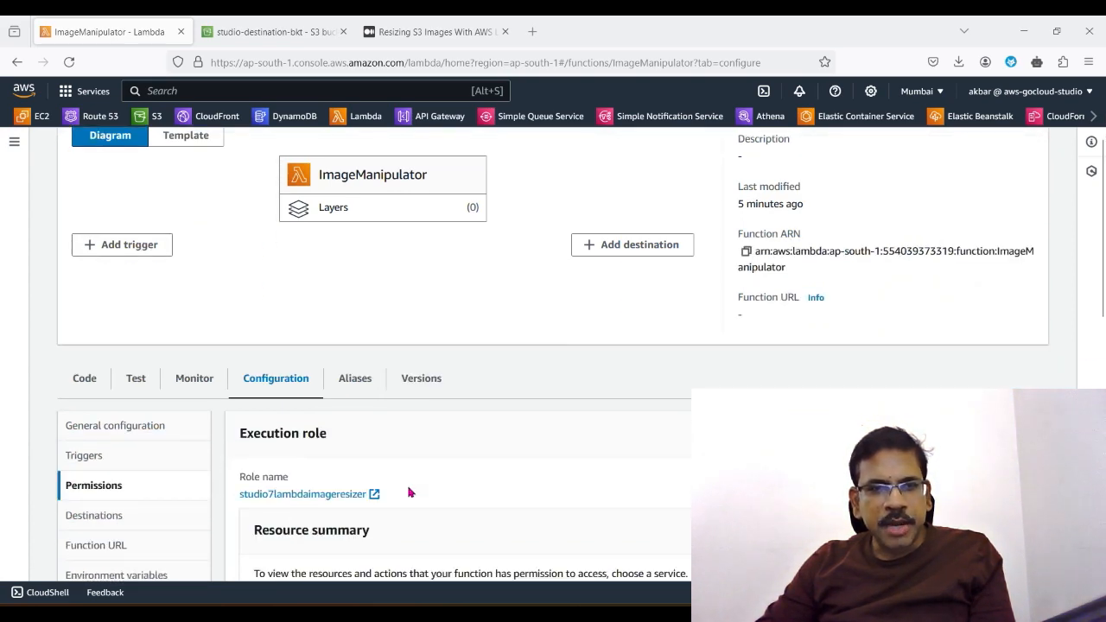
{"action": "scroll", "coordinate": [453, 473], "scroll_direction": "down", "scroll_amount": 2}
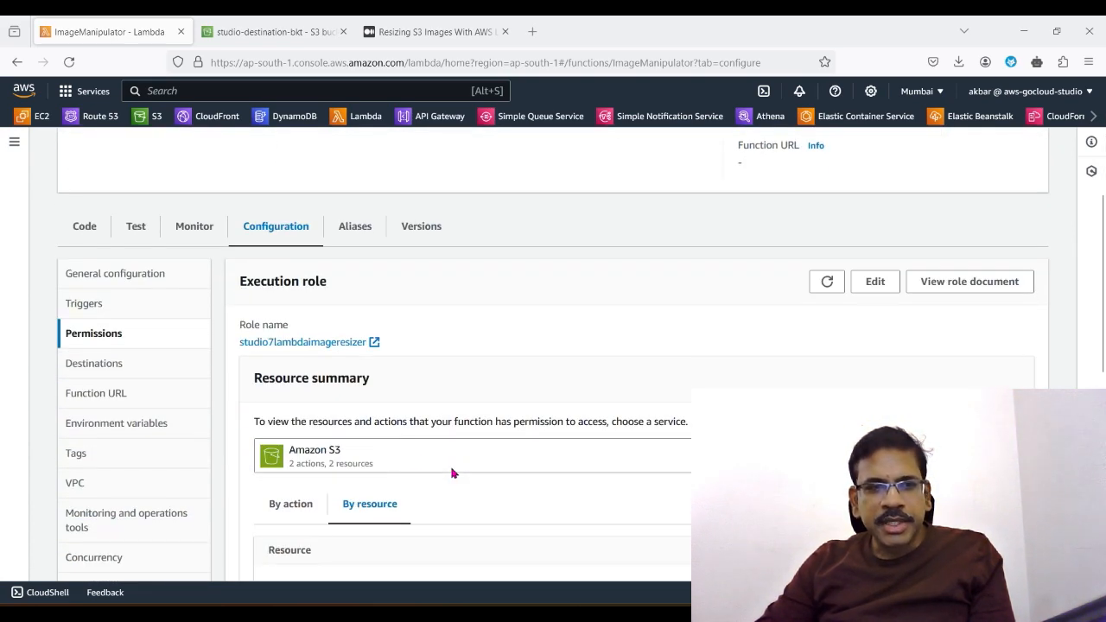
Step: Add the environment variable DEST_BKT_PATH with the value studio-destination-bkt and save it
{"action": "left_click", "coordinate": [109, 426]}
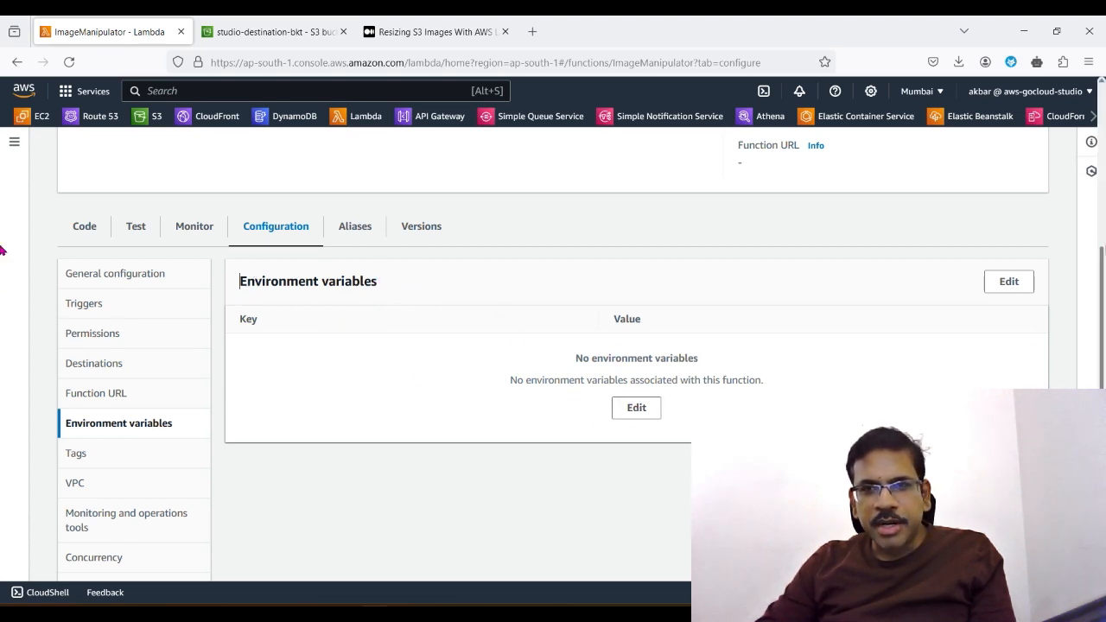
{"action": "left_click", "coordinate": [634, 409]}
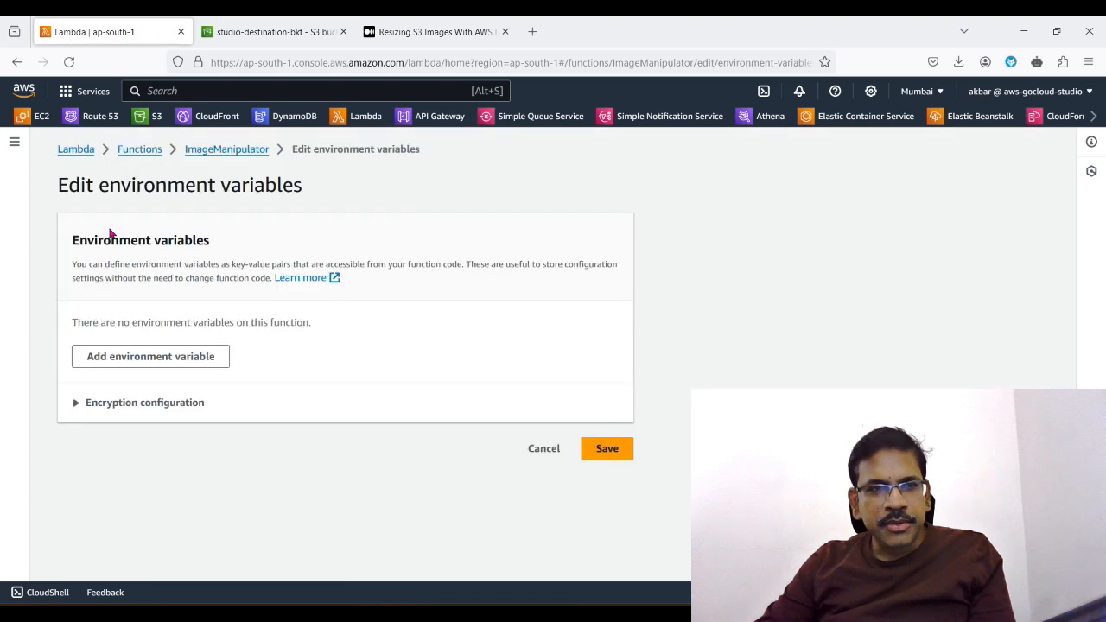
{"action": "left_click", "coordinate": [149, 363]}
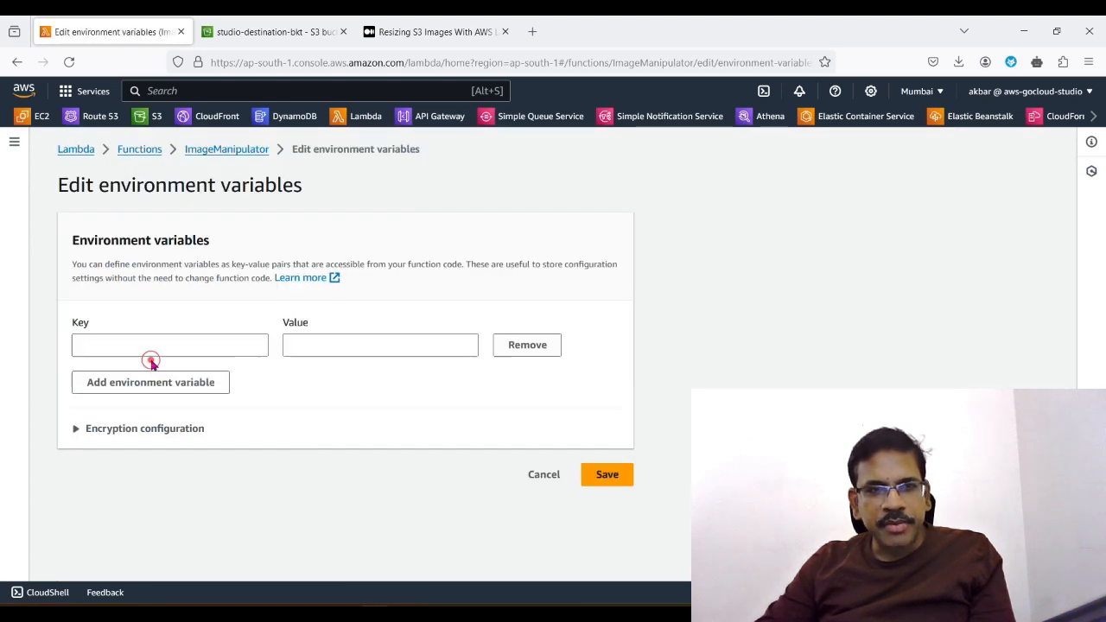
{"action": "left_click", "coordinate": [168, 347]}
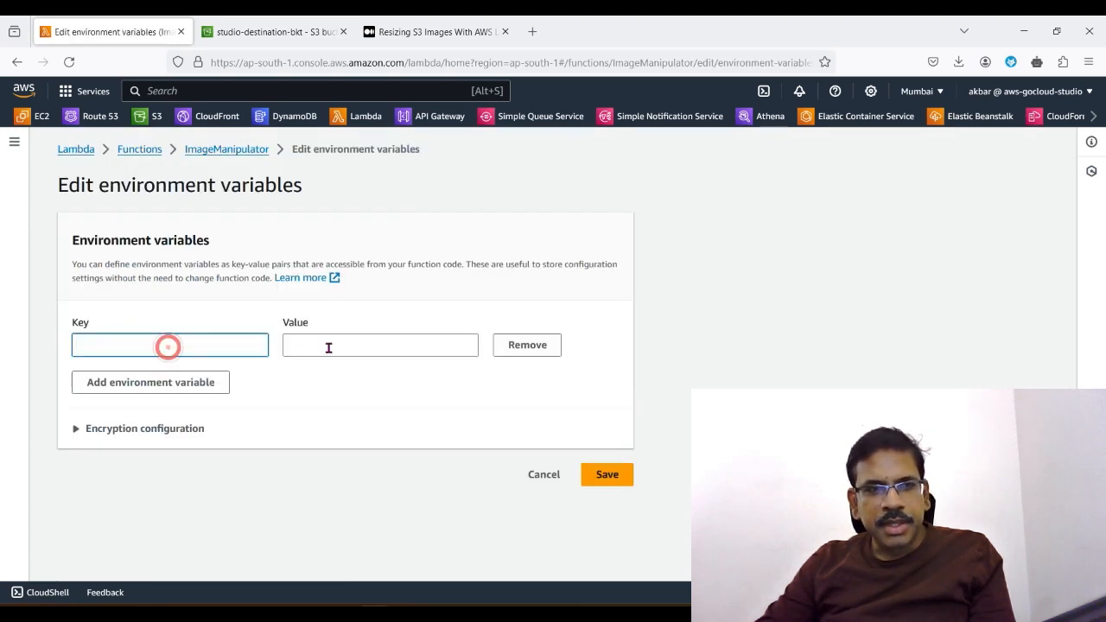
{"action": "type", "text": "DEST_BKT_PATH"}
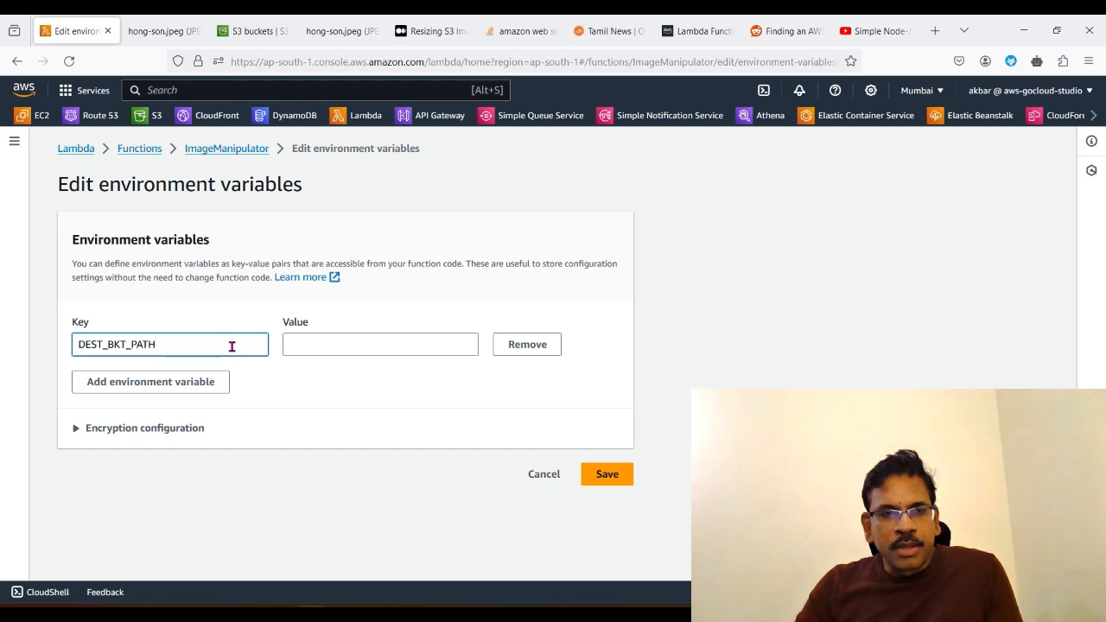
{"action": "left_click", "coordinate": [170, 346]}
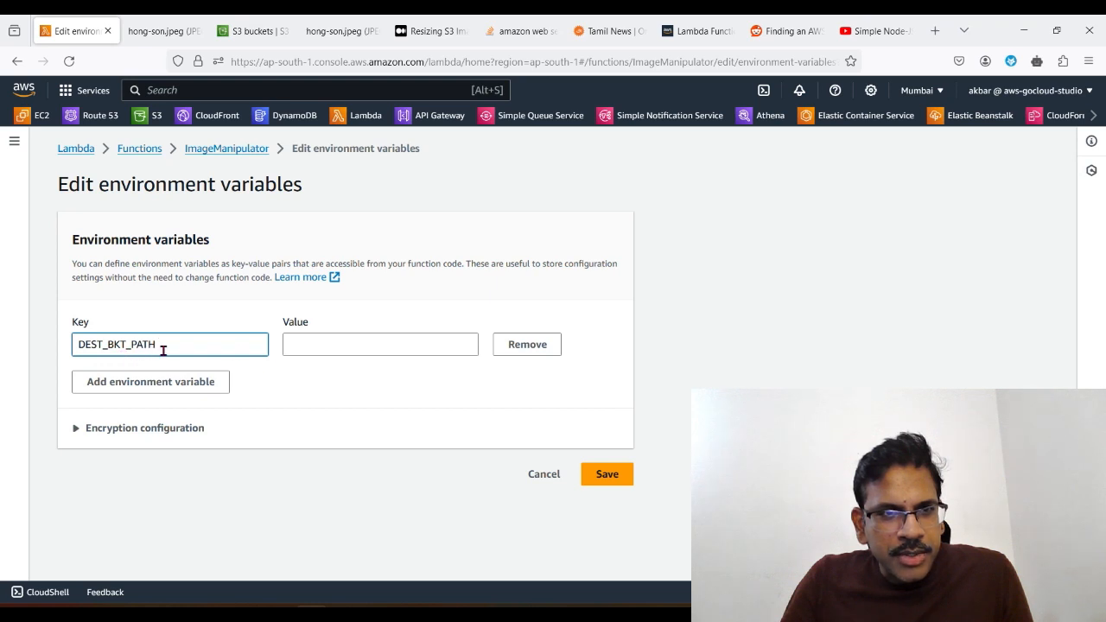
{"action": "left_click", "coordinate": [317, 349]}
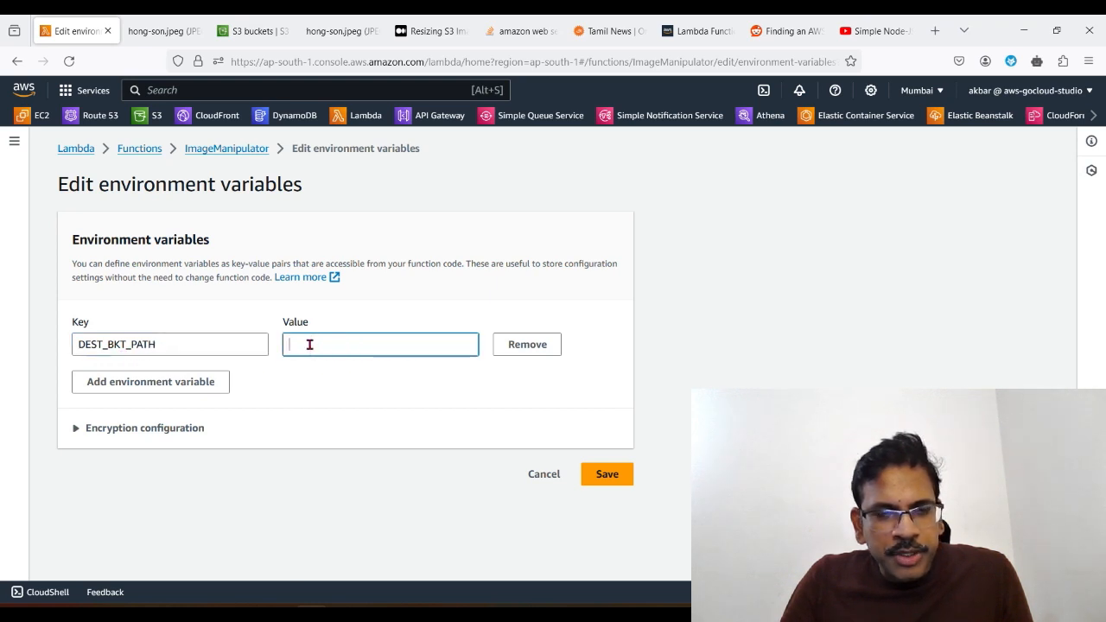
{"action": "right_click", "coordinate": [310, 344]}
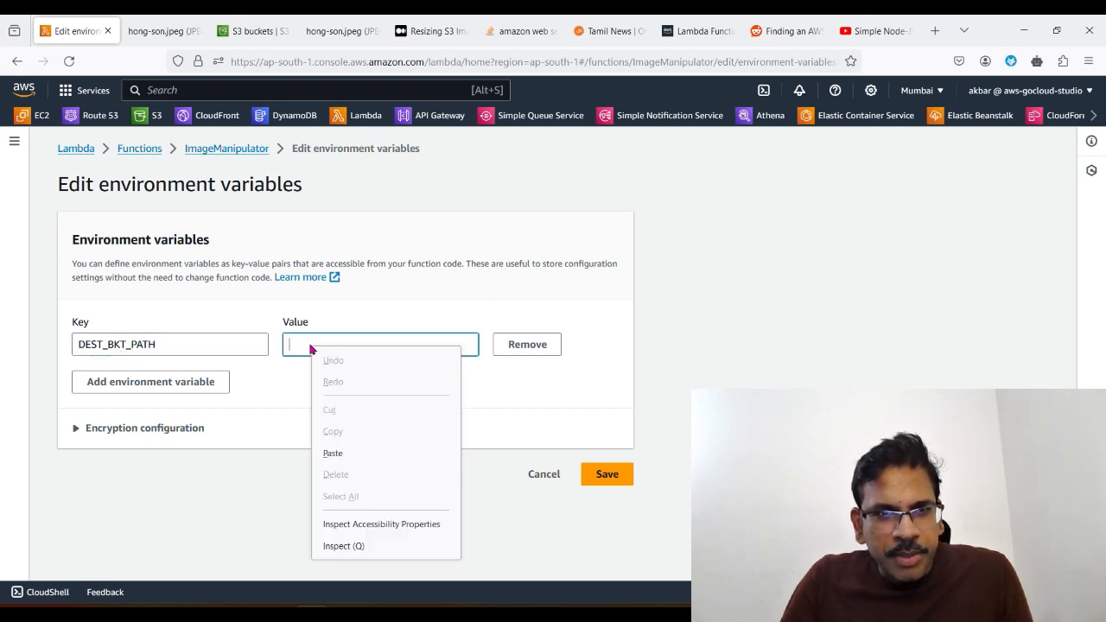
{"action": "left_click", "coordinate": [345, 456]}
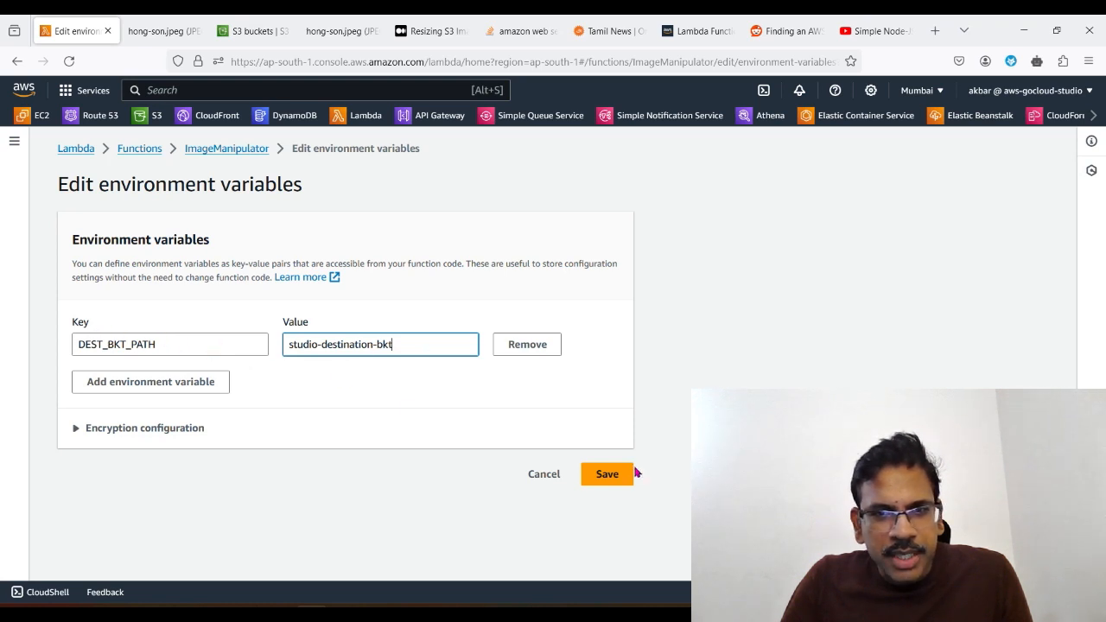
{"action": "left_click", "coordinate": [607, 474]}
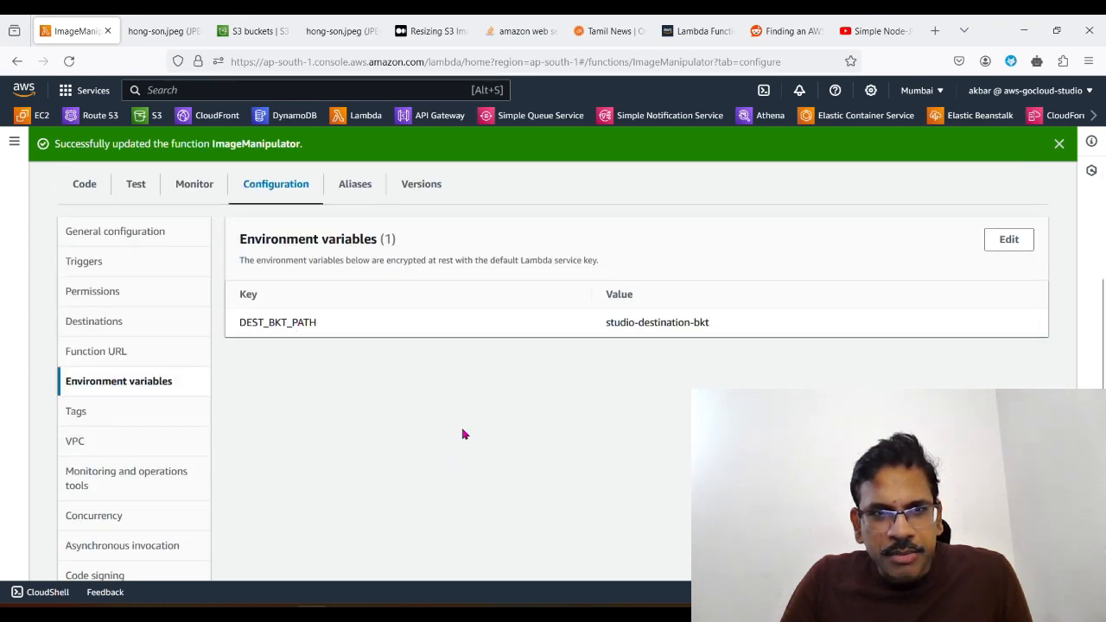
Step: Start adding a trigger to the ImageManipulator function with S3 as its source
{"action": "scroll", "coordinate": [462, 434], "scroll_direction": "up", "scroll_amount": 5}
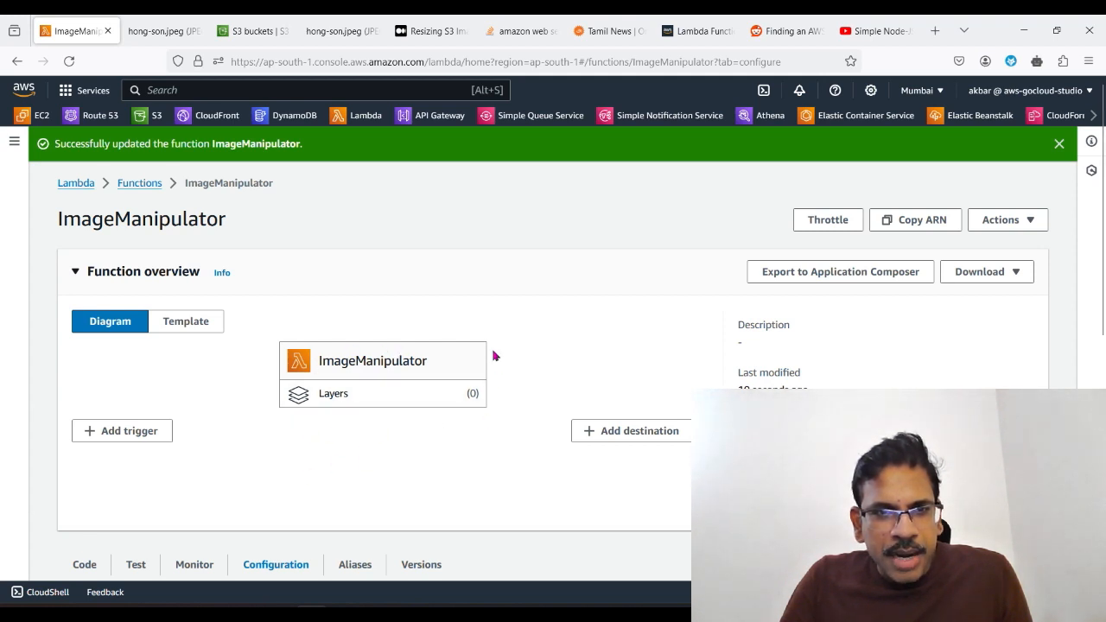
{"action": "left_click", "coordinate": [113, 438]}
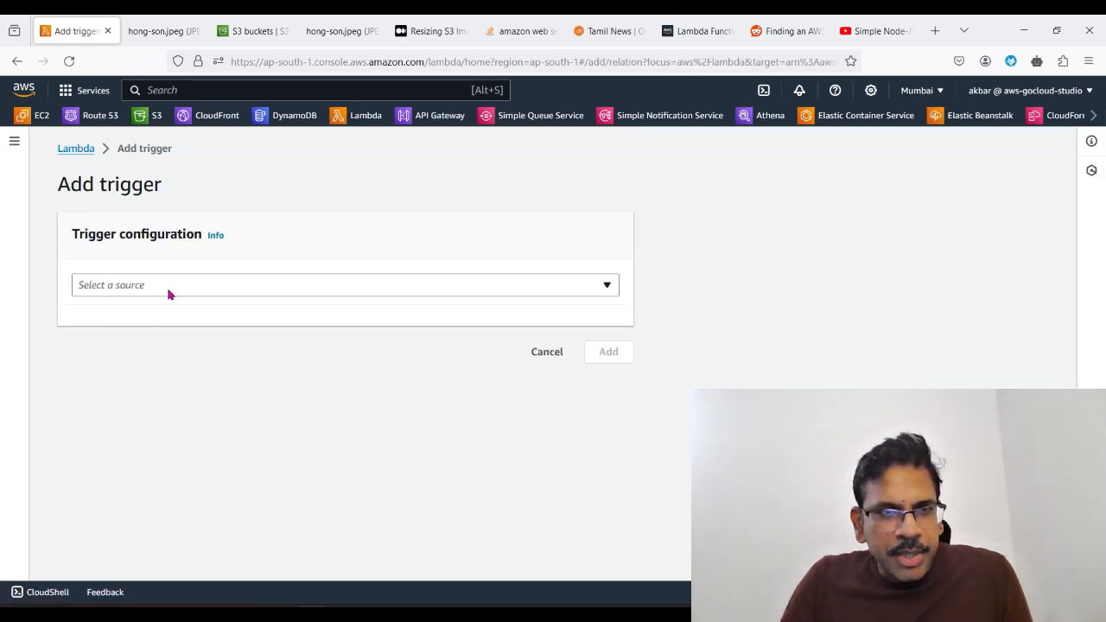
{"action": "left_click", "coordinate": [169, 292]}
{"action": "type", "text": "s3"}
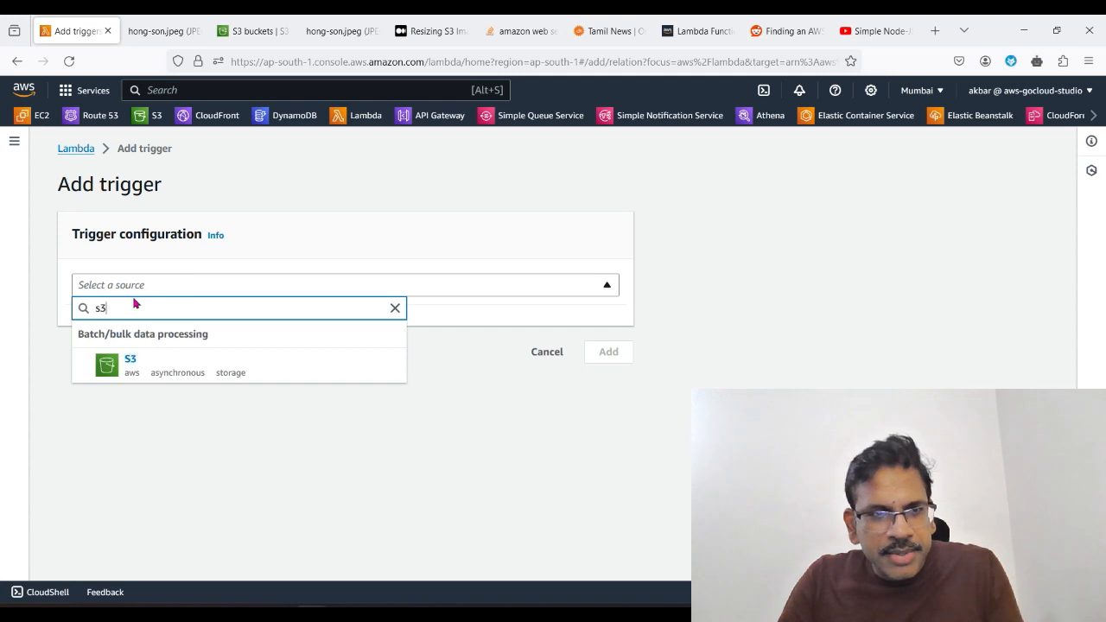
{"action": "left_click", "coordinate": [141, 374]}
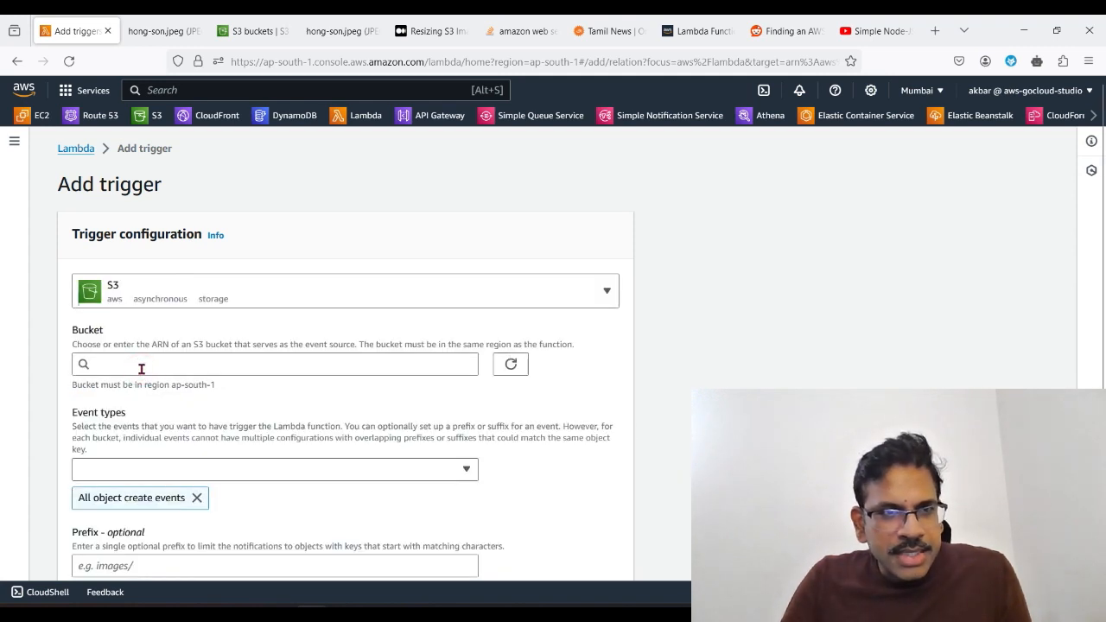
Step: Choose studio-source-bkt as the trigger bucket, acknowledge the recursive invocation notice, and add the trigger
{"action": "left_click", "coordinate": [368, 373]}
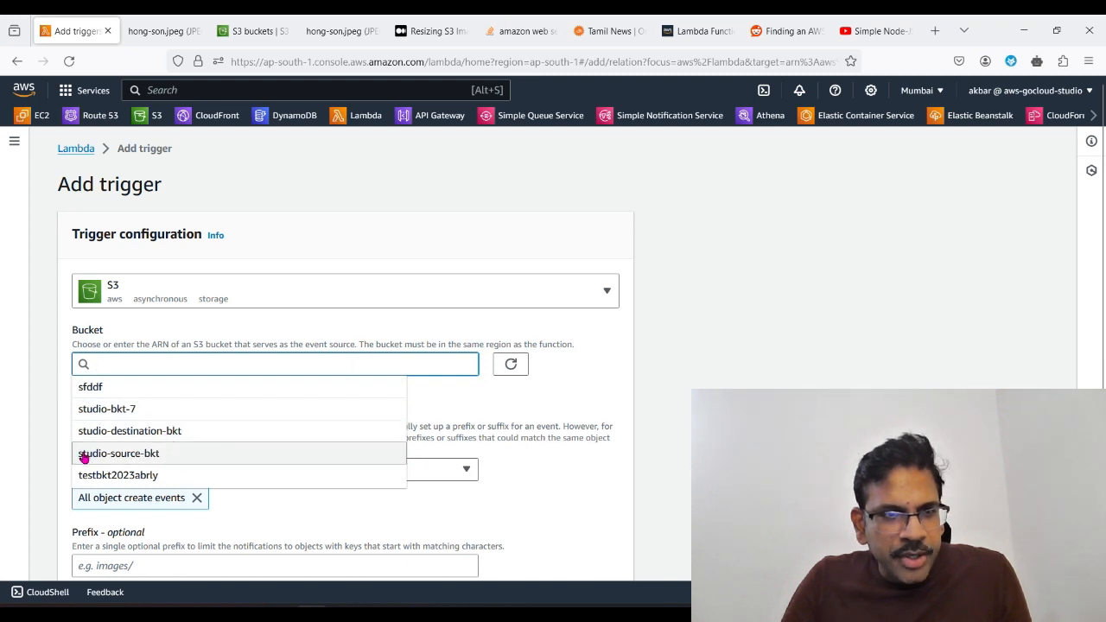
{"action": "left_click", "coordinate": [142, 459]}
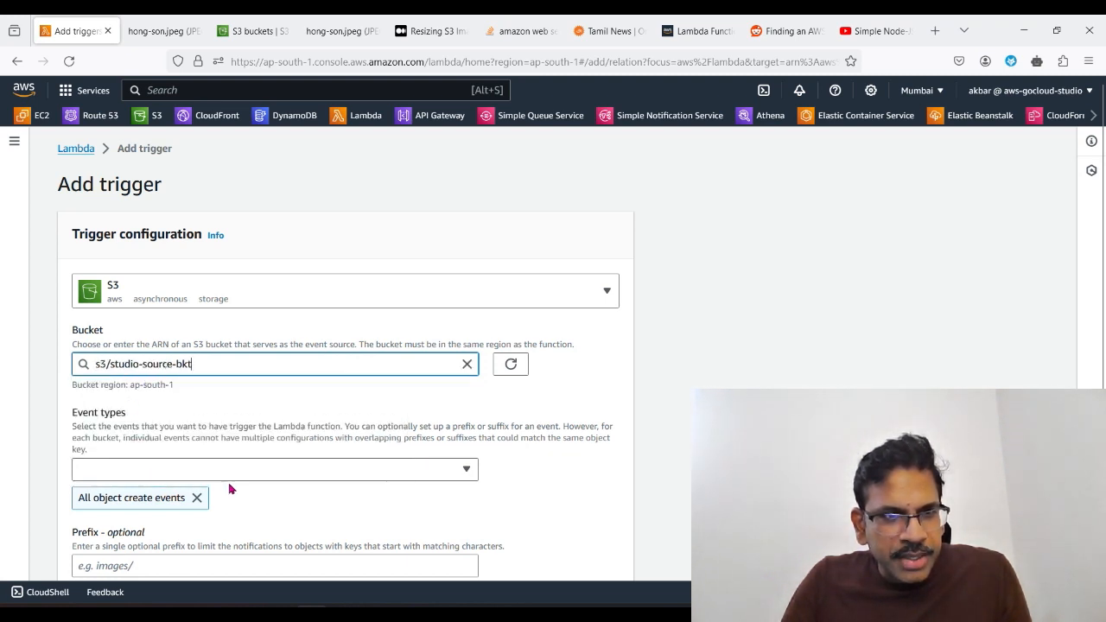
{"action": "scroll", "coordinate": [120, 272], "scroll_direction": "down", "scroll_amount": 2}
{"action": "scroll", "coordinate": [198, 501], "scroll_direction": "down", "scroll_amount": 2}
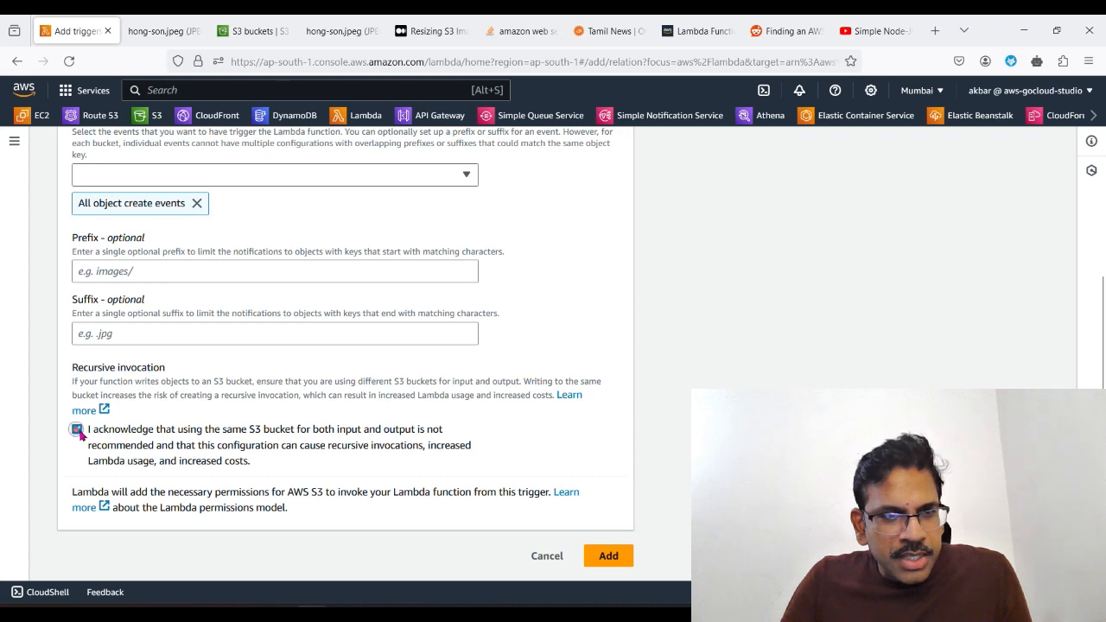
{"action": "left_click", "coordinate": [77, 431]}
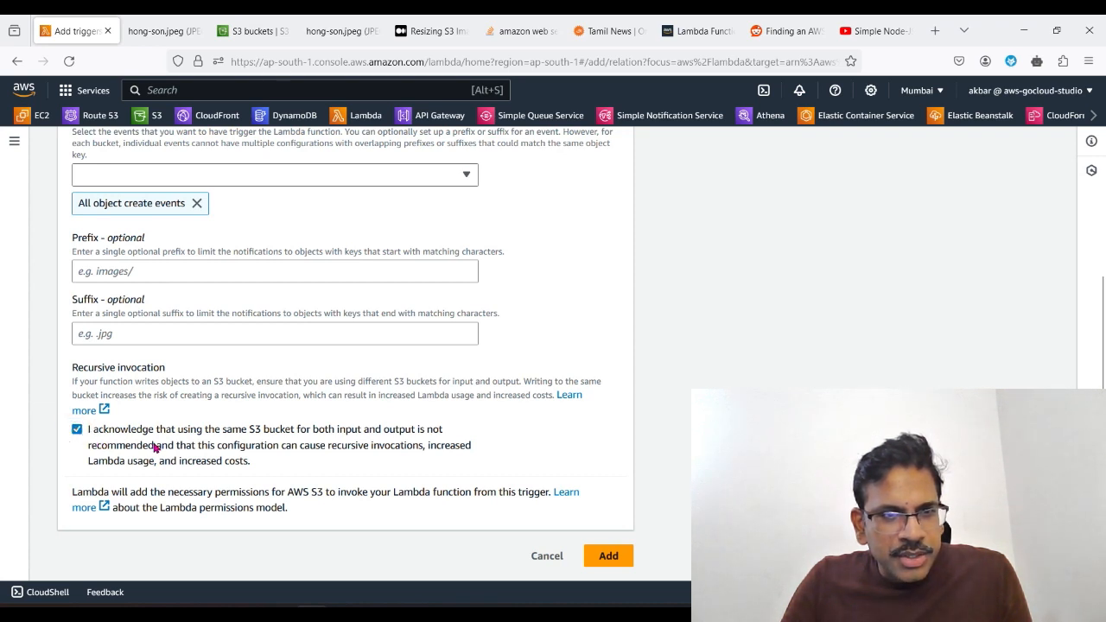
{"action": "left_click", "coordinate": [608, 564]}
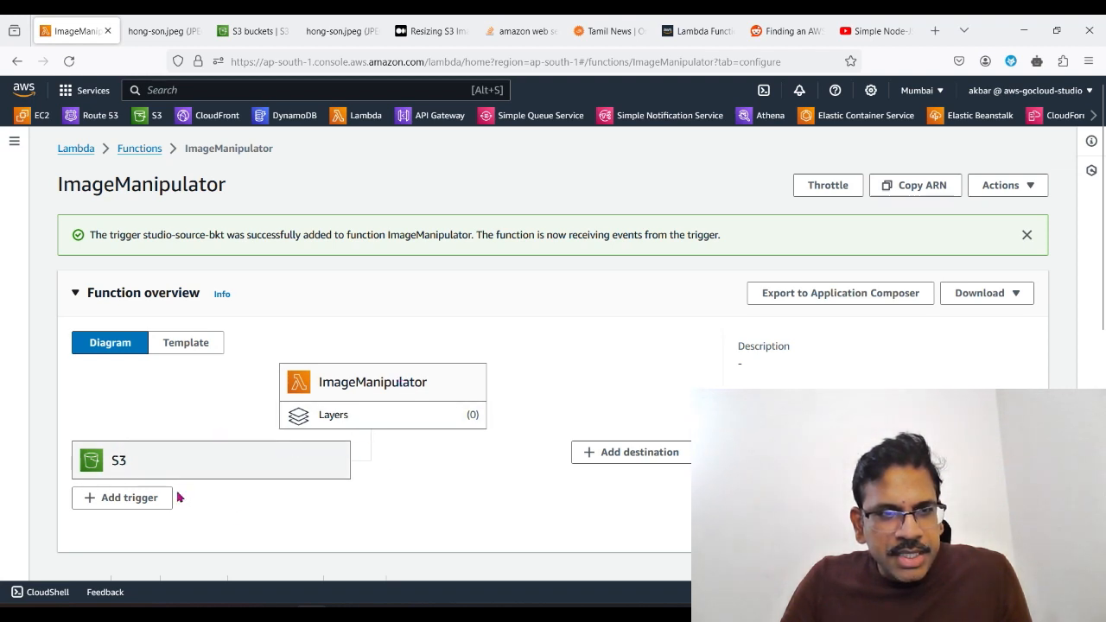
Step: Review the new studio-source-bkt trigger in the function's configuration, expanding its details to check the bucket and event types
{"action": "scroll", "coordinate": [255, 526], "scroll_direction": "down", "scroll_amount": 2}
{"action": "scroll", "coordinate": [265, 534], "scroll_direction": "down", "scroll_amount": 1}
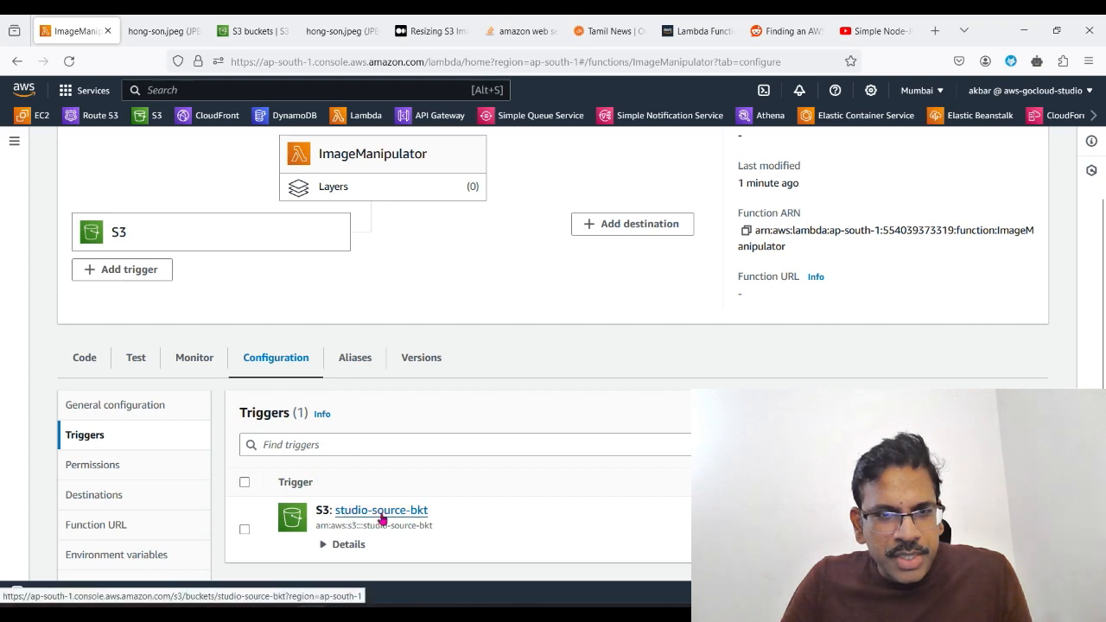
{"action": "left_click", "coordinate": [245, 529]}
{"action": "scroll", "coordinate": [390, 558], "scroll_direction": "down", "scroll_amount": 2}
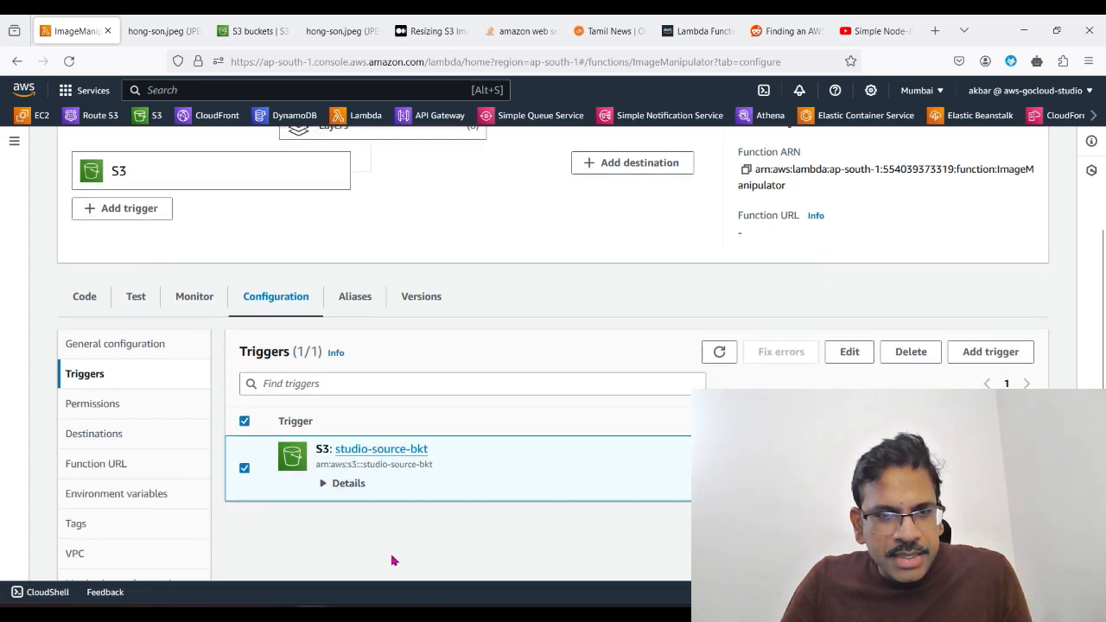
{"action": "left_click", "coordinate": [324, 469]}
{"action": "scroll", "coordinate": [325, 471], "scroll_direction": "down", "scroll_amount": 4}
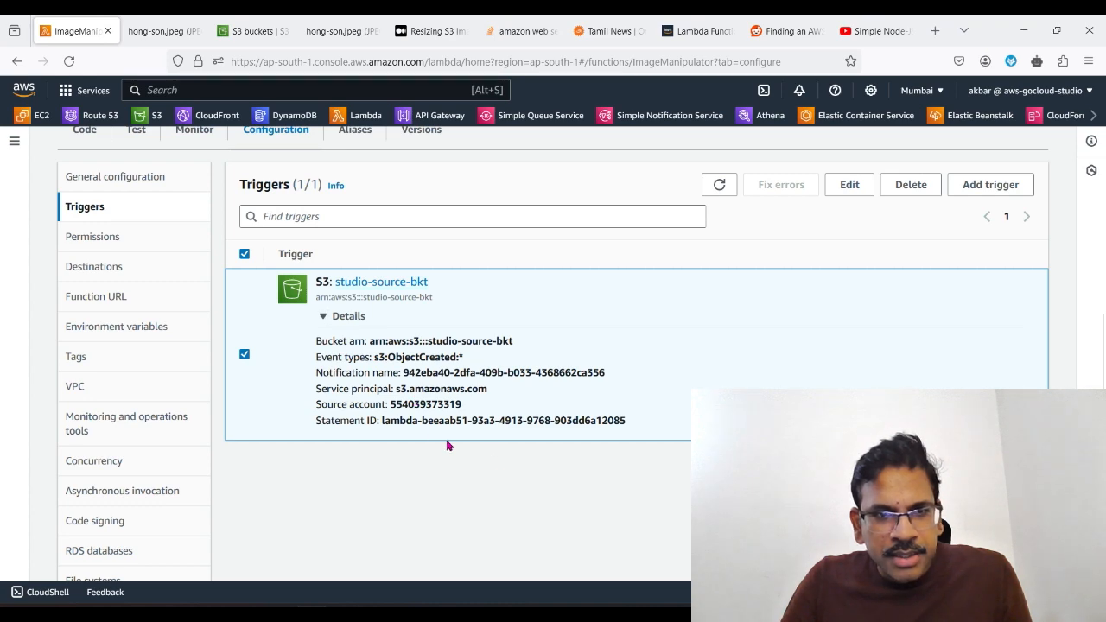
{"action": "scroll", "coordinate": [375, 484], "scroll_direction": "up", "scroll_amount": 10}
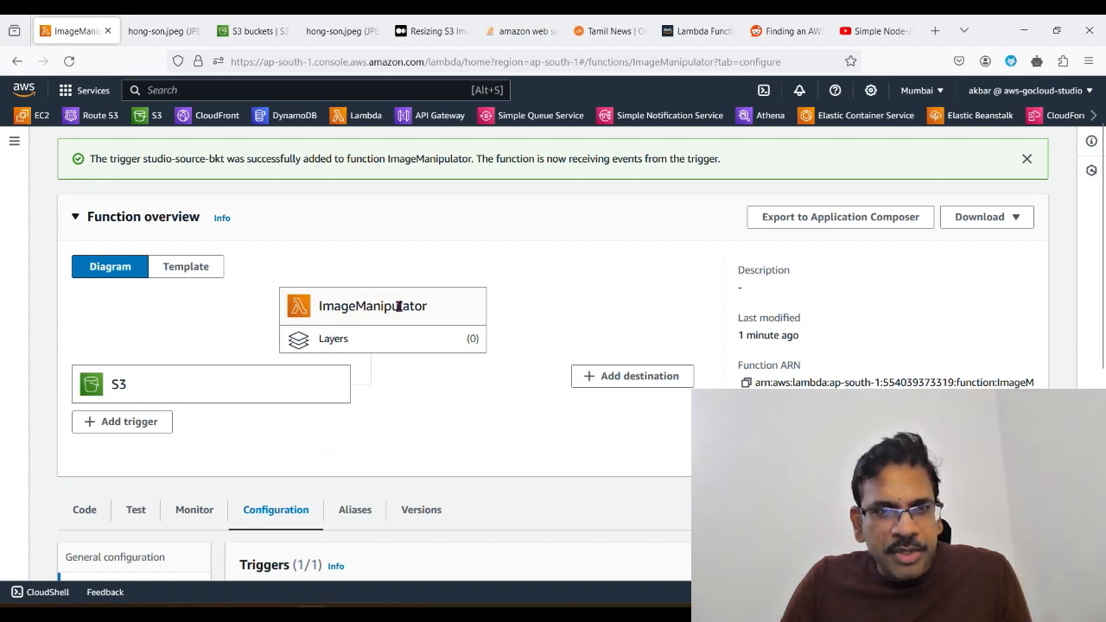
{"action": "scroll", "coordinate": [482, 523], "scroll_direction": "down", "scroll_amount": 3}
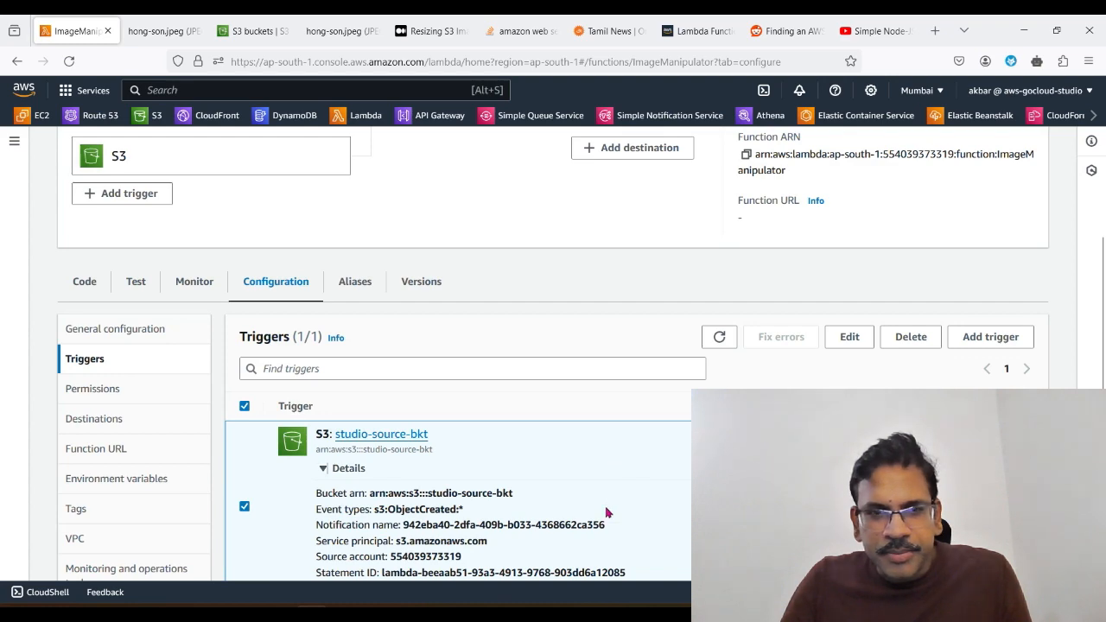
{"action": "scroll", "coordinate": [605, 511], "scroll_direction": "down", "scroll_amount": 3}
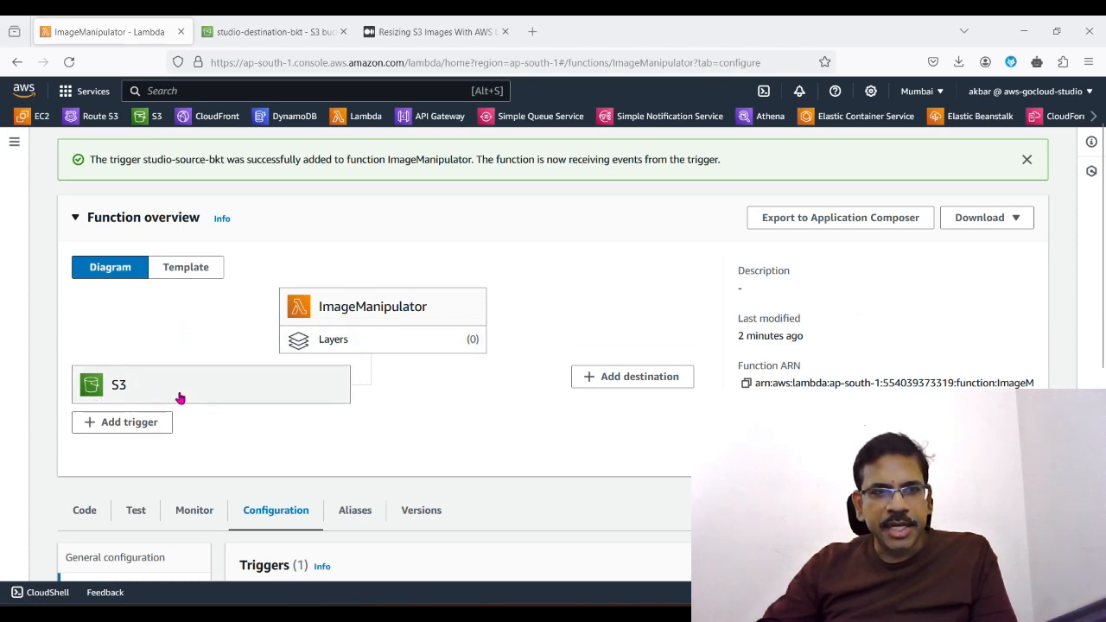
Step: Examine the S3 trigger's event type in its details and compare it with the function overview diagram
{"action": "scroll", "coordinate": [392, 518], "scroll_direction": "down", "scroll_amount": 3}
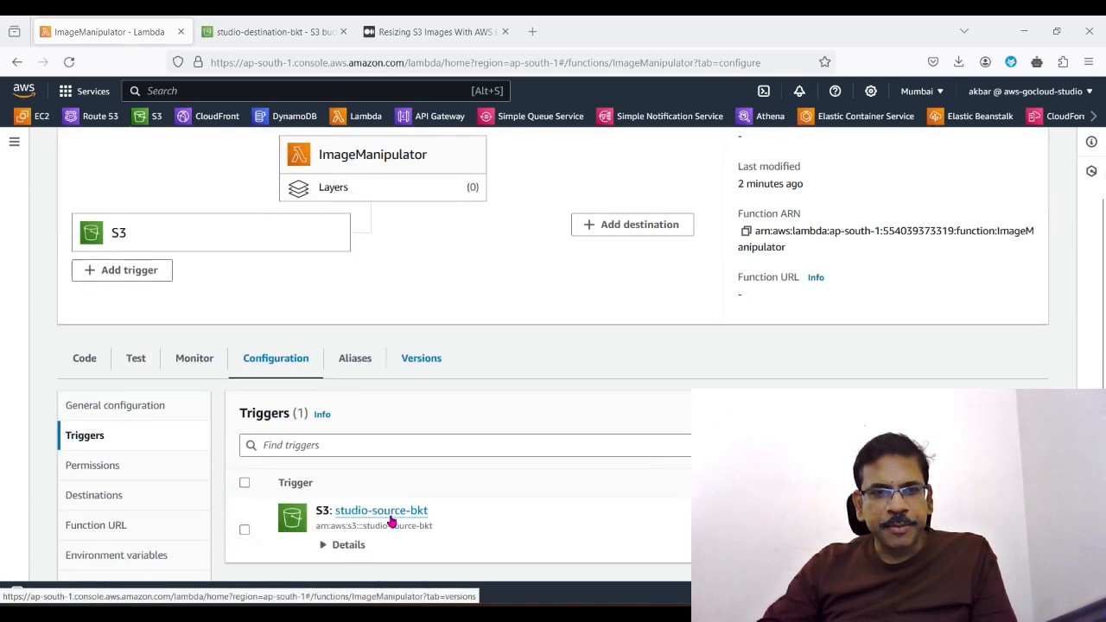
{"action": "scroll", "coordinate": [395, 516], "scroll_direction": "down", "scroll_amount": 1}
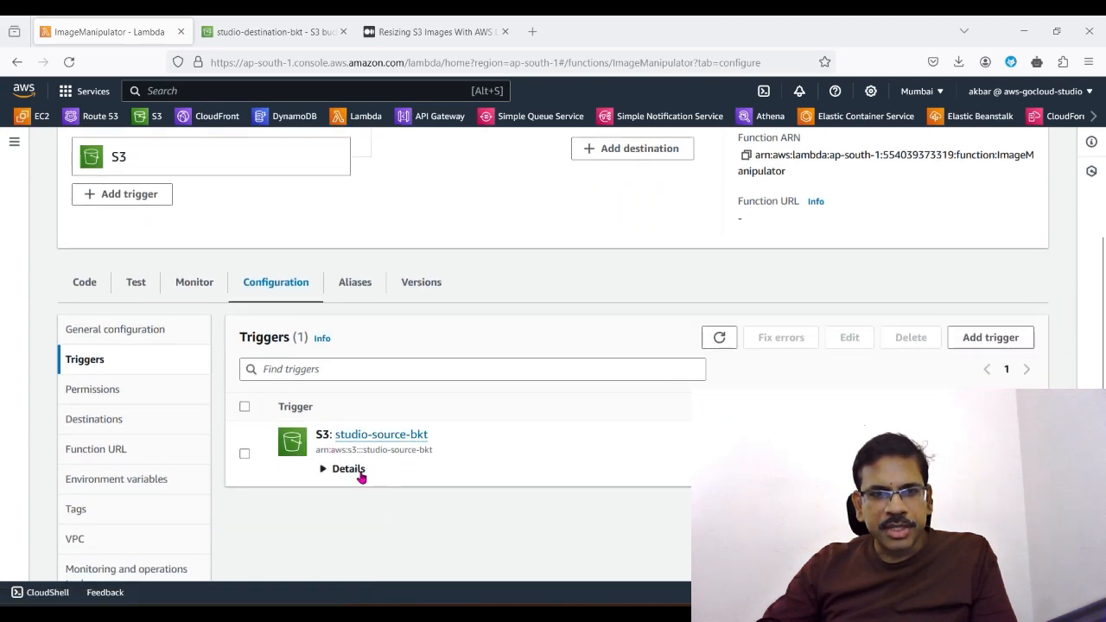
{"action": "left_click", "coordinate": [327, 471]}
{"action": "scroll", "coordinate": [339, 339], "scroll_direction": "down", "scroll_amount": 3}
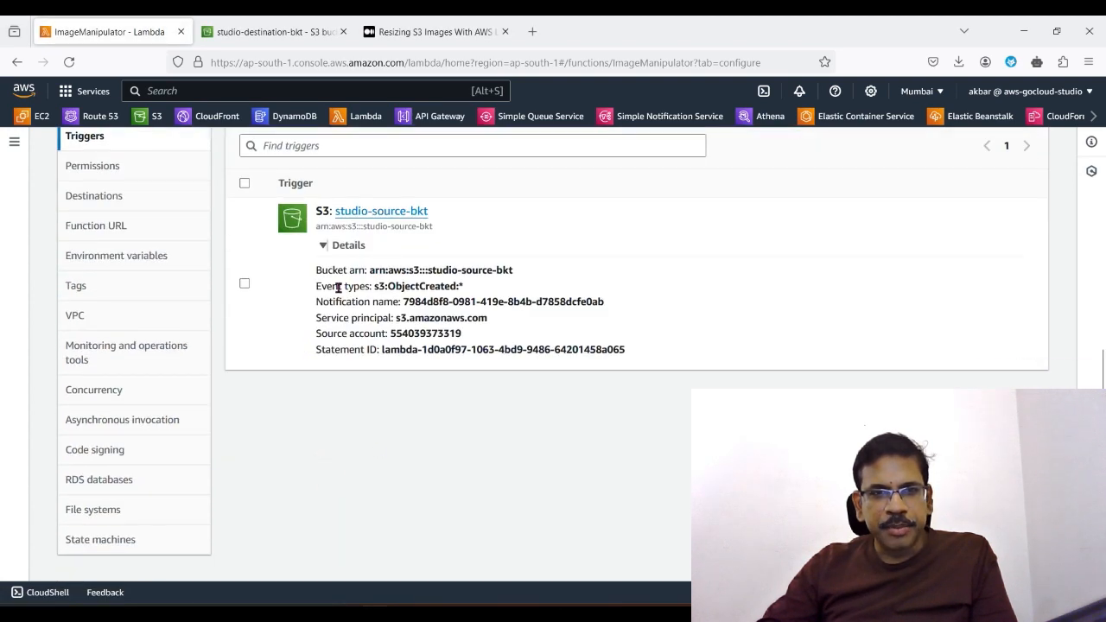
{"action": "left_click_drag", "start_coordinate": [386, 286], "coordinate": [481, 288]}
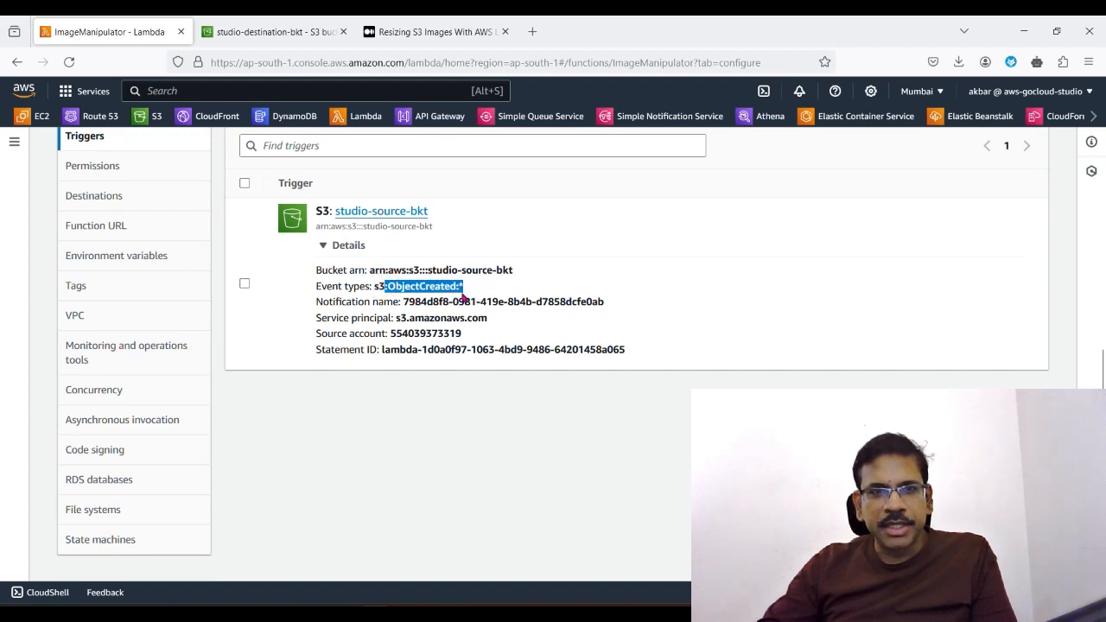
{"action": "scroll", "coordinate": [459, 338], "scroll_direction": "up", "scroll_amount": 6}
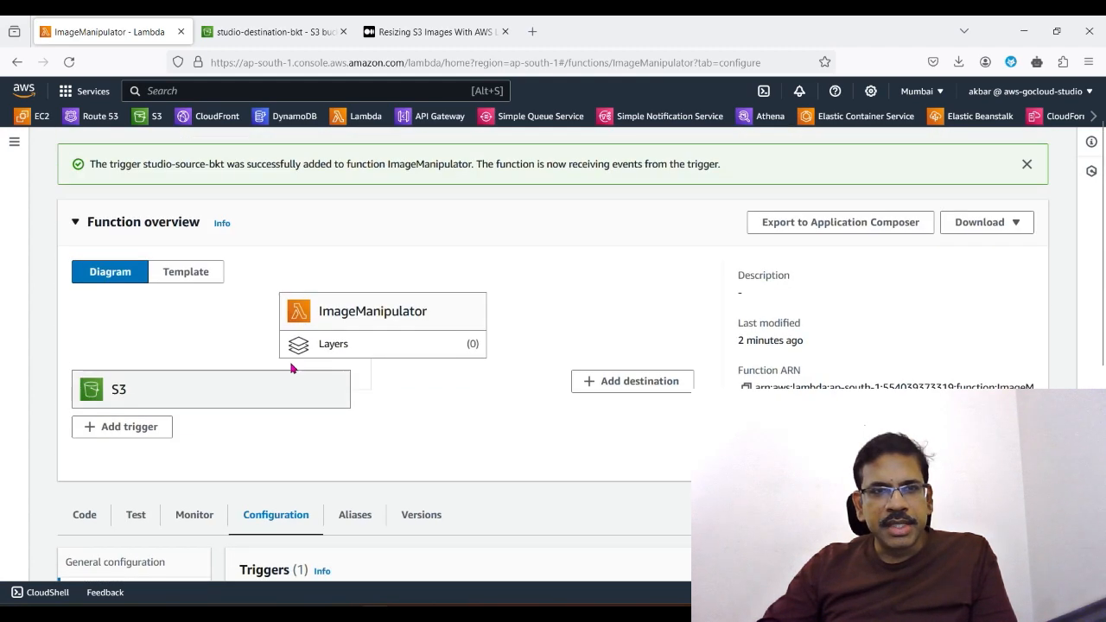
{"action": "scroll", "coordinate": [467, 476], "scroll_direction": "down", "scroll_amount": 5}
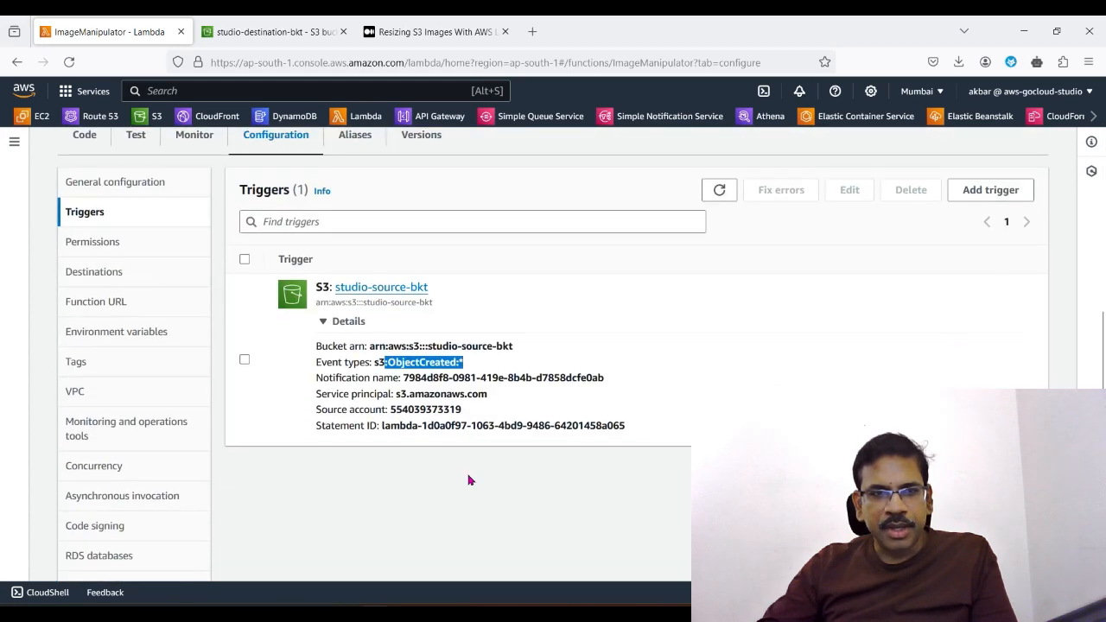
{"action": "scroll", "coordinate": [469, 481], "scroll_direction": "up", "scroll_amount": 4}
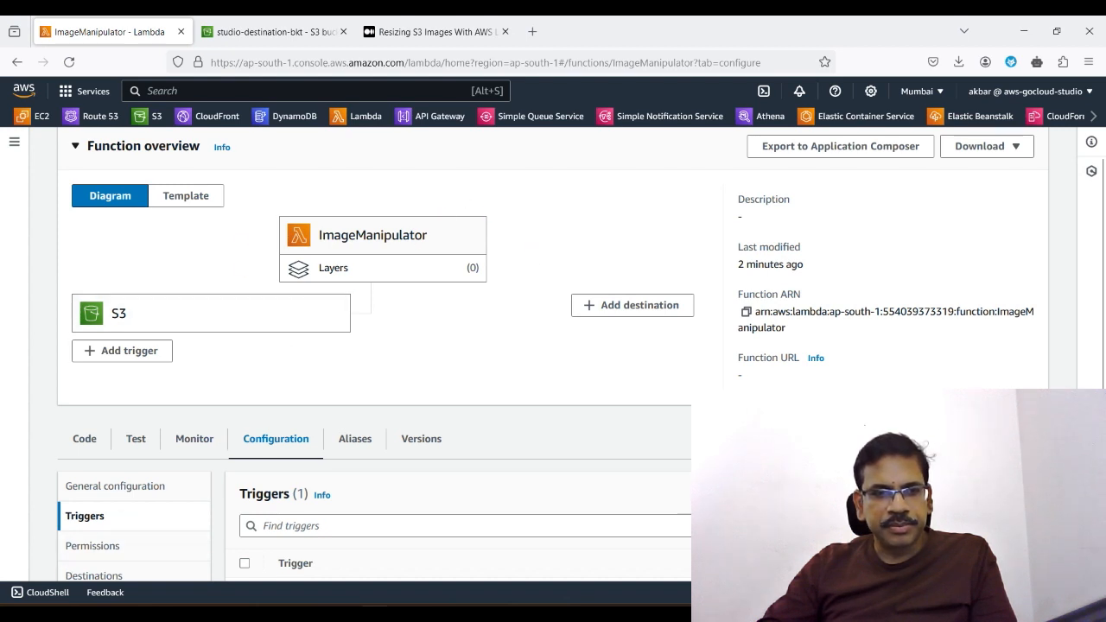
Step: Switch to File Explorer and create a folder named LambdaImageManipulator inside AWS Course on drive D
{"action": "key", "text": "alt+Tab"}
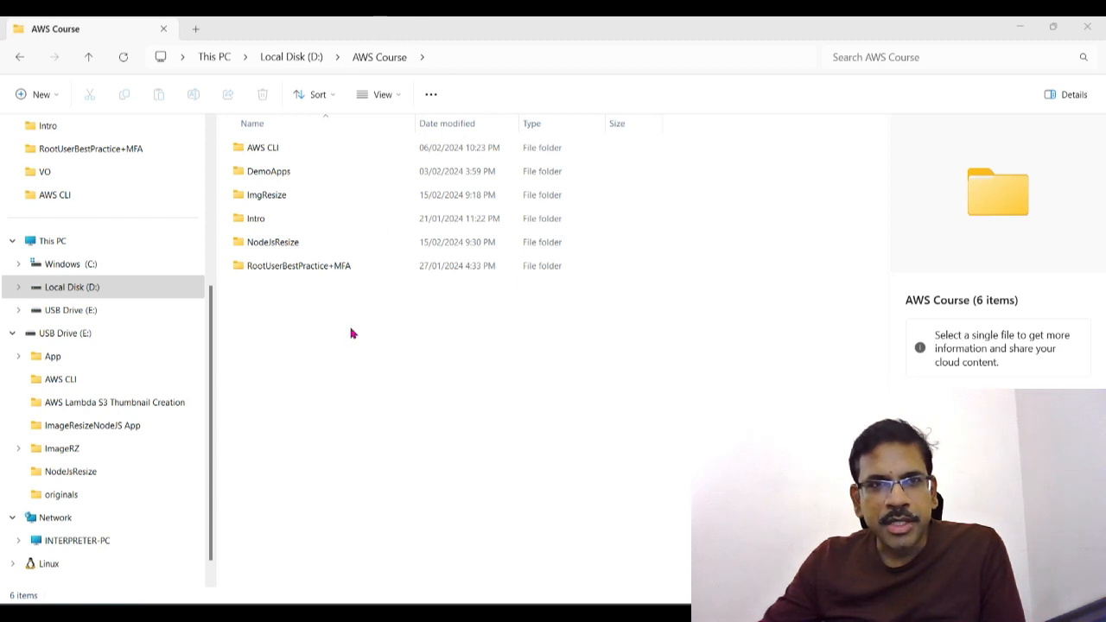
{"action": "right_click", "coordinate": [316, 345]}
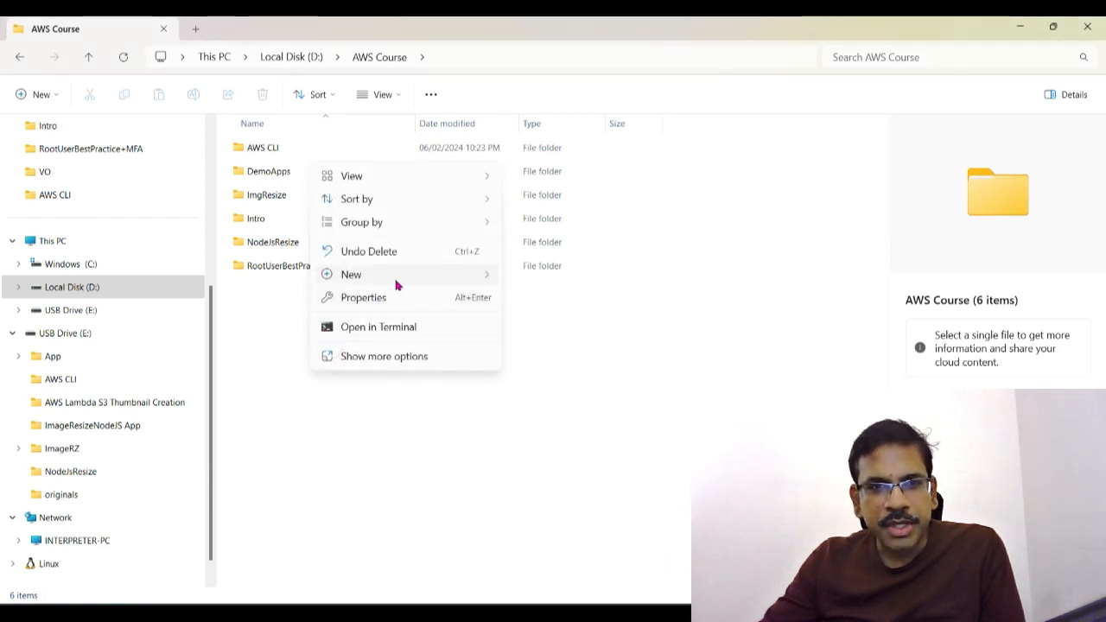
{"action": "mouse_move", "coordinate": [395, 277]}
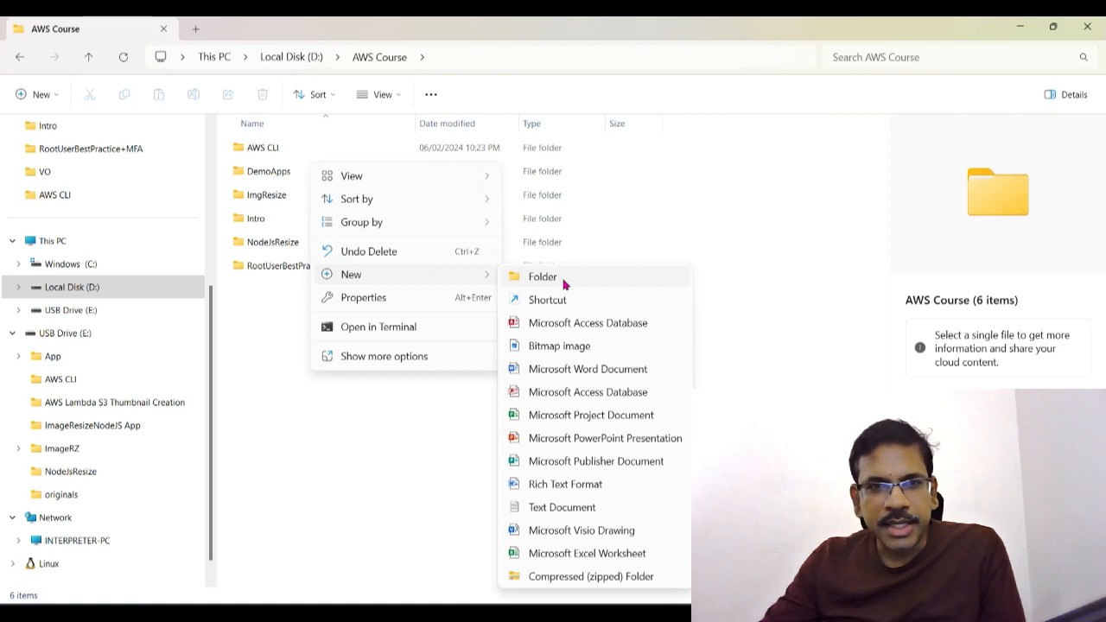
{"action": "left_click", "coordinate": [563, 277]}
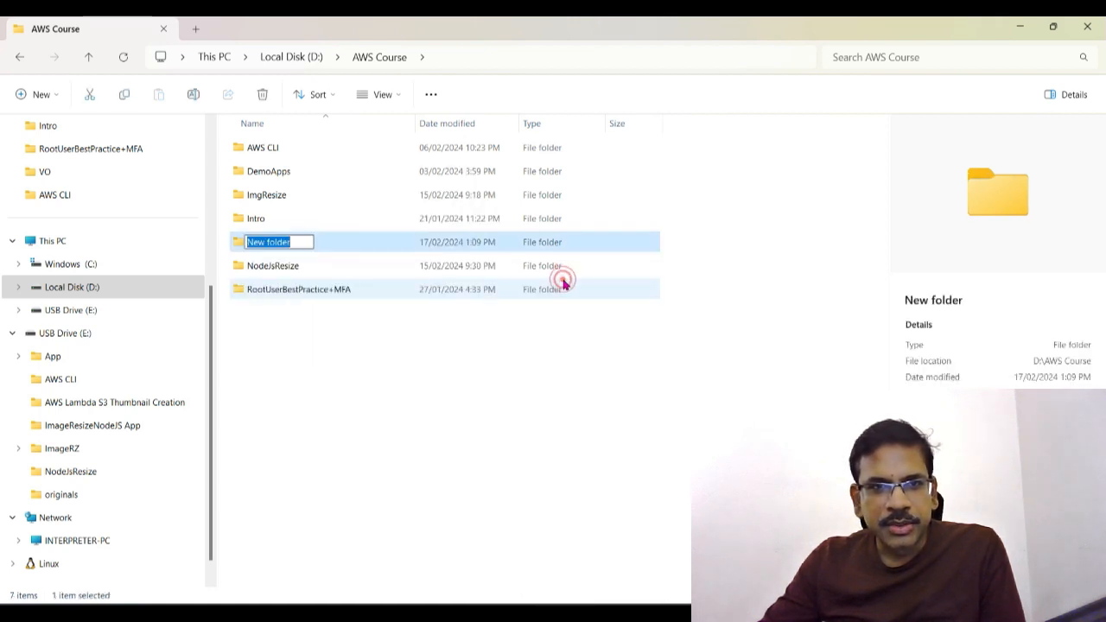
{"action": "key", "text": "BackSpace"}
{"action": "type", "text": "S"}
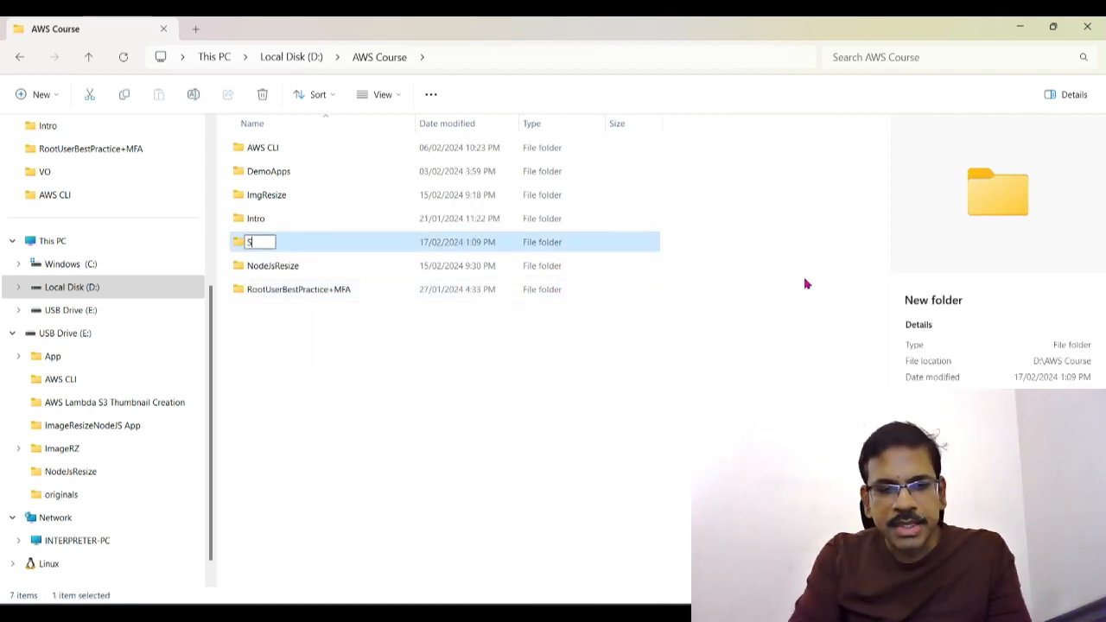
{"action": "type", "text": "Lambda"}
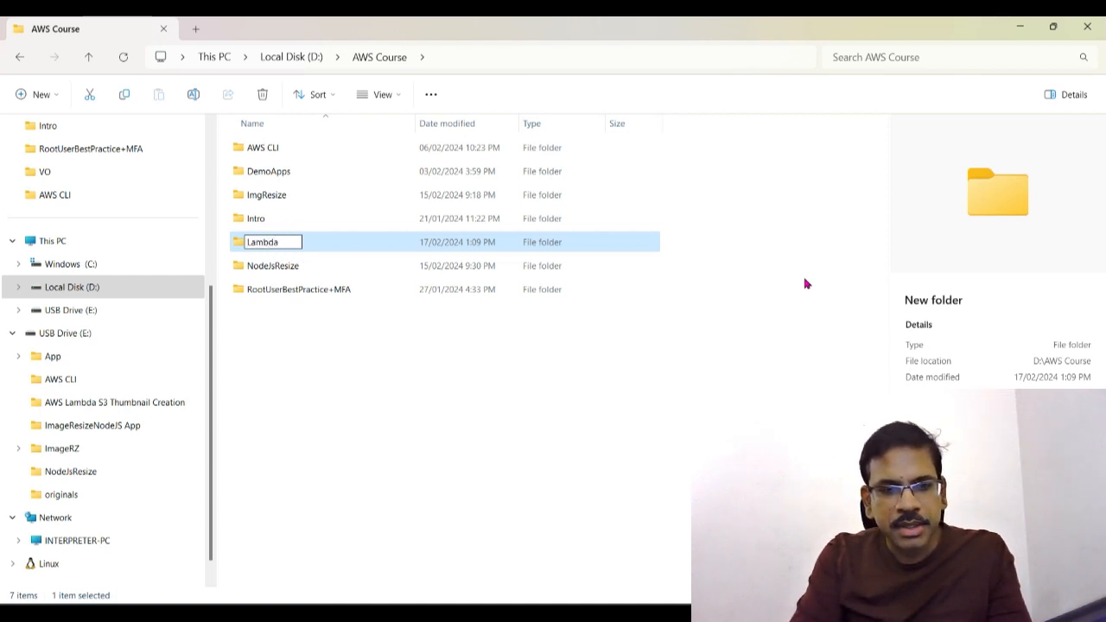
{"action": "type", "text": "ImageManip"}
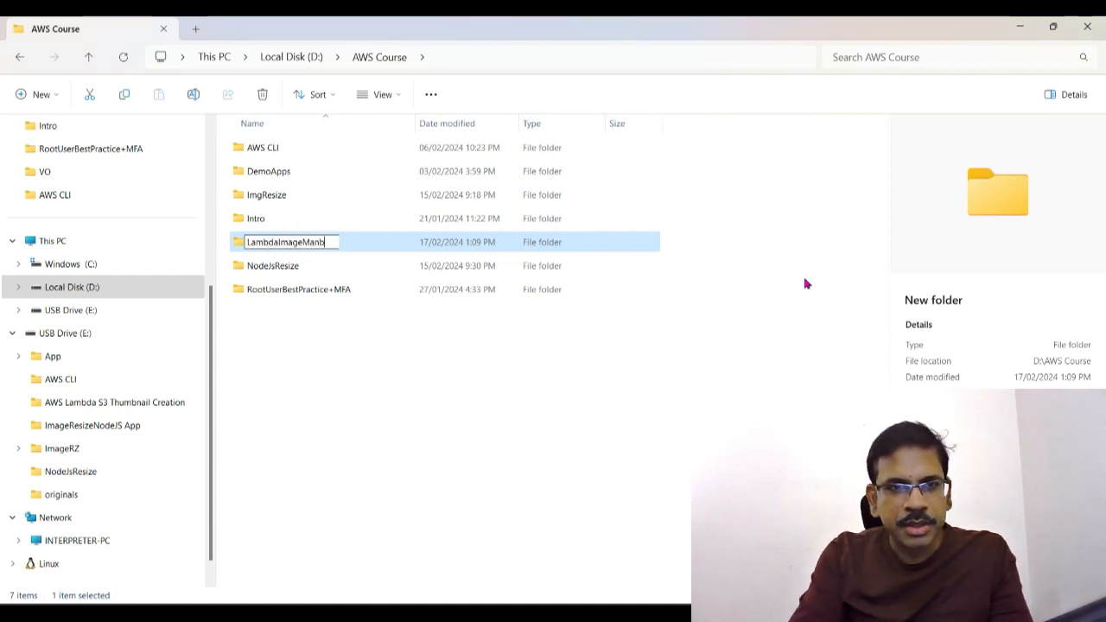
{"action": "type", "text": "ulator"}
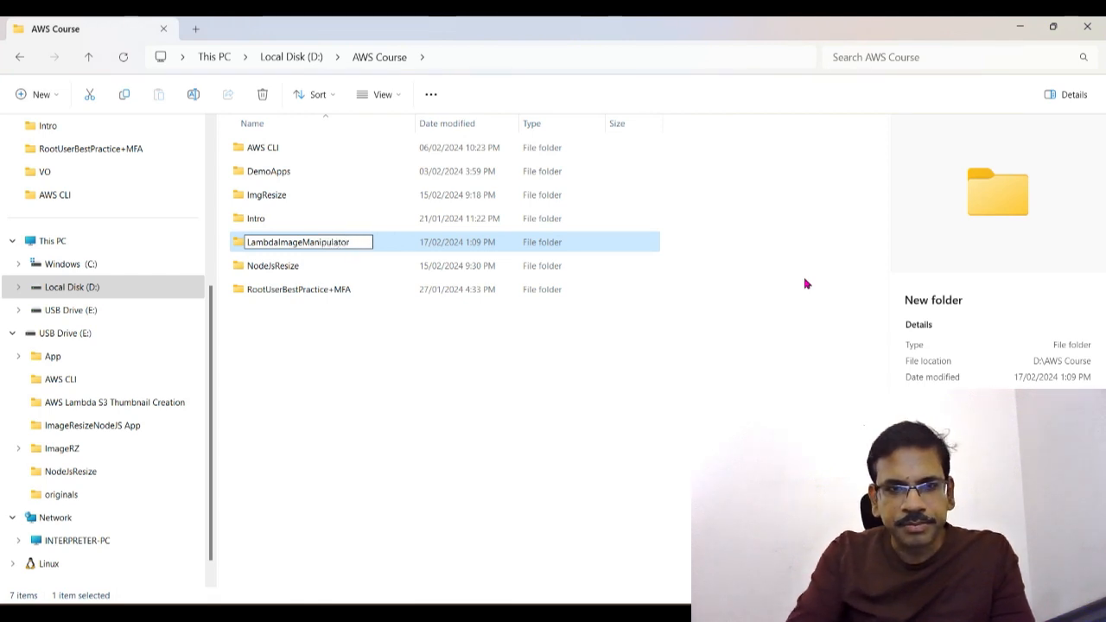
{"action": "key", "text": "Return"}
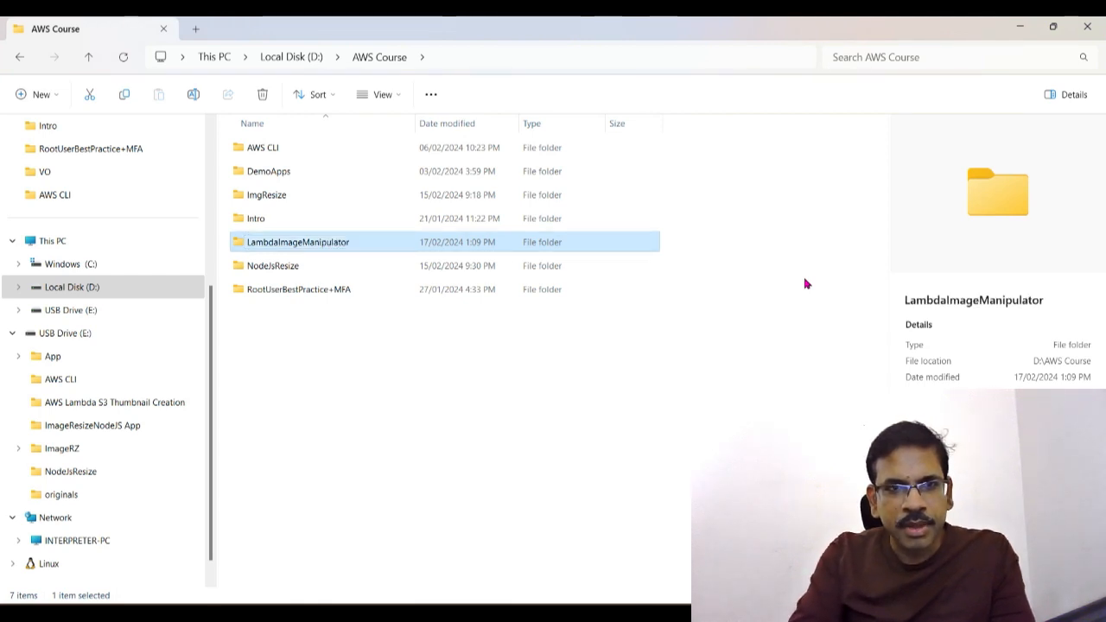
Step: Open a Git Bash terminal in the LambdaImageManipulator folder
{"action": "left_click", "coordinate": [526, 415]}
{"action": "left_click", "coordinate": [292, 244]}
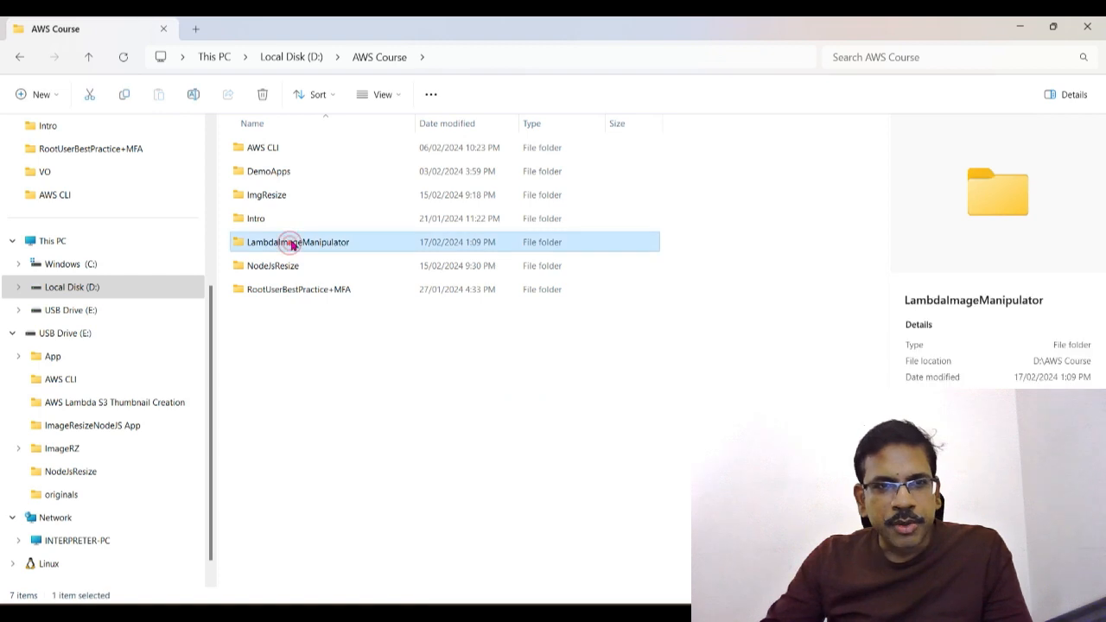
{"action": "right_click", "coordinate": [293, 243]}
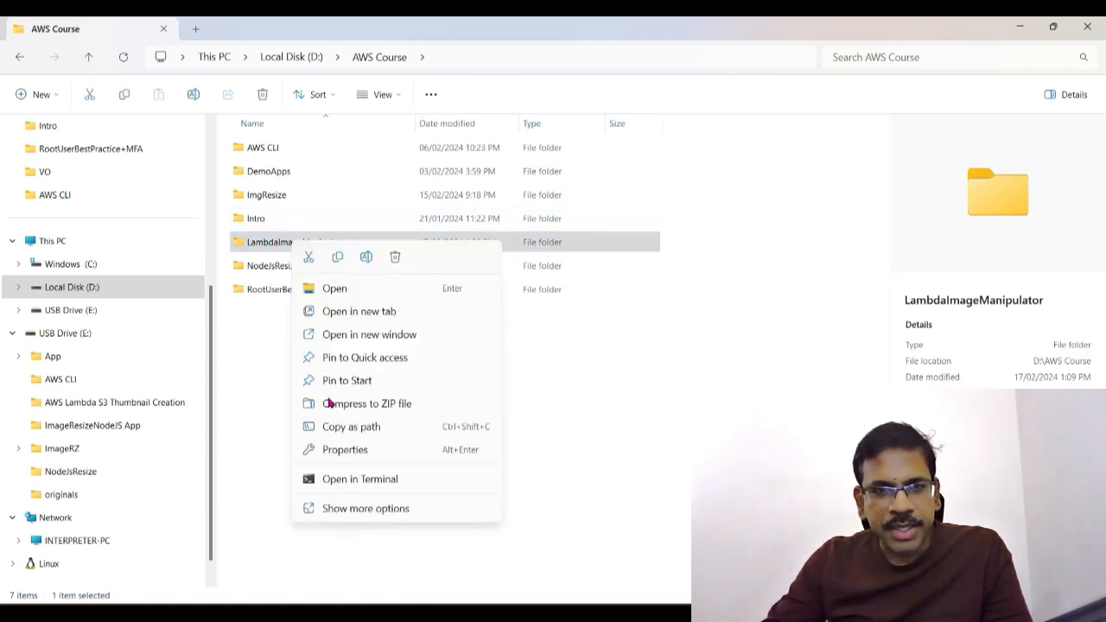
{"action": "left_click", "coordinate": [361, 511]}
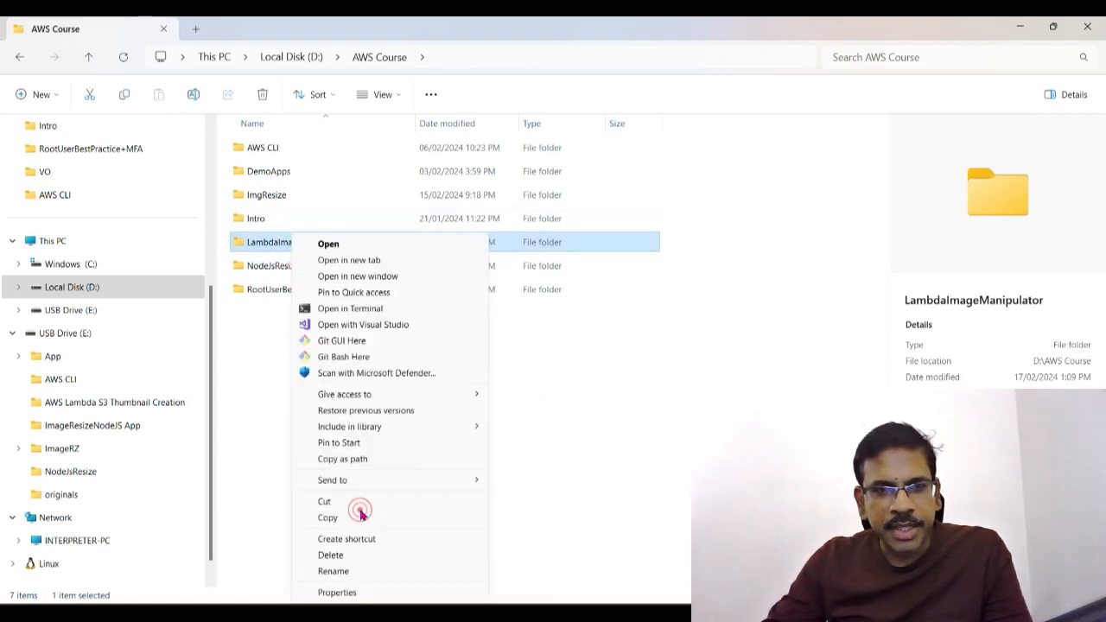
{"action": "left_click", "coordinate": [382, 357]}
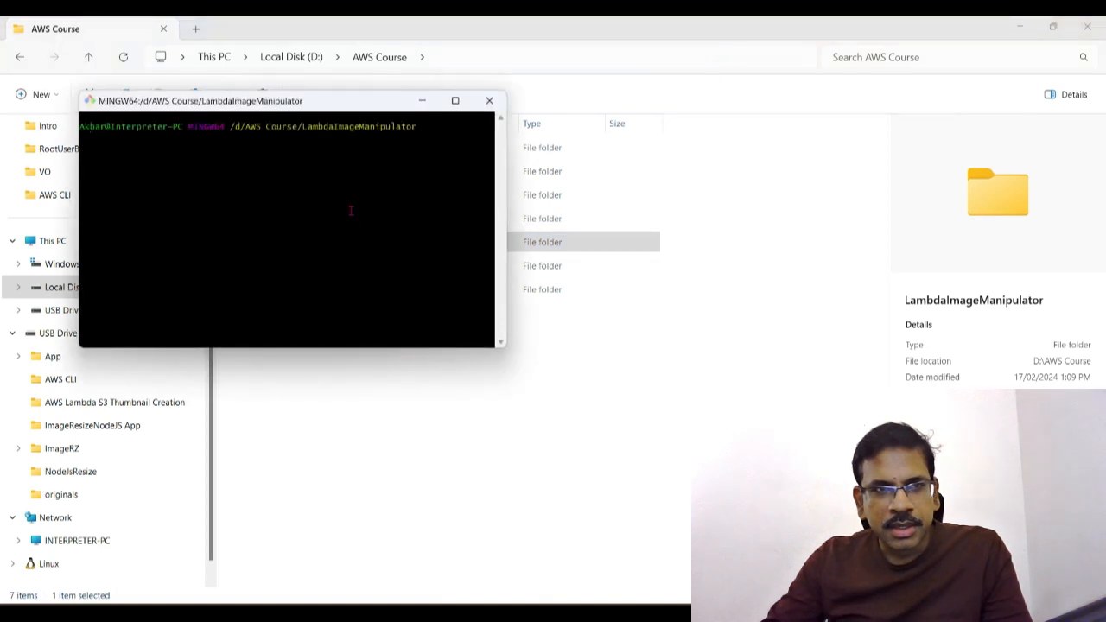
Step: Run "code ." to open the project folder in Visual Studio Code and collapse its file tree
{"action": "type", "text": "code"}
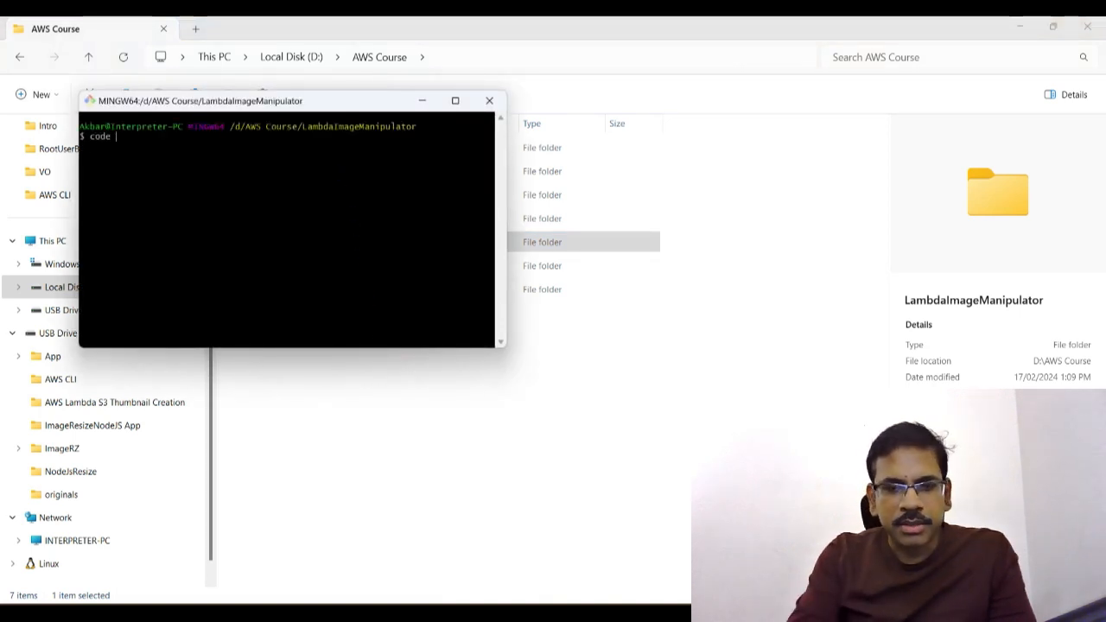
{"action": "type", "text": " ."}
{"action": "key", "text": "Return"}
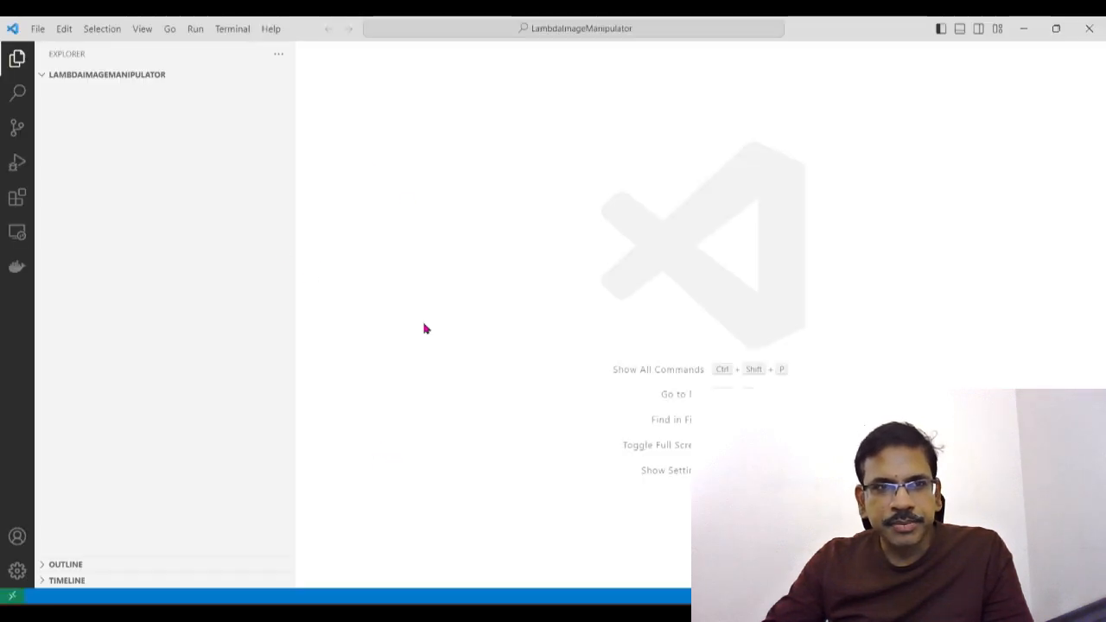
{"action": "left_click", "coordinate": [371, 54]}
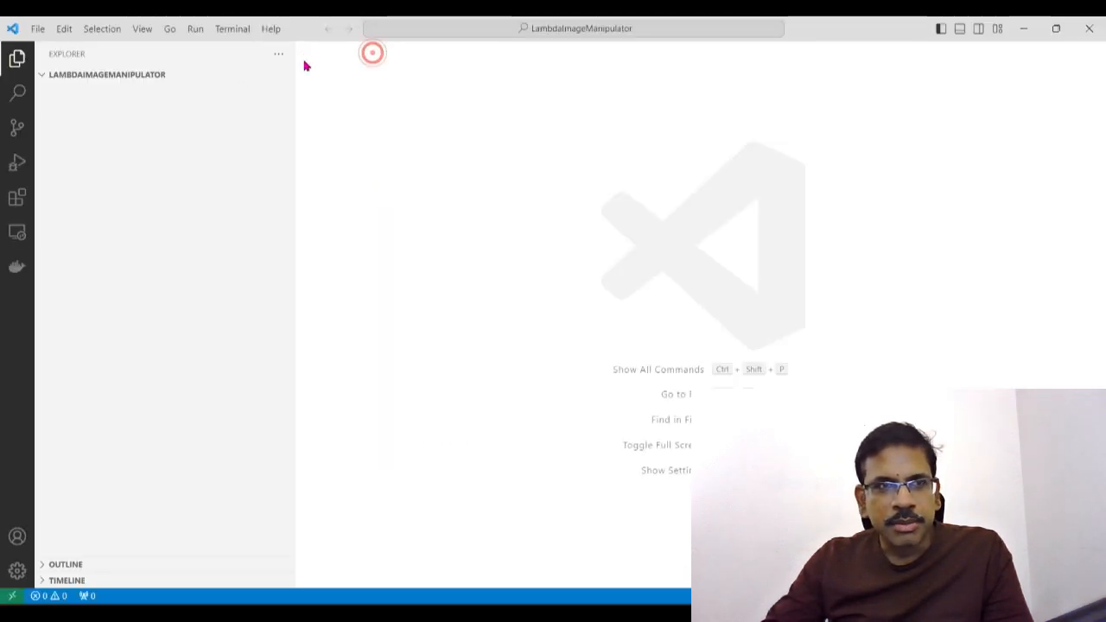
{"action": "left_click", "coordinate": [44, 76]}
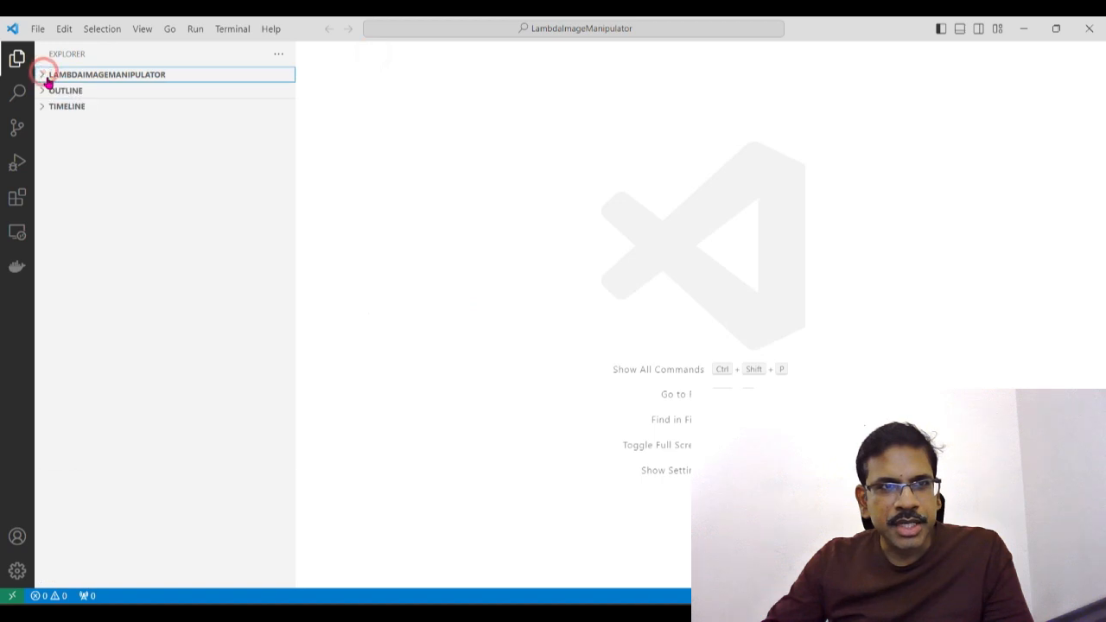
Step: Create a new file named index.js in the root of the LambdaImageManipulator project
{"action": "left_click", "coordinate": [44, 77]}
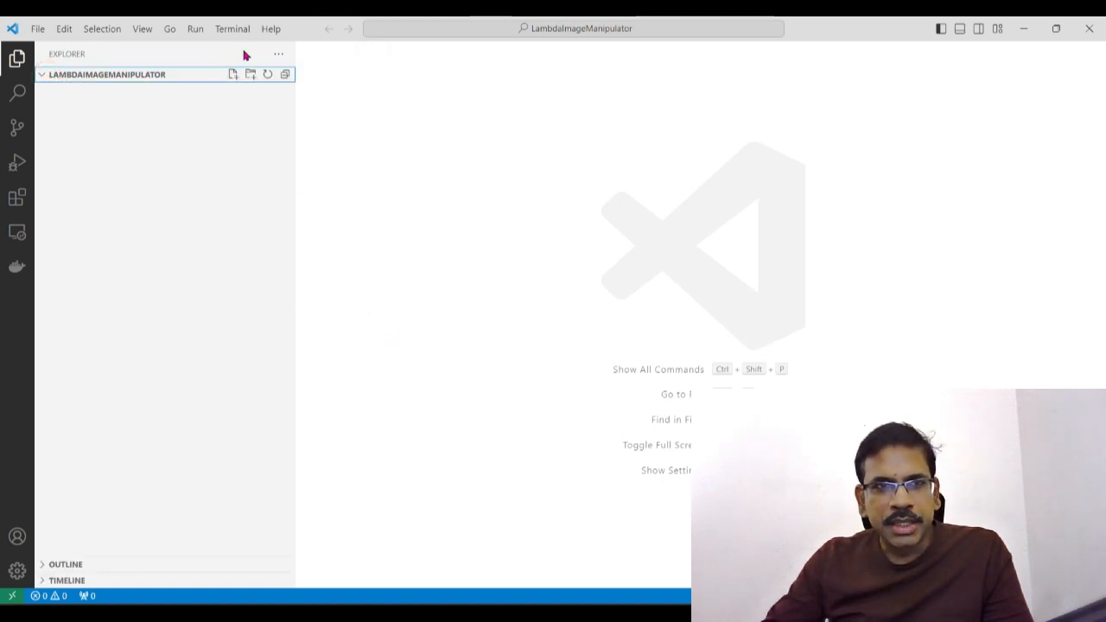
{"action": "left_click", "coordinate": [233, 77]}
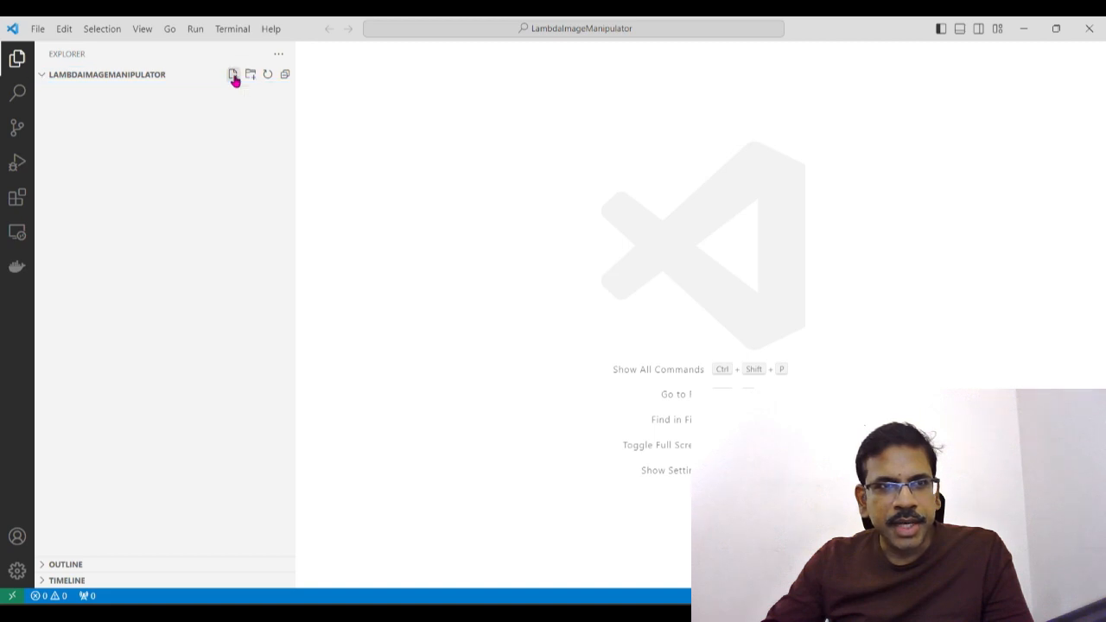
{"action": "type", "text": "index"}
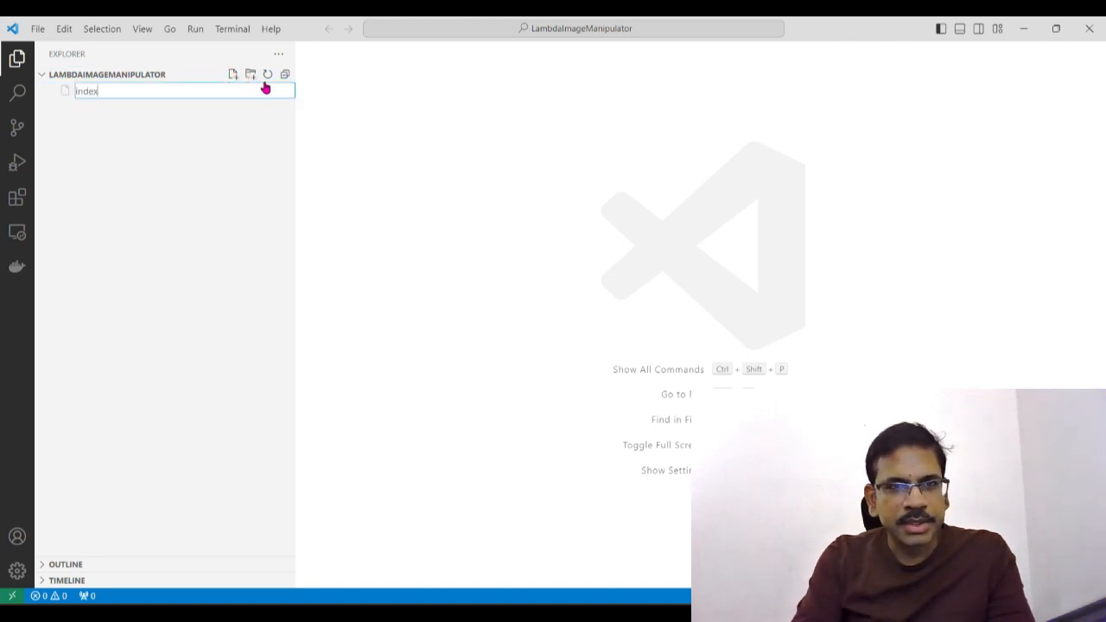
{"action": "type", "text": ".js"}
{"action": "key", "text": "Return"}
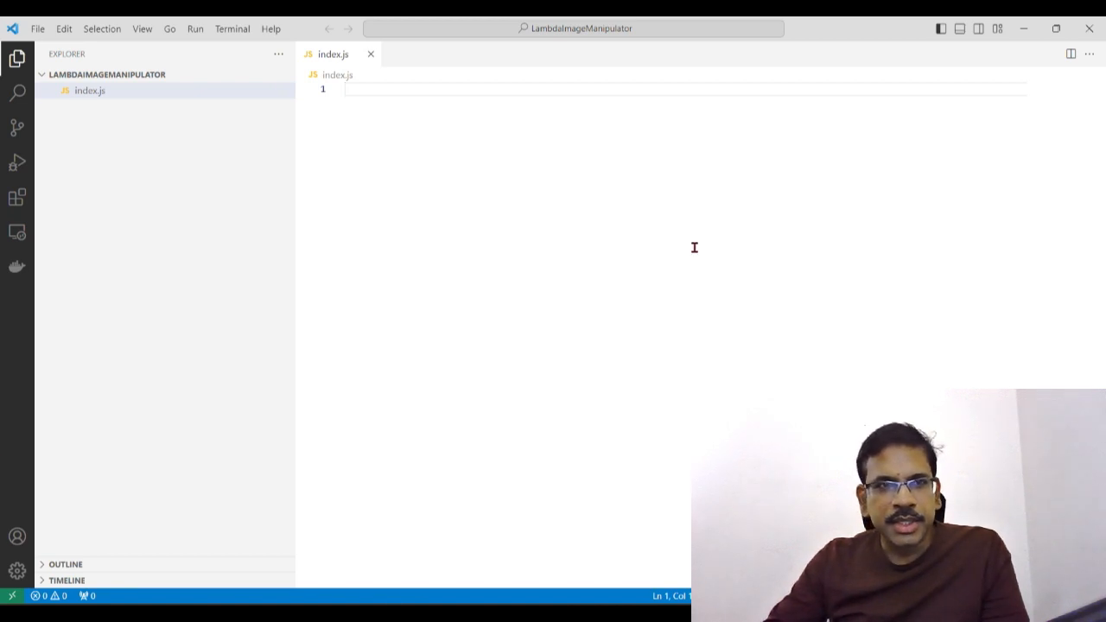
Step: Open a new integrated terminal in the project folder and enter the command "npm init -y"
{"action": "left_click", "coordinate": [233, 28]}
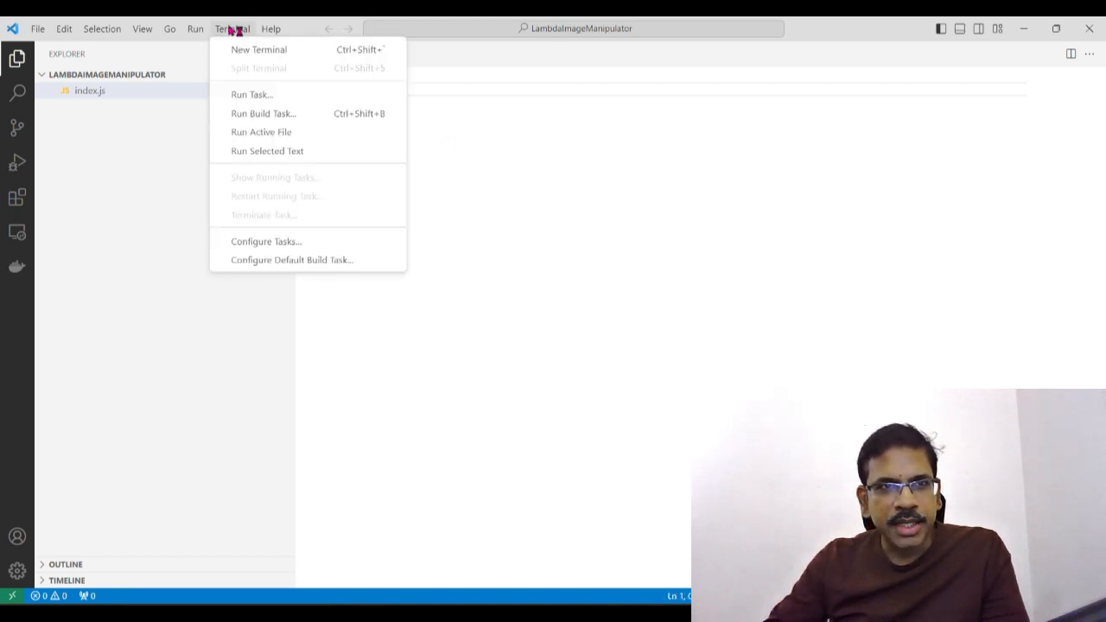
{"action": "left_click", "coordinate": [357, 52]}
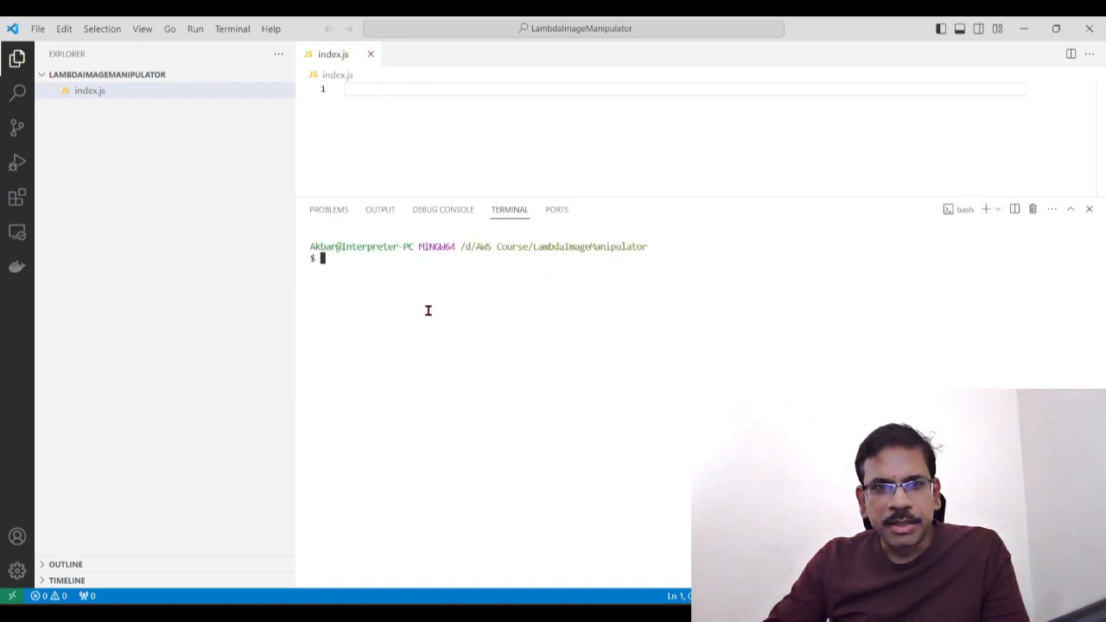
{"action": "left_click", "coordinate": [385, 273]}
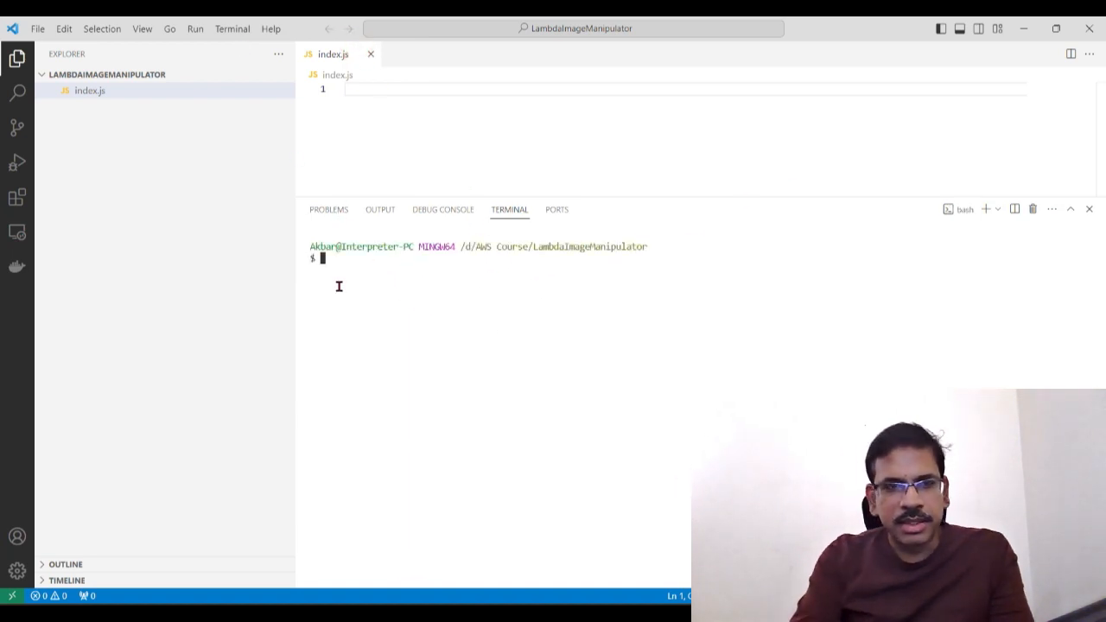
{"action": "type", "text": "npm "}
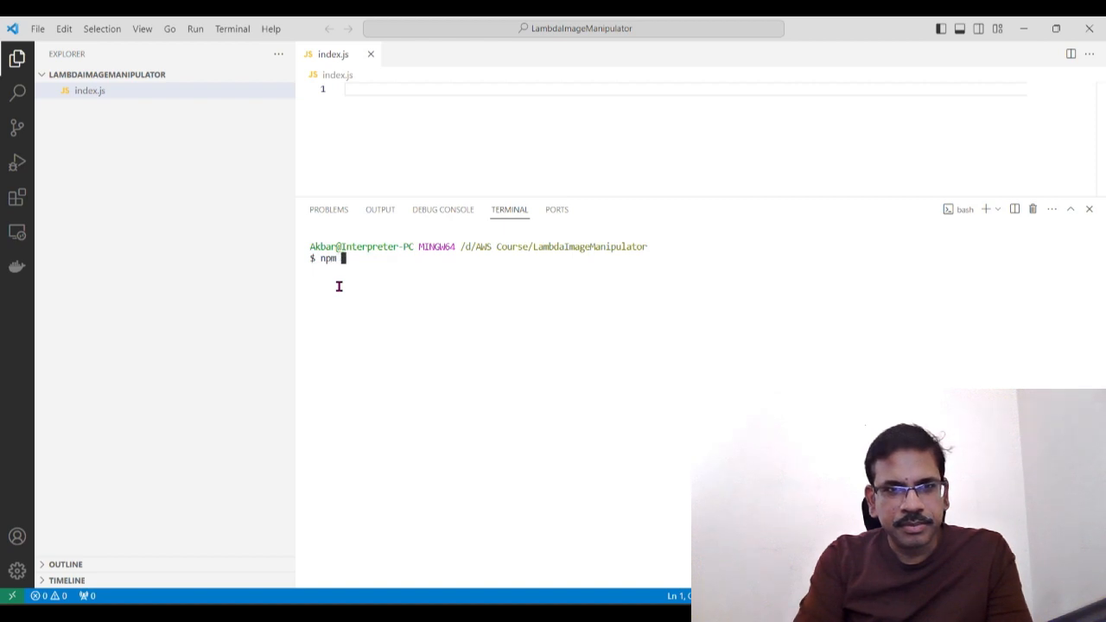
{"action": "type", "text": "init -"}
{"action": "type", "text": "y"}
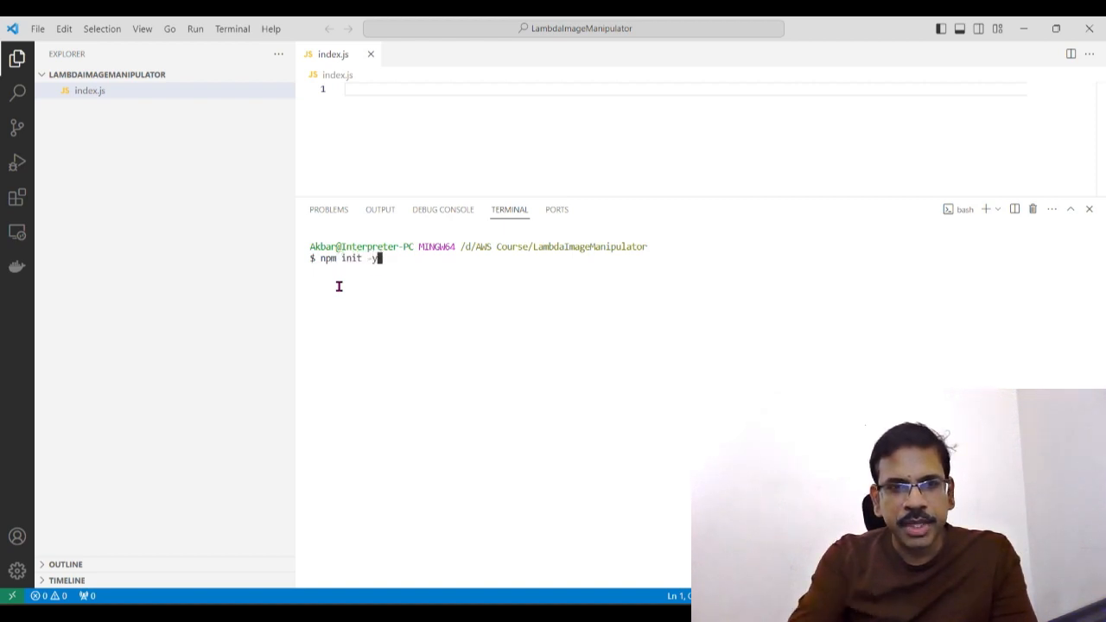
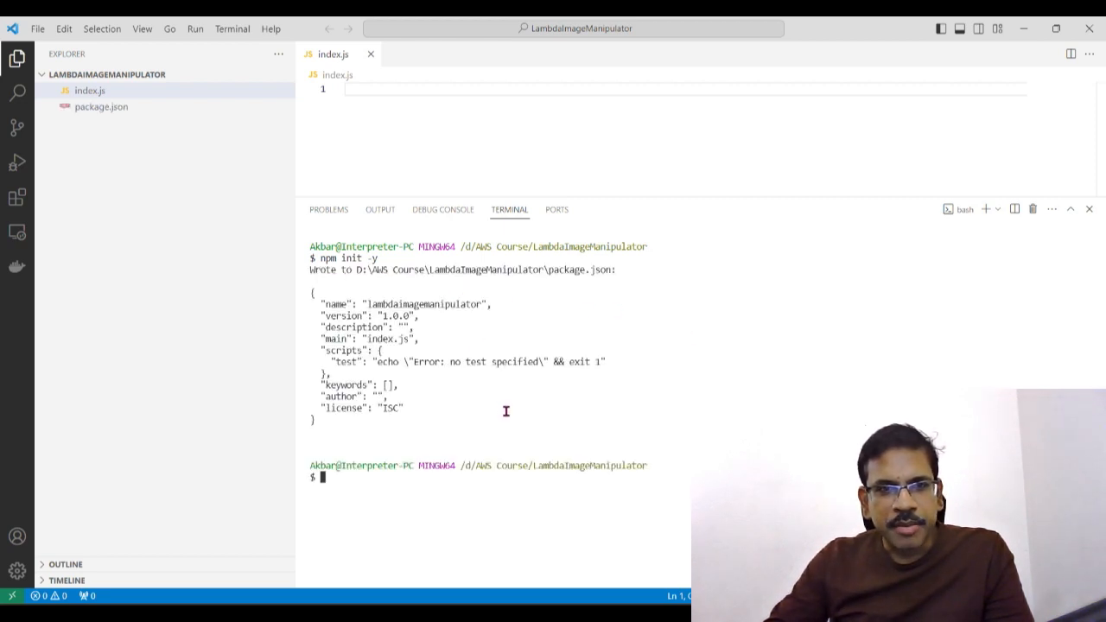
Step: Open package.json and reduce the terminal's height to give the editor more room
{"action": "left_click", "coordinate": [110, 110]}
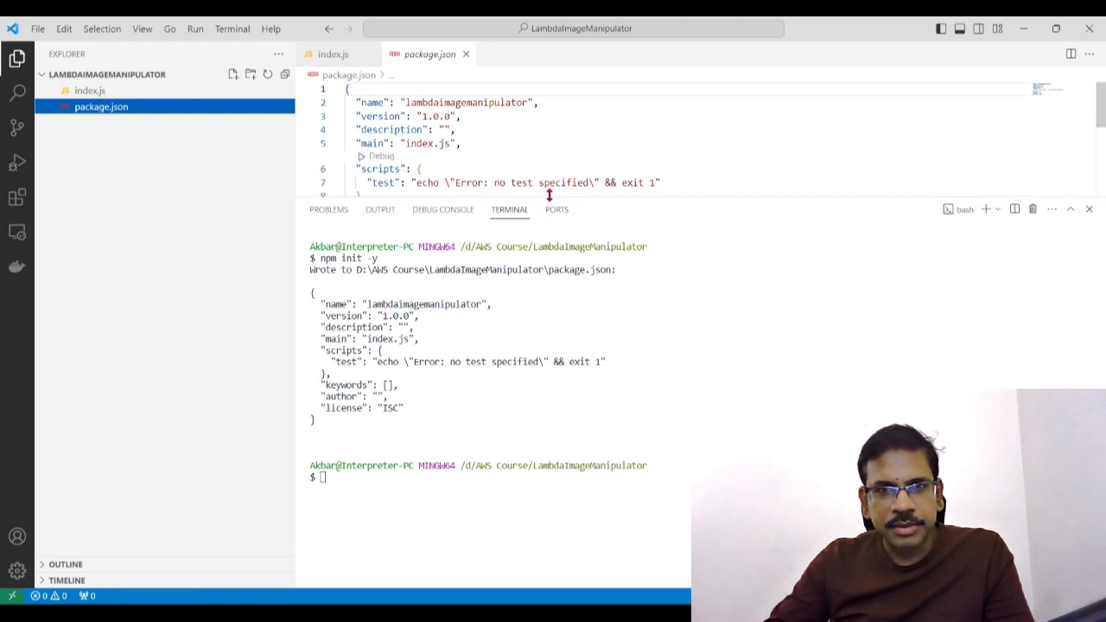
{"action": "left_click_drag", "start_coordinate": [548, 195], "coordinate": [536, 373]}
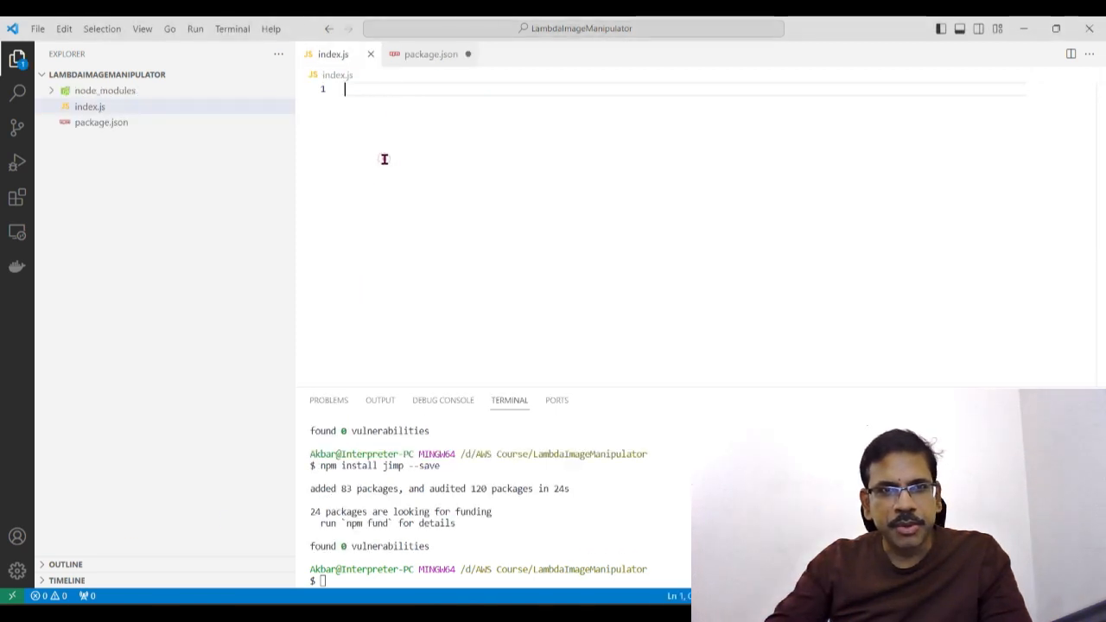
Step: Paste the copied image-resizing Lambda handler code into the empty index.js file
{"action": "right_click", "coordinate": [382, 84]}
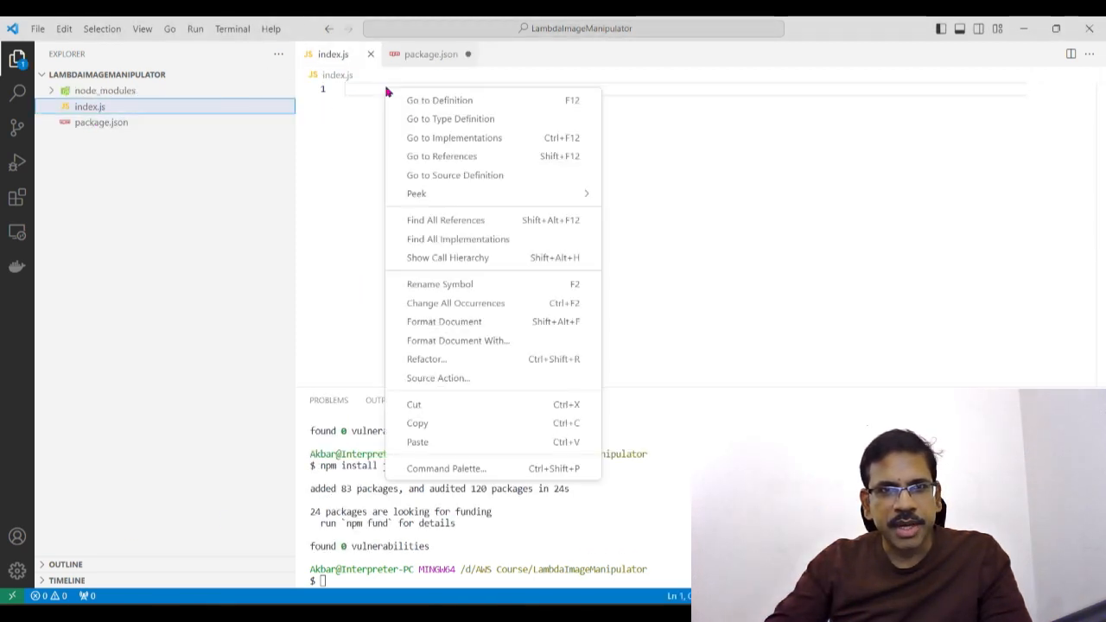
{"action": "left_click", "coordinate": [447, 443]}
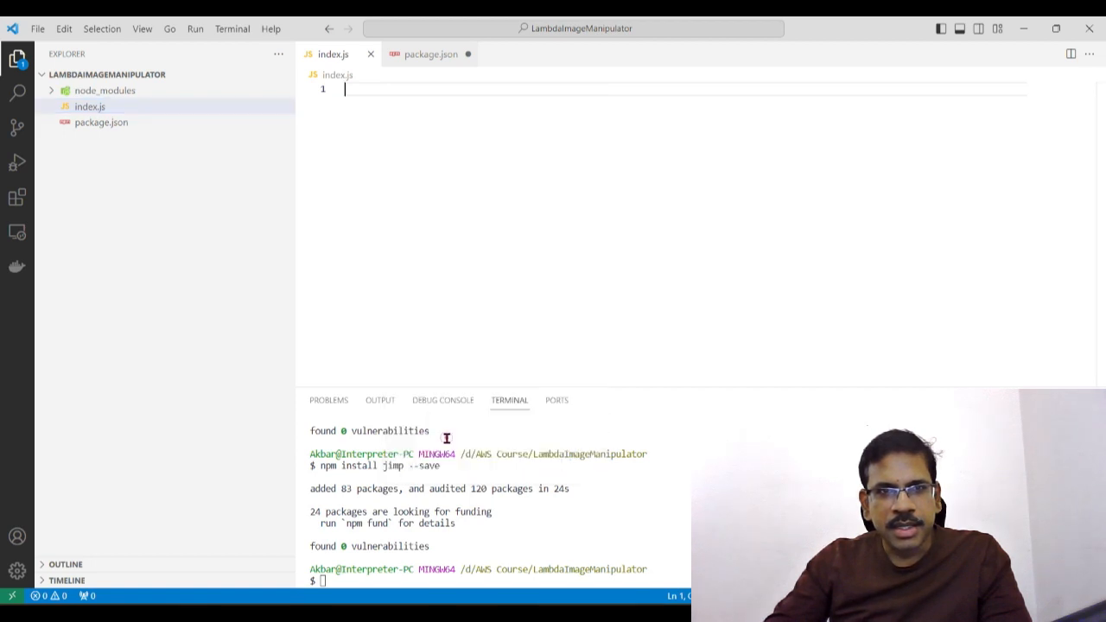
{"action": "left_click", "coordinate": [683, 298]}
{"action": "scroll", "coordinate": [637, 328], "scroll_direction": "up", "scroll_amount": 10}
{"action": "scroll", "coordinate": [592, 359], "scroll_direction": "up", "scroll_amount": 3}
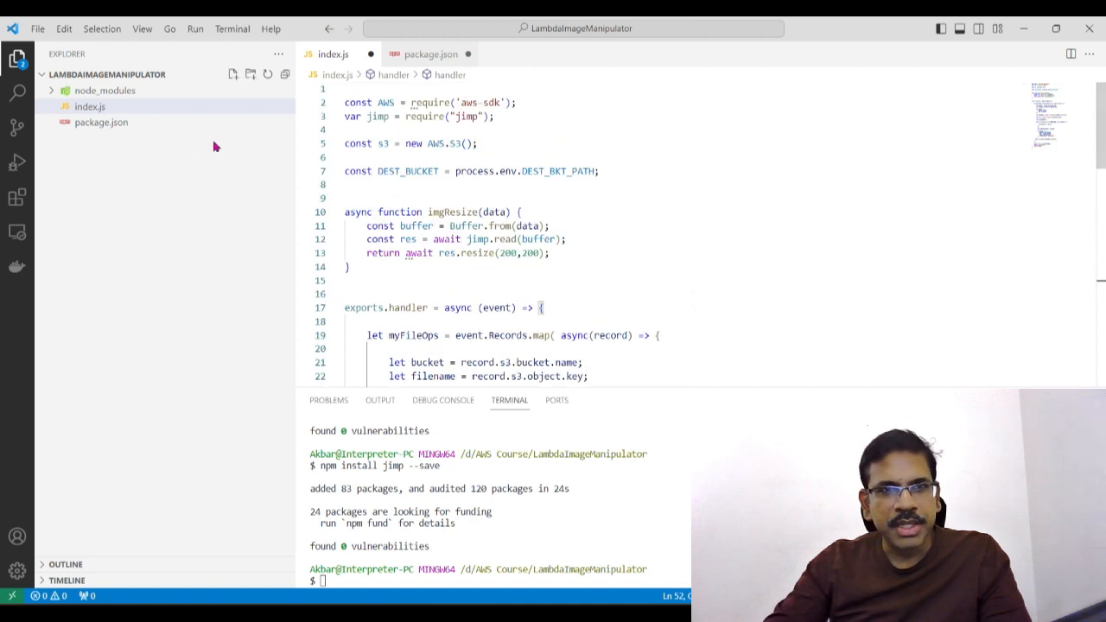
Step: Review the aws-sdk and jimp imports and the S3 client declaration at the start of index.js
{"action": "left_click", "coordinate": [545, 126]}
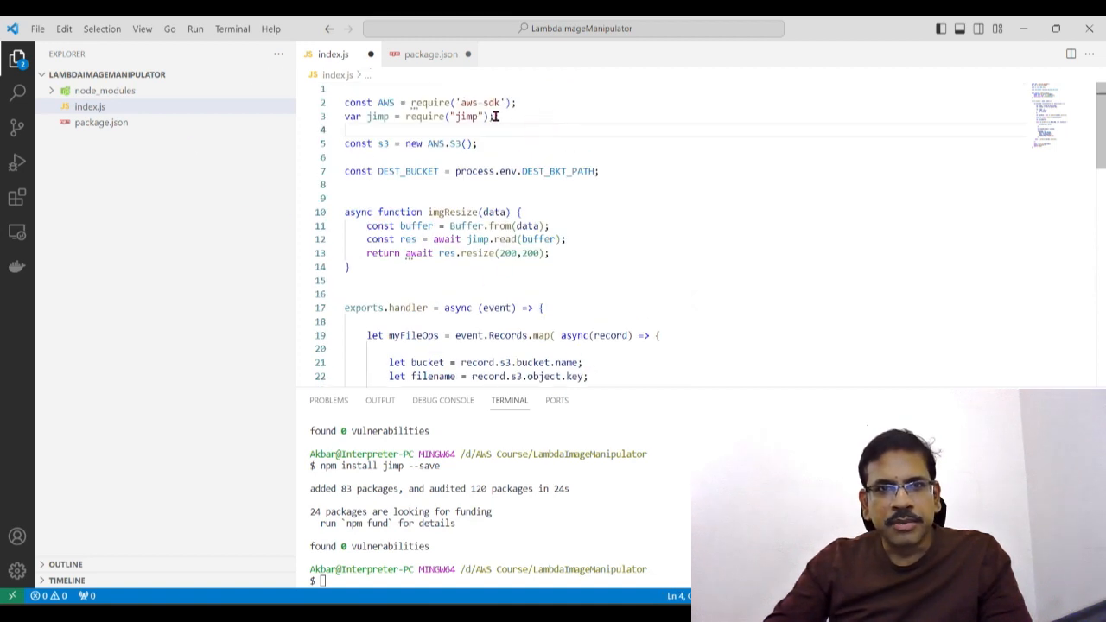
{"action": "left_click_drag", "start_coordinate": [516, 114], "coordinate": [346, 100]}
{"action": "left_click", "coordinate": [473, 128]}
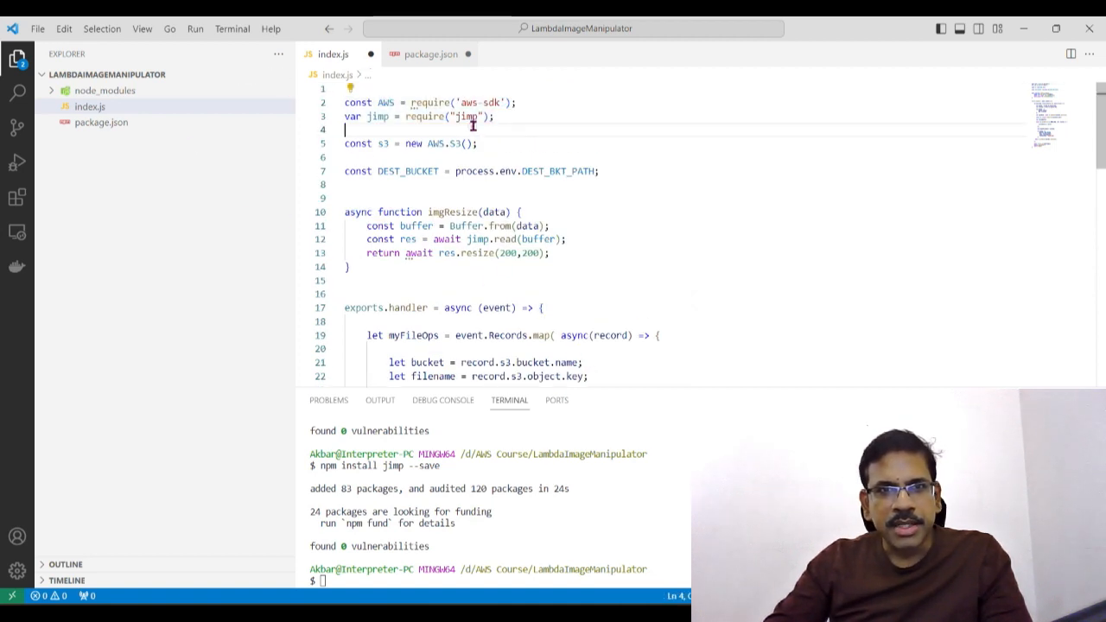
{"action": "left_click", "coordinate": [514, 122]}
{"action": "left_click", "coordinate": [508, 102]}
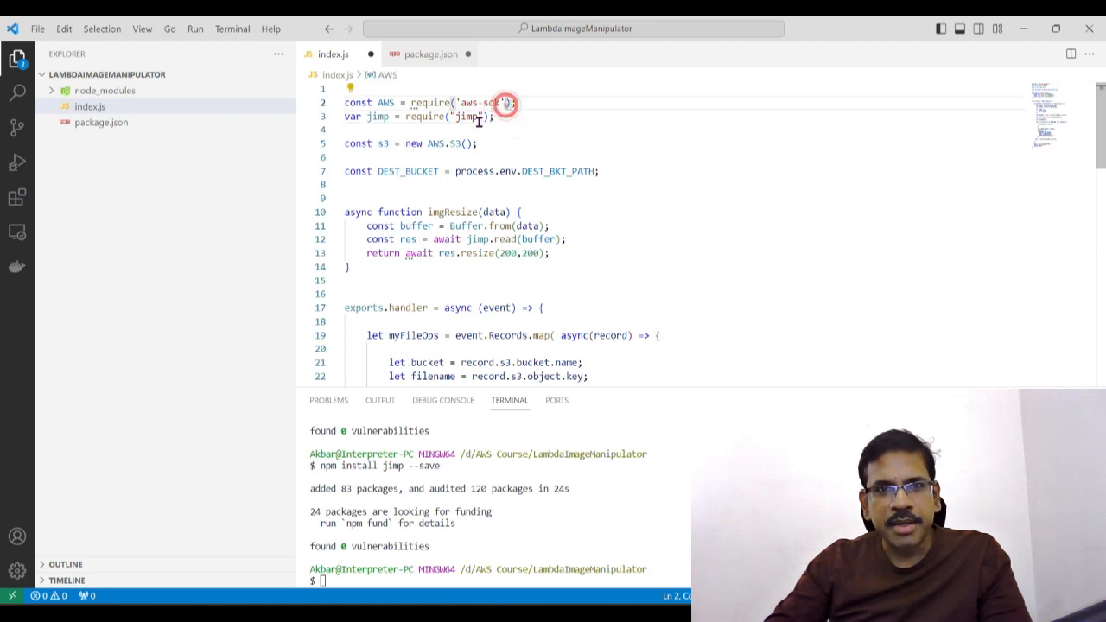
{"action": "double_click", "coordinate": [384, 102]}
{"action": "double_click", "coordinate": [378, 116]}
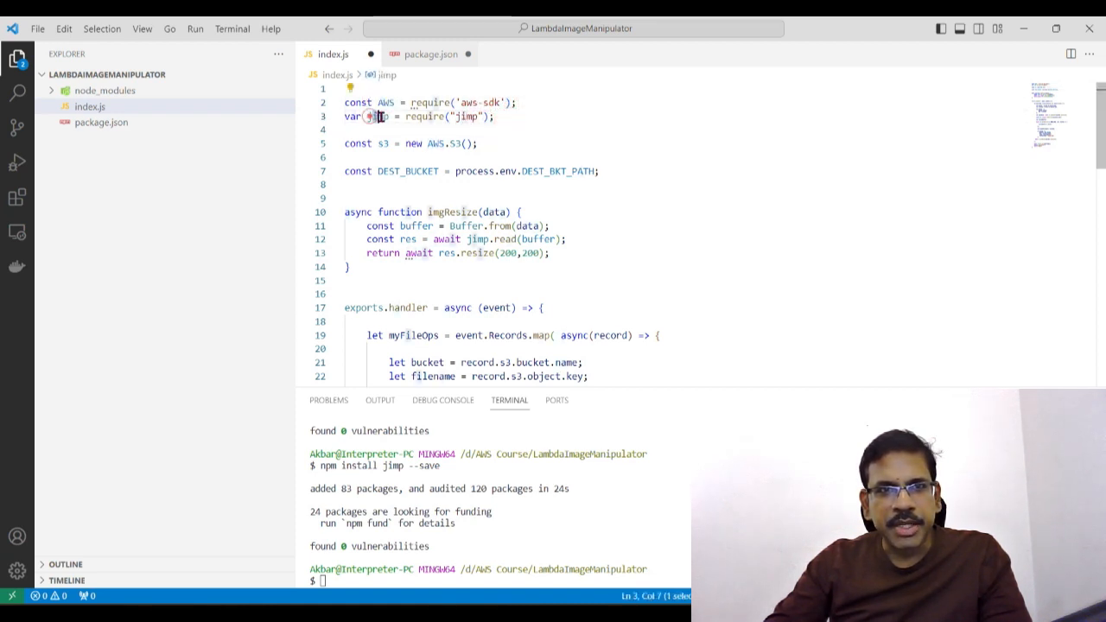
{"action": "left_click", "coordinate": [445, 154]}
{"action": "left_click", "coordinate": [497, 144]}
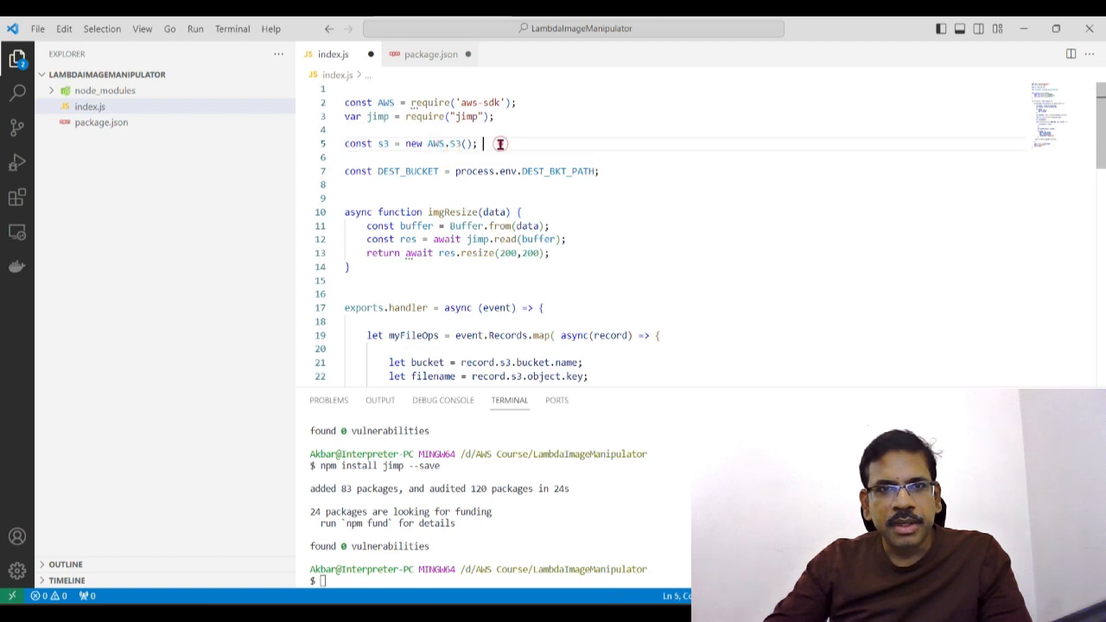
{"action": "left_click_drag", "start_coordinate": [430, 141], "coordinate": [485, 142]}
{"action": "left_click", "coordinate": [445, 171]}
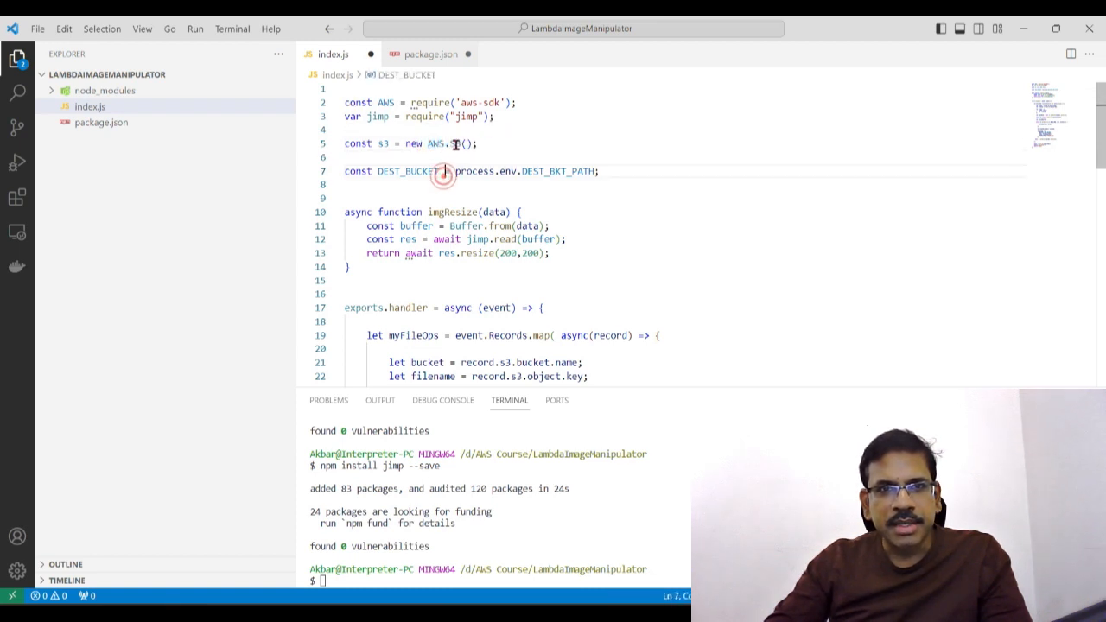
{"action": "left_click", "coordinate": [386, 145]}
Step: Examine the DEST_BUCKET constant in index.js and the DEST_BKT_PATH environment variable it reads from
{"action": "left_click", "coordinate": [495, 211]}
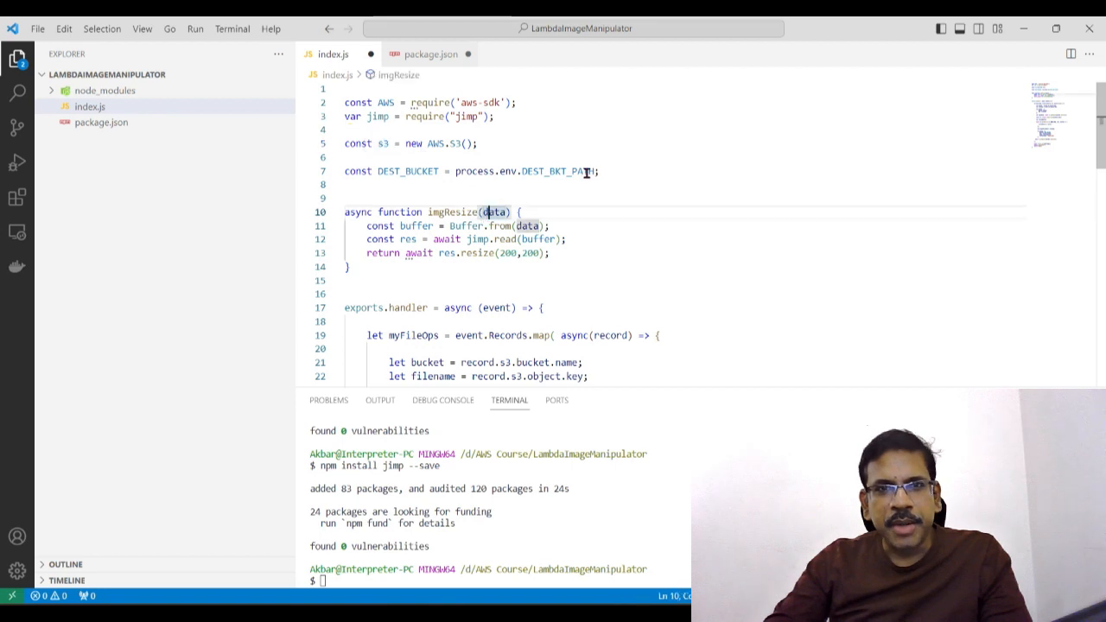
{"action": "left_click", "coordinate": [560, 198]}
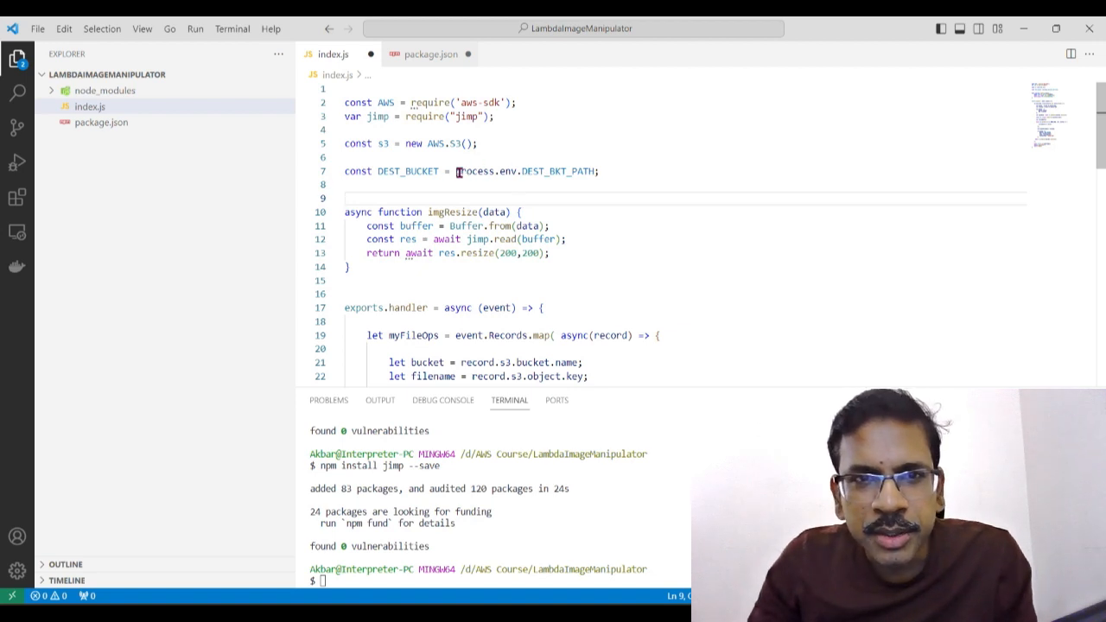
{"action": "left_click", "coordinate": [476, 194]}
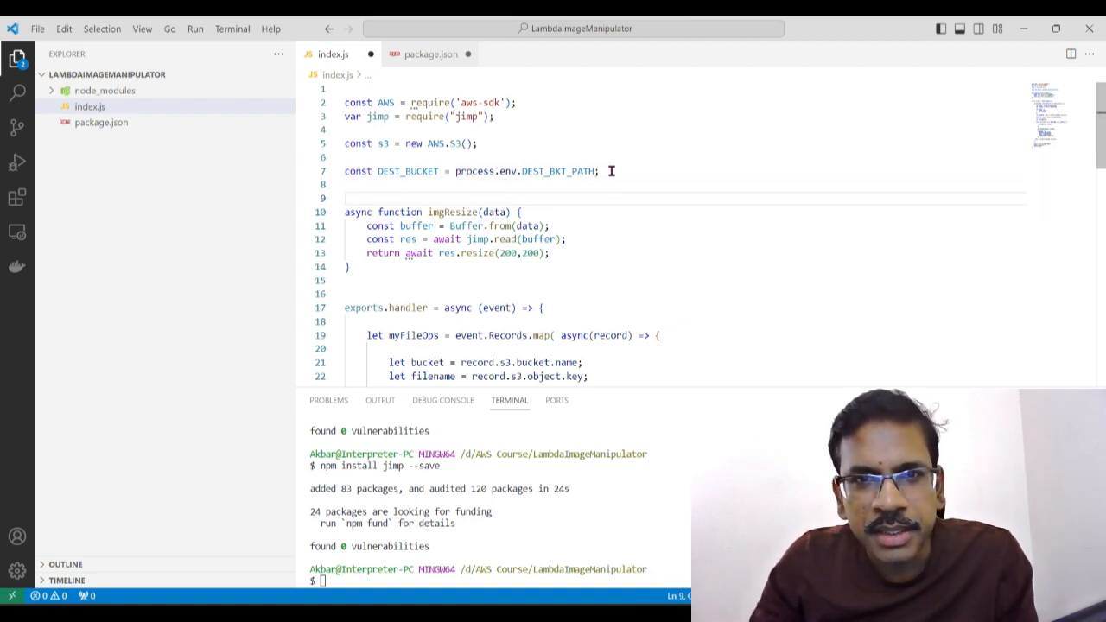
{"action": "mouse_move", "coordinate": [603, 172]}
{"action": "left_mouse_down"}
{"action": "mouse_move", "coordinate": [459, 171]}
{"action": "mouse_move", "coordinate": [594, 171]}
{"action": "left_mouse_up"}
{"action": "left_click", "coordinate": [569, 184]}
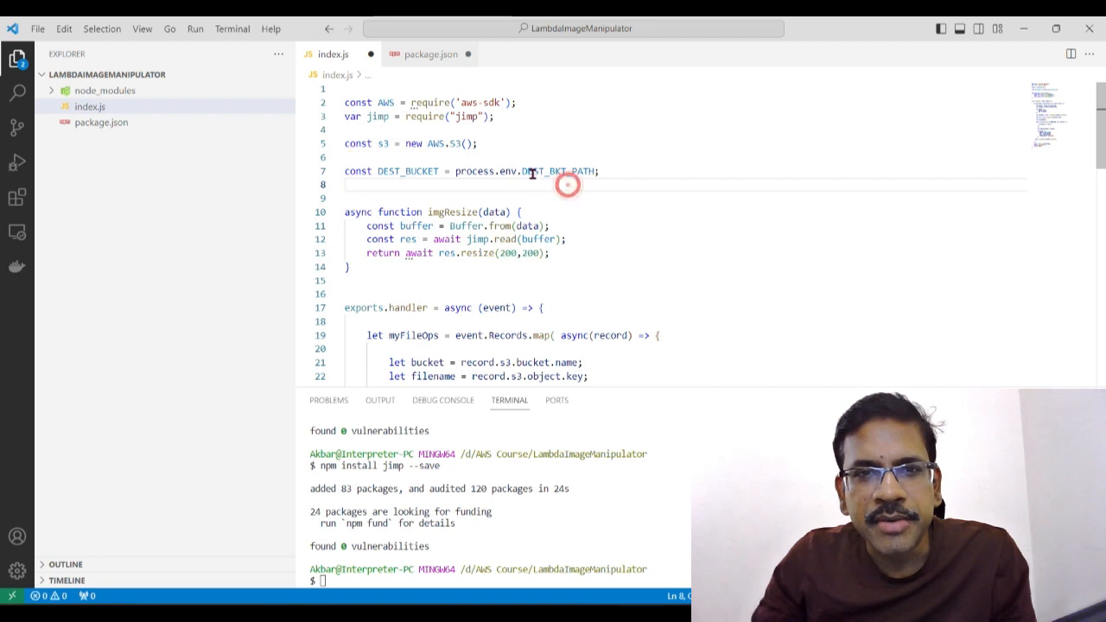
{"action": "left_click_drag", "start_coordinate": [456, 171], "coordinate": [599, 172]}
{"action": "left_click_drag", "start_coordinate": [377, 170], "coordinate": [438, 171]}
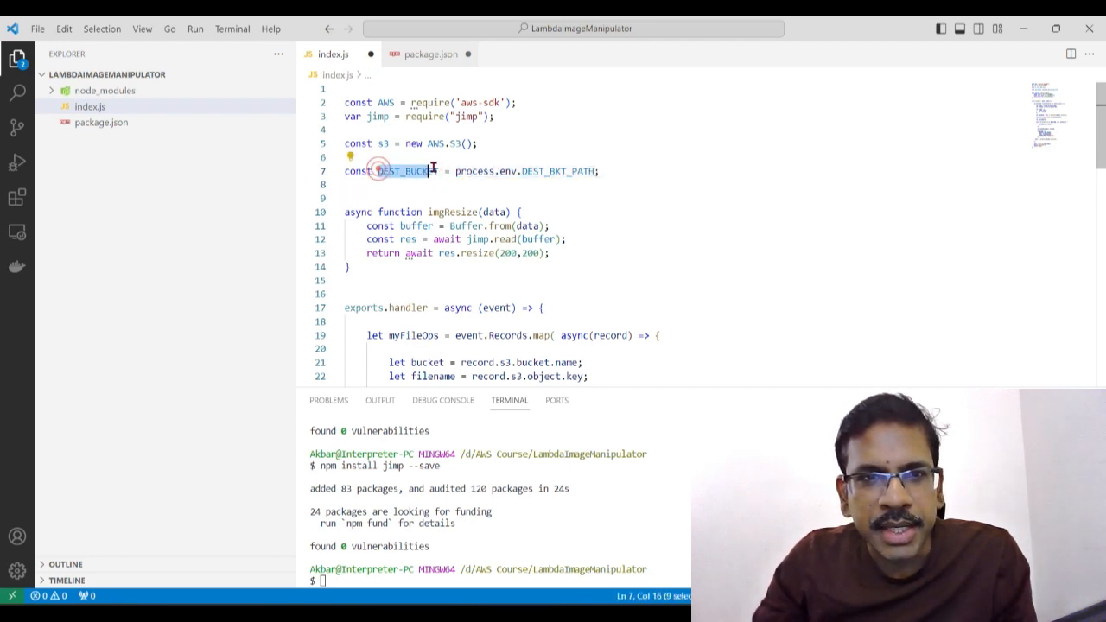
Step: Examine the imgResize function in index.js, including its data parameter, the jimp read call and the returned resize result
{"action": "double_click", "coordinate": [415, 225]}
{"action": "left_click", "coordinate": [378, 262]}
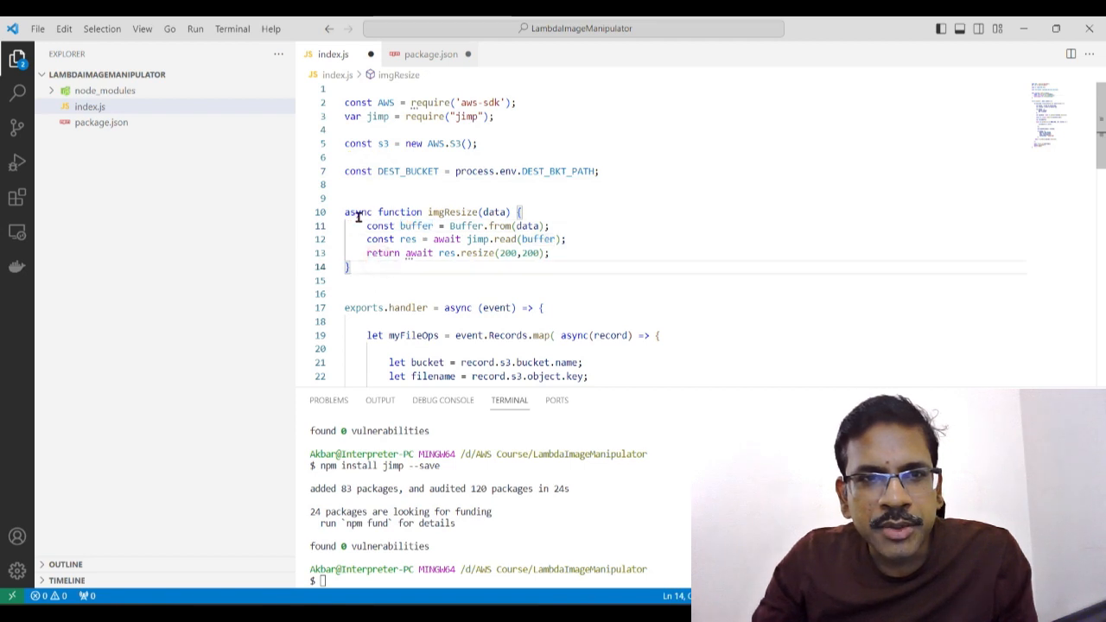
{"action": "left_click", "coordinate": [448, 275]}
{"action": "left_click", "coordinate": [431, 210]}
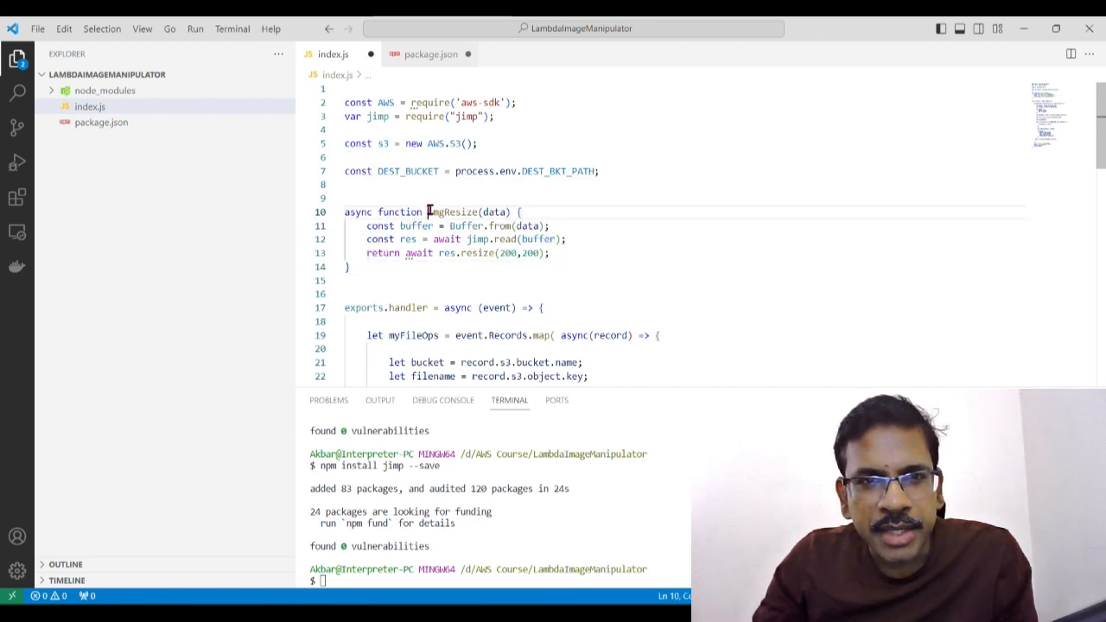
{"action": "left_click", "coordinate": [435, 284]}
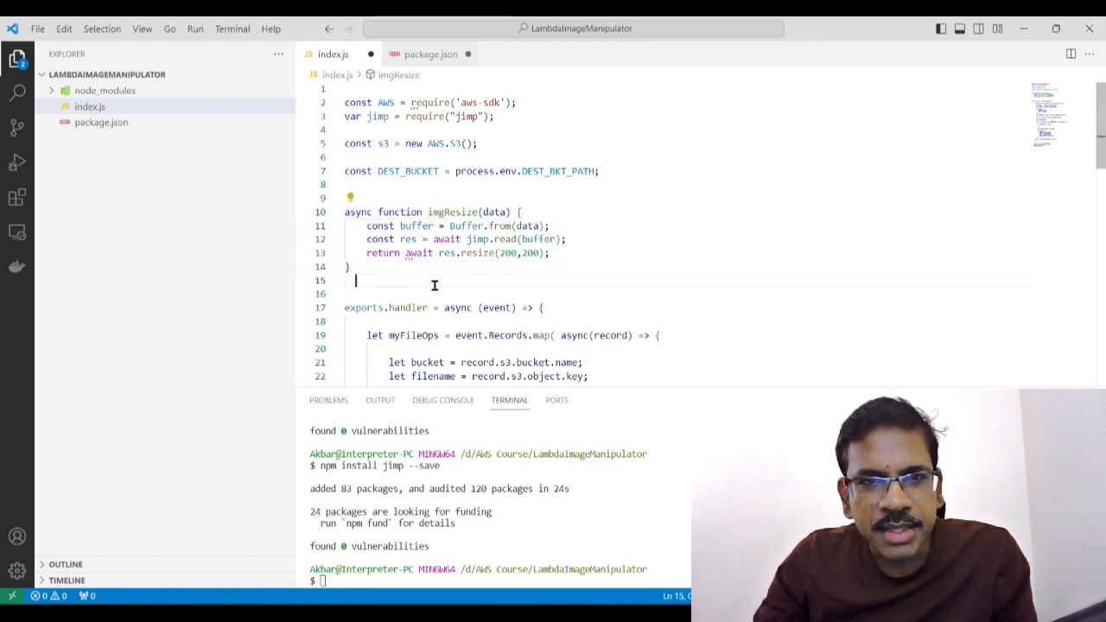
{"action": "double_click", "coordinate": [494, 212]}
{"action": "left_click", "coordinate": [556, 212]}
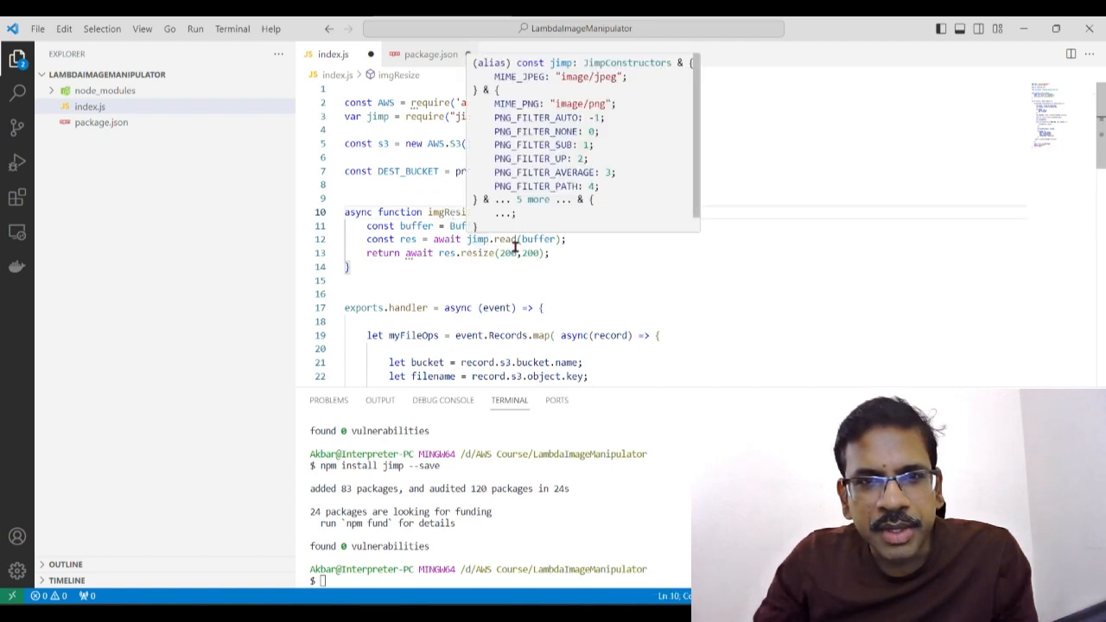
{"action": "left_click", "coordinate": [543, 275]}
{"action": "left_click", "coordinate": [555, 238]}
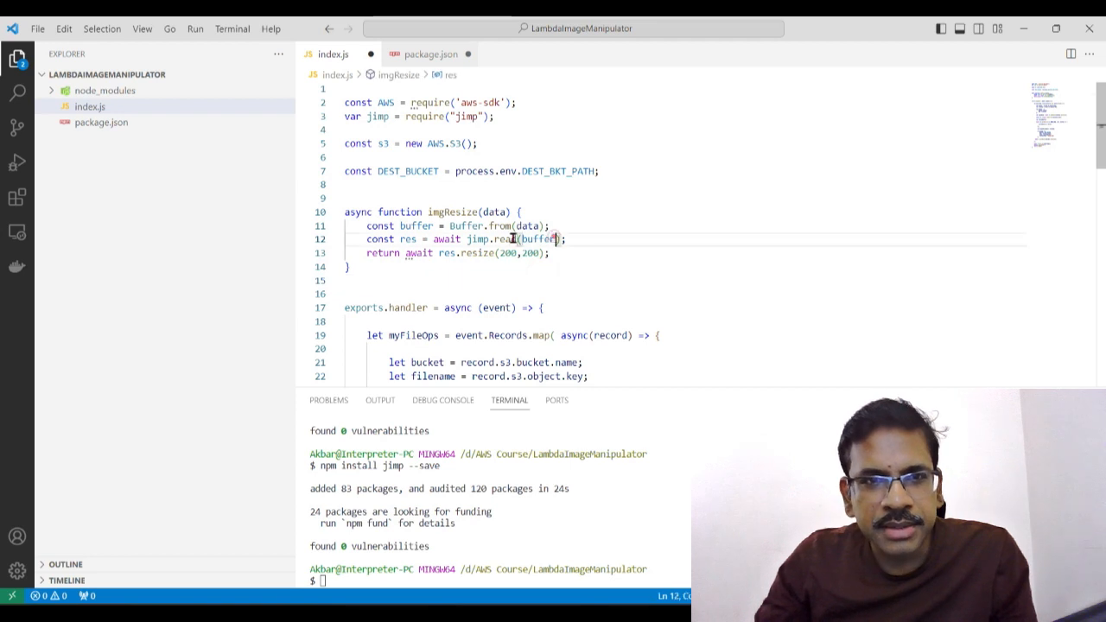
{"action": "left_click", "coordinate": [400, 240]}
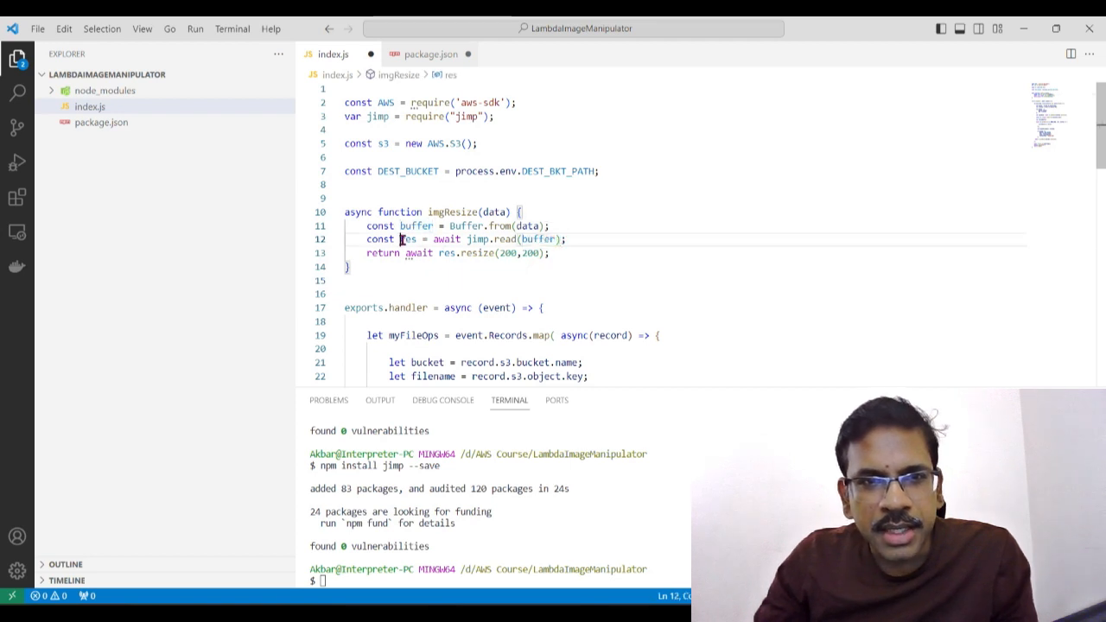
{"action": "left_click", "coordinate": [471, 276]}
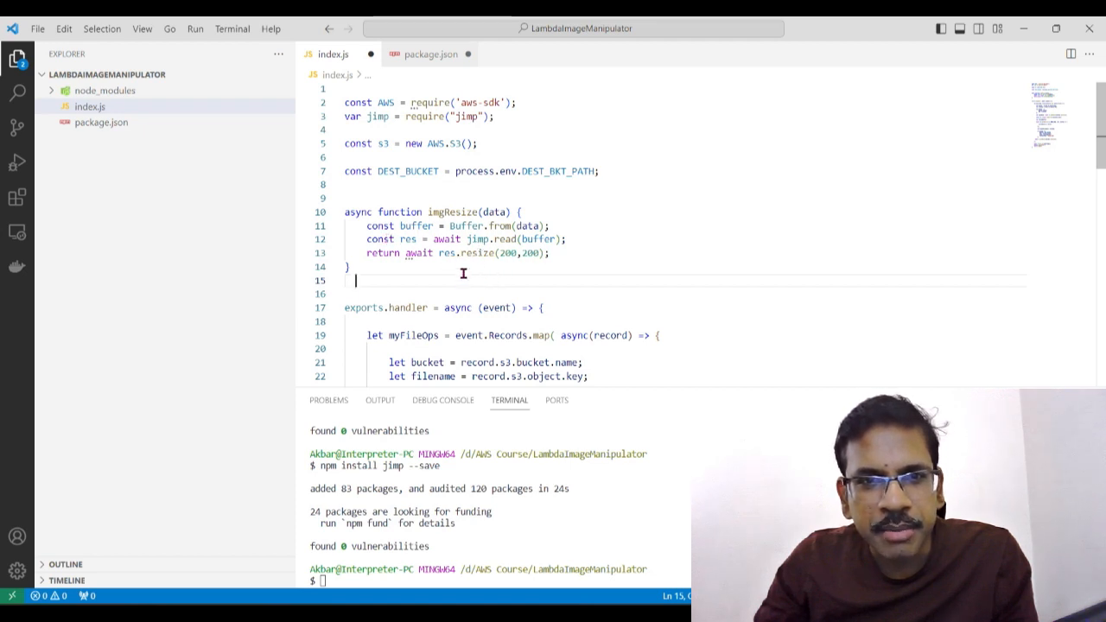
{"action": "double_click", "coordinate": [402, 253]}
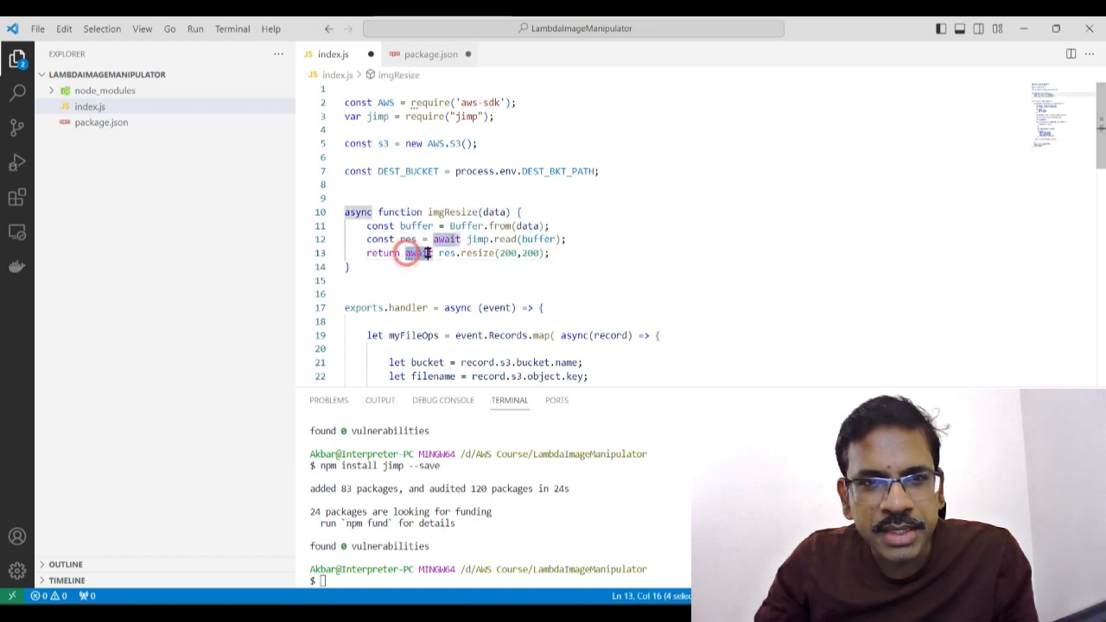
{"action": "left_click", "coordinate": [383, 217]}
{"action": "left_click_drag", "start_coordinate": [362, 274], "coordinate": [338, 205]}
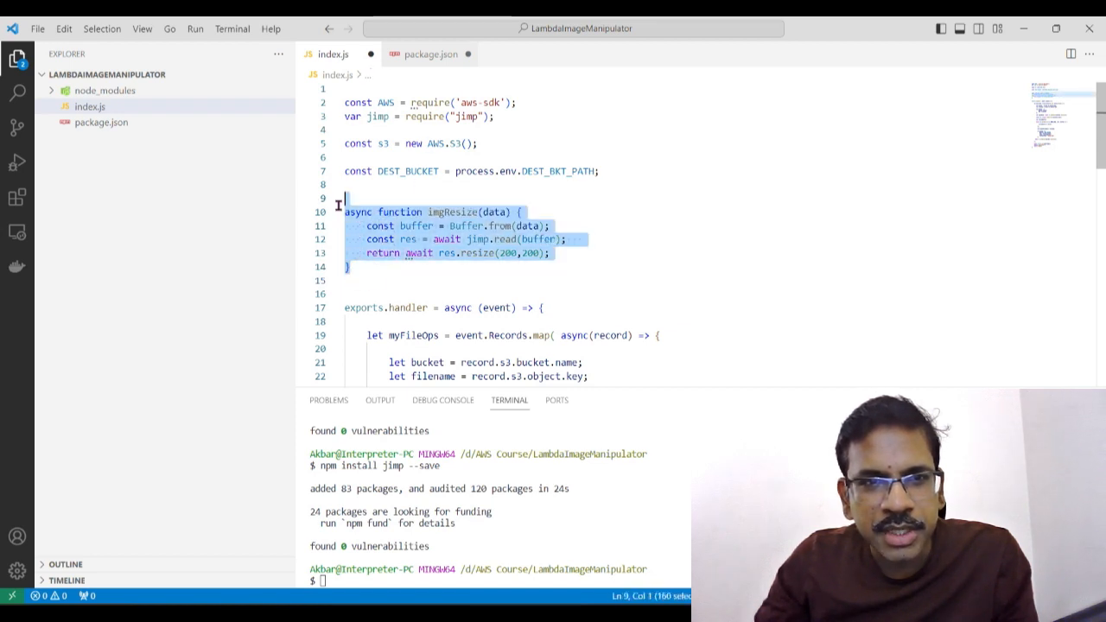
{"action": "left_click", "coordinate": [429, 268]}
Step: Examine the exports.handler function in index.js and its event.Records.map call that processes each S3 record
{"action": "scroll", "coordinate": [433, 266], "scroll_direction": "down", "scroll_amount": 2}
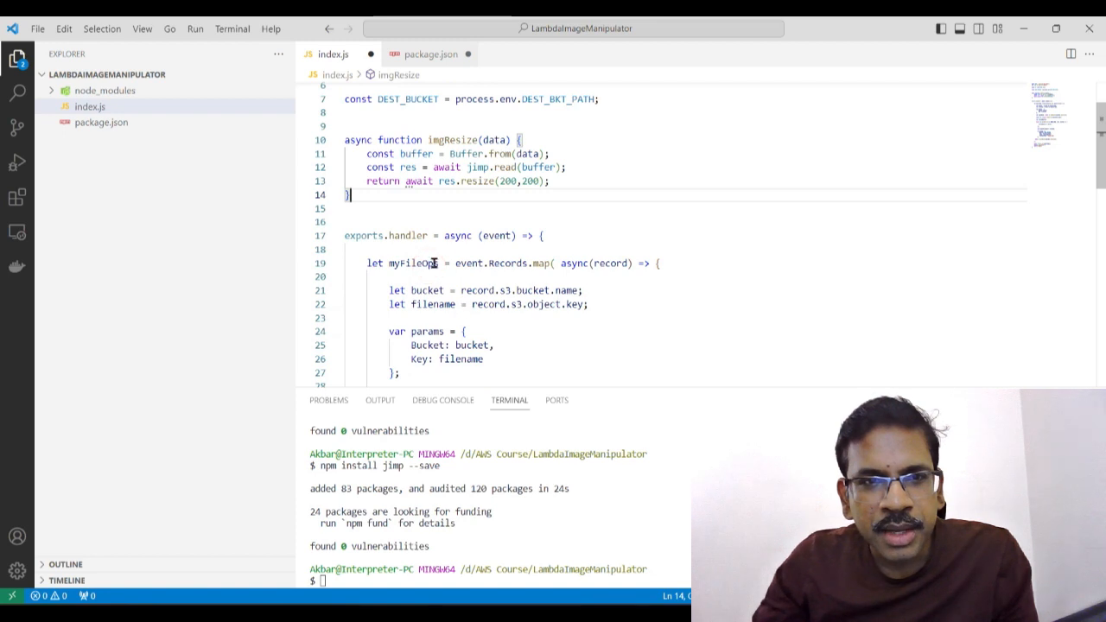
{"action": "left_click_drag", "start_coordinate": [430, 236], "coordinate": [346, 234]}
{"action": "left_click", "coordinate": [534, 326]}
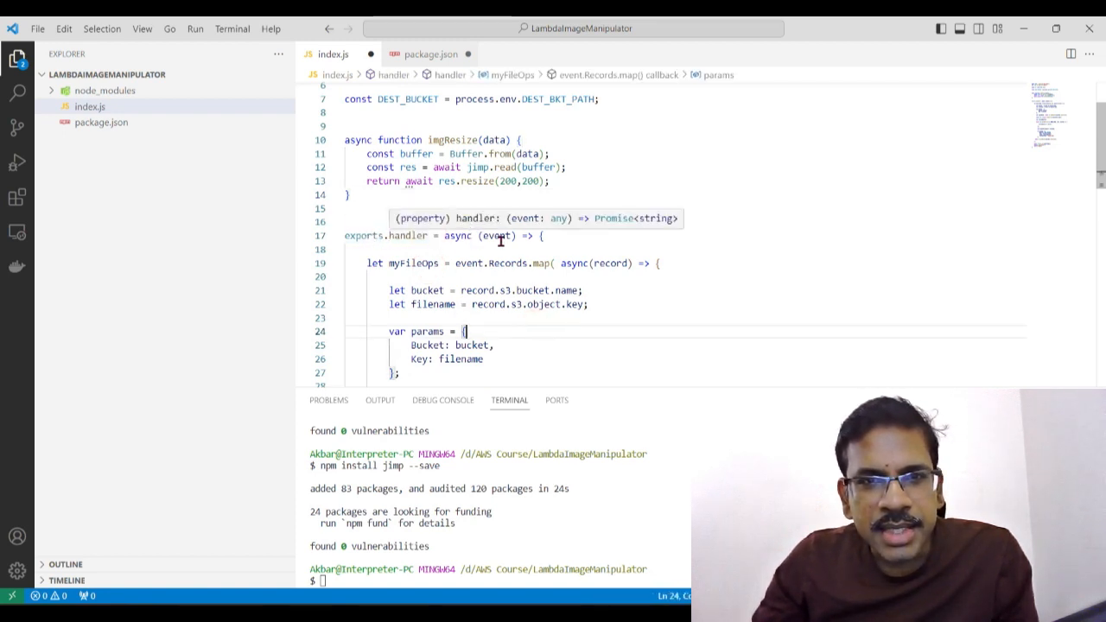
{"action": "scroll", "coordinate": [523, 313], "scroll_direction": "down", "scroll_amount": 2}
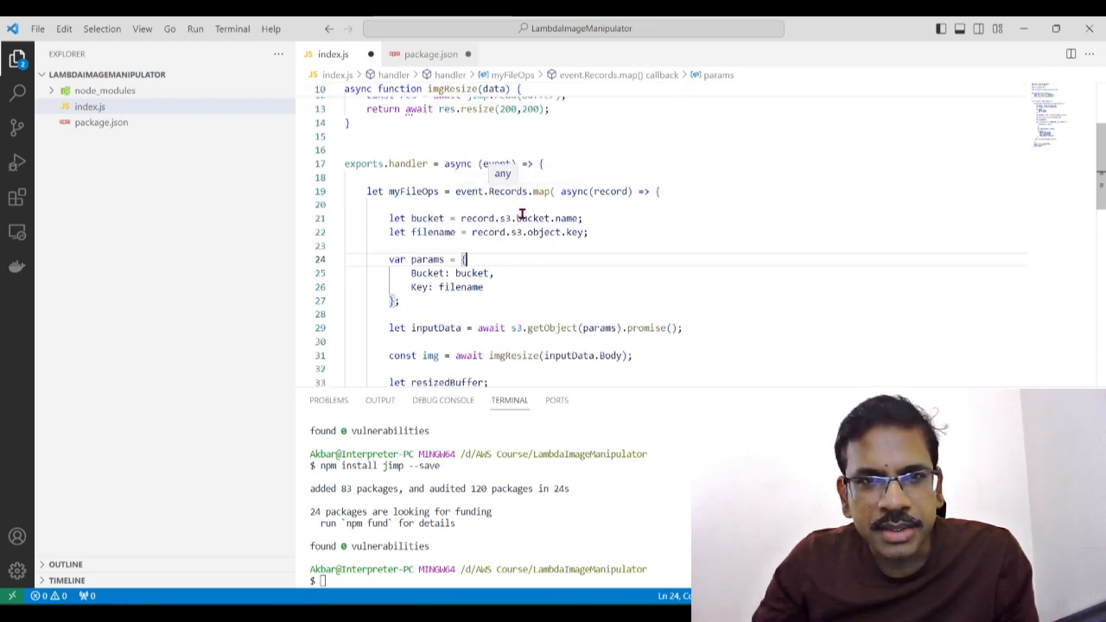
{"action": "left_click", "coordinate": [547, 271]}
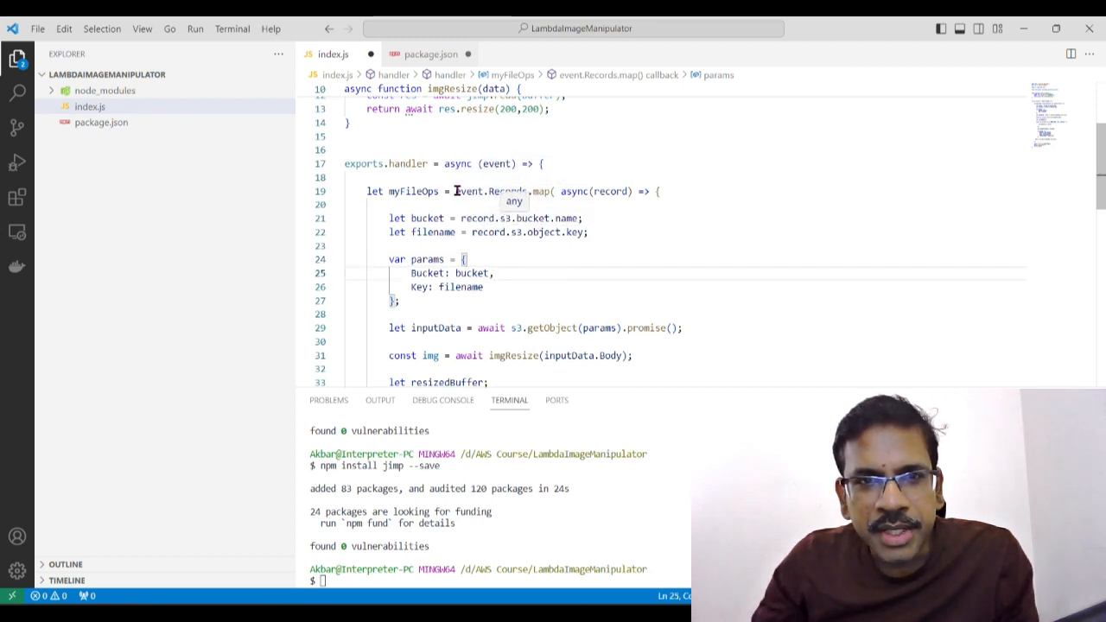
{"action": "left_click_drag", "start_coordinate": [455, 191], "coordinate": [551, 191]}
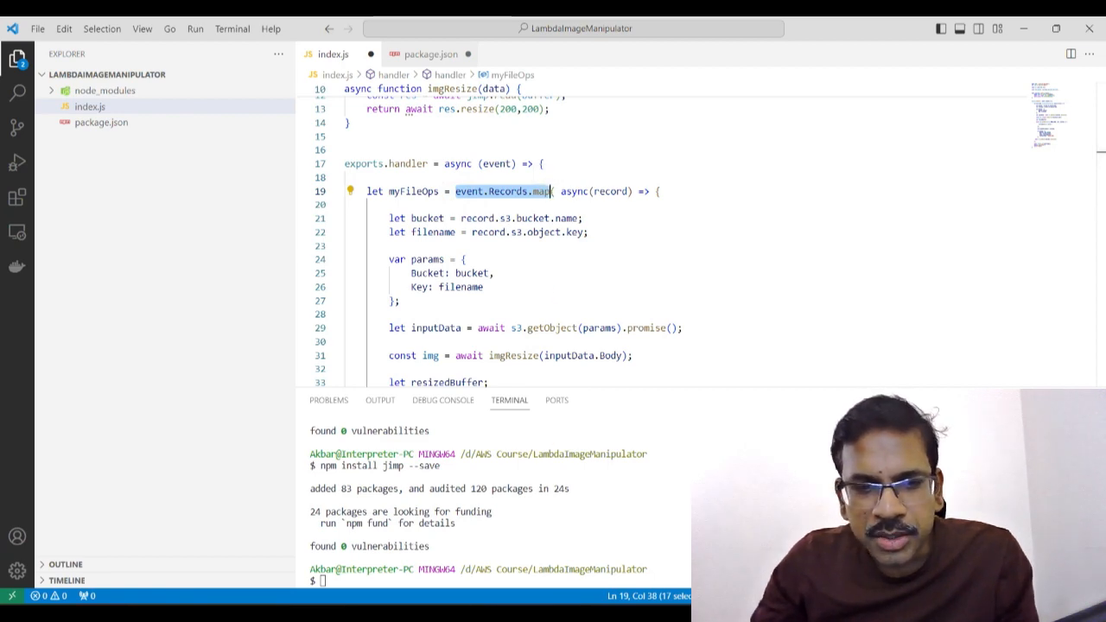
Step: Switch to the AWS console in the browser and open the test event settings of the ImageManipulator Lambda function
{"action": "key", "text": "alt+Tab"}
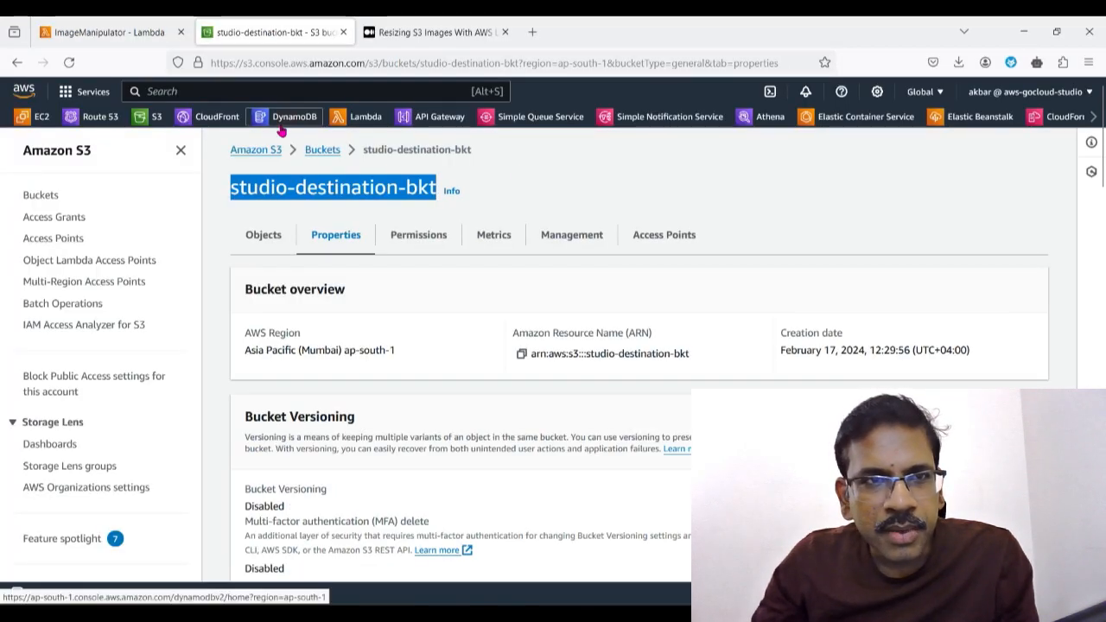
{"action": "left_click", "coordinate": [372, 117]}
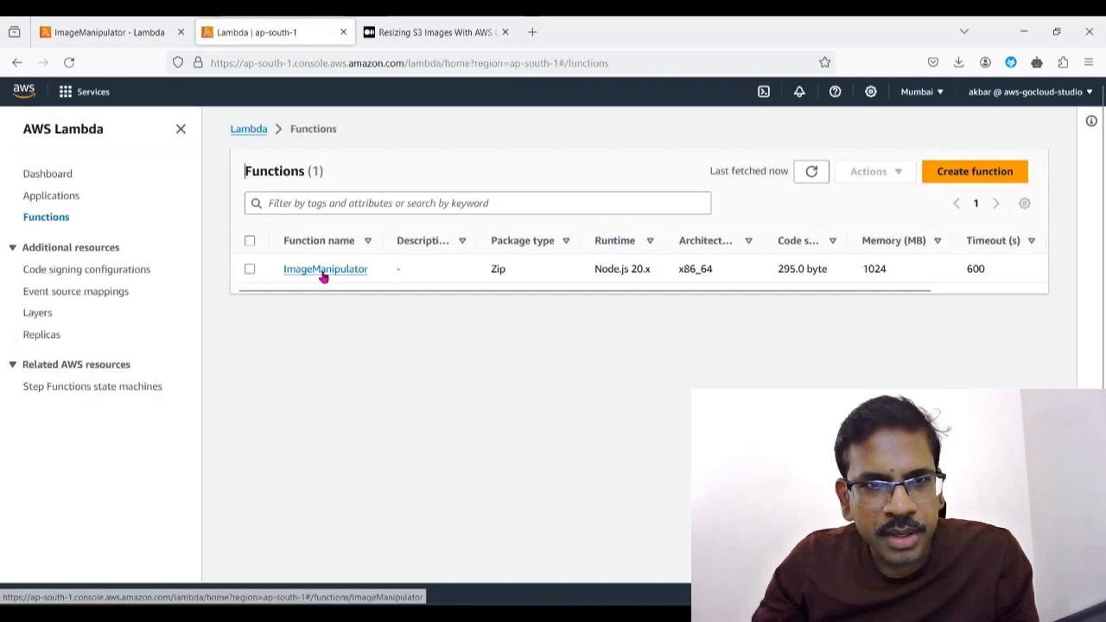
{"action": "left_click", "coordinate": [325, 291]}
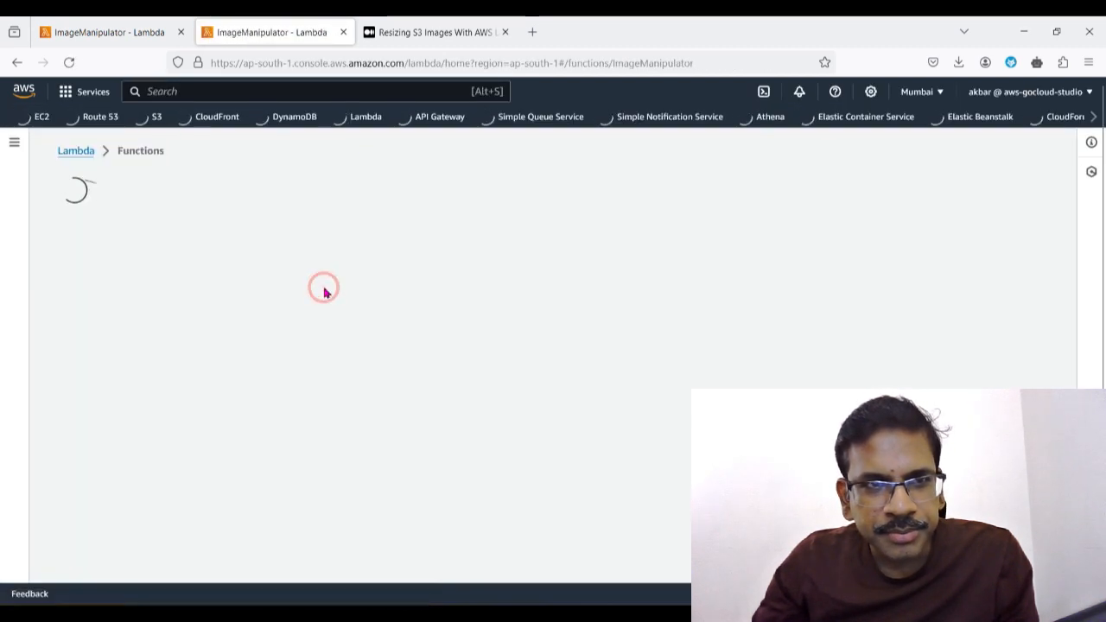
{"action": "scroll", "coordinate": [325, 472], "scroll_direction": "down", "scroll_amount": 1}
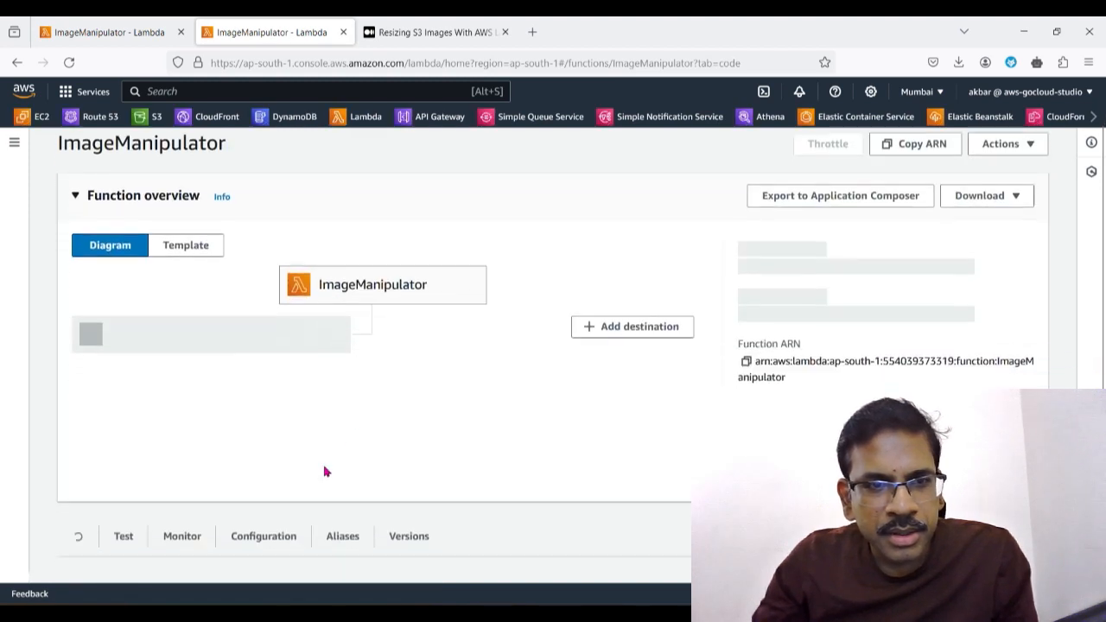
{"action": "left_click", "coordinate": [136, 488]}
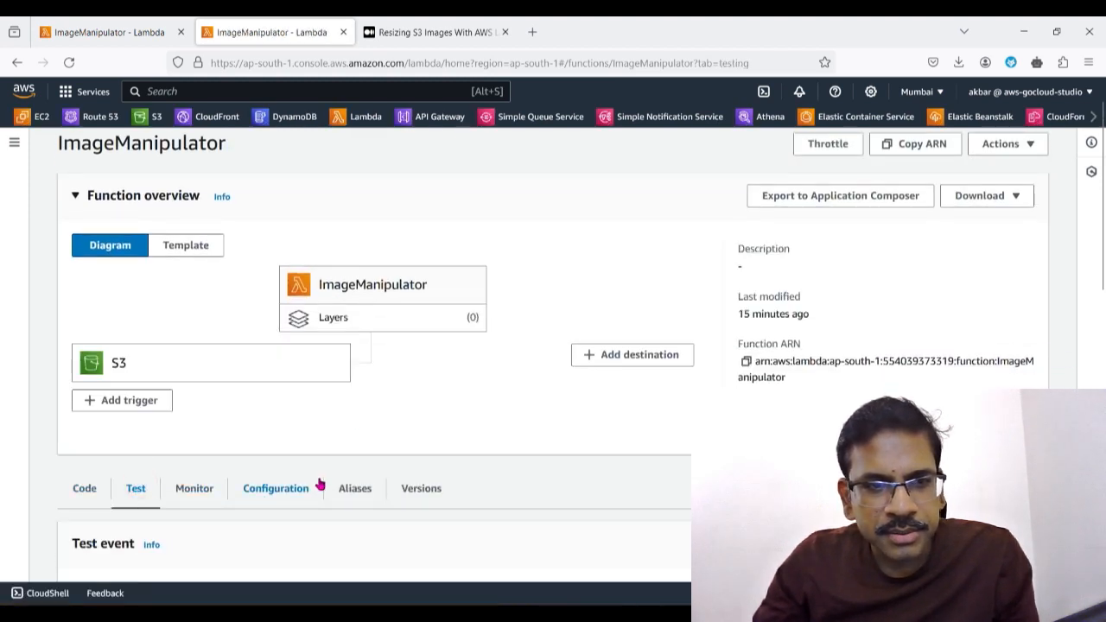
Step: Name the new test event testevt and load the S3 Put template into its event JSON
{"action": "scroll", "coordinate": [157, 371], "scroll_direction": "down", "scroll_amount": 4}
{"action": "scroll", "coordinate": [232, 498], "scroll_direction": "down", "scroll_amount": 2}
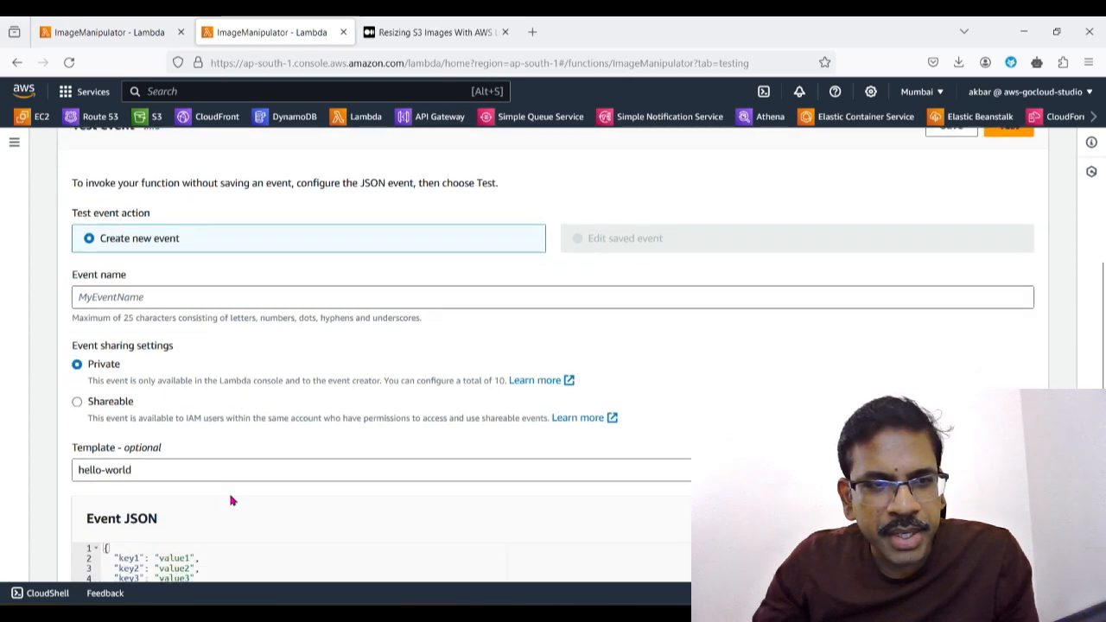
{"action": "left_click", "coordinate": [136, 257]}
{"action": "type", "text": "testevt"}
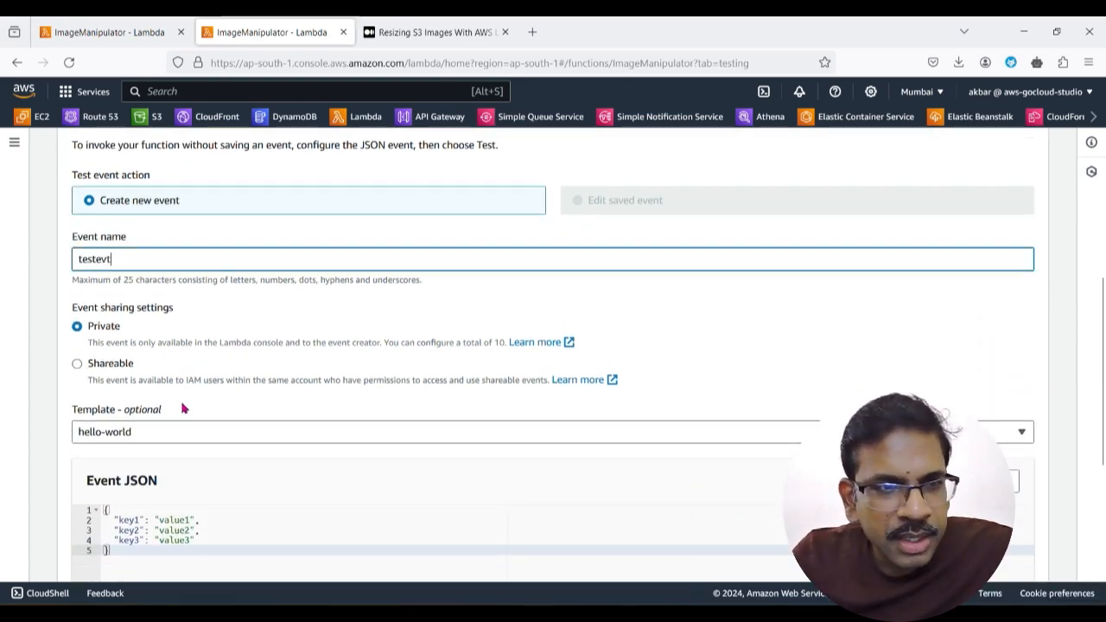
{"action": "scroll", "coordinate": [182, 407], "scroll_direction": "down", "scroll_amount": 4}
{"action": "scroll", "coordinate": [180, 400], "scroll_direction": "up", "scroll_amount": 4}
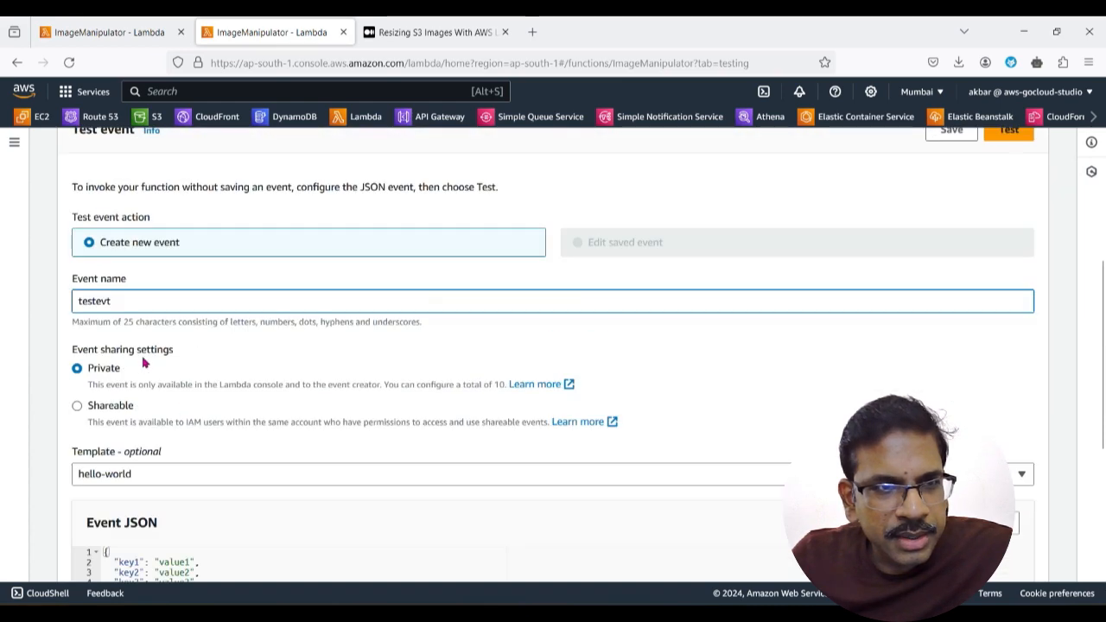
{"action": "scroll", "coordinate": [386, 316], "scroll_direction": "down", "scroll_amount": 2}
{"action": "left_click", "coordinate": [150, 325]}
{"action": "type", "text": "s3"}
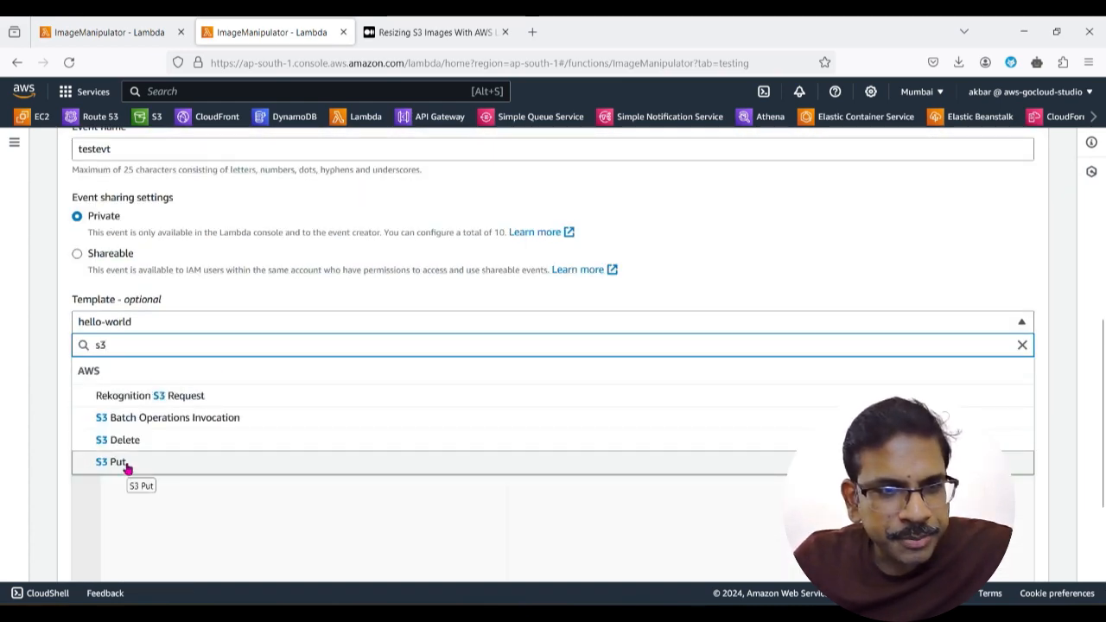
{"action": "left_click", "coordinate": [126, 468]}
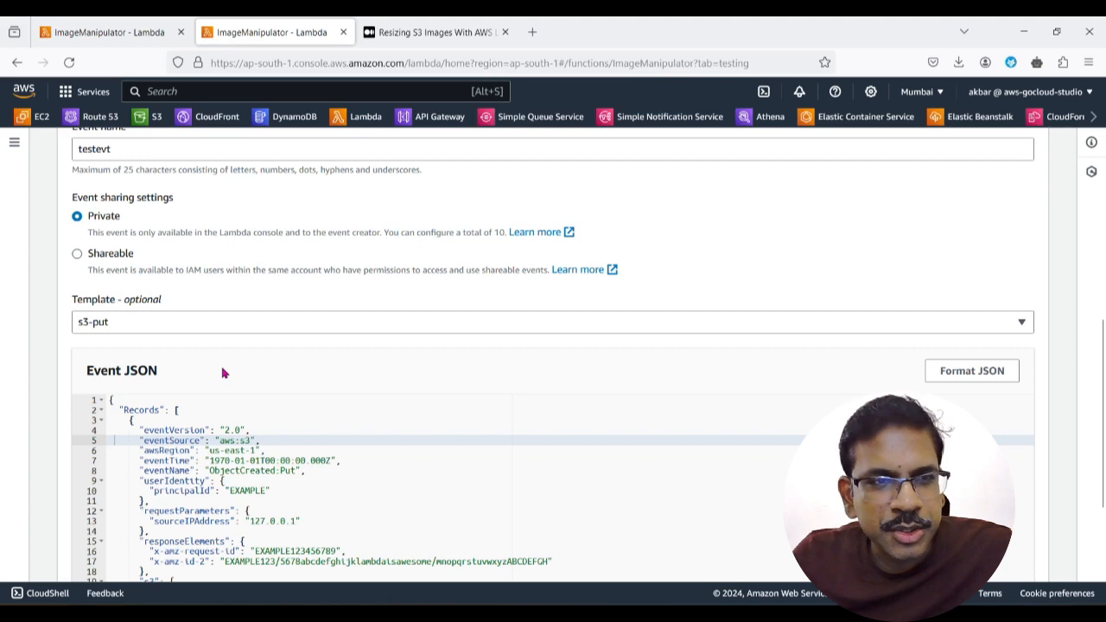
Step: Examine the Records array of the S3 Put event JSON and the structure of the record inside it
{"action": "scroll", "coordinate": [728, 334], "scroll_direction": "up", "scroll_amount": 2}
{"action": "scroll", "coordinate": [1006, 375], "scroll_direction": "down", "scroll_amount": 3}
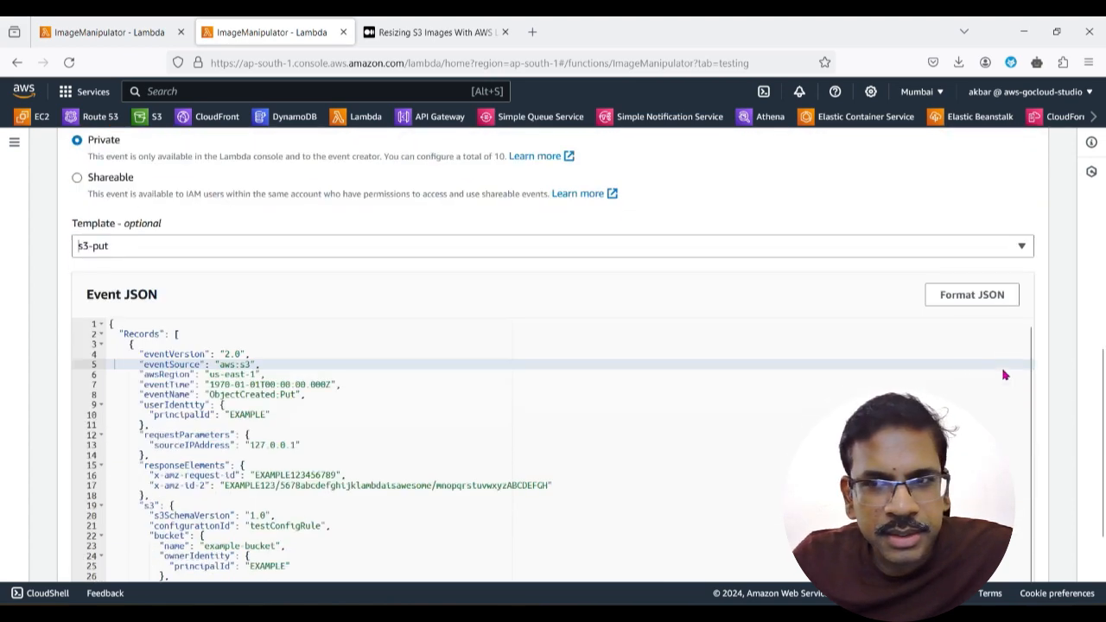
{"action": "double_click", "coordinate": [139, 334]}
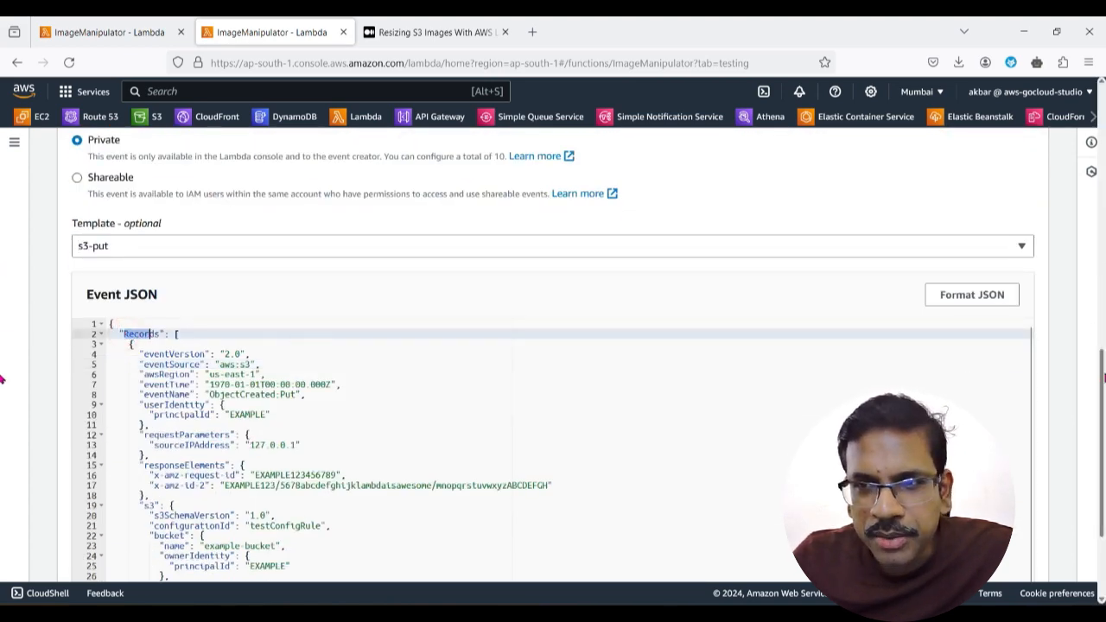
{"action": "scroll", "coordinate": [208, 415], "scroll_direction": "down", "scroll_amount": 1}
{"action": "left_click", "coordinate": [204, 377]}
{"action": "scroll", "coordinate": [148, 435], "scroll_direction": "up", "scroll_amount": 2}
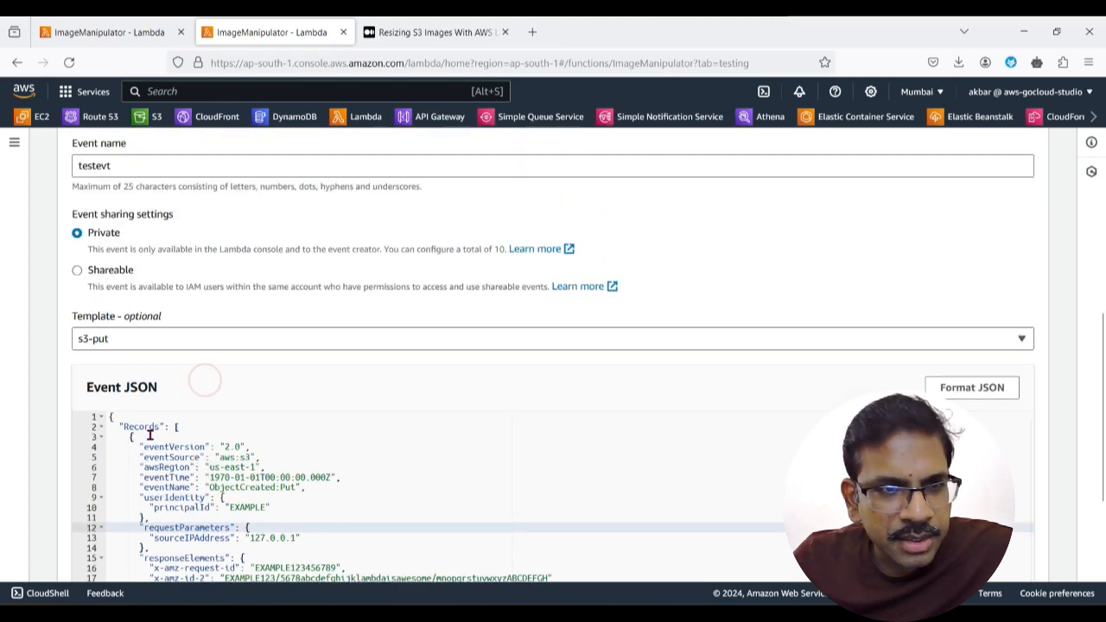
{"action": "double_click", "coordinate": [126, 426]}
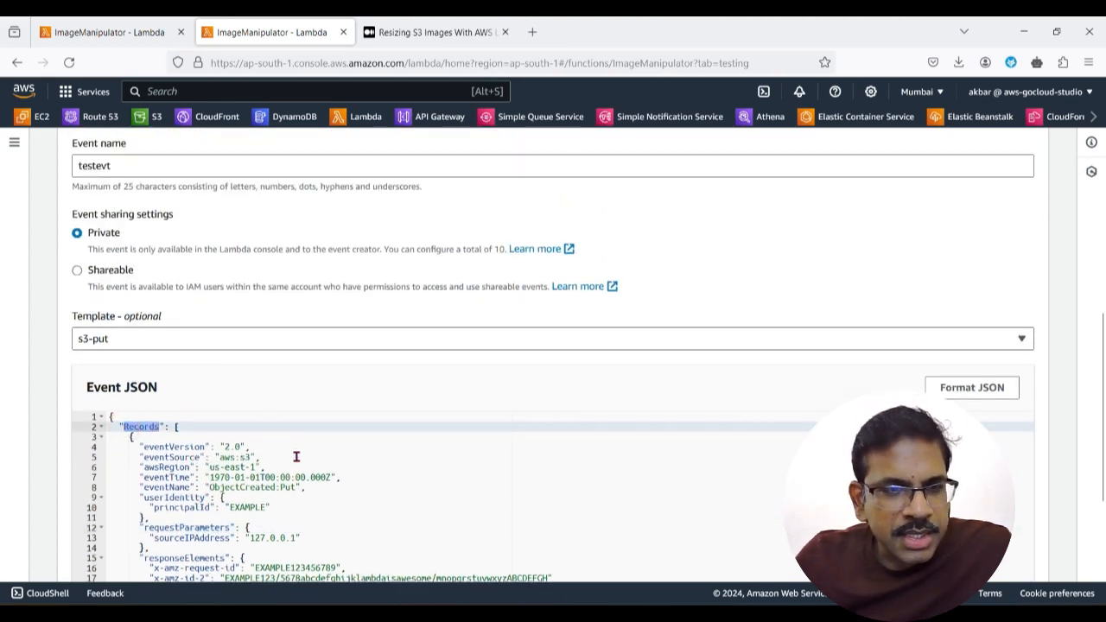
{"action": "scroll", "coordinate": [293, 468], "scroll_direction": "down", "scroll_amount": 1}
{"action": "scroll", "coordinate": [293, 468], "scroll_direction": "up", "scroll_amount": 3}
{"action": "scroll", "coordinate": [603, 435], "scroll_direction": "down", "scroll_amount": 5}
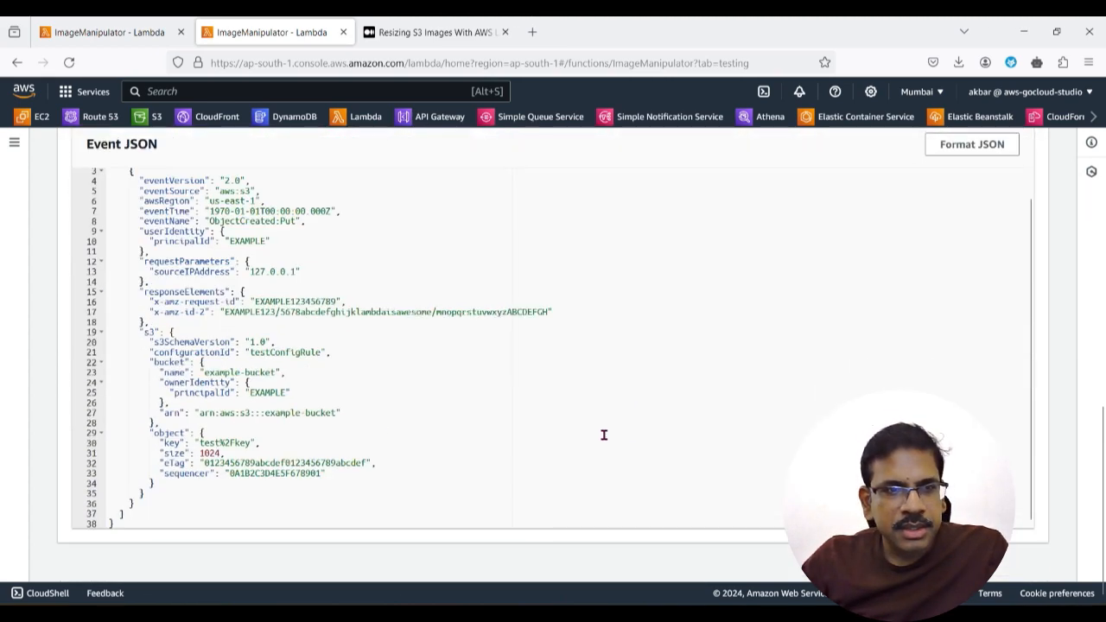
{"action": "scroll", "coordinate": [211, 401], "scroll_direction": "up", "scroll_amount": 2}
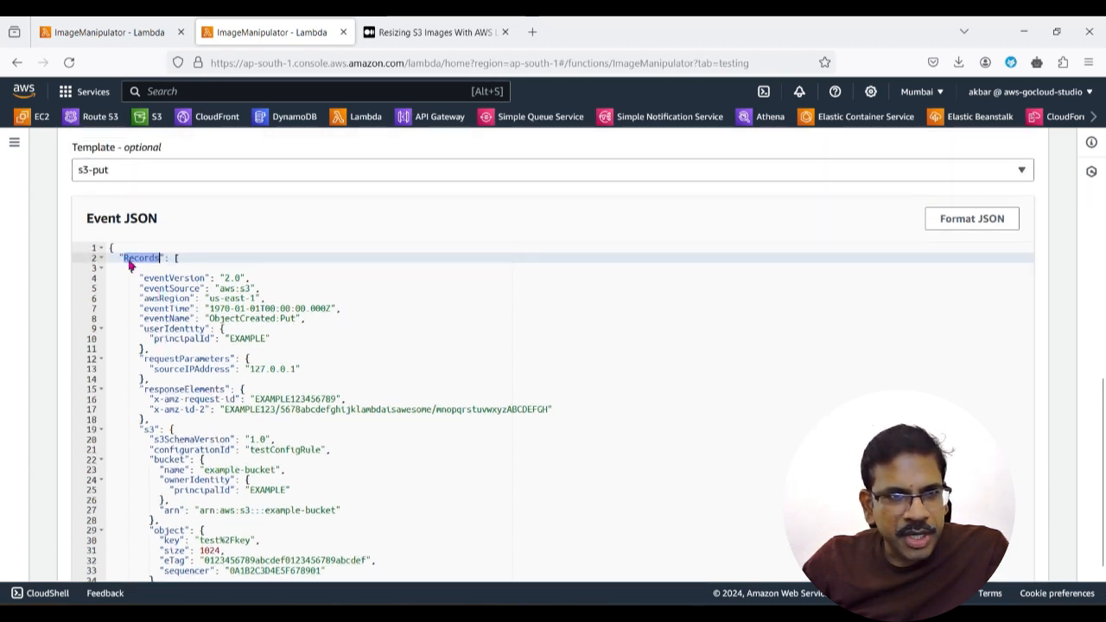
Step: Switch to VS Code and examine the event.Records.map call and the record.s3.bucket.name expression in index.js
{"action": "left_click", "coordinate": [762, 614]}
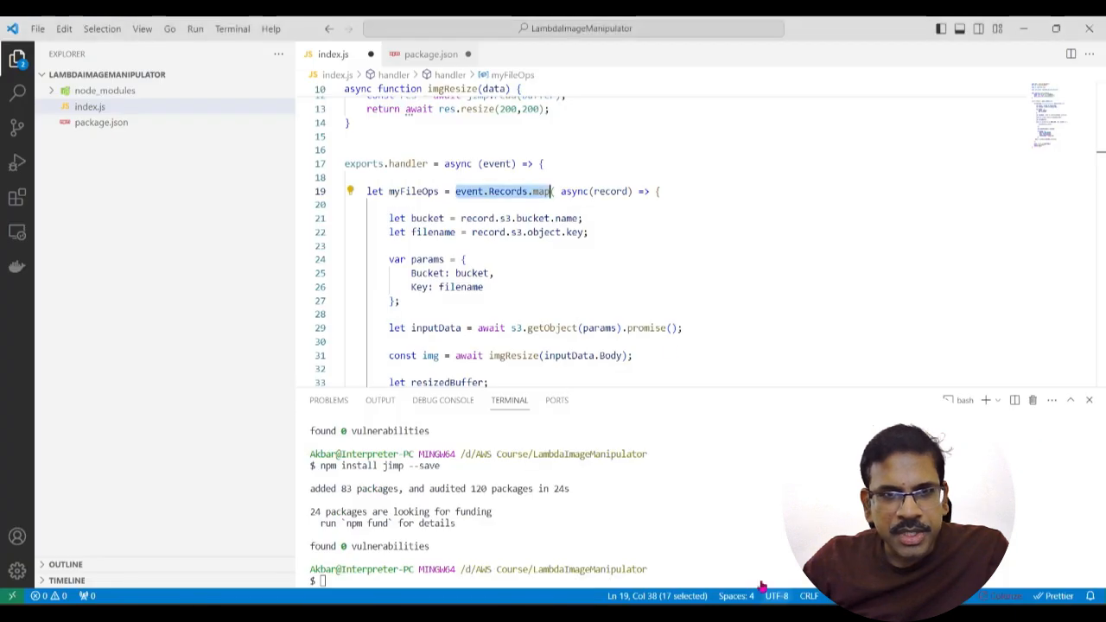
{"action": "left_click", "coordinate": [512, 191]}
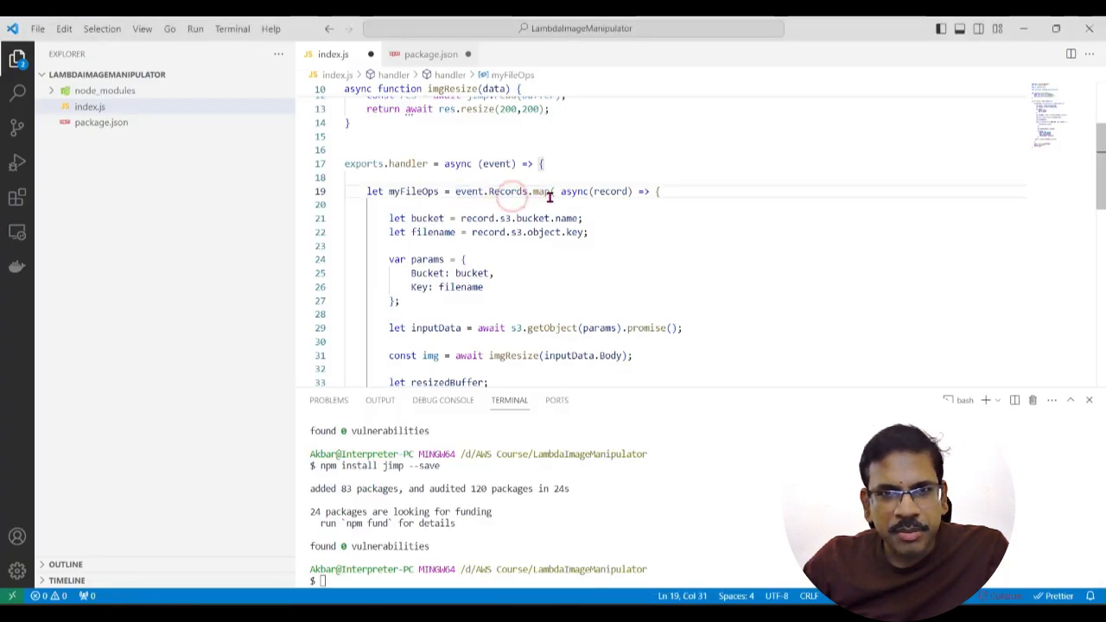
{"action": "left_click_drag", "start_coordinate": [461, 218], "coordinate": [595, 218]}
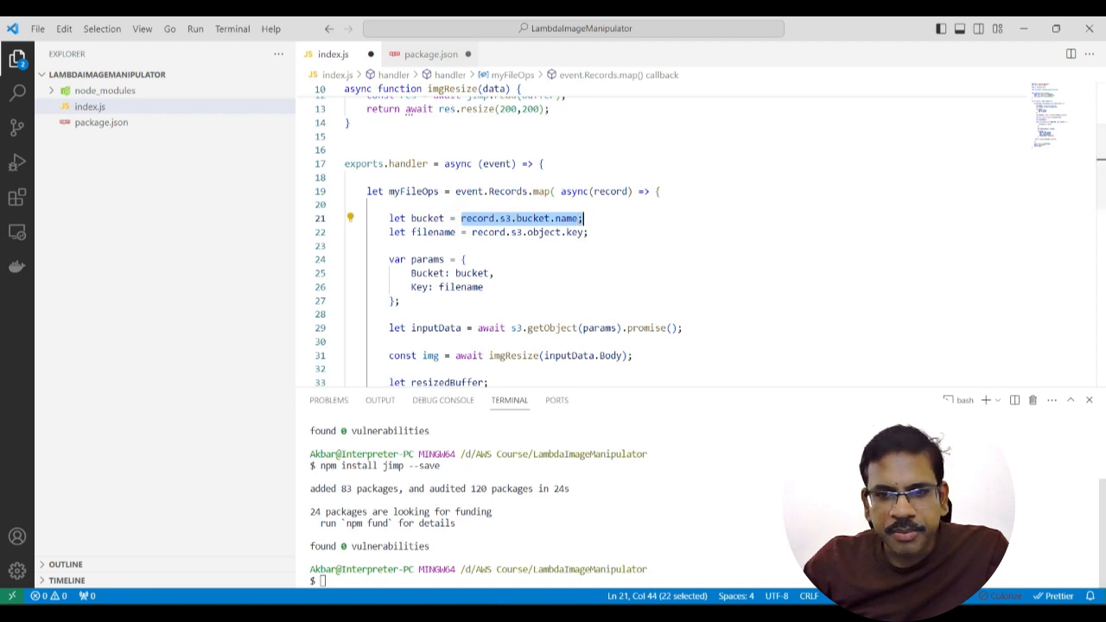
Step: Switch to the AWS console and trace the path from Records through s3 and bucket to name in the event JSON
{"action": "key", "text": "alt+Tab"}
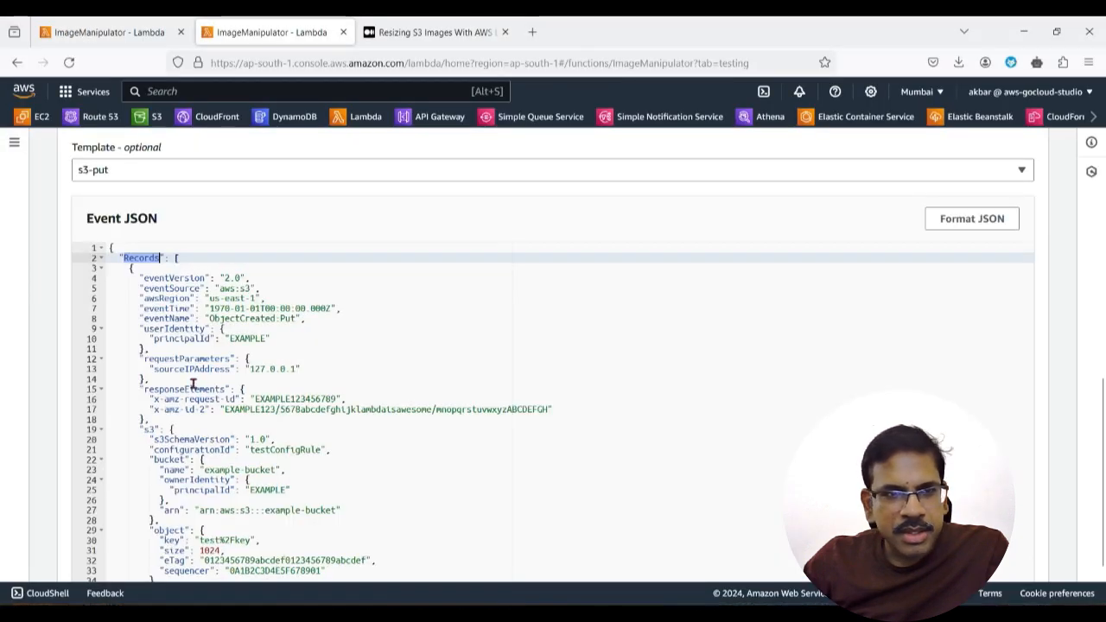
{"action": "left_click_drag", "start_coordinate": [142, 429], "coordinate": [161, 429]}
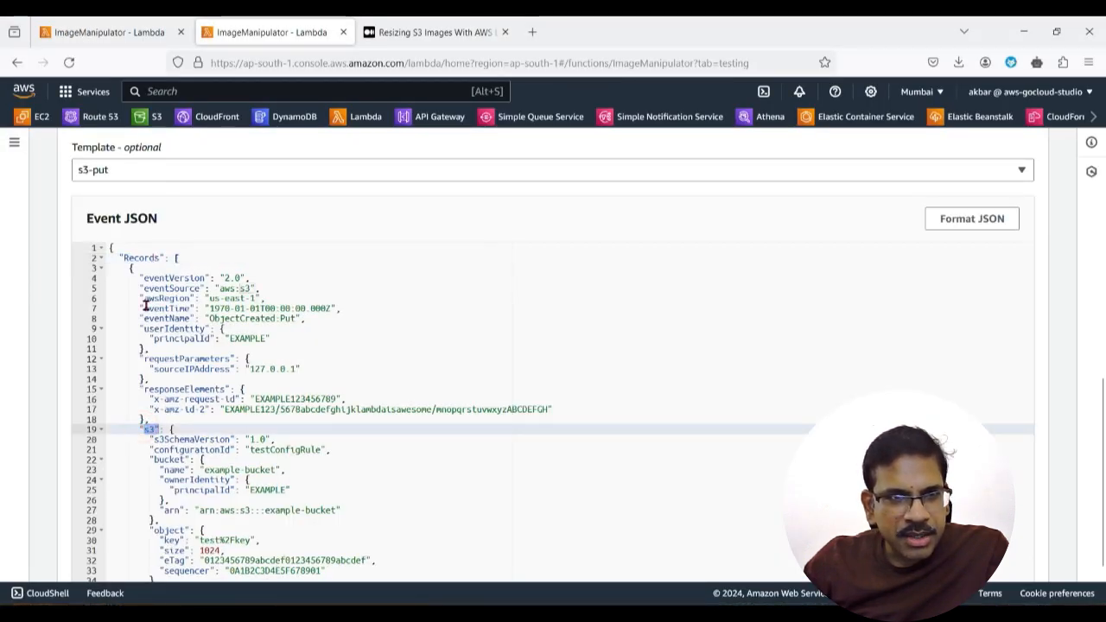
{"action": "double_click", "coordinate": [148, 430]}
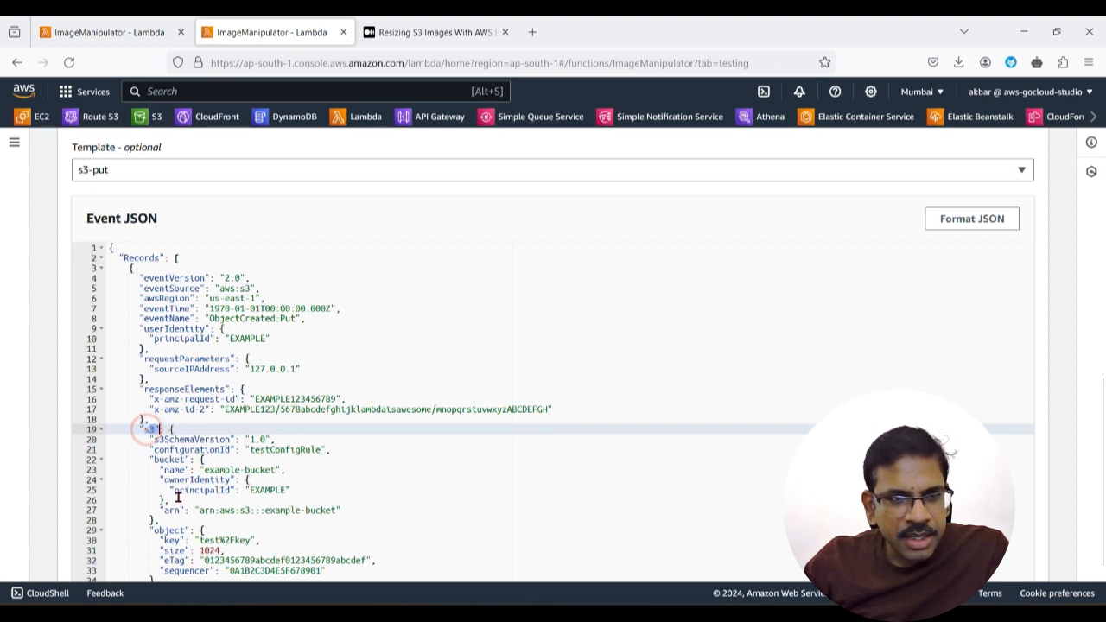
{"action": "double_click", "coordinate": [158, 459]}
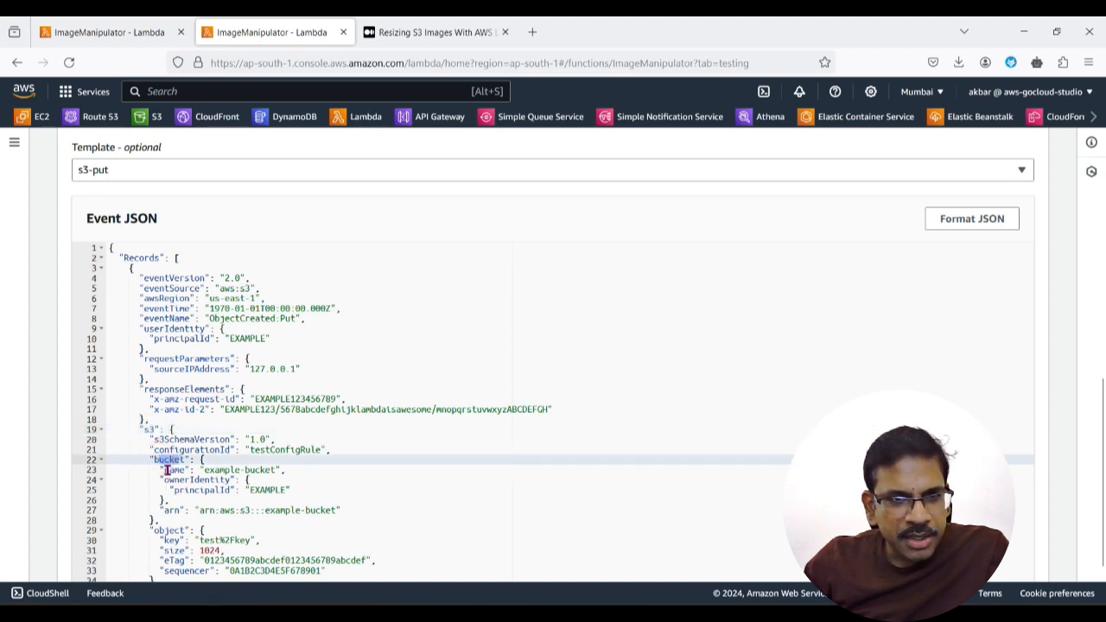
{"action": "double_click", "coordinate": [173, 471]}
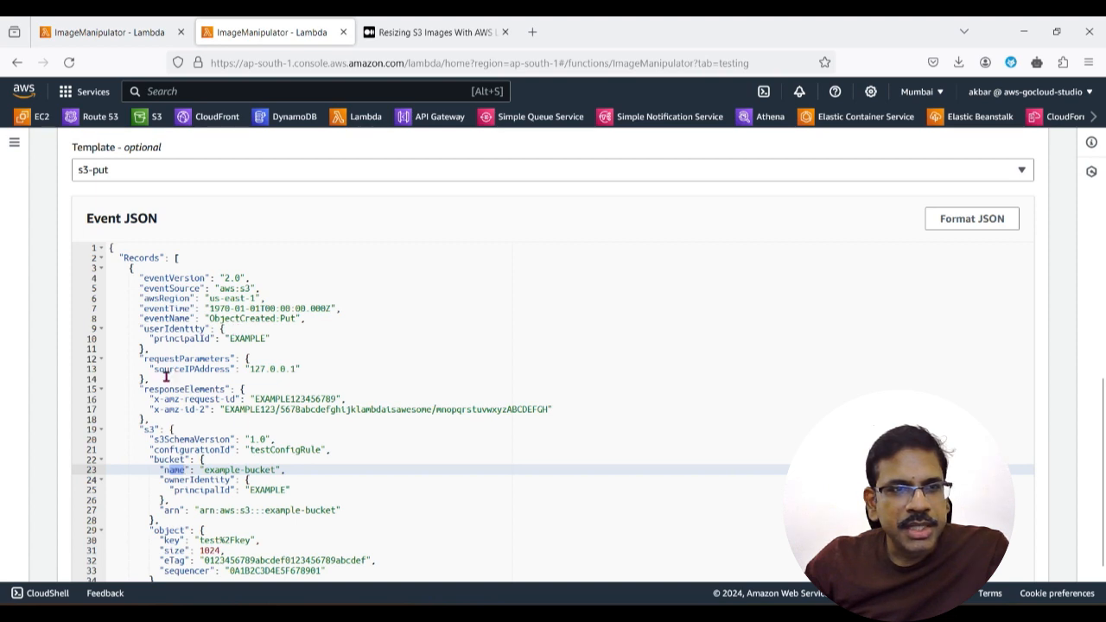
{"action": "left_click", "coordinate": [125, 257]}
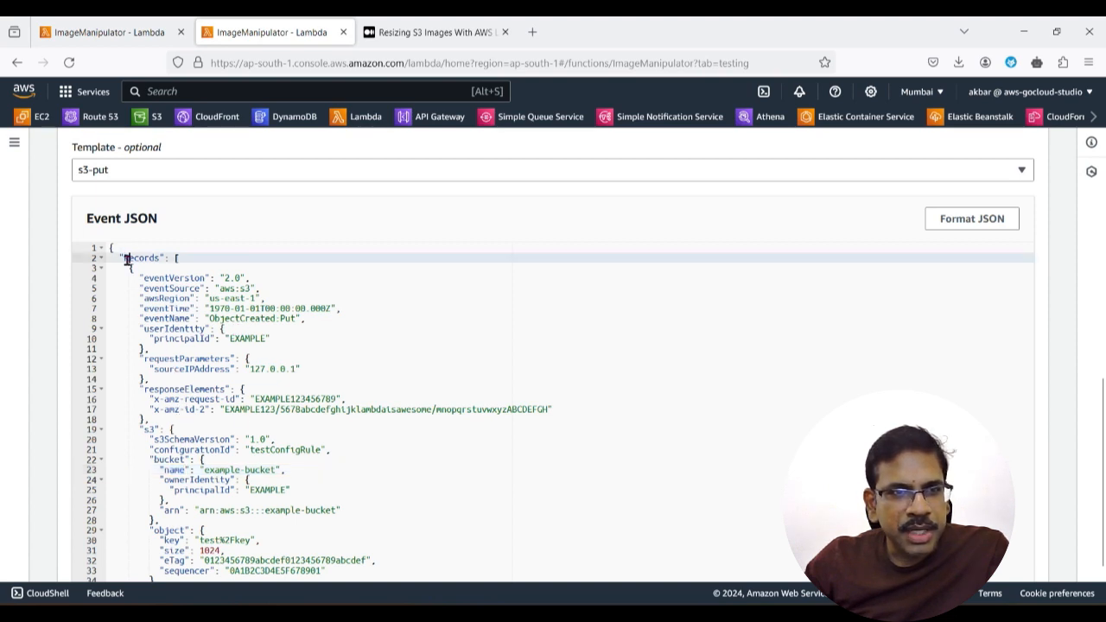
{"action": "left_click", "coordinate": [145, 429]}
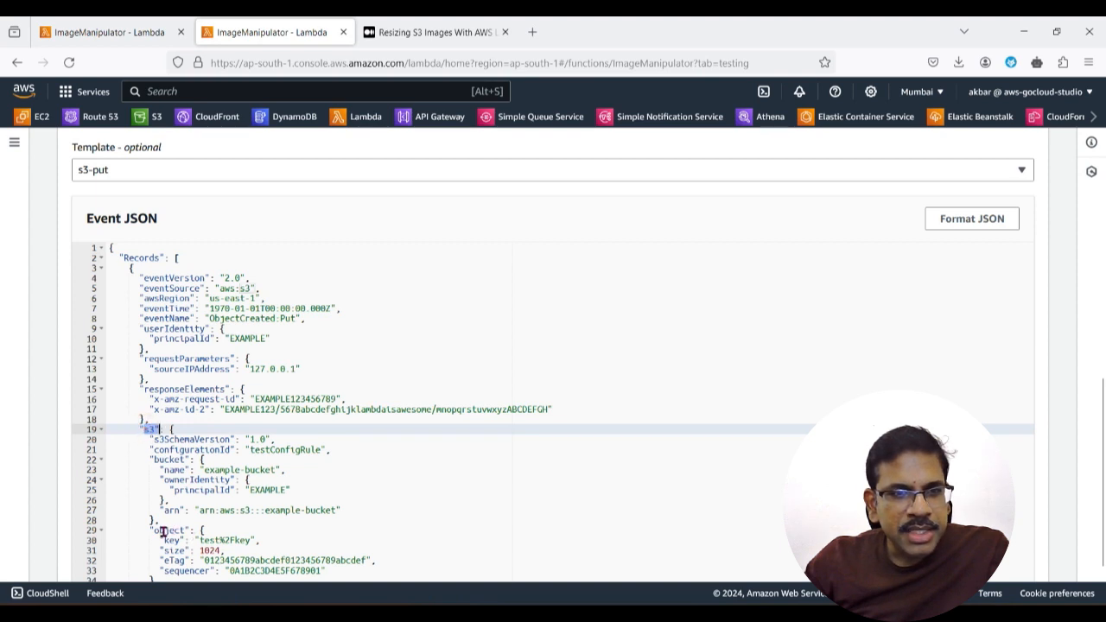
{"action": "left_click", "coordinate": [157, 458]}
{"action": "left_click", "coordinate": [165, 470]}
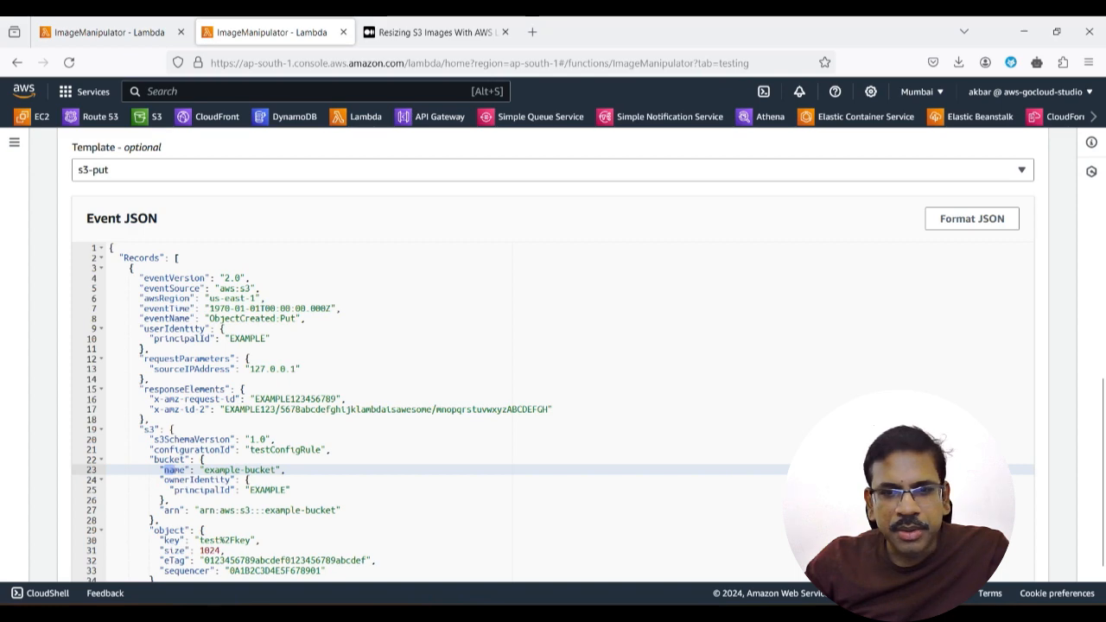
Step: Switch to VS Code and examine how the bucket and filename variables read record.s3.bucket.name and record.s3.object.key
{"action": "key", "text": "alt+Tab"}
{"action": "left_click", "coordinate": [522, 293]}
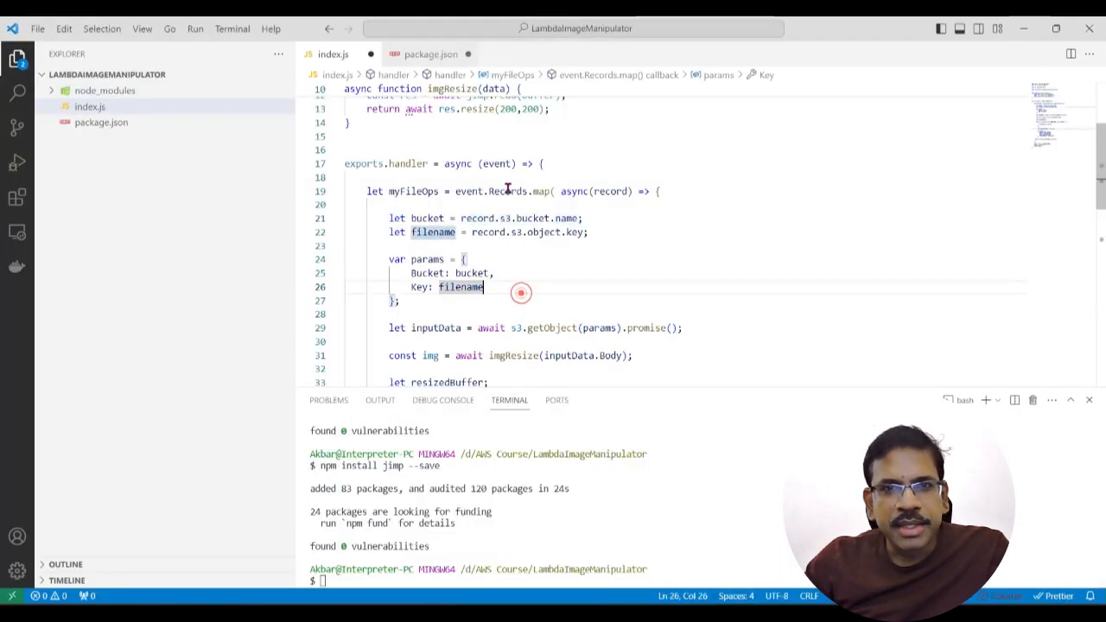
{"action": "left_click", "coordinate": [587, 245]}
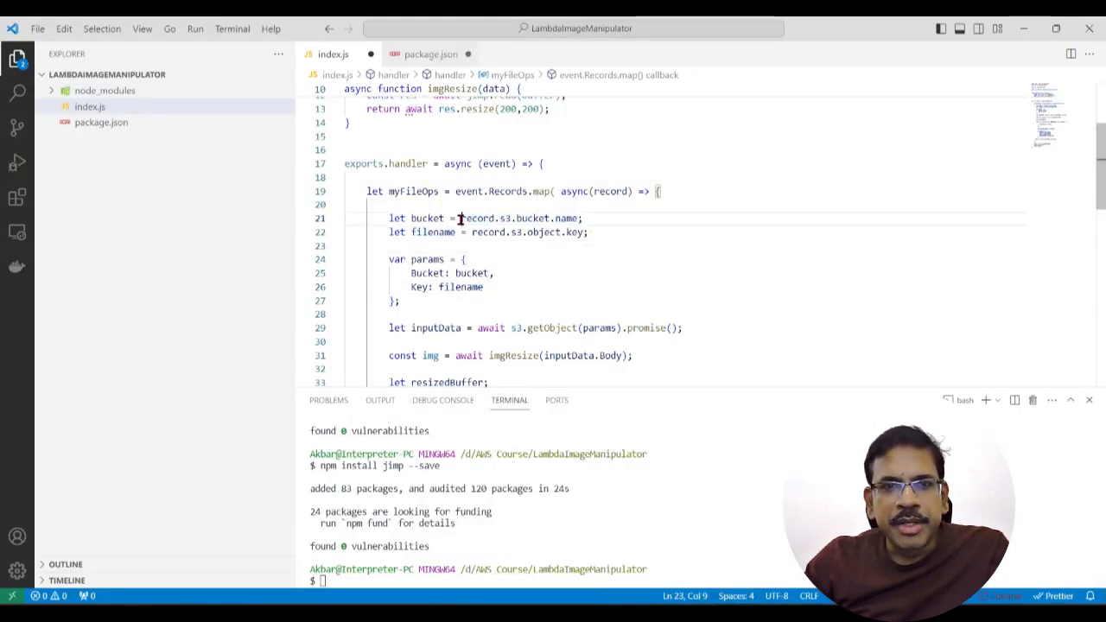
{"action": "left_click", "coordinate": [461, 218]}
{"action": "left_click", "coordinate": [593, 264]}
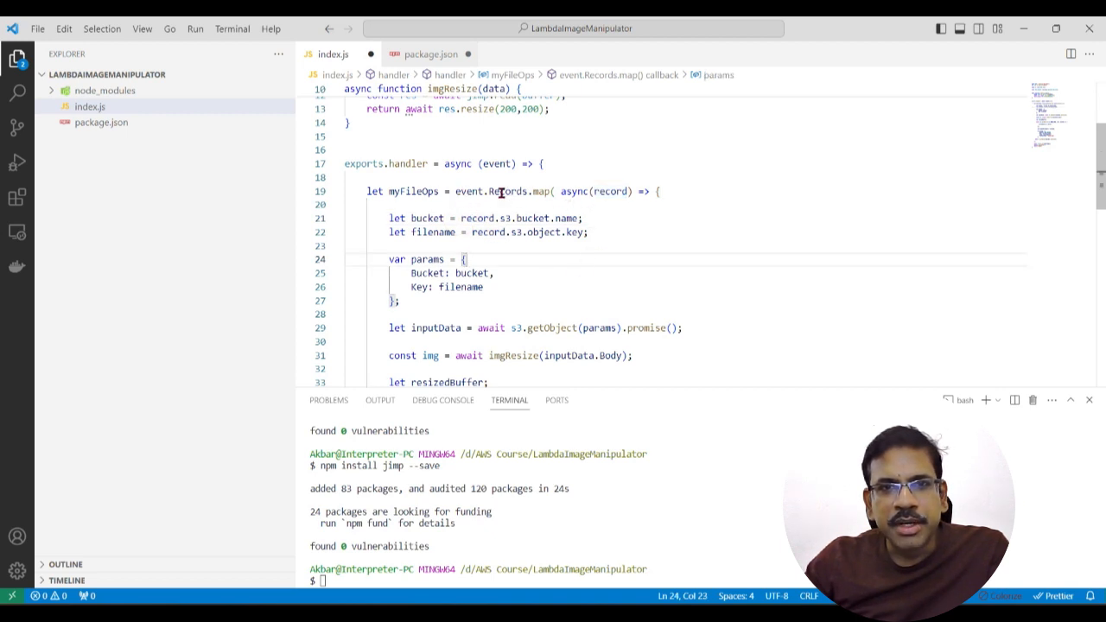
{"action": "left_click", "coordinate": [552, 220]}
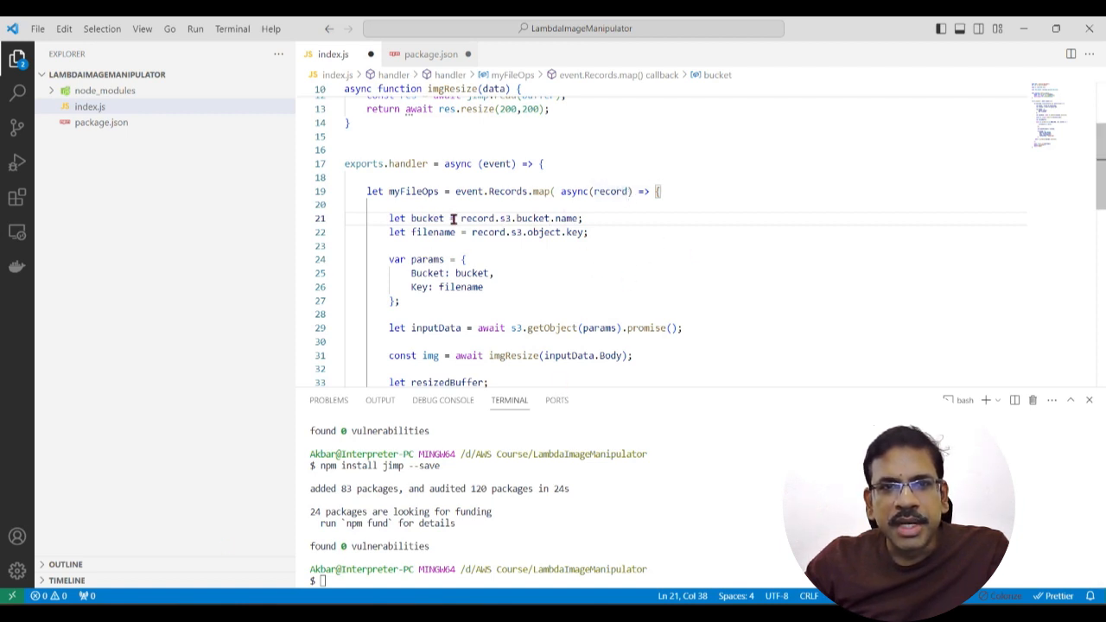
{"action": "left_click_drag", "start_coordinate": [467, 218], "coordinate": [576, 214]}
{"action": "left_click", "coordinate": [557, 246]}
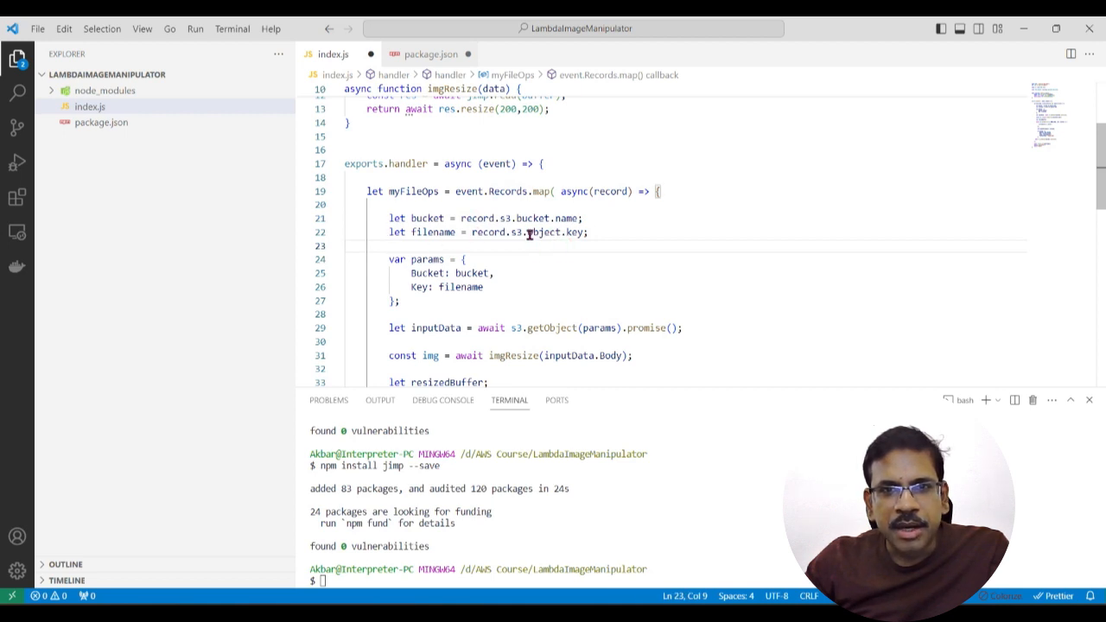
{"action": "left_click_drag", "start_coordinate": [528, 232], "coordinate": [589, 233]}
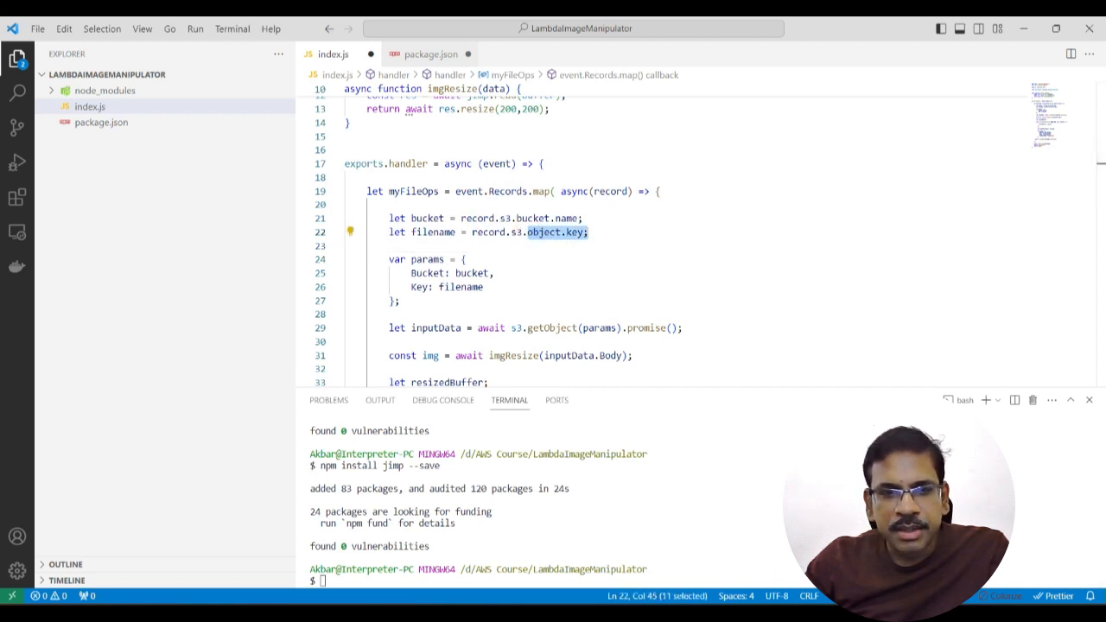
Step: Switch to the AWS console and examine the key value under the s3 object entry in the event JSON
{"action": "key", "text": "alt+Tab"}
{"action": "scroll", "coordinate": [247, 519], "scroll_direction": "down", "scroll_amount": 3}
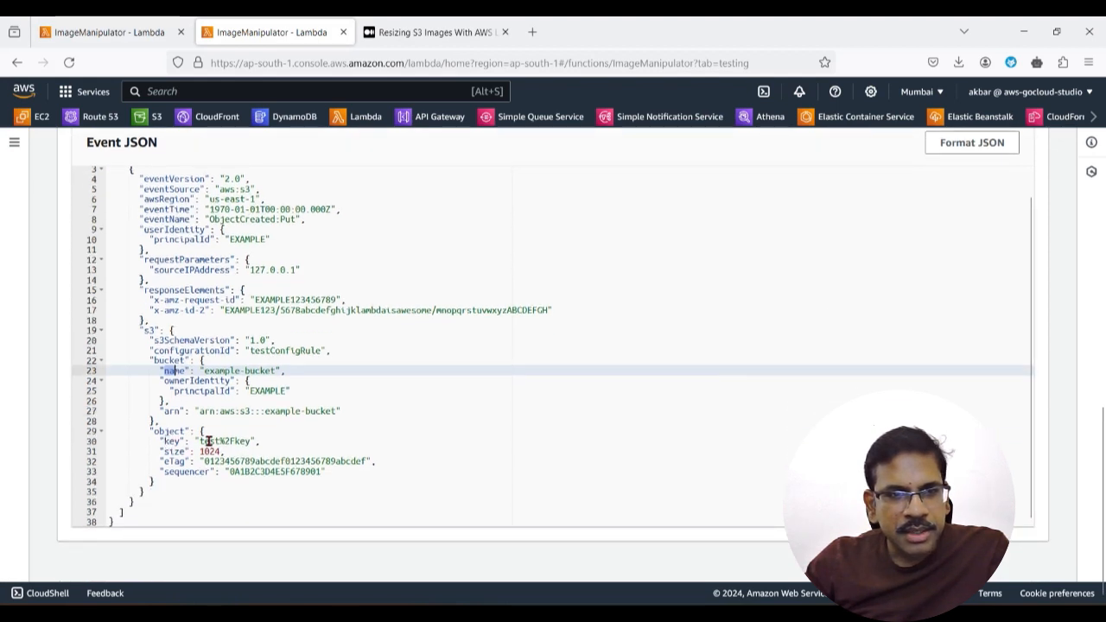
{"action": "left_click_drag", "start_coordinate": [203, 441], "coordinate": [252, 443]}
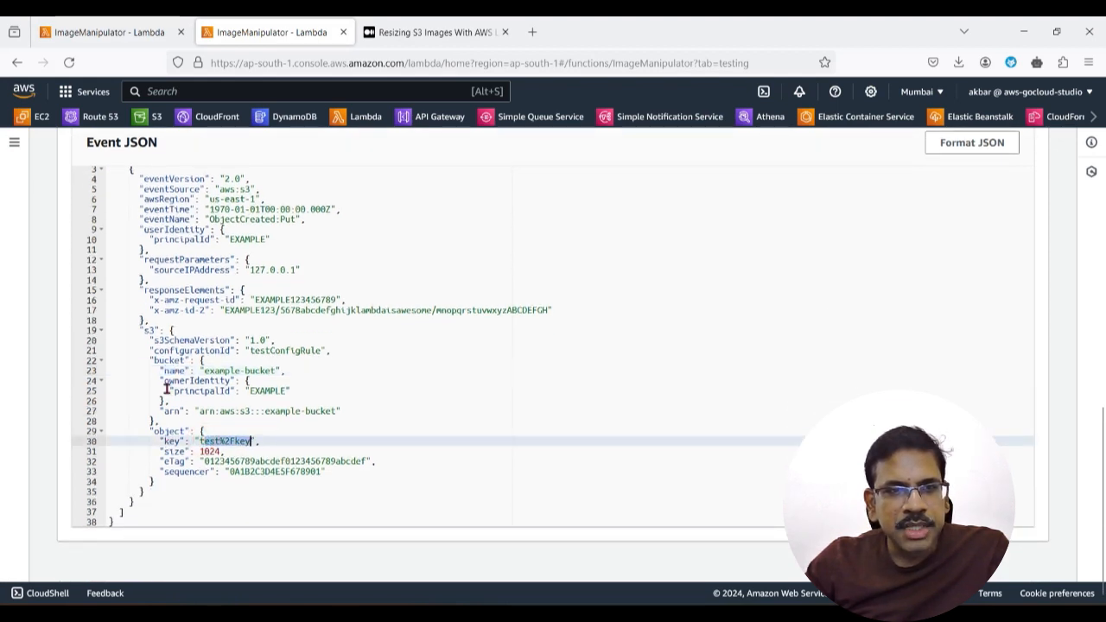
{"action": "scroll", "coordinate": [222, 422], "scroll_direction": "up", "scroll_amount": 2}
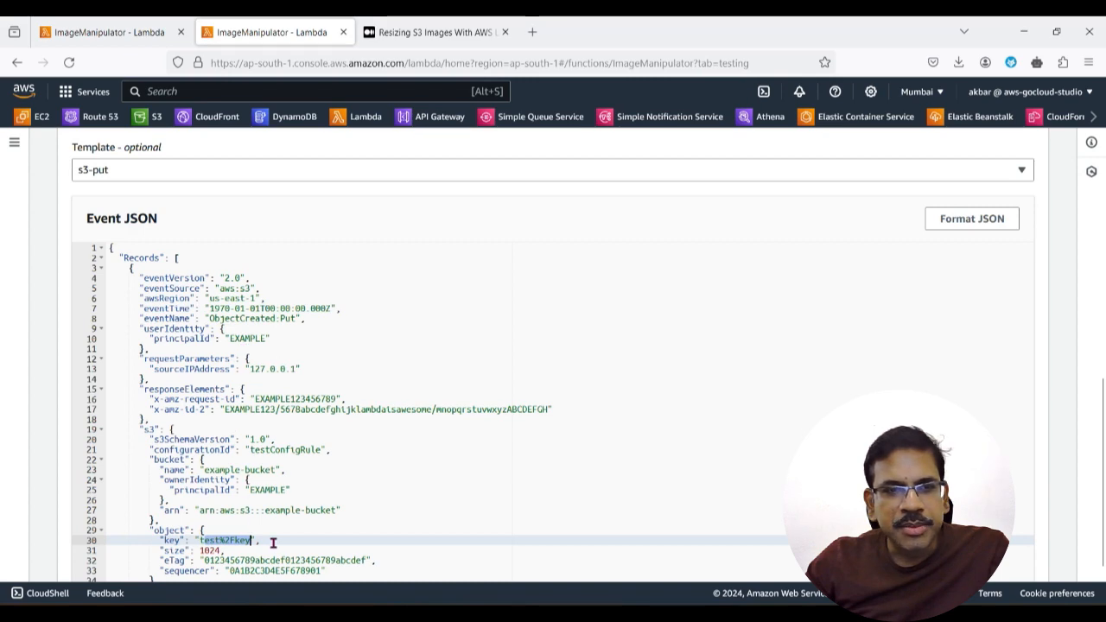
Step: Switch to VS Code and examine the params object in index.js with its Bucket and Key properties
{"action": "key", "text": "alt+Tab"}
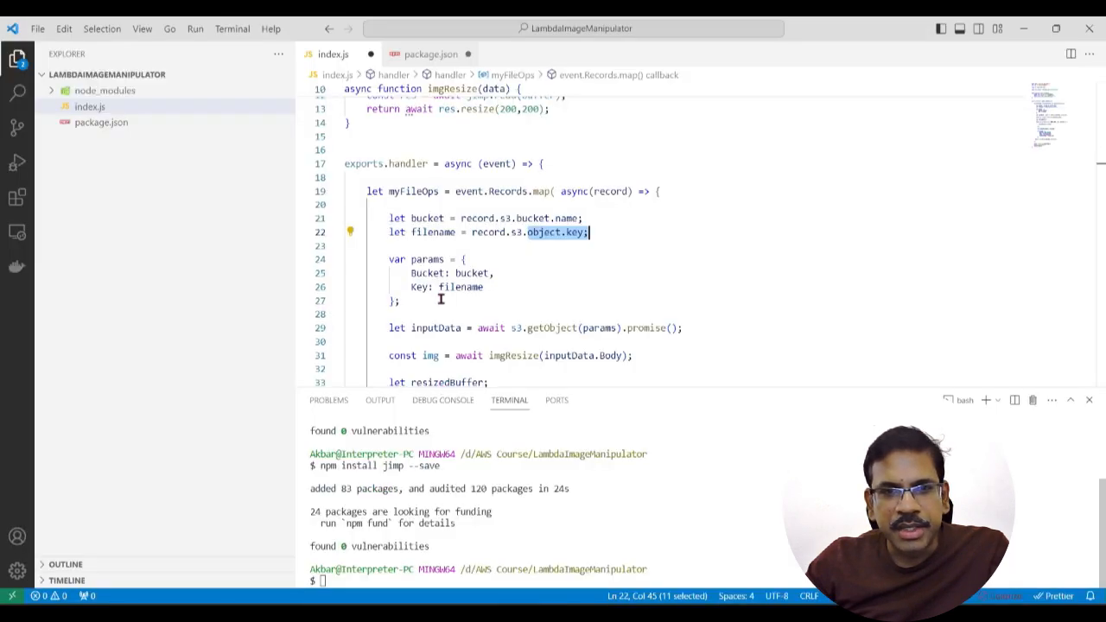
{"action": "left_click", "coordinate": [432, 279]}
{"action": "left_click_drag", "start_coordinate": [389, 259], "coordinate": [457, 301]}
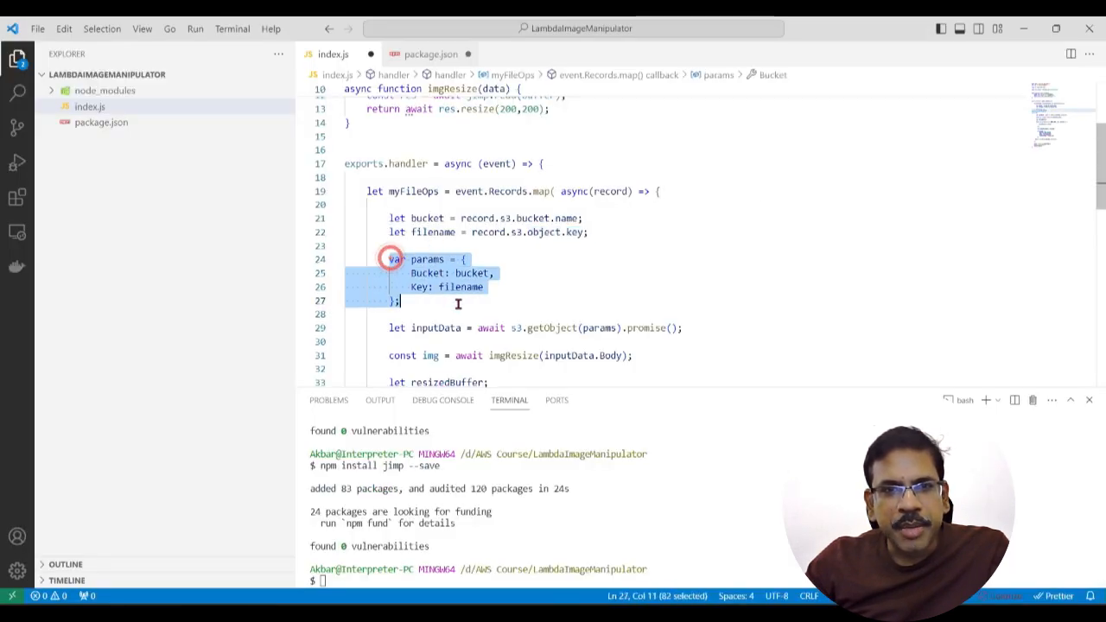
{"action": "left_click", "coordinate": [486, 302]}
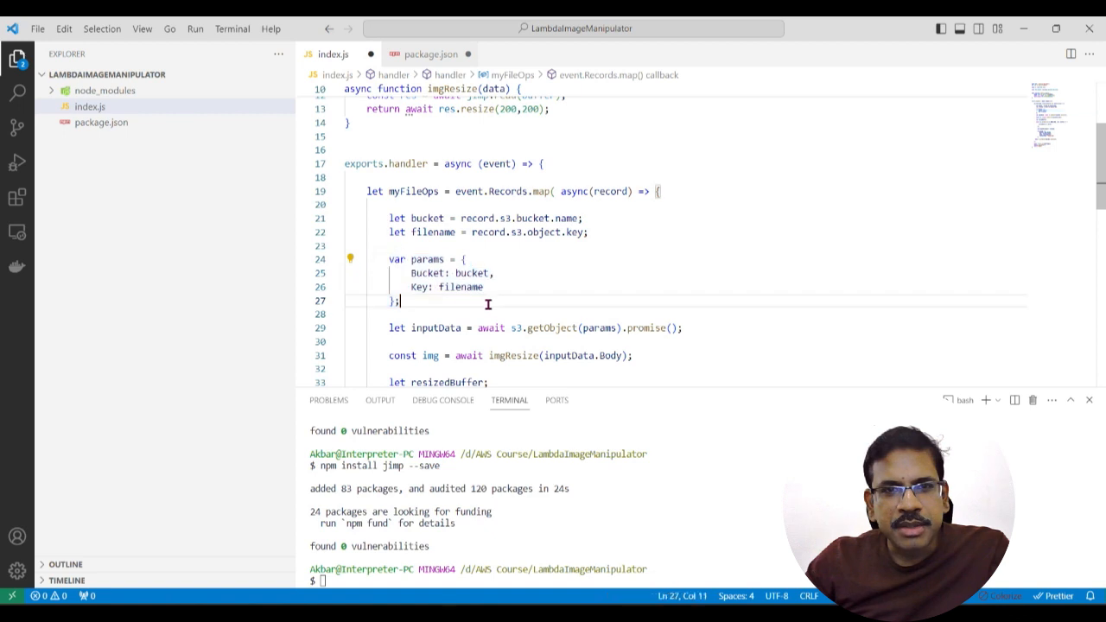
{"action": "double_click", "coordinate": [464, 288]}
{"action": "scroll", "coordinate": [475, 320], "scroll_direction": "down", "scroll_amount": 1}
{"action": "left_click", "coordinate": [462, 281]}
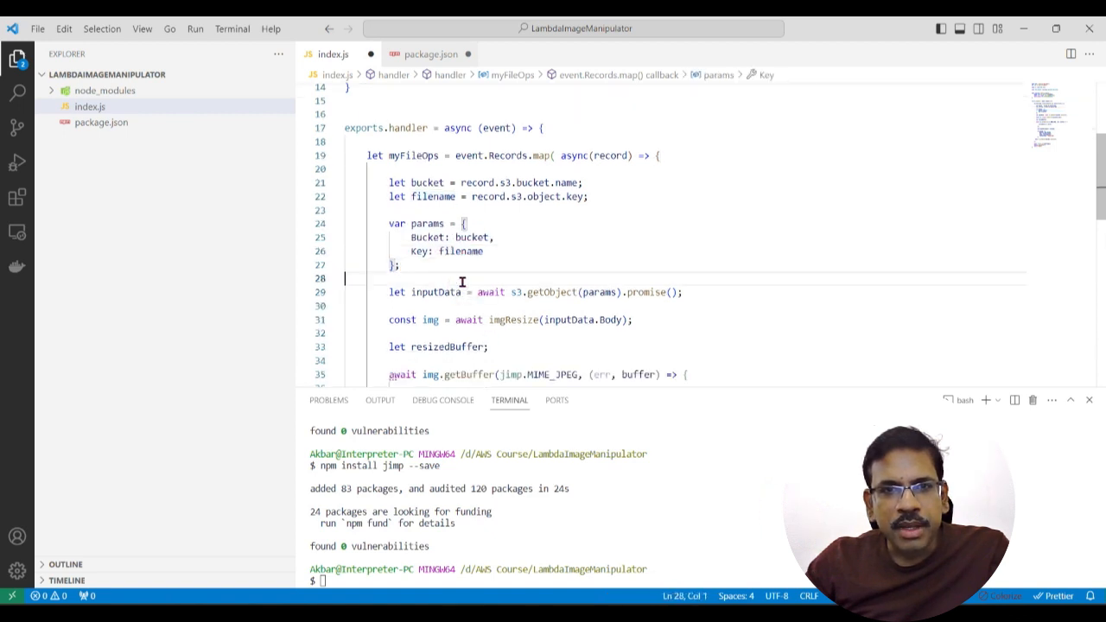
Step: Examine how the bucket and filename variables supply the Bucket and Key properties of the first params object
{"action": "double_click", "coordinate": [456, 238]}
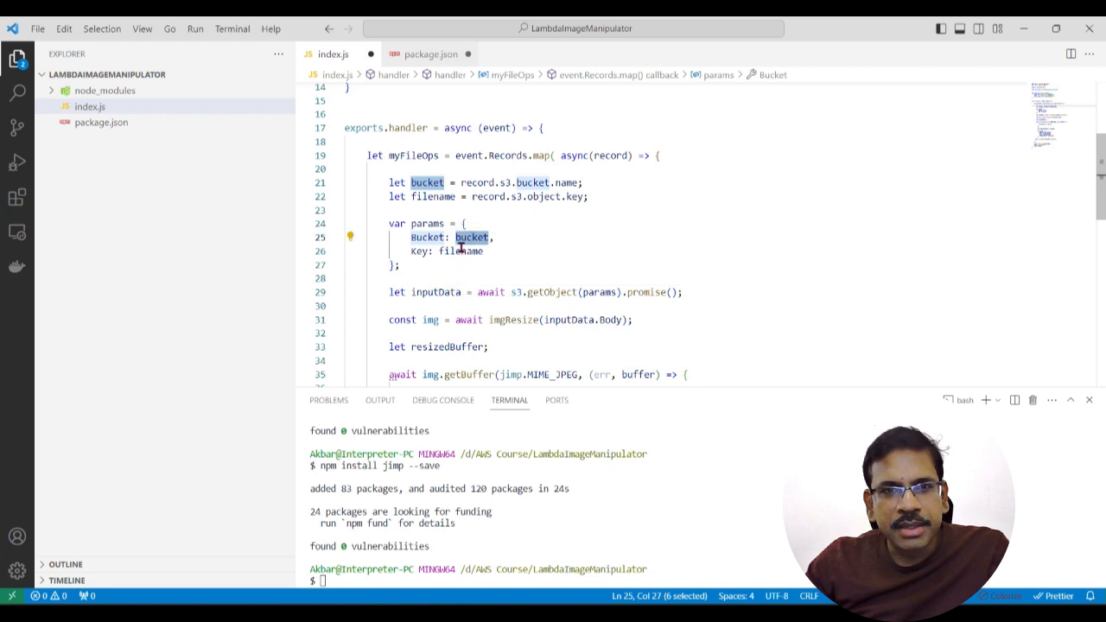
{"action": "double_click", "coordinate": [443, 251]}
{"action": "left_click", "coordinate": [467, 271]}
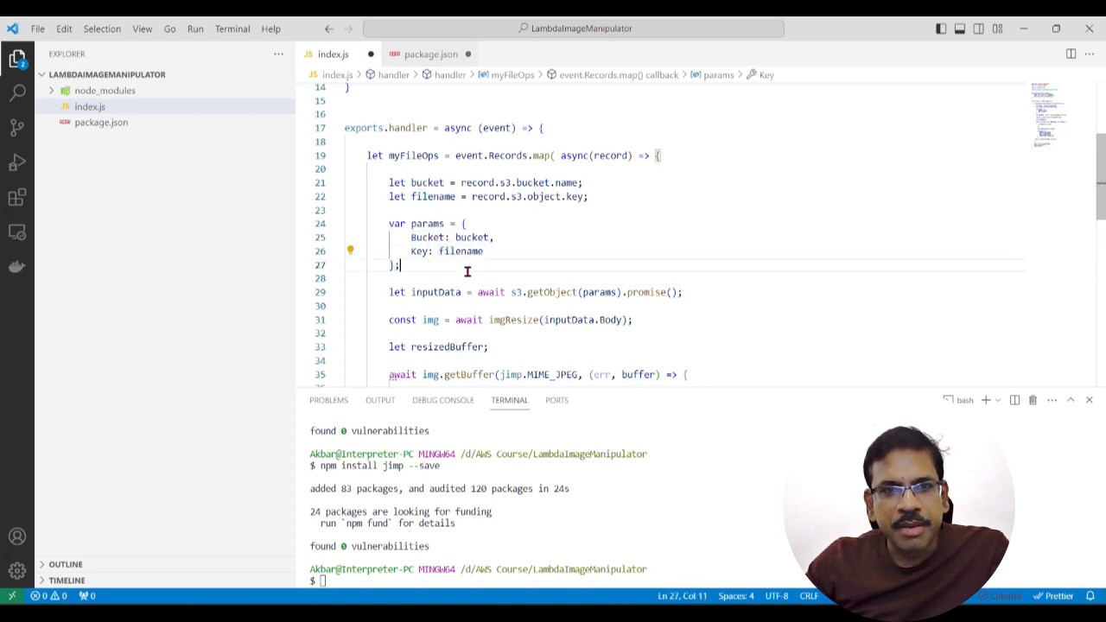
{"action": "left_click_drag", "start_coordinate": [390, 224], "coordinate": [445, 271]}
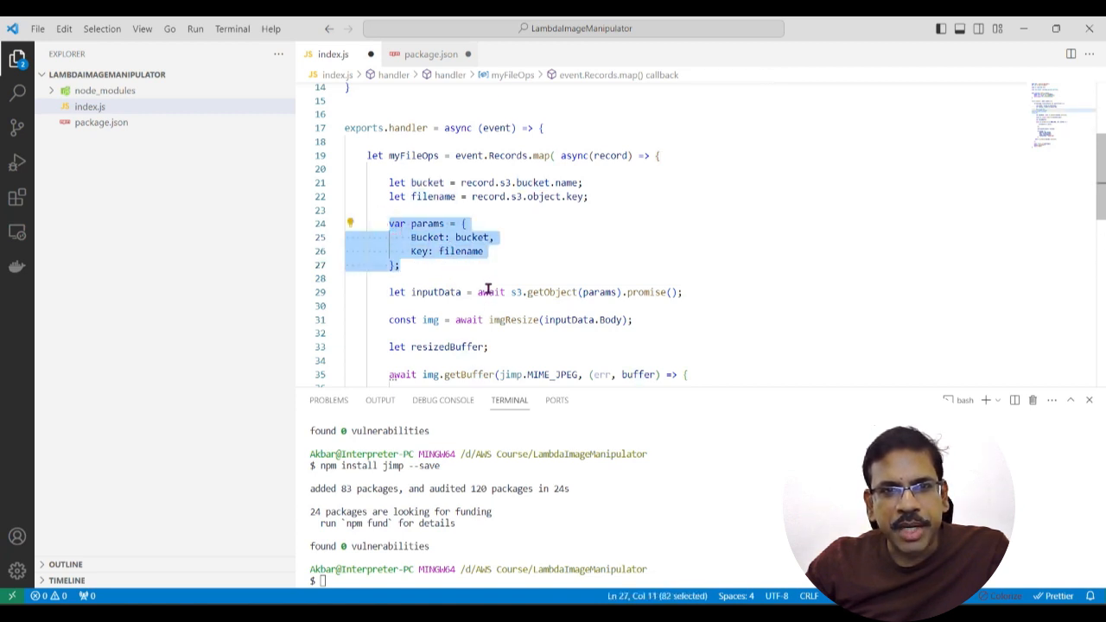
Step: Examine the s3.getObject(params) call and the inputData variable that receives the fetched object
{"action": "left_click", "coordinate": [489, 291]}
{"action": "left_click", "coordinate": [542, 301]}
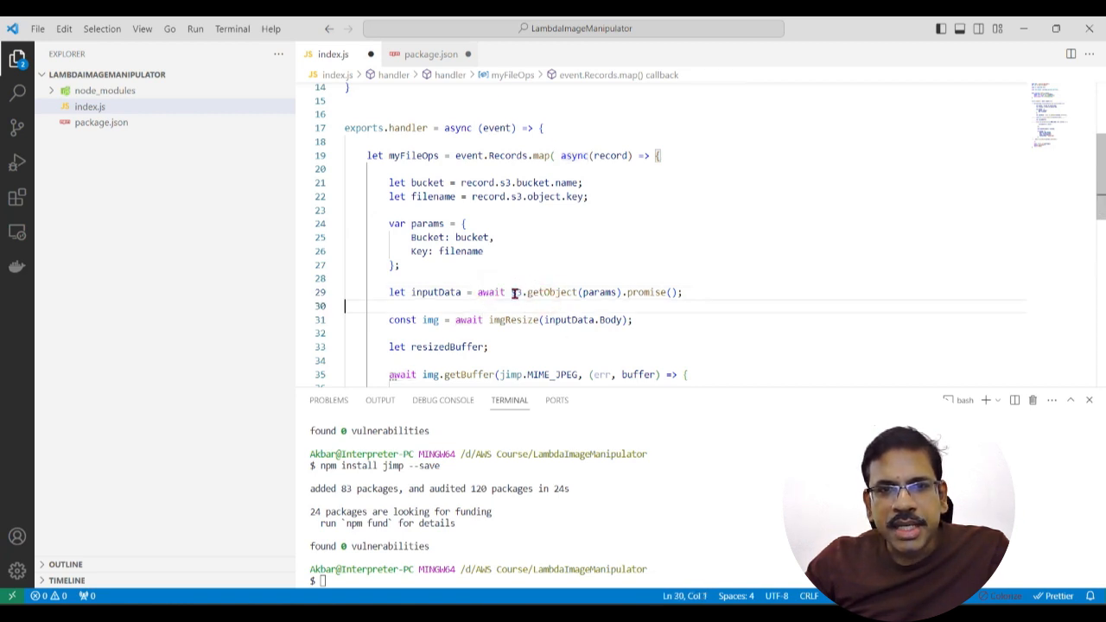
{"action": "left_click", "coordinate": [553, 320]}
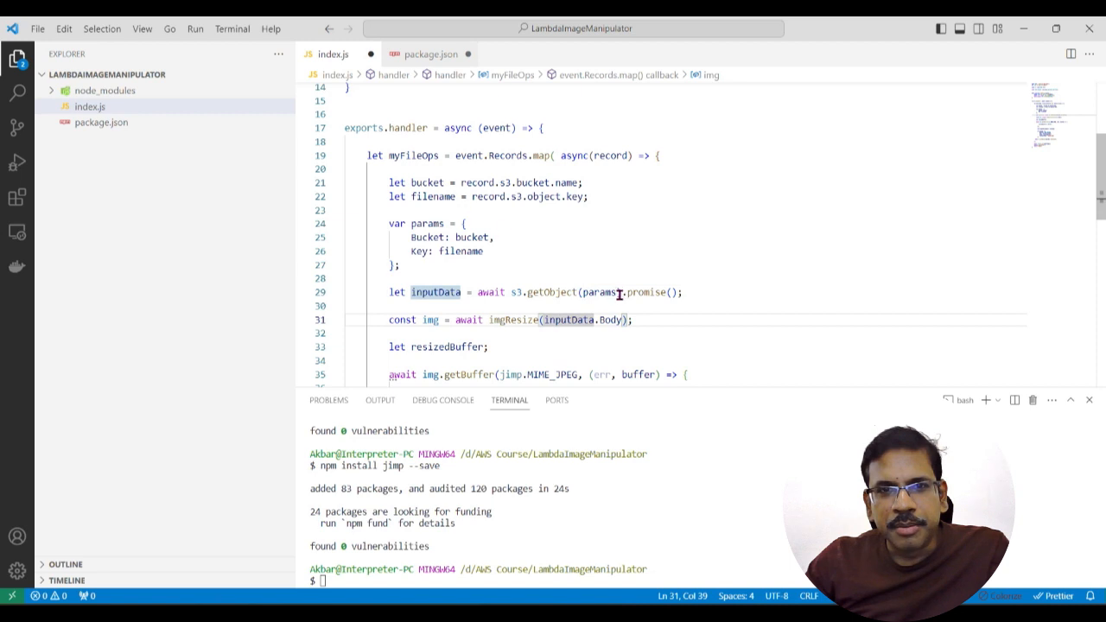
{"action": "mouse_move", "coordinate": [586, 292]}
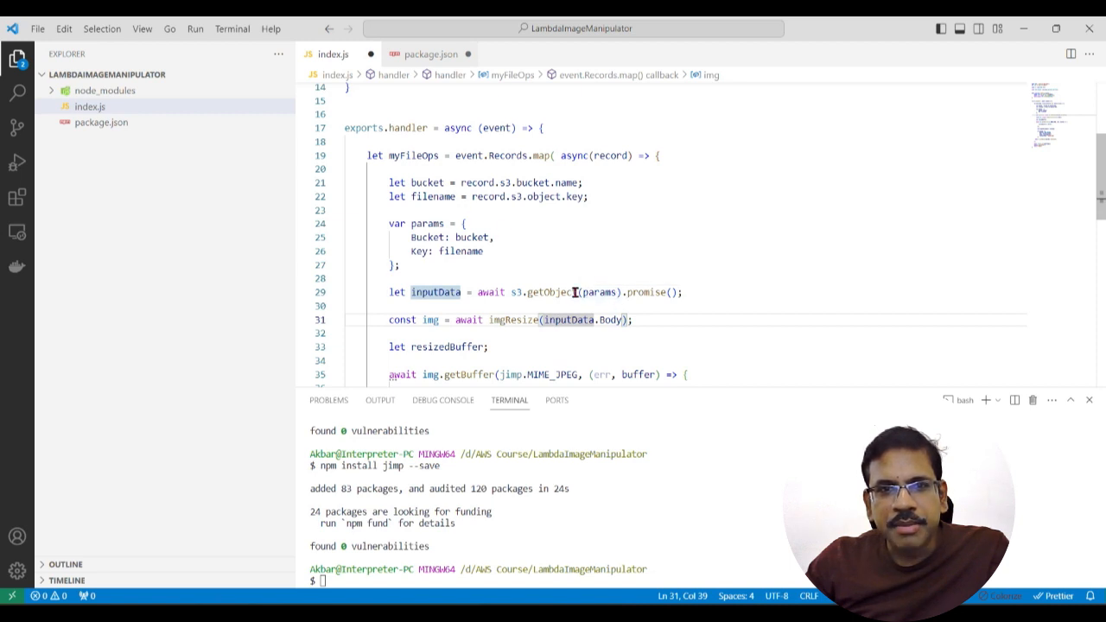
{"action": "left_click", "coordinate": [421, 294]}
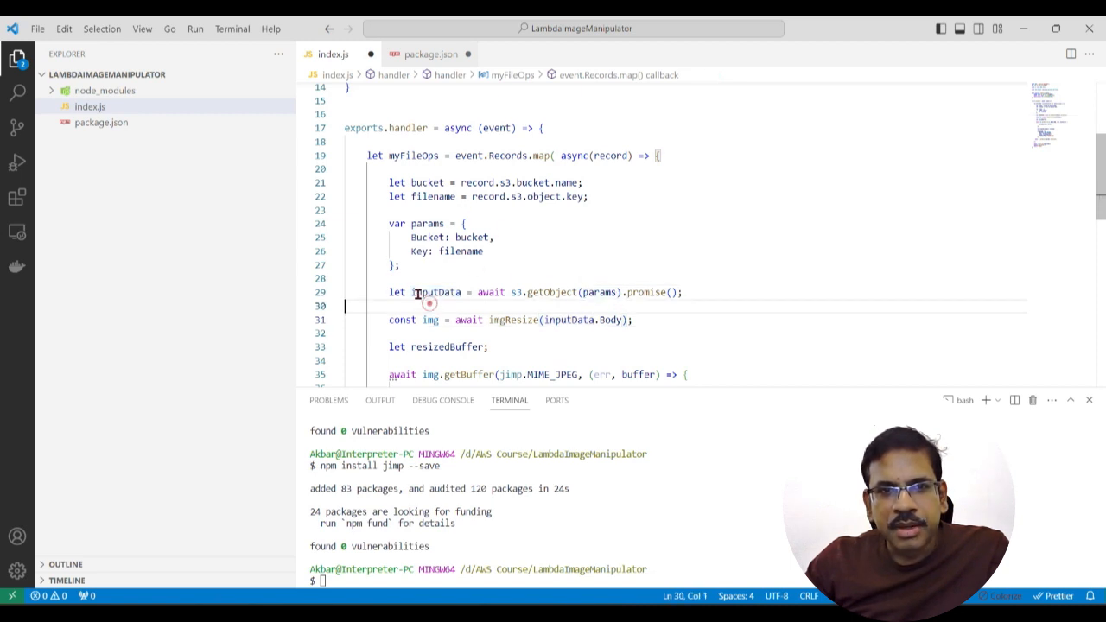
{"action": "left_click_drag", "start_coordinate": [410, 292], "coordinate": [464, 292]}
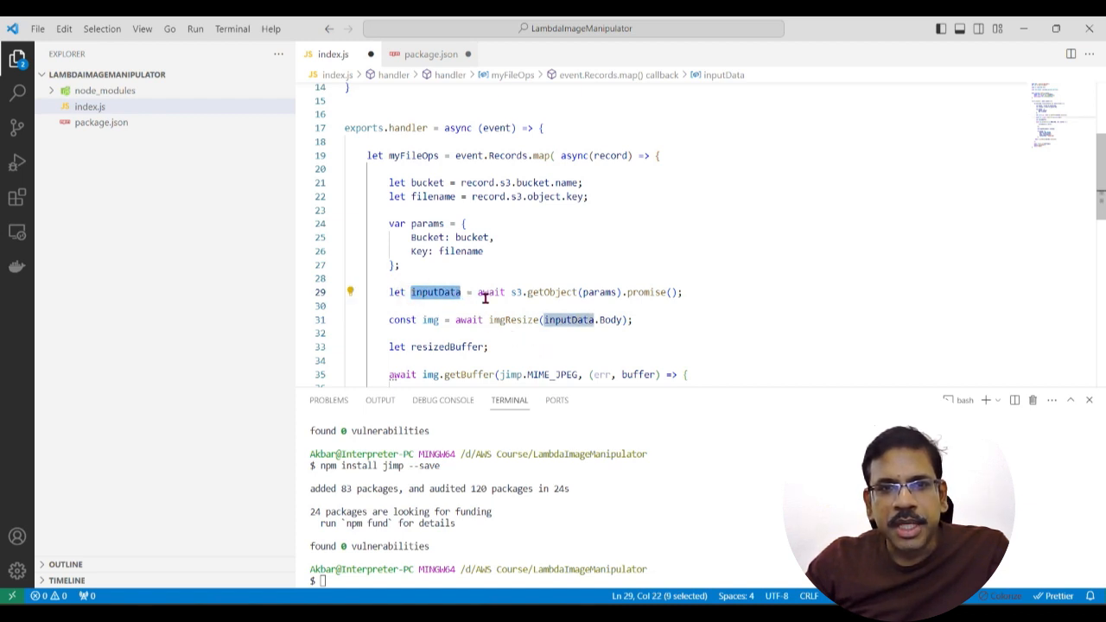
{"action": "left_click_drag", "start_coordinate": [416, 292], "coordinate": [460, 292]}
{"action": "left_click", "coordinate": [551, 346]}
Step: Examine how inputData.Body is passed to the imgResize call in the handler
{"action": "scroll", "coordinate": [551, 347], "scroll_direction": "down", "scroll_amount": 1}
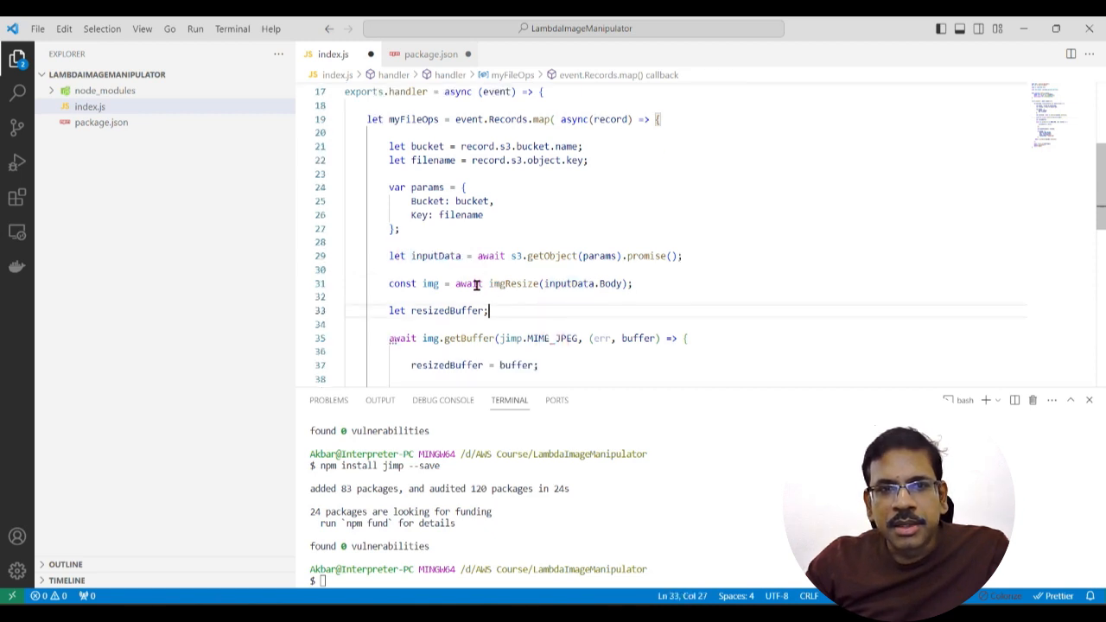
{"action": "left_click_drag", "start_coordinate": [489, 283], "coordinate": [539, 284]}
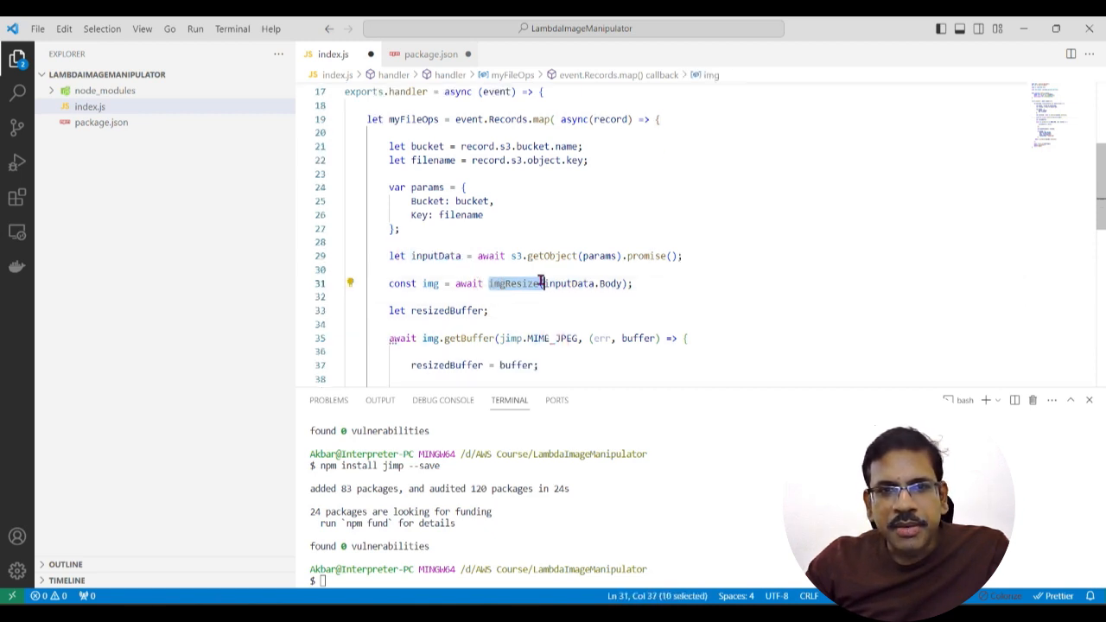
{"action": "scroll", "coordinate": [527, 308], "scroll_direction": "up", "scroll_amount": 3}
{"action": "scroll", "coordinate": [548, 310], "scroll_direction": "down", "scroll_amount": 1}
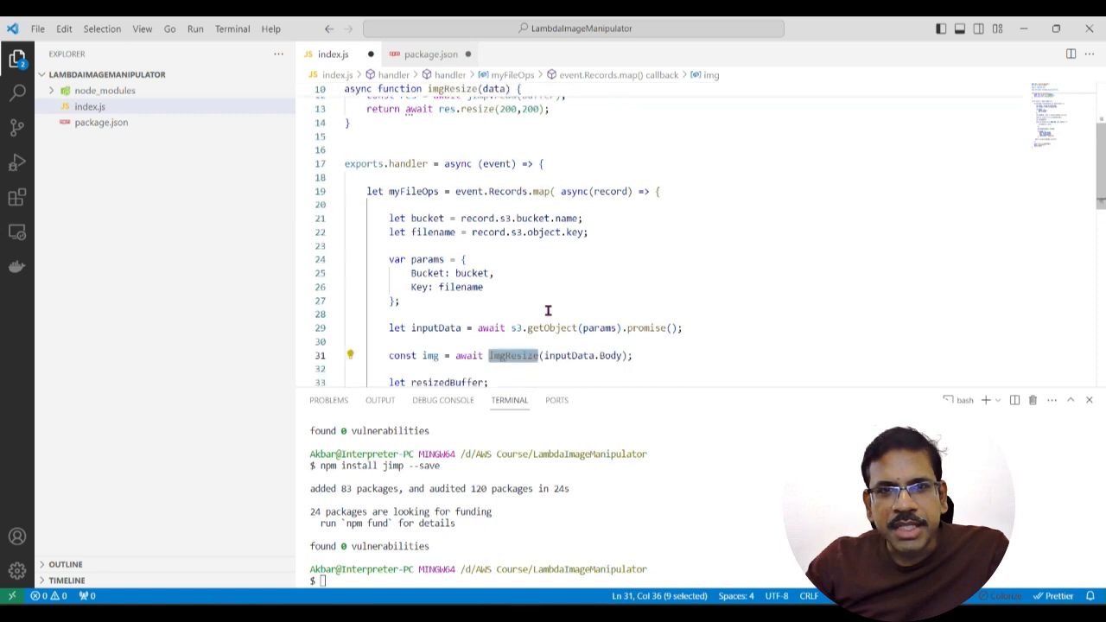
{"action": "left_click", "coordinate": [455, 329]}
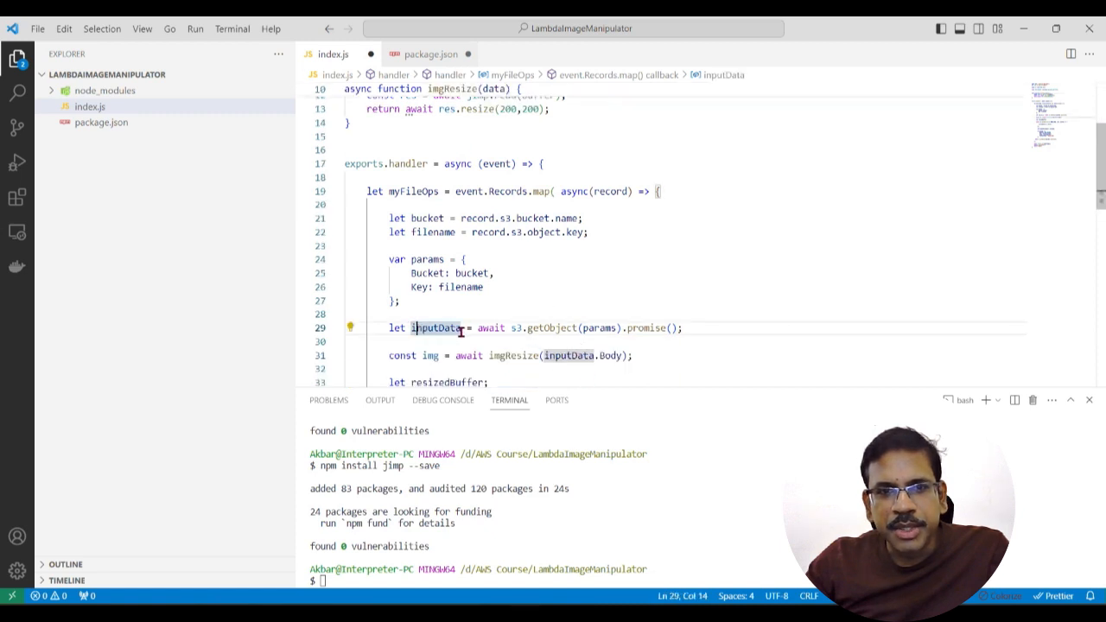
{"action": "left_click", "coordinate": [616, 355]}
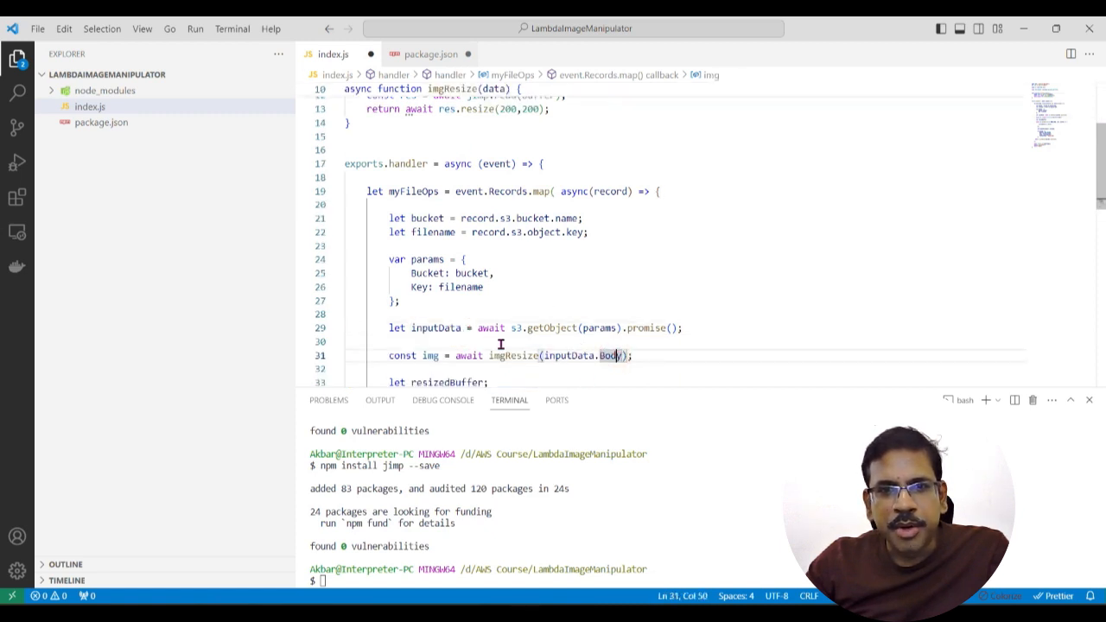
Step: Examine the imgResize function's jimp.read(buffer) call and its res.resize(200,200) return line
{"action": "scroll", "coordinate": [535, 324], "scroll_direction": "up", "scroll_amount": 3}
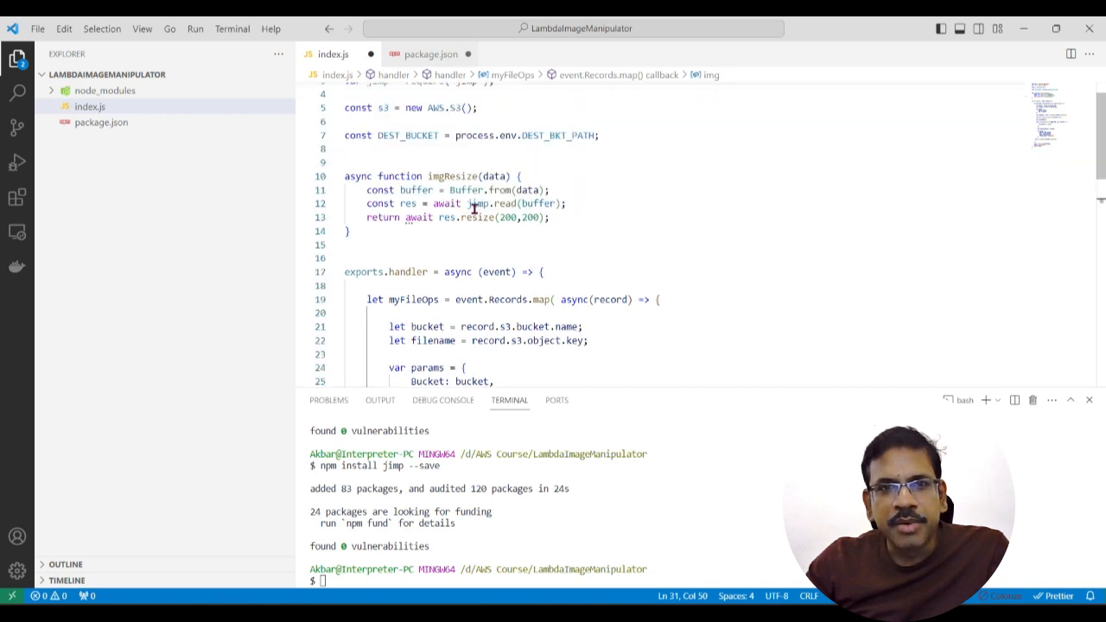
{"action": "left_click", "coordinate": [533, 203]}
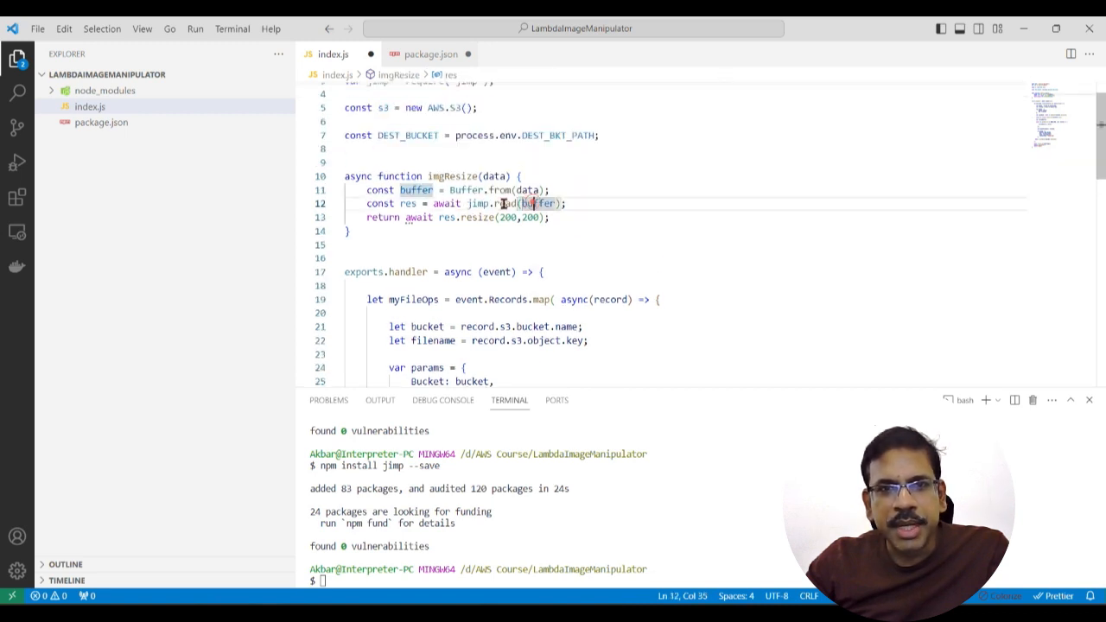
{"action": "left_click", "coordinate": [472, 220]}
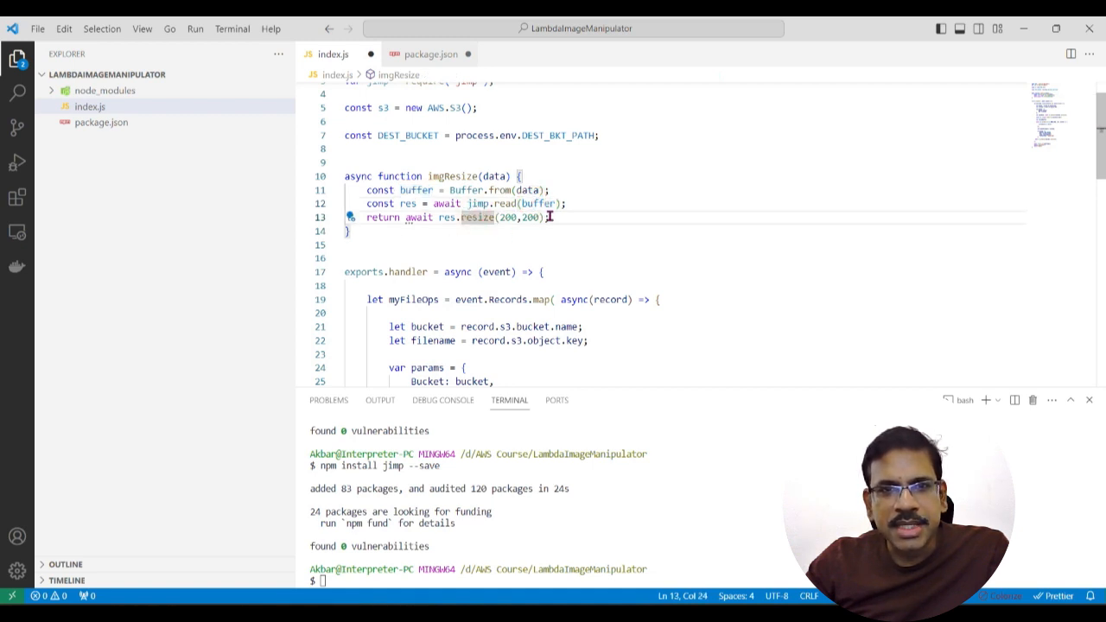
{"action": "left_click", "coordinate": [549, 217]}
Step: Examine the getBuffer call on the resized image and the buffer value handled in its callback
{"action": "scroll", "coordinate": [550, 363], "scroll_direction": "down", "scroll_amount": 4}
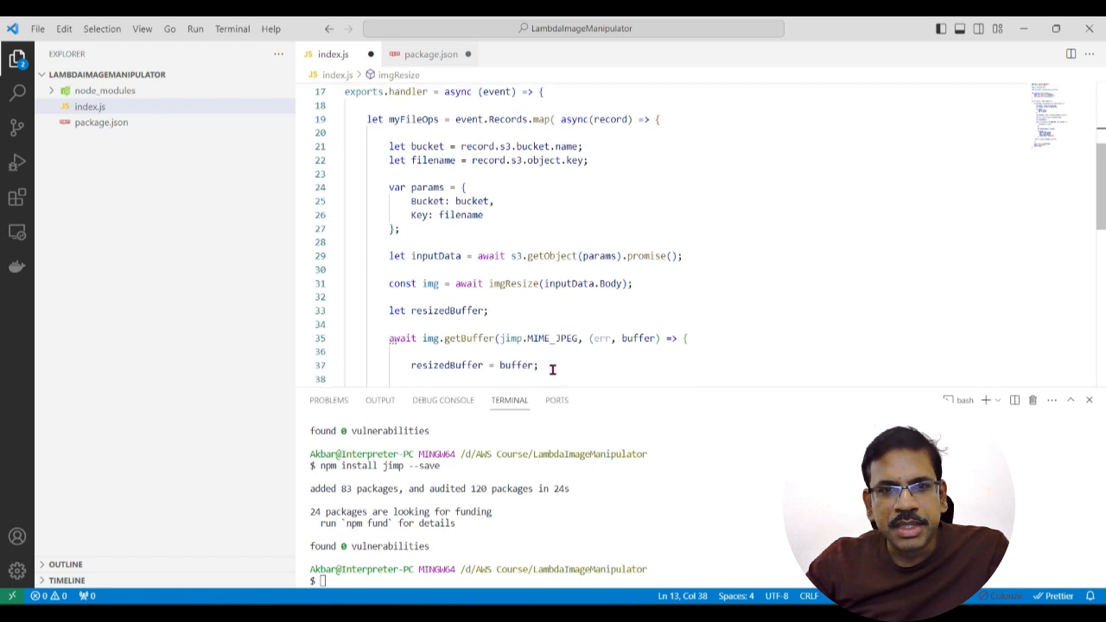
{"action": "double_click", "coordinate": [428, 286]}
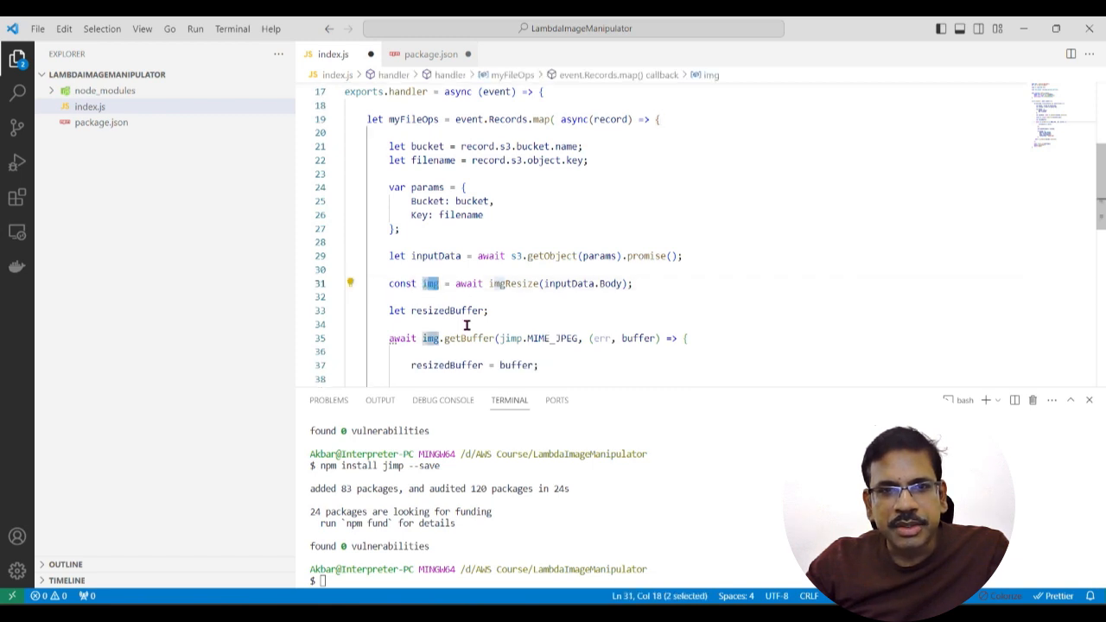
{"action": "scroll", "coordinate": [456, 329], "scroll_direction": "down", "scroll_amount": 1}
{"action": "scroll", "coordinate": [475, 337], "scroll_direction": "down", "scroll_amount": 2}
{"action": "left_click", "coordinate": [485, 285]}
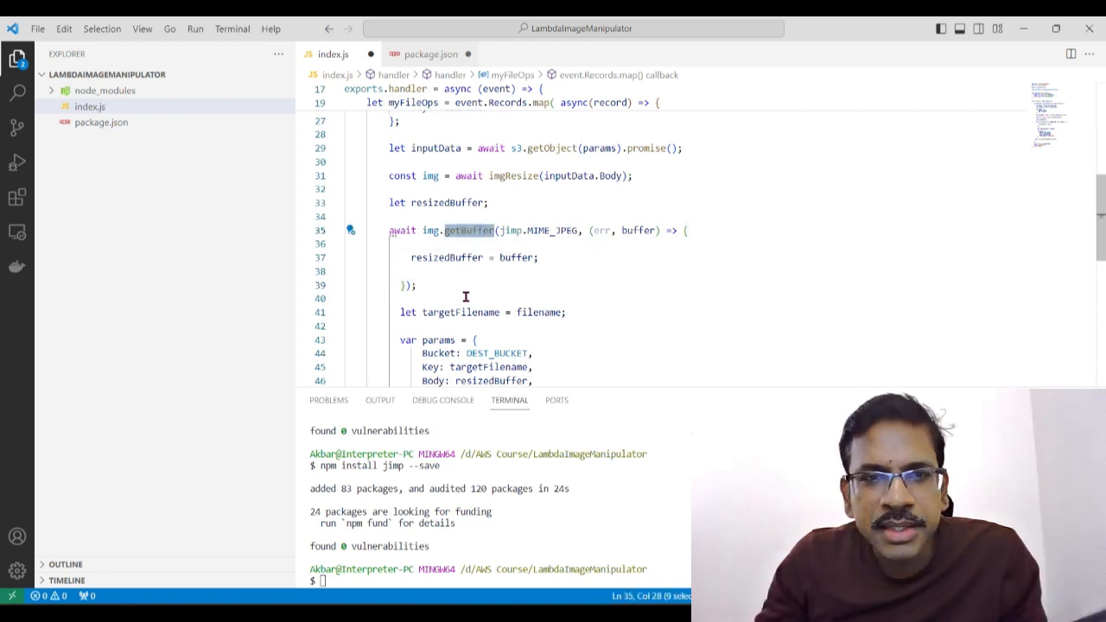
{"action": "left_click", "coordinate": [464, 296]}
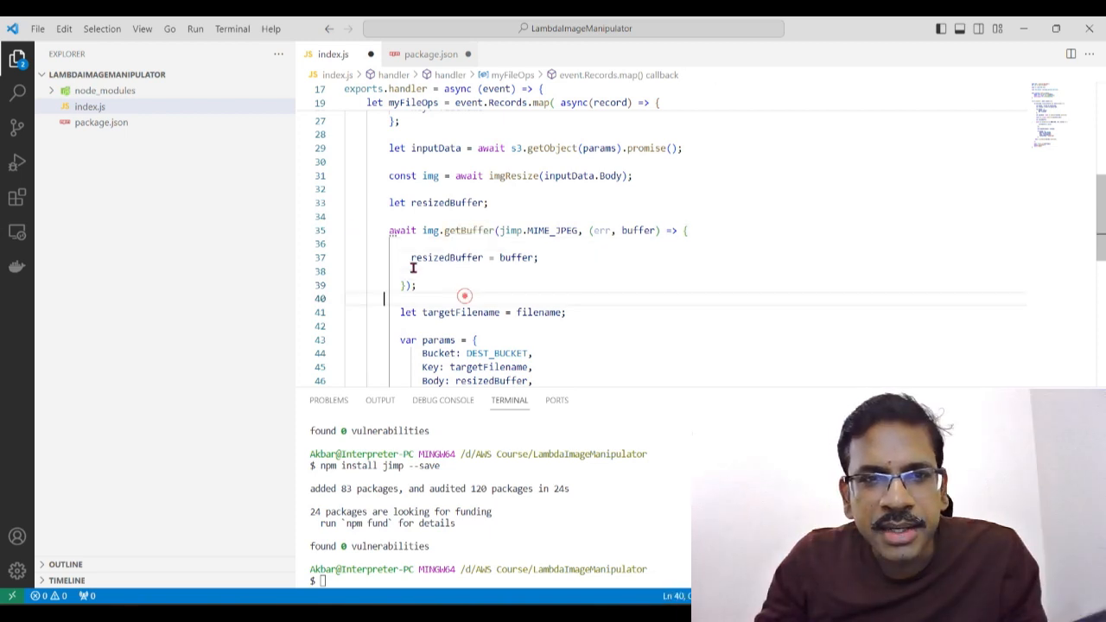
{"action": "double_click", "coordinate": [451, 231]}
{"action": "left_click", "coordinate": [479, 287]}
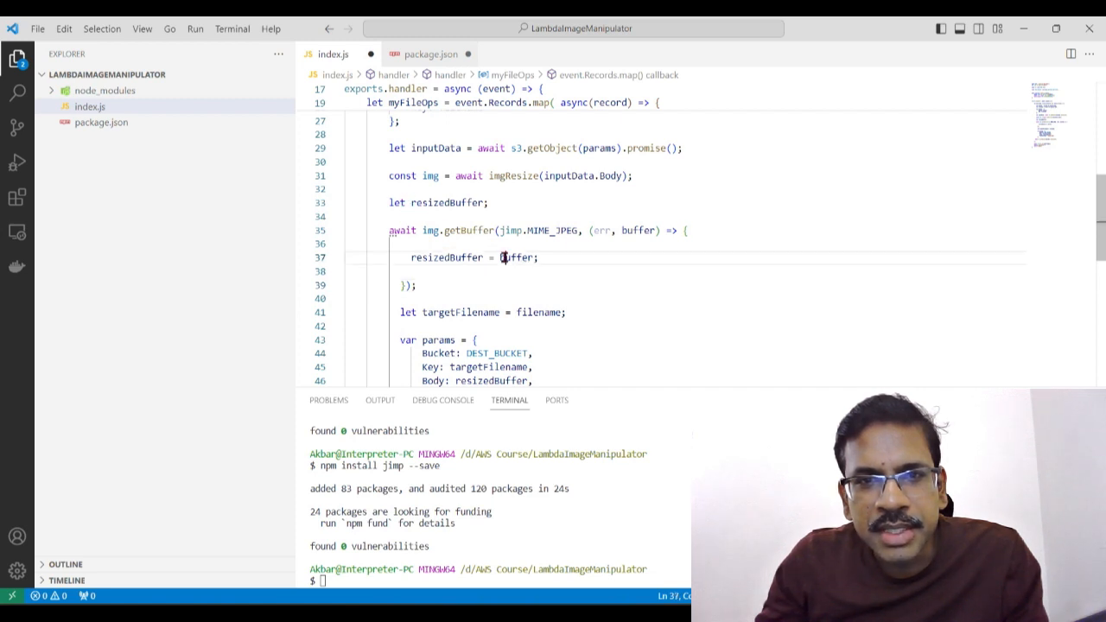
{"action": "double_click", "coordinate": [505, 258]}
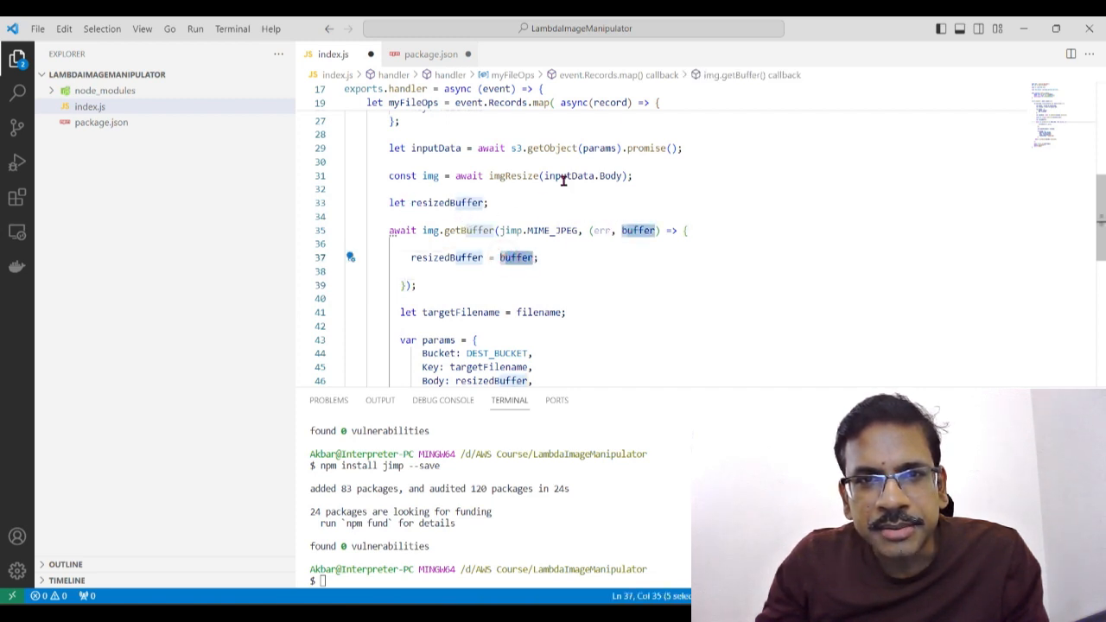
Step: Trace the img constant from its imgResize assignment through img.getBuffer to the resizedBuffer variable
{"action": "double_click", "coordinate": [424, 175]}
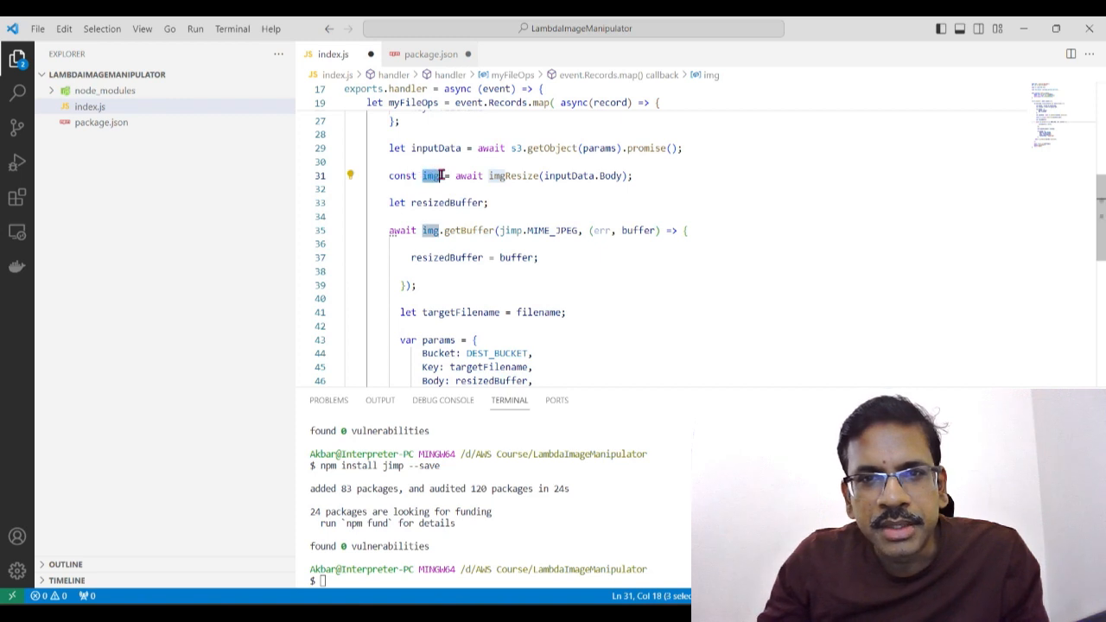
{"action": "left_click", "coordinate": [442, 249]}
{"action": "double_click", "coordinate": [428, 176]}
{"action": "left_click", "coordinate": [439, 247]}
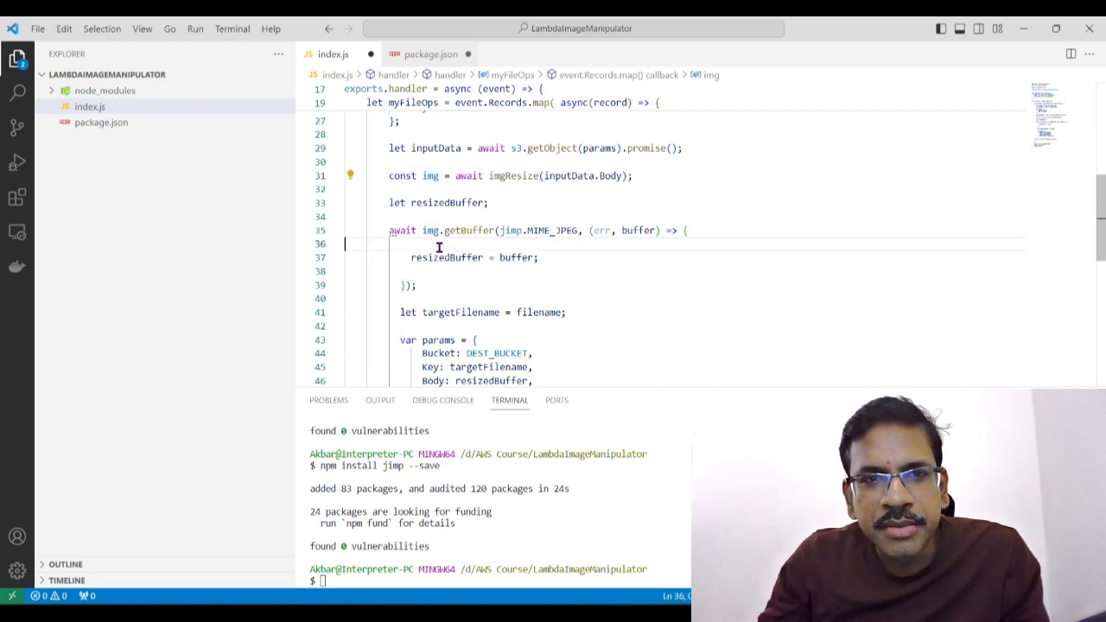
{"action": "left_click_drag", "start_coordinate": [422, 230], "coordinate": [497, 230]}
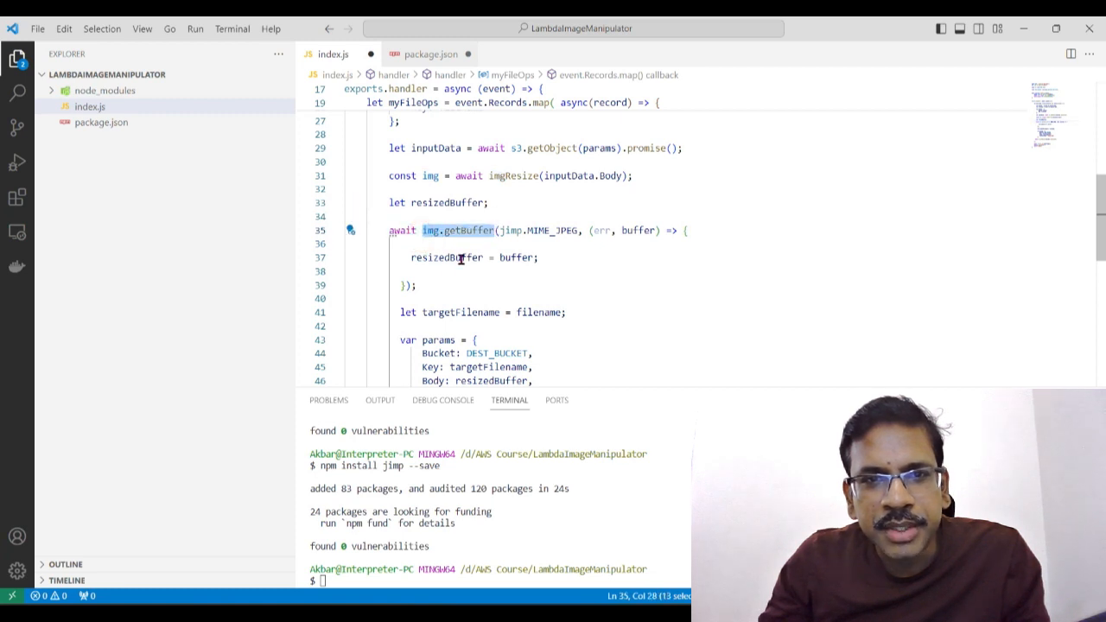
{"action": "left_click", "coordinate": [439, 289]}
{"action": "left_click_drag", "start_coordinate": [410, 258], "coordinate": [485, 257]}
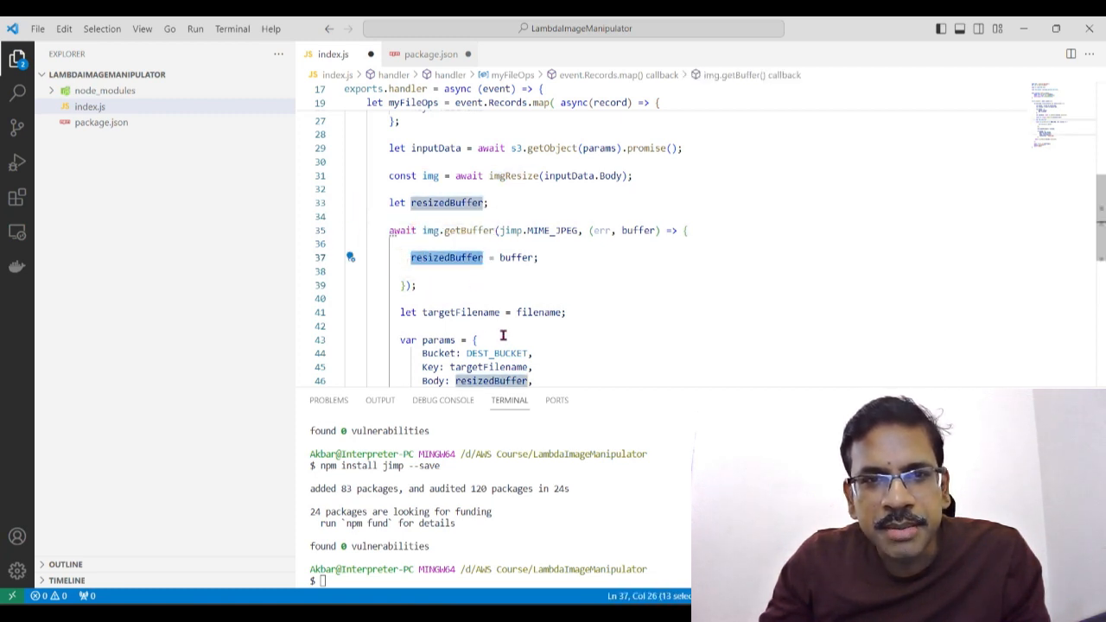
Step: Examine the second params object with its DEST_BUCKET bucket, targetFilename key, resizedBuffer body and 'image/jpeg' content type
{"action": "scroll", "coordinate": [503, 335], "scroll_direction": "down", "scroll_amount": 3}
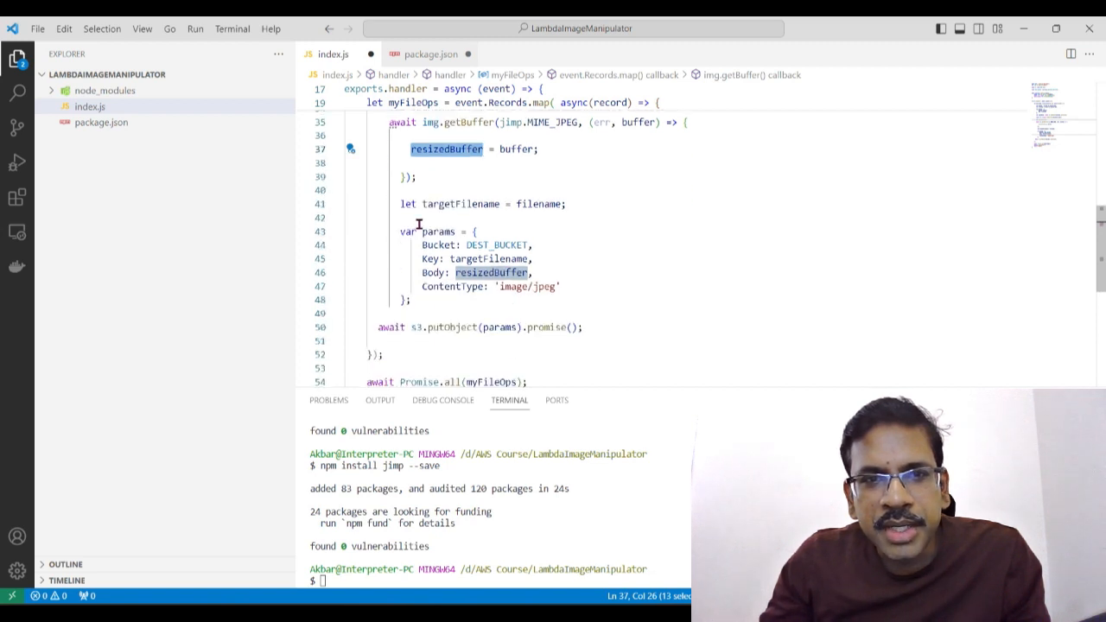
{"action": "left_click", "coordinate": [485, 310]}
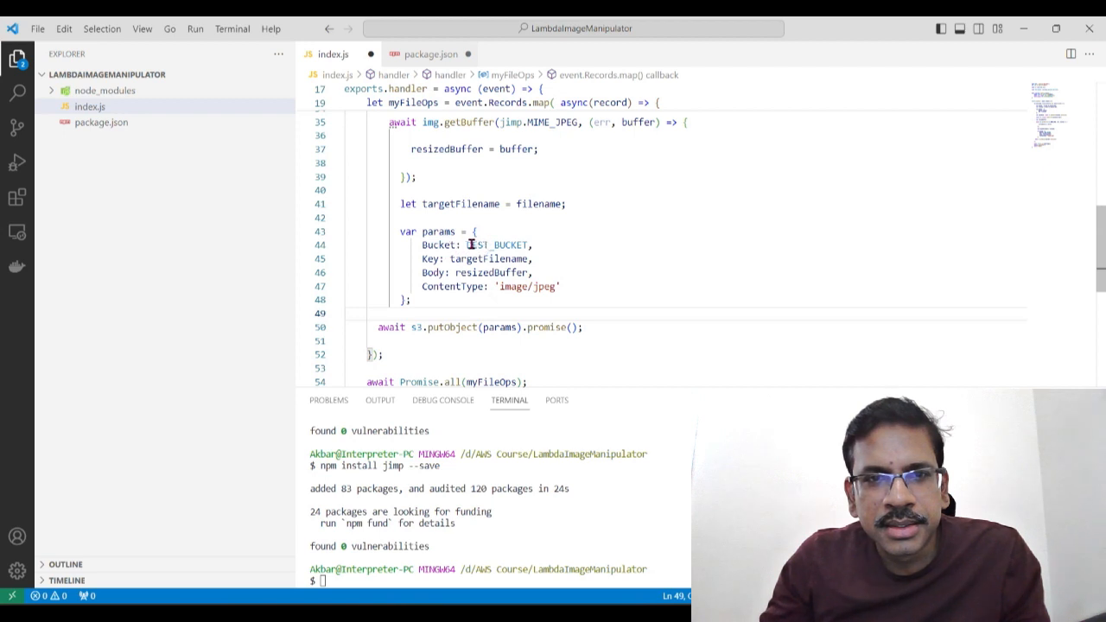
{"action": "left_click_drag", "start_coordinate": [422, 245], "coordinate": [529, 245]}
{"action": "left_click_drag", "start_coordinate": [450, 259], "coordinate": [532, 259]}
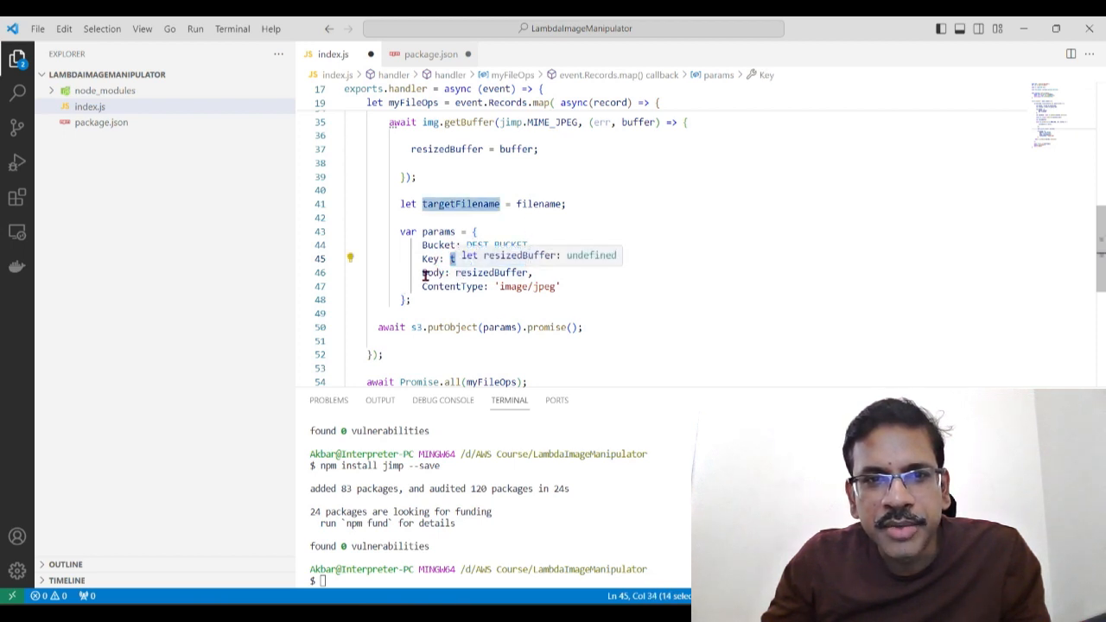
{"action": "left_click_drag", "start_coordinate": [423, 273], "coordinate": [529, 273]}
{"action": "left_click", "coordinate": [506, 313]}
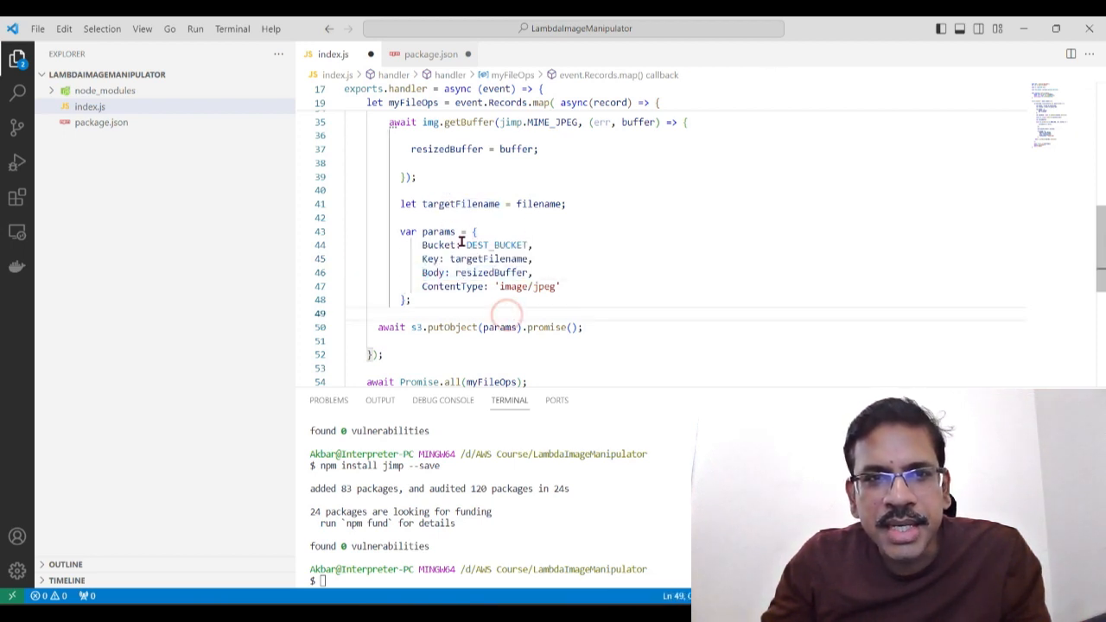
{"action": "double_click", "coordinate": [493, 272]}
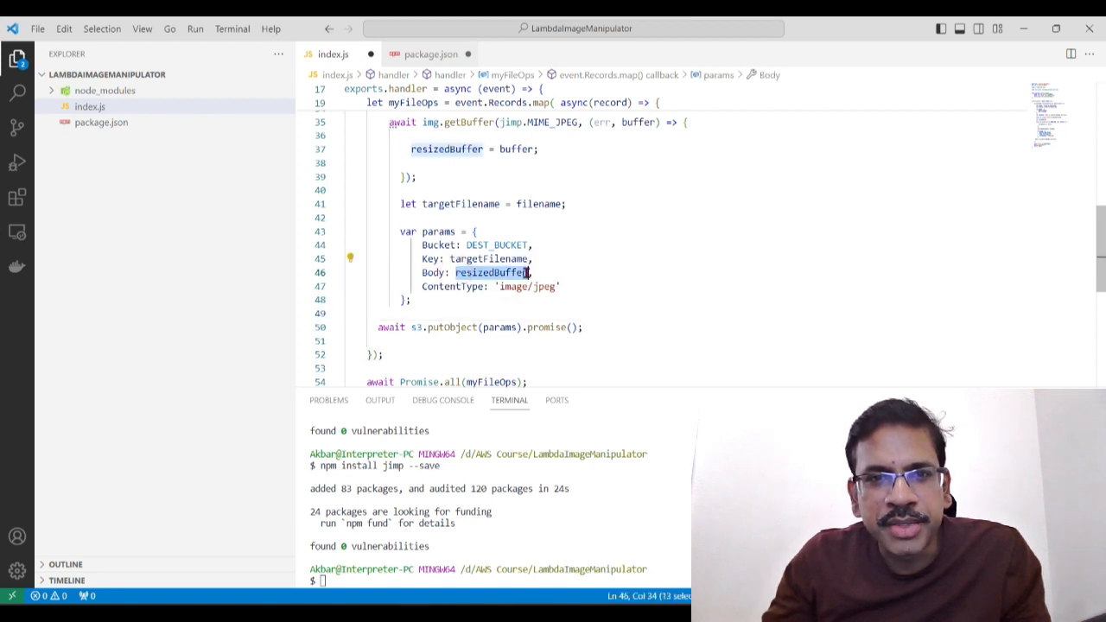
{"action": "left_click_drag", "start_coordinate": [424, 286], "coordinate": [573, 291]}
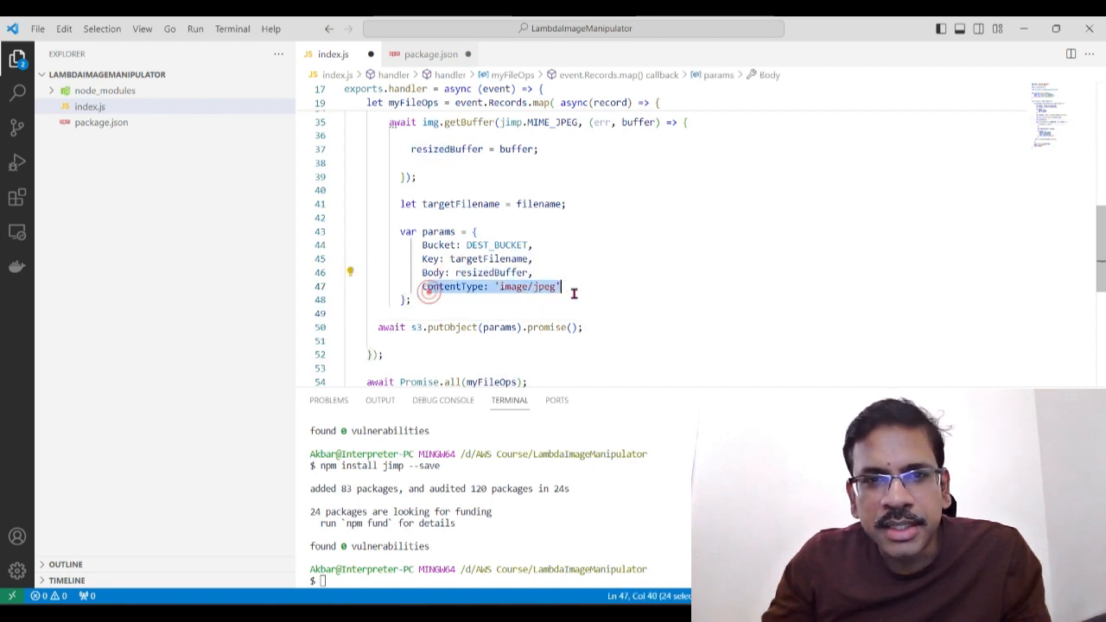
{"action": "left_click", "coordinate": [589, 292]}
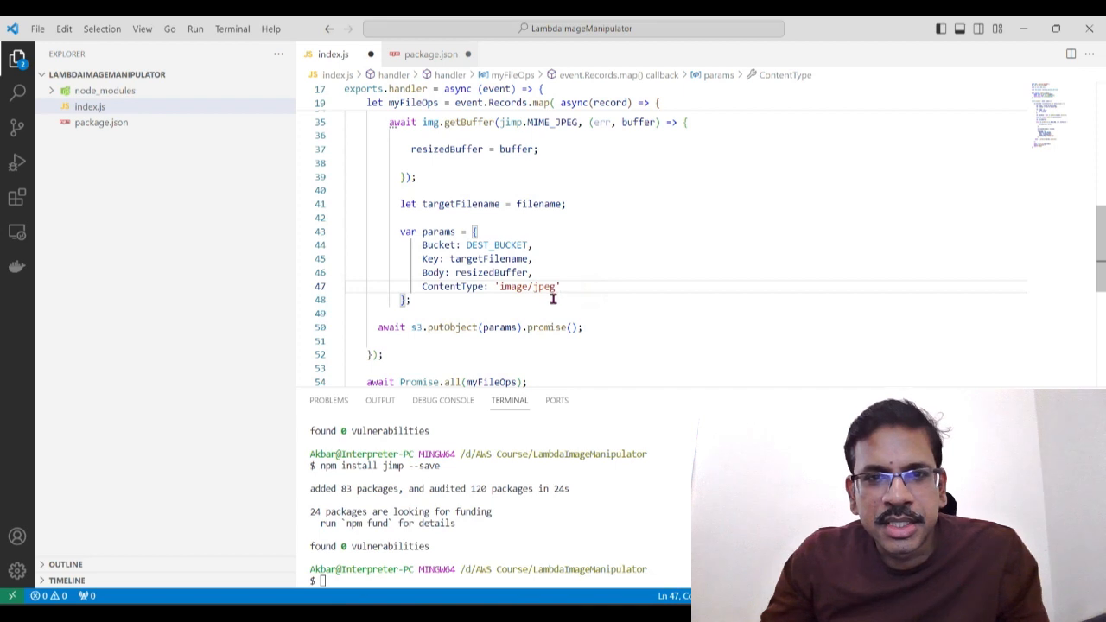
Step: Examine the s3.putObject(params).promise() call together with the params object that it uploads
{"action": "scroll", "coordinate": [448, 333], "scroll_direction": "down", "scroll_amount": 1}
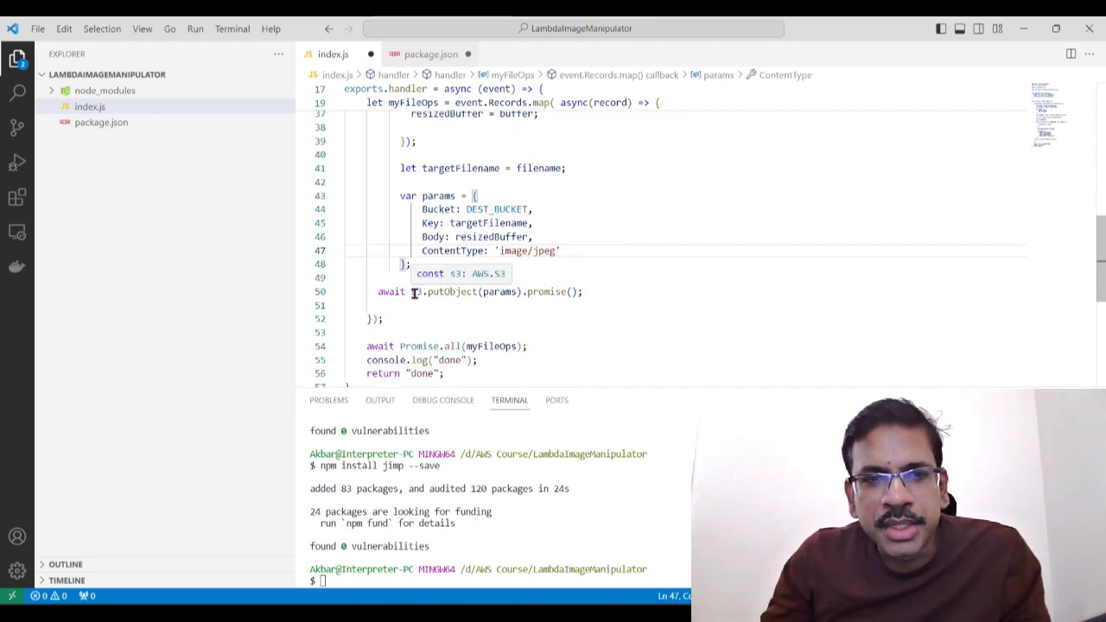
{"action": "left_click_drag", "start_coordinate": [432, 294], "coordinate": [483, 292]}
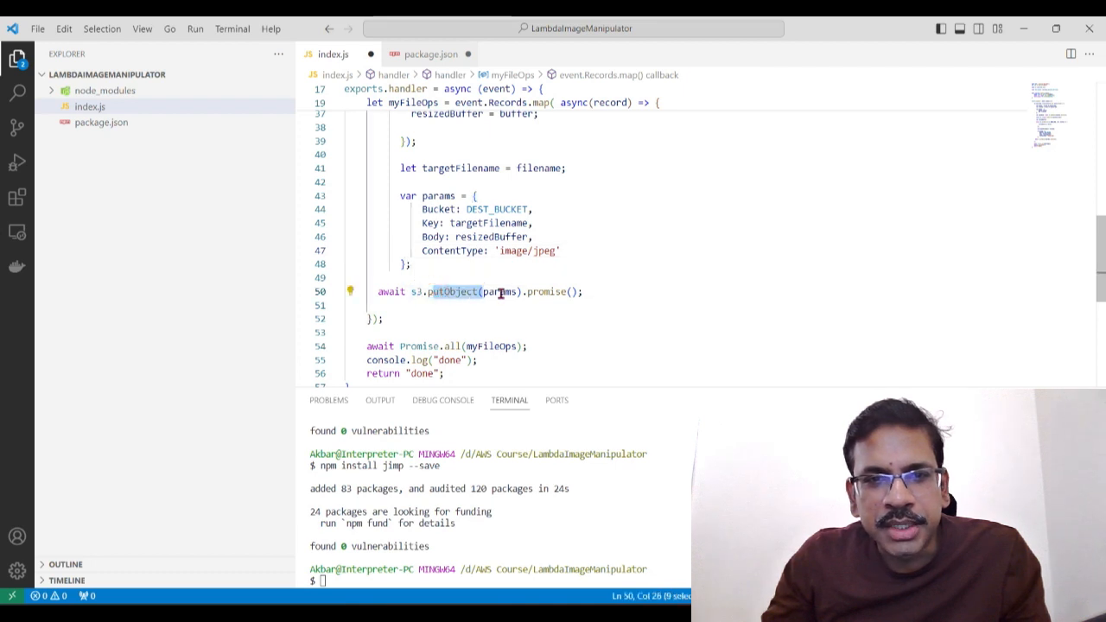
{"action": "left_click_drag", "start_coordinate": [401, 195], "coordinate": [412, 263]}
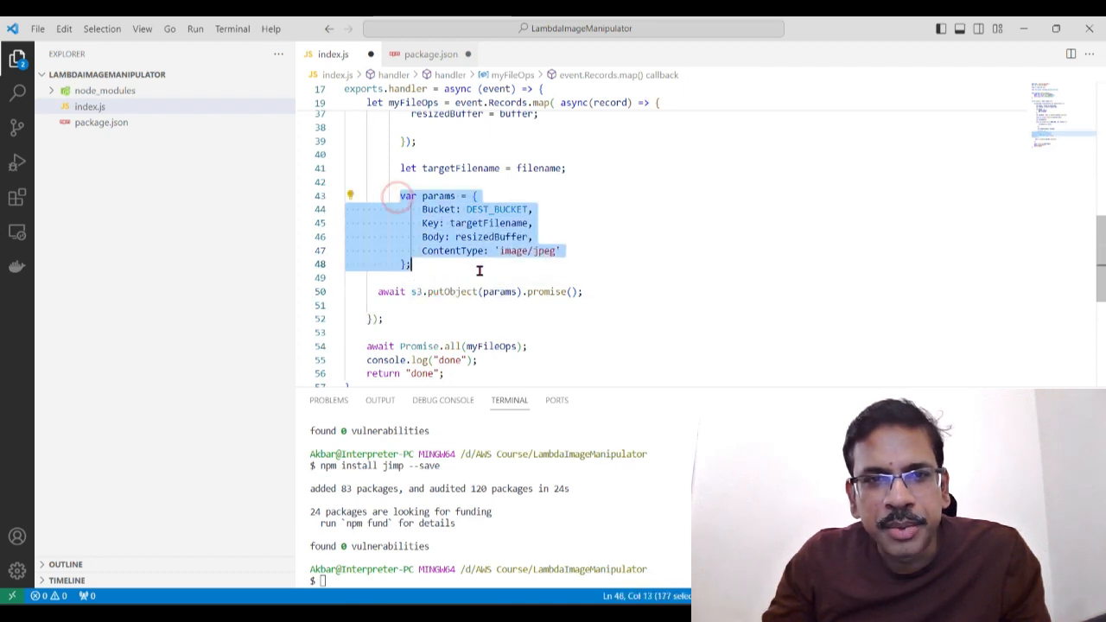
{"action": "left_click", "coordinate": [439, 292]}
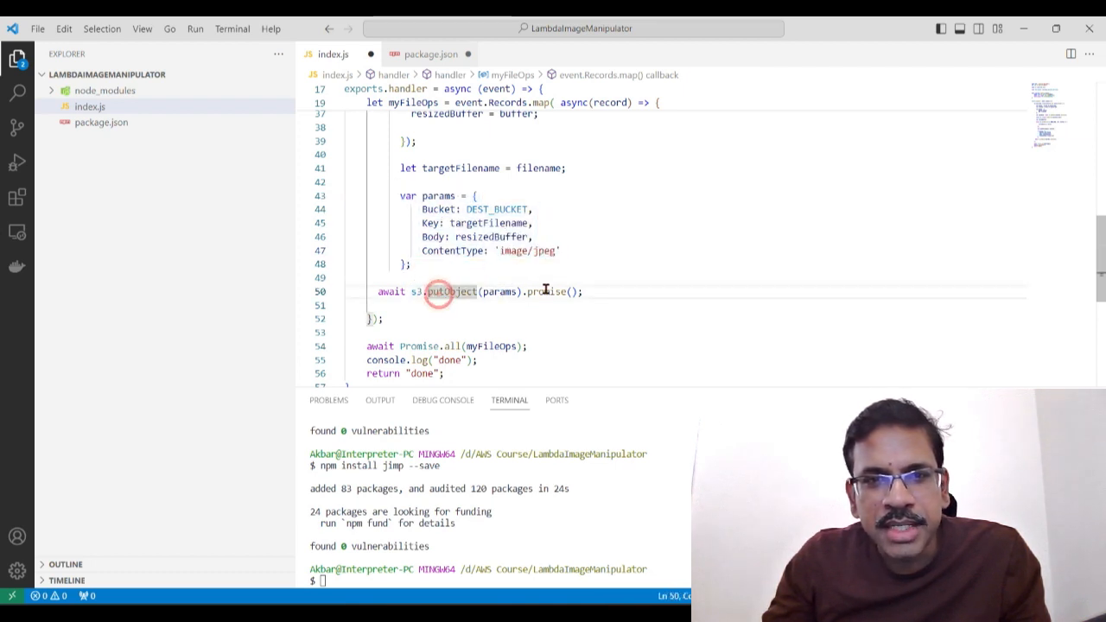
{"action": "left_click_drag", "start_coordinate": [377, 292], "coordinate": [600, 294]}
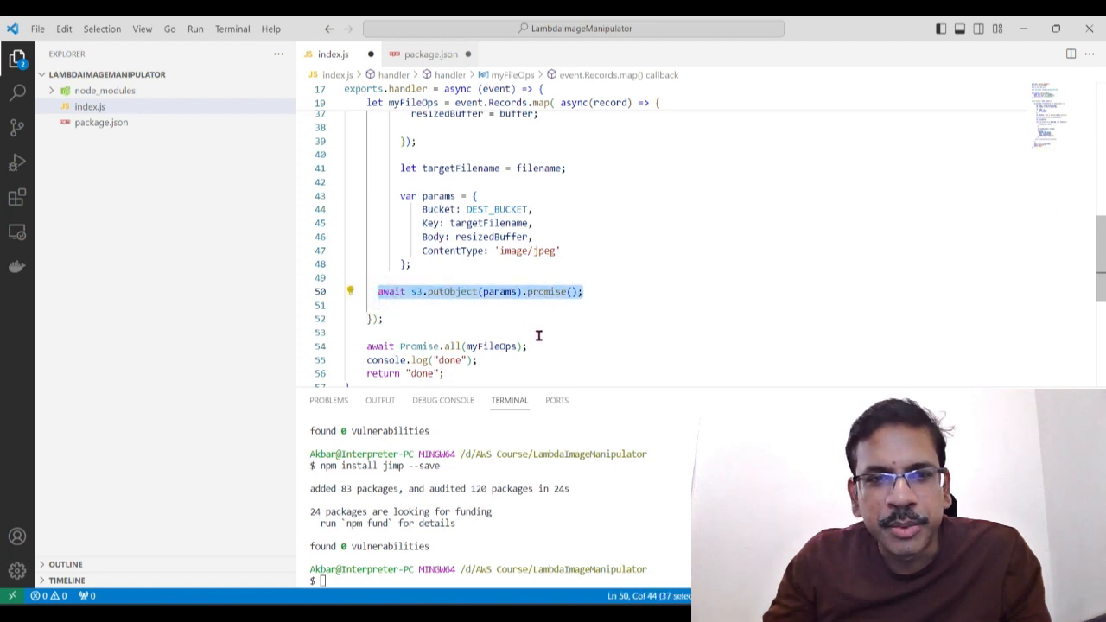
Step: Trace myFileOps between Promise.all and its event.Records.map assignment, and check the handler's closing "done" log and return lines
{"action": "scroll", "coordinate": [545, 259], "scroll_direction": "down", "scroll_amount": 1}
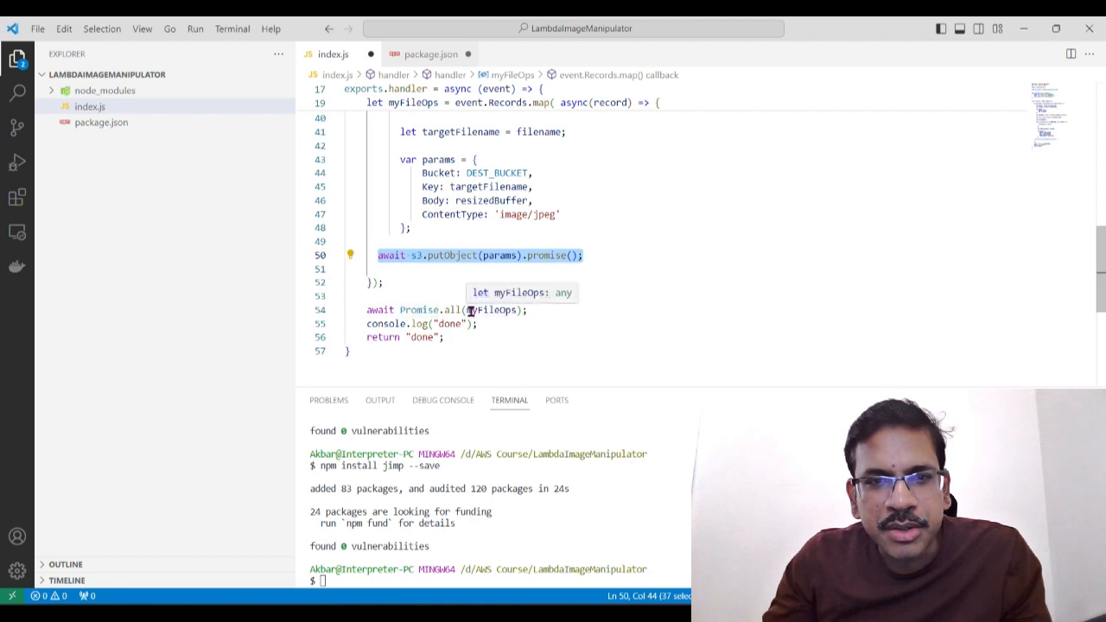
{"action": "left_click_drag", "start_coordinate": [473, 309], "coordinate": [519, 310]}
{"action": "scroll", "coordinate": [548, 371], "scroll_direction": "up", "scroll_amount": 10}
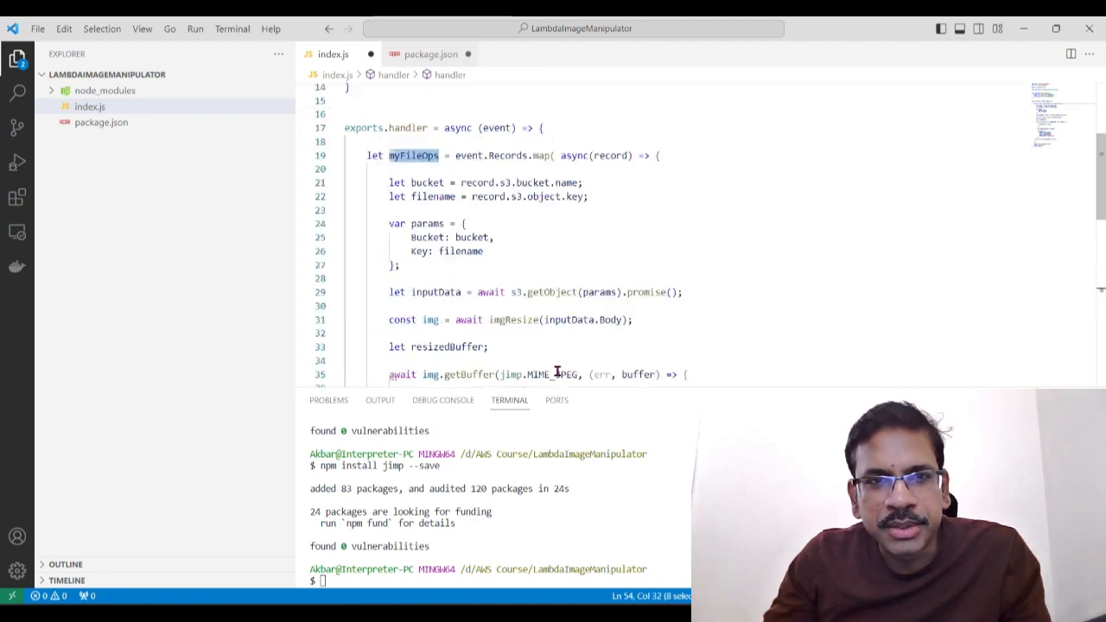
{"action": "left_click", "coordinate": [473, 229]}
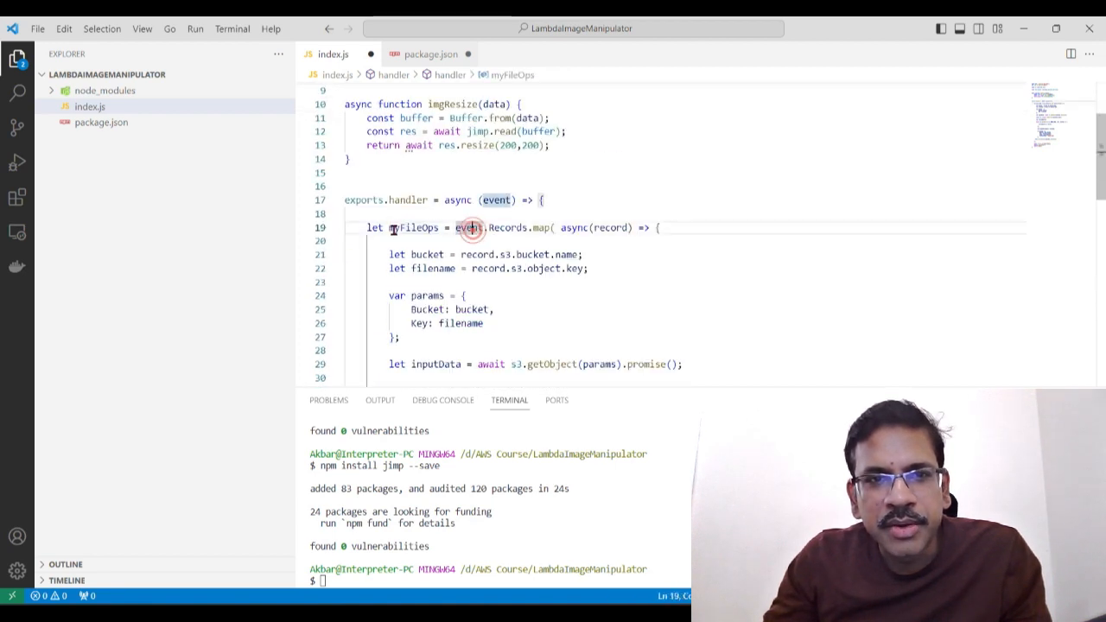
{"action": "left_click_drag", "start_coordinate": [389, 228], "coordinate": [443, 226]}
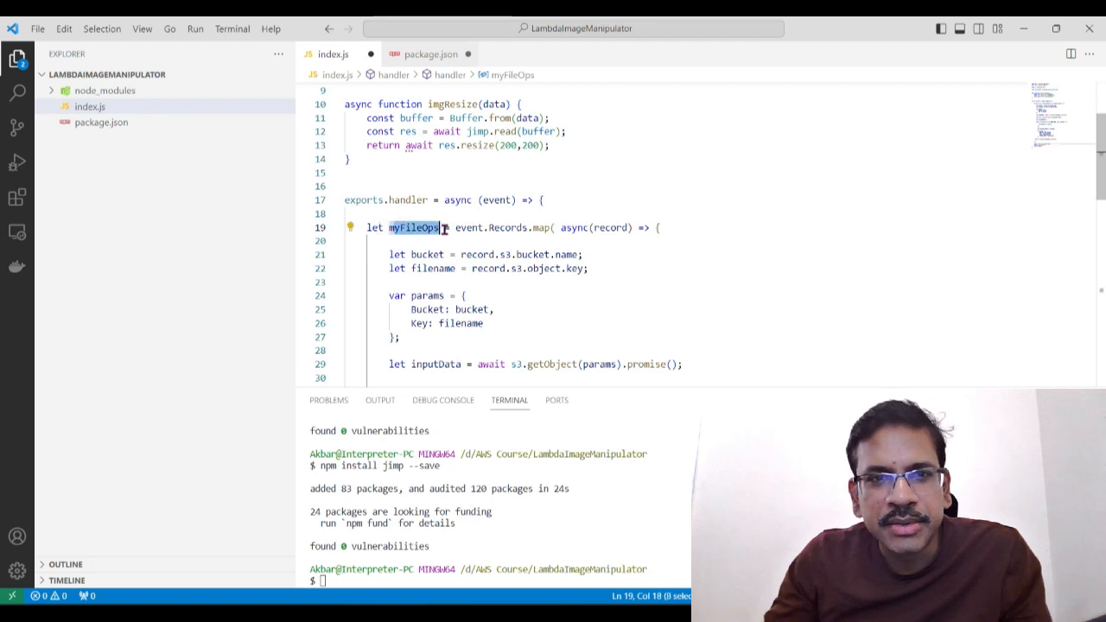
{"action": "scroll", "coordinate": [458, 259], "scroll_direction": "down", "scroll_amount": 10}
{"action": "left_click", "coordinate": [475, 319]}
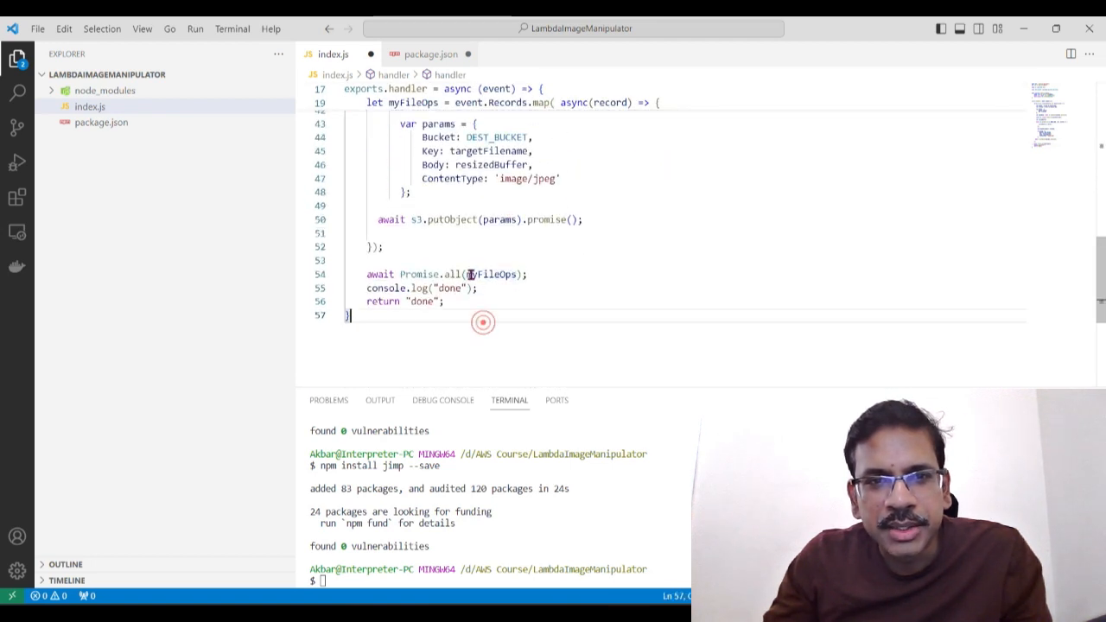
{"action": "left_click_drag", "start_coordinate": [369, 289], "coordinate": [493, 294]}
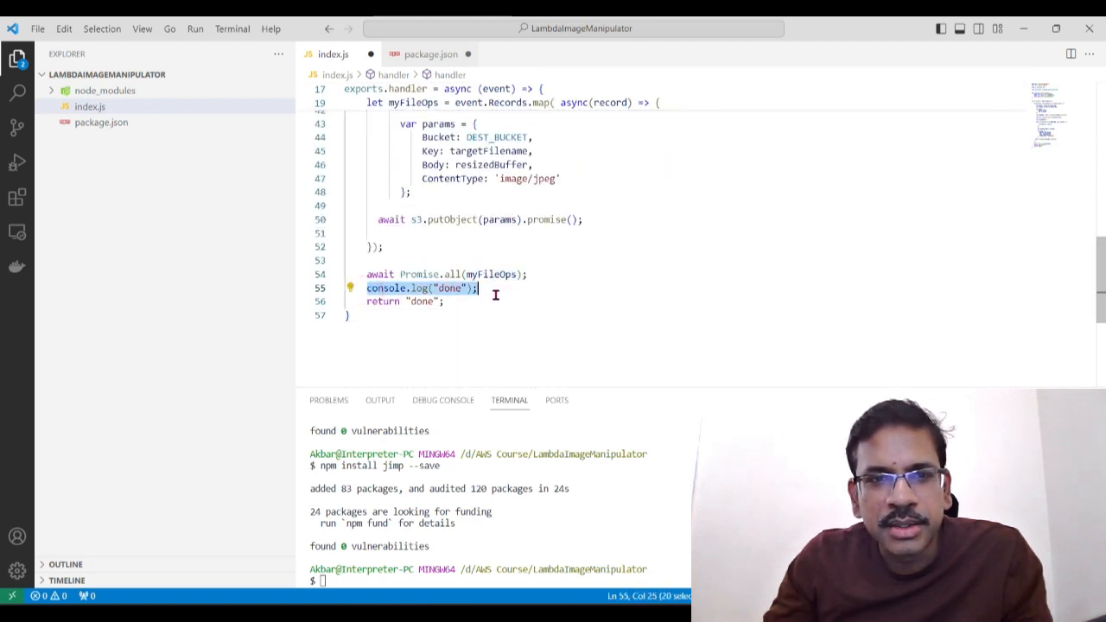
{"action": "left_click", "coordinate": [474, 298]}
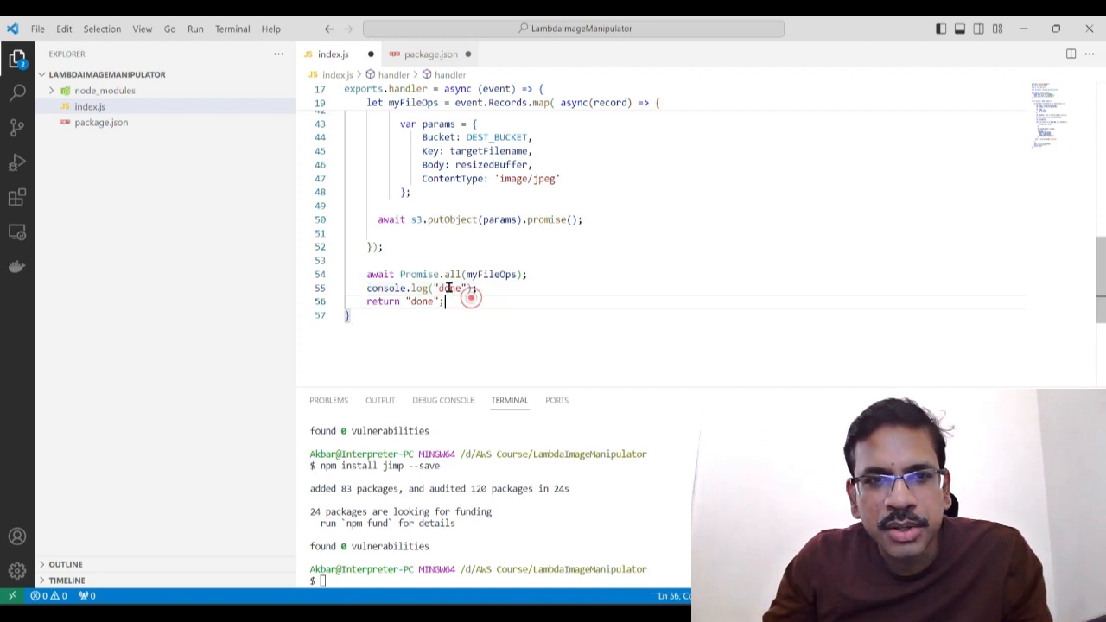
Step: Review index.js from its aws-sdk and jimp requires through the imgResize function and the handler code
{"action": "scroll", "coordinate": [471, 303], "scroll_direction": "up", "scroll_amount": 10}
{"action": "scroll", "coordinate": [469, 325], "scroll_direction": "up", "scroll_amount": 3}
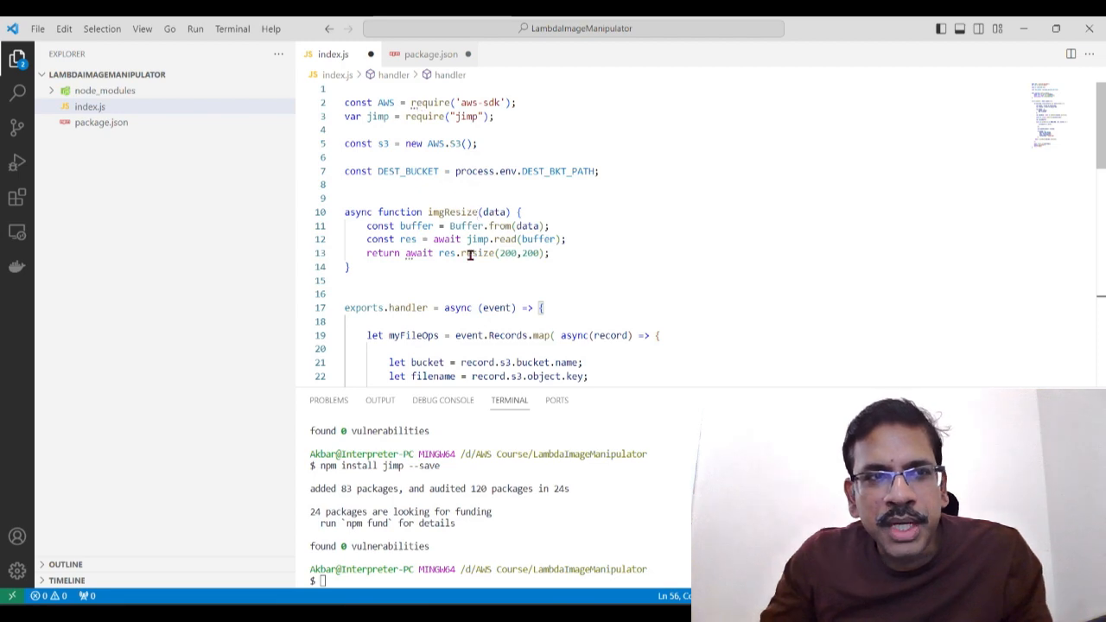
{"action": "scroll", "coordinate": [493, 303], "scroll_direction": "down", "scroll_amount": 8}
{"action": "scroll", "coordinate": [506, 330], "scroll_direction": "down", "scroll_amount": 4}
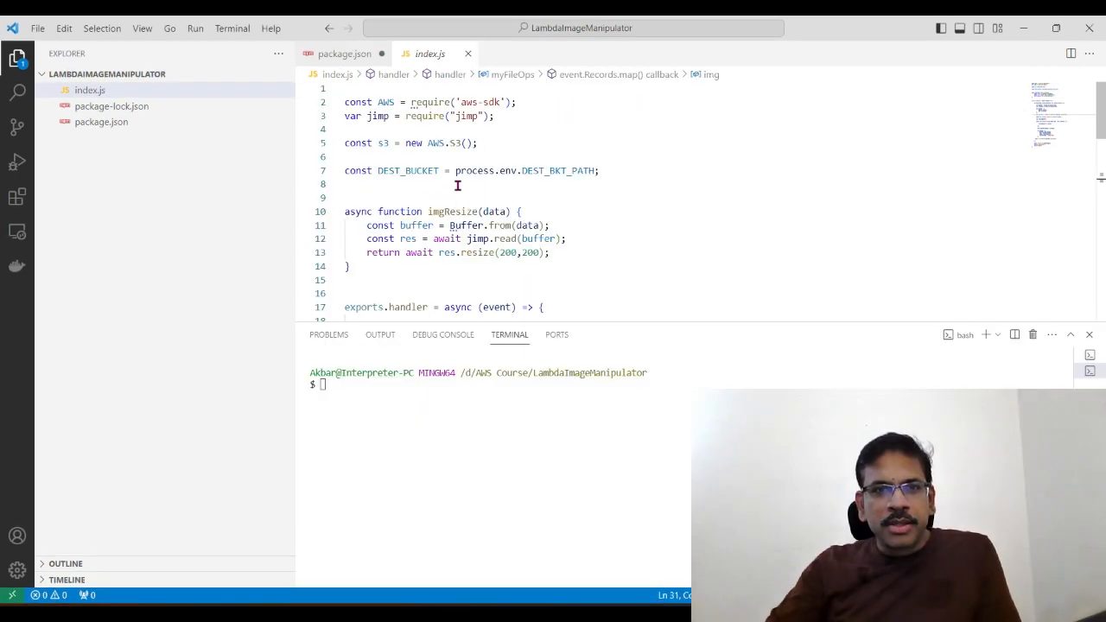
{"action": "left_click", "coordinate": [459, 185]}
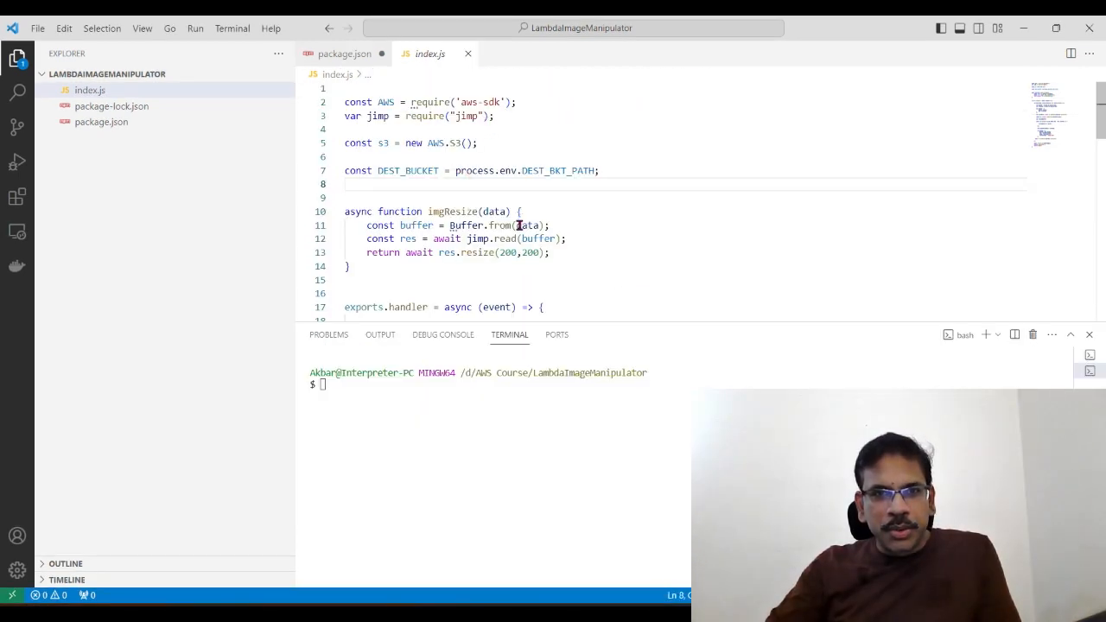
{"action": "scroll", "coordinate": [519, 225], "scroll_direction": "down", "scroll_amount": 3}
{"action": "scroll", "coordinate": [439, 214], "scroll_direction": "down", "scroll_amount": 11}
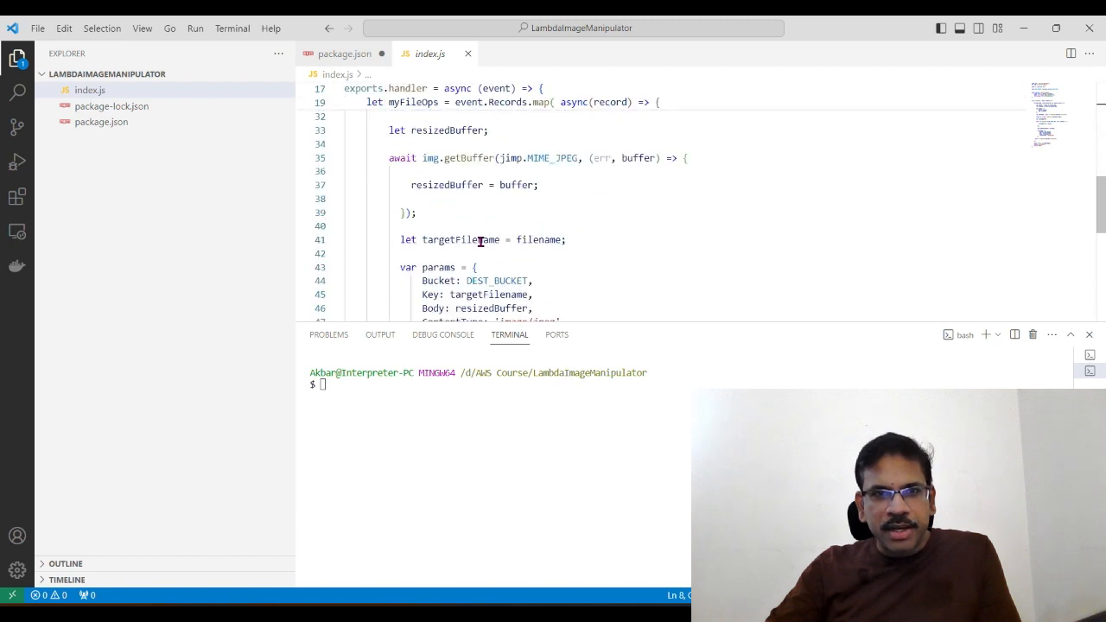
Step: Add a dependencies block with aws-sdk ^2.1560.0 and jimp ^0.22.10 after the license entry in package.json, and save the file
{"action": "left_click", "coordinate": [121, 123]}
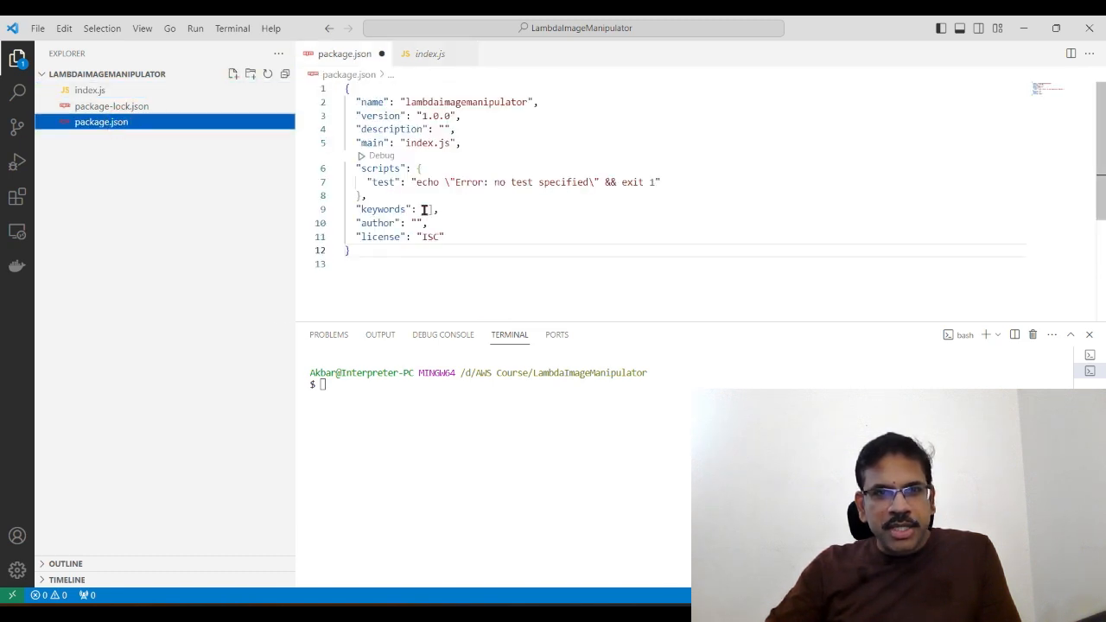
{"action": "left_click", "coordinate": [450, 235]}
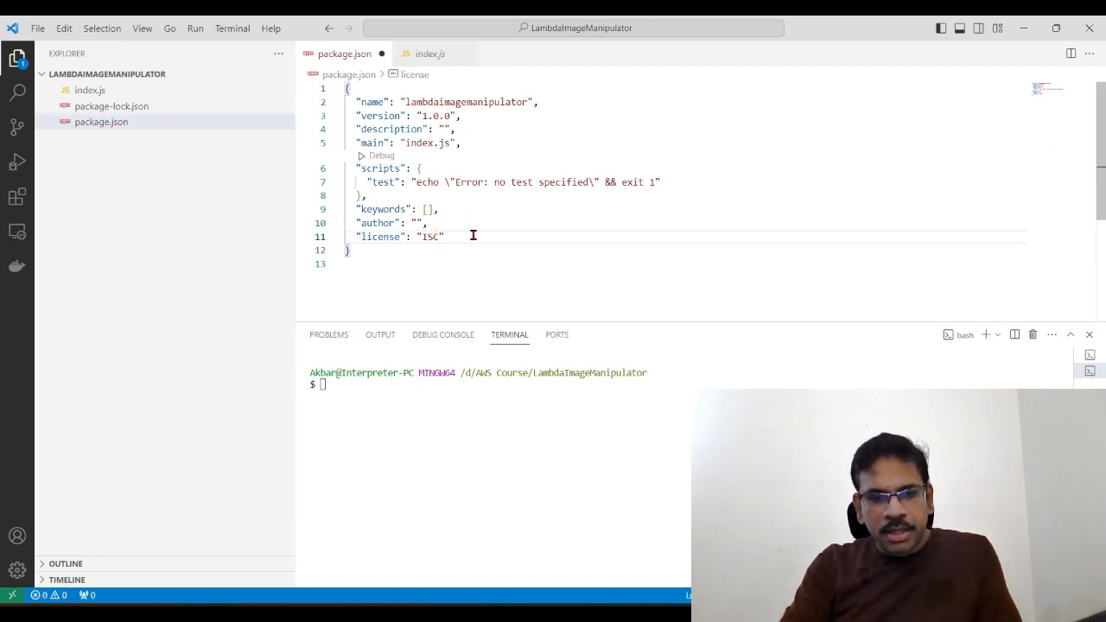
{"action": "type", "text": ",   \"dependencies\": {     \"aws-sdk\": \"^2.1560.0\",     \"jimp\": \"^0.22.10\"   }"}
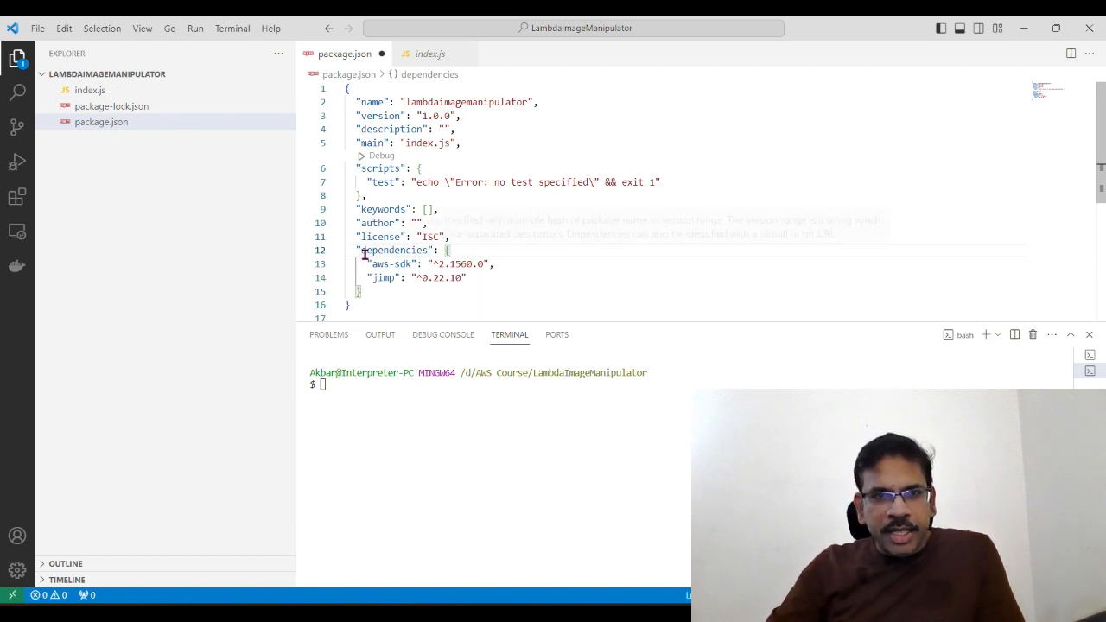
{"action": "mouse_move", "coordinate": [365, 250]}
{"action": "left_click", "coordinate": [494, 263]}
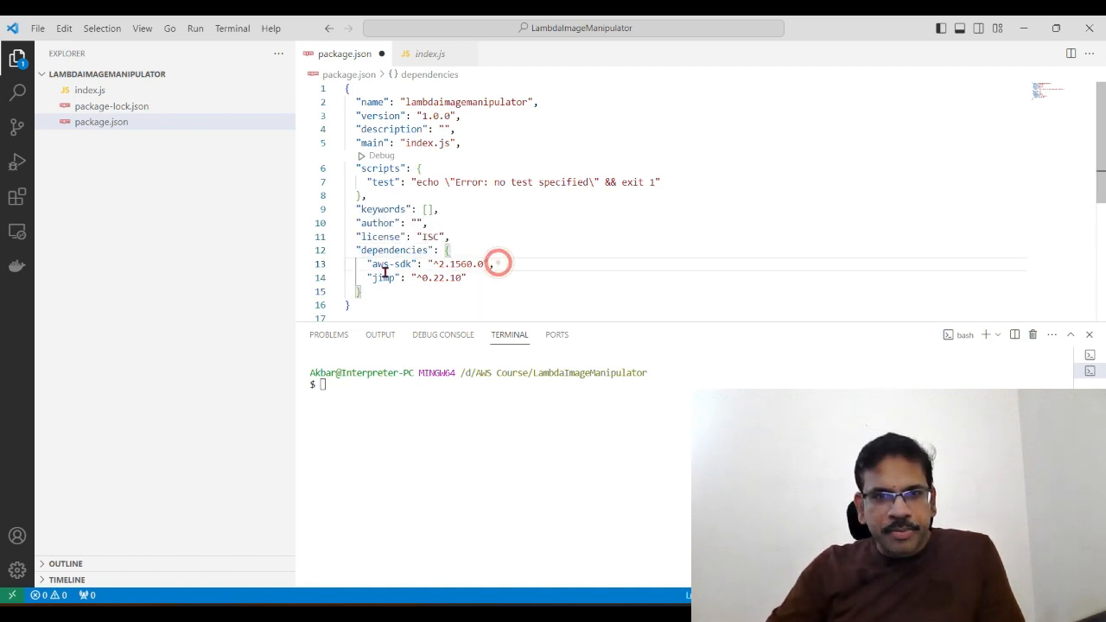
{"action": "left_click", "coordinate": [383, 265]}
{"action": "left_click", "coordinate": [412, 264]}
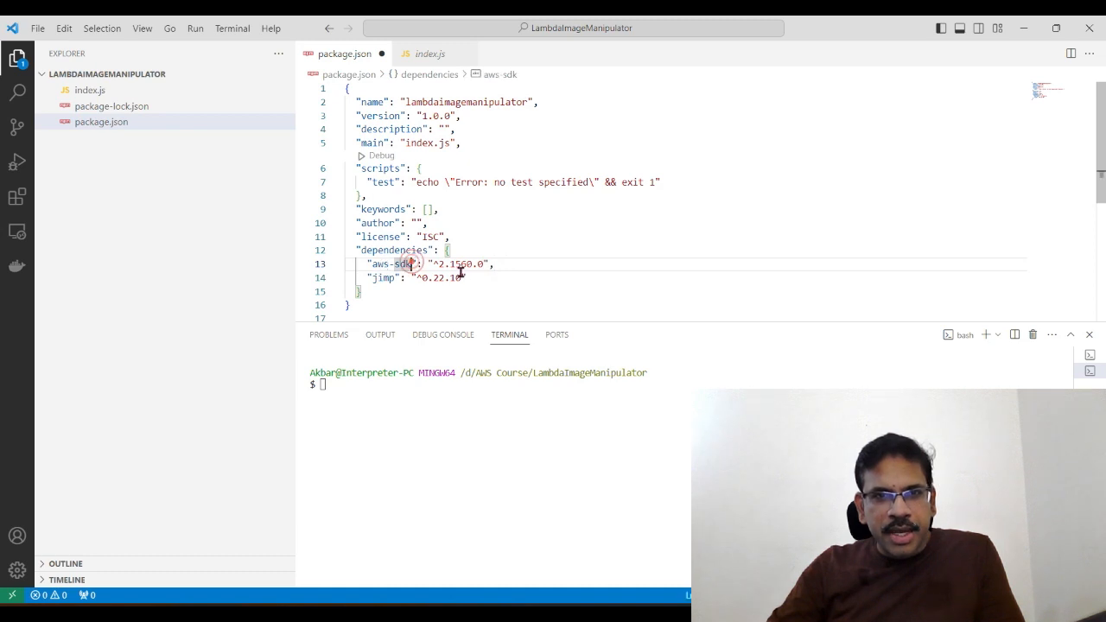
{"action": "left_click", "coordinate": [492, 263]}
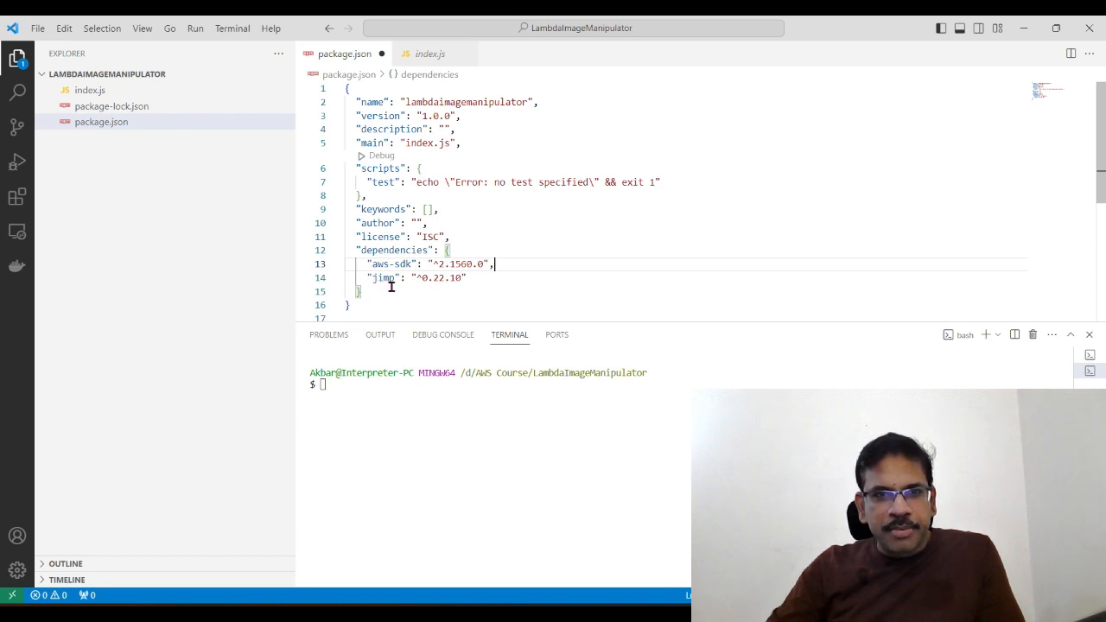
{"action": "left_click", "coordinate": [471, 278]}
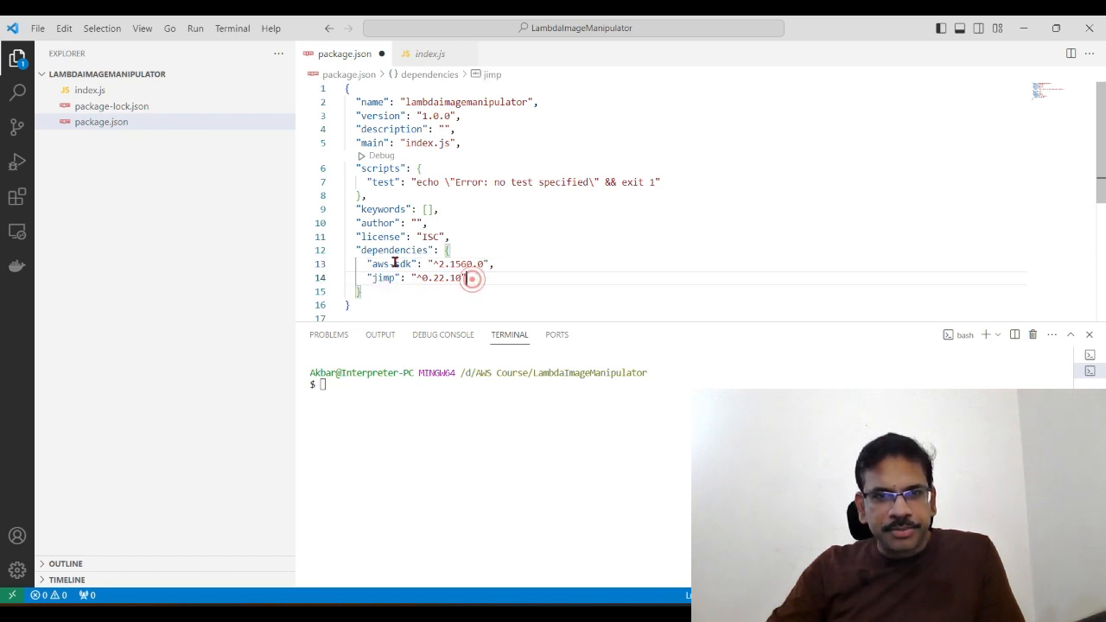
{"action": "left_click", "coordinate": [38, 28]}
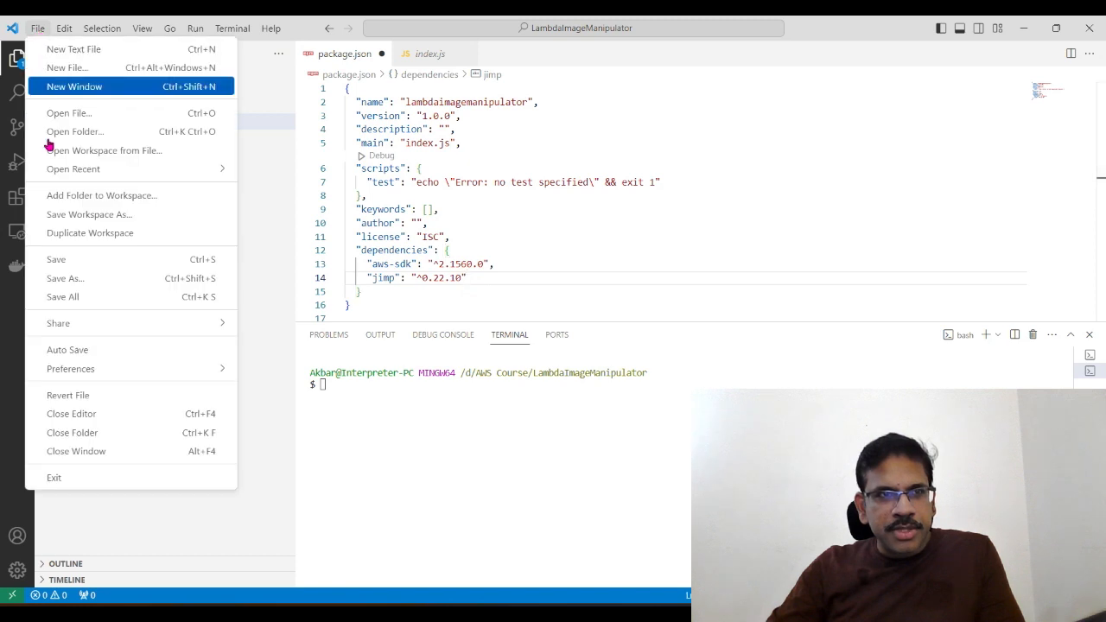
{"action": "left_click", "coordinate": [59, 256]}
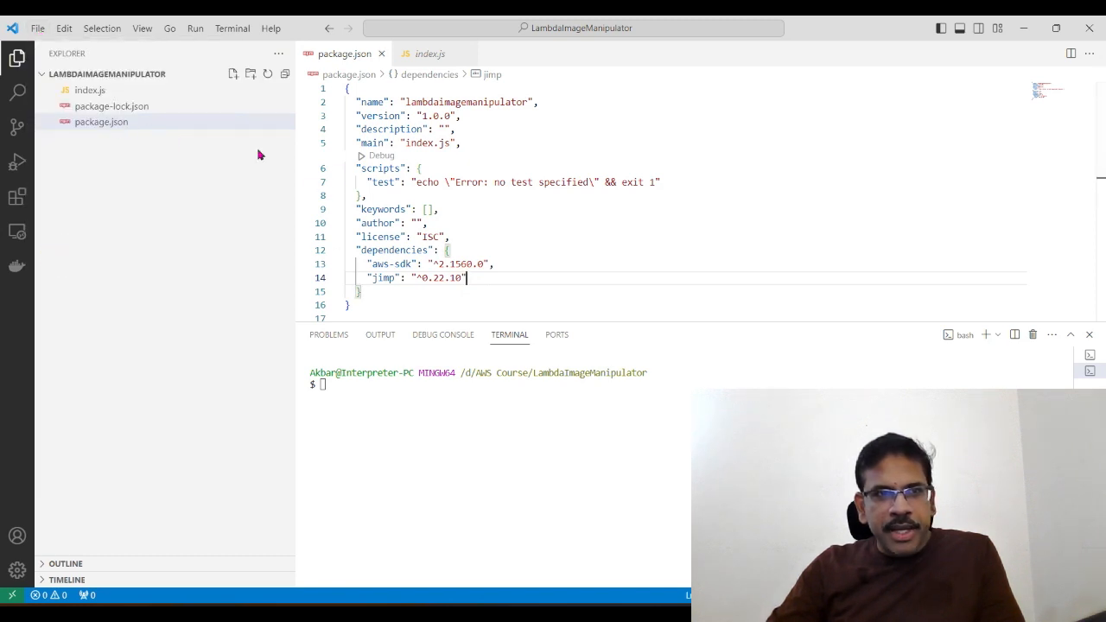
Step: Install the aws-sdk and jimp dependencies from package.json by running npm install in the project folder
{"action": "left_click", "coordinate": [377, 392]}
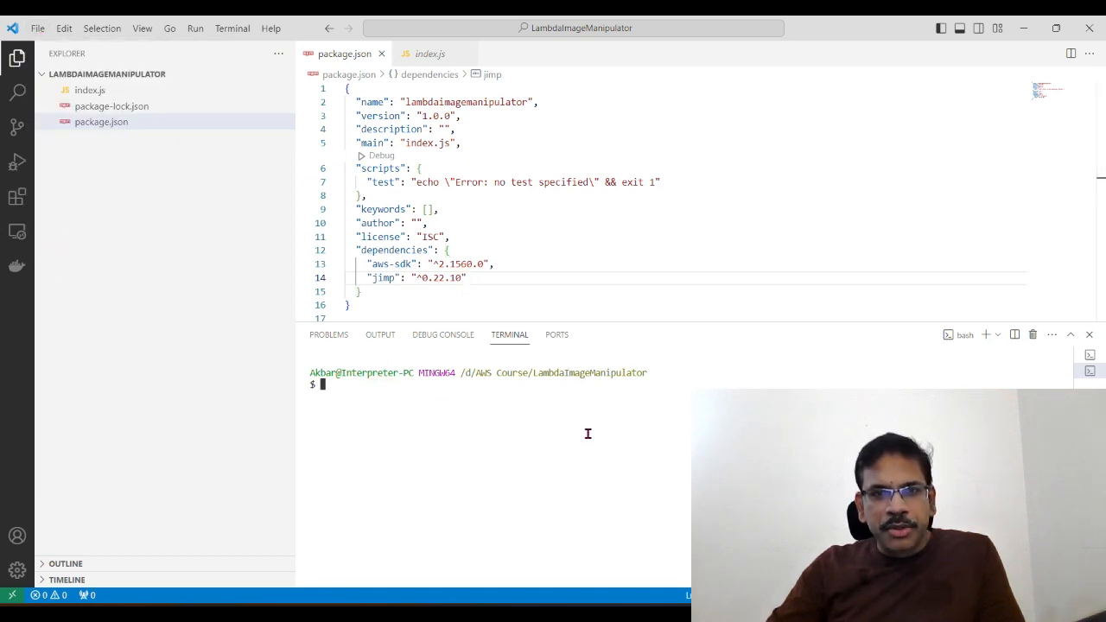
{"action": "left_click", "coordinate": [421, 264]}
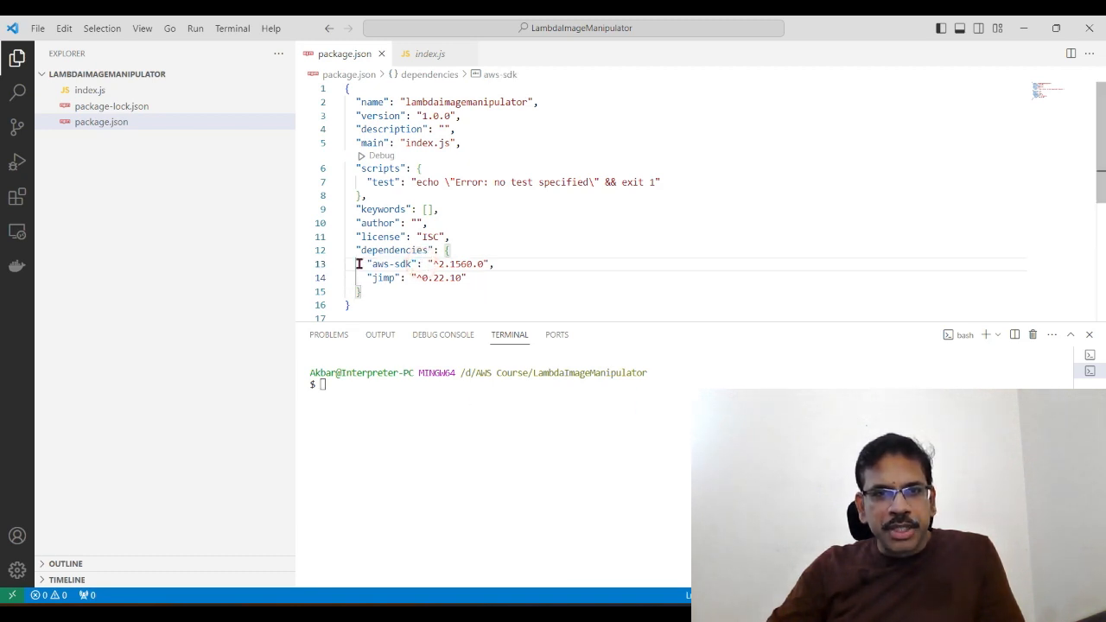
{"action": "left_click_drag", "start_coordinate": [359, 263], "coordinate": [541, 280]}
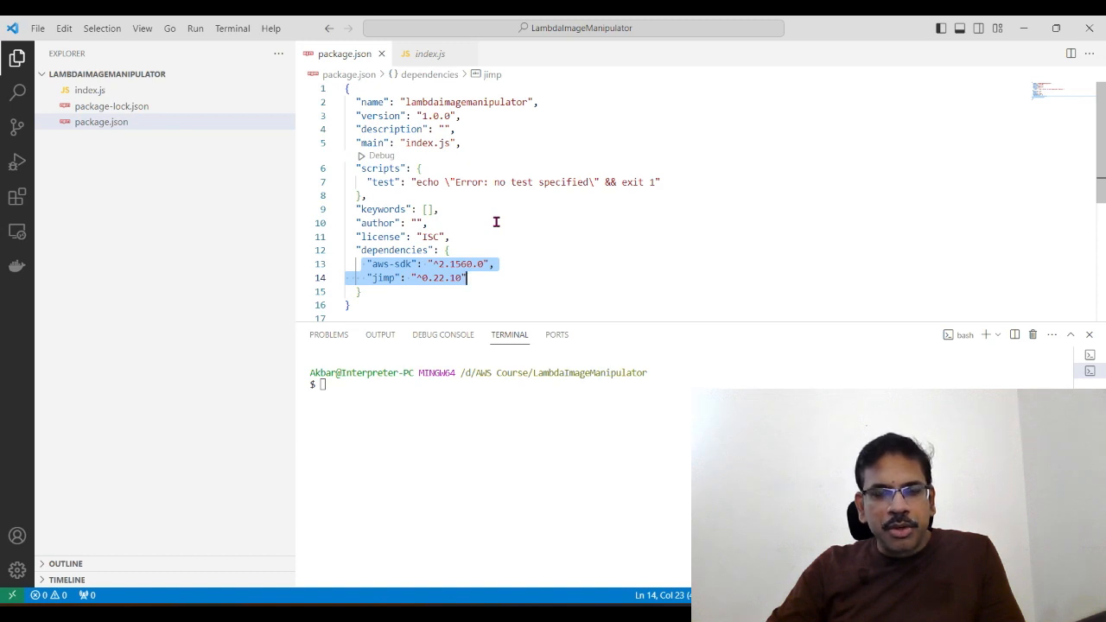
{"action": "left_click", "coordinate": [383, 389]}
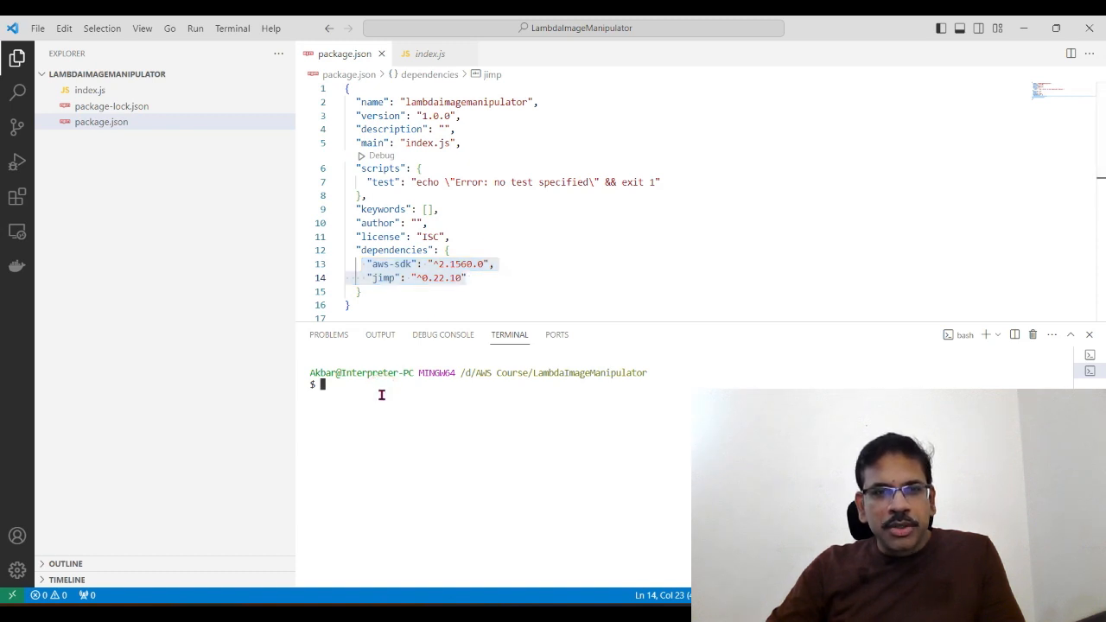
{"action": "type", "text": "npm"}
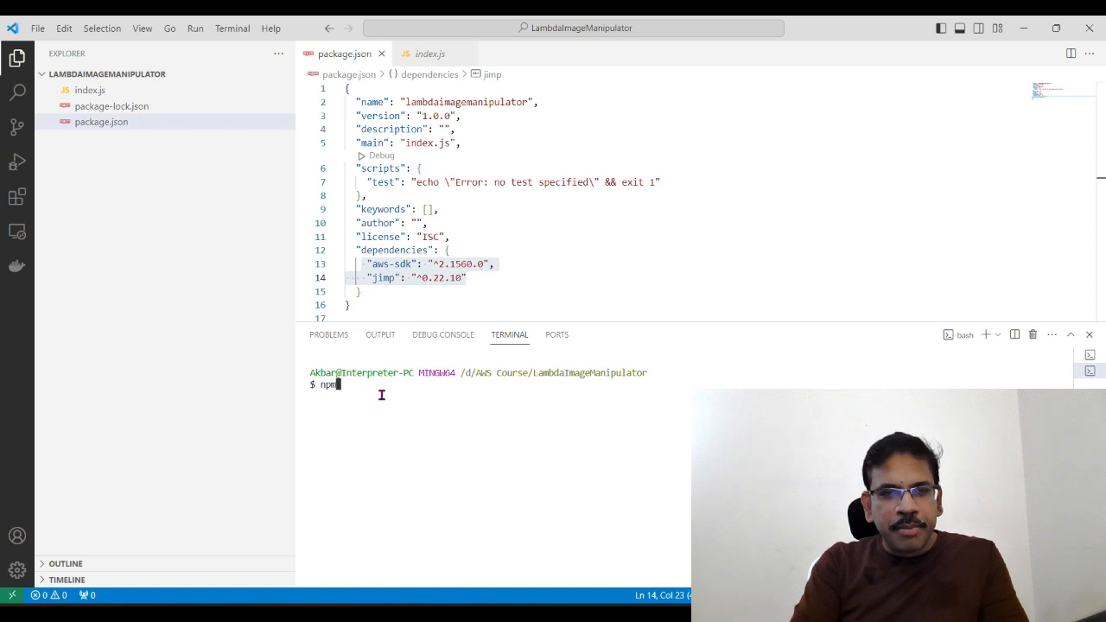
{"action": "type", "text": " install"}
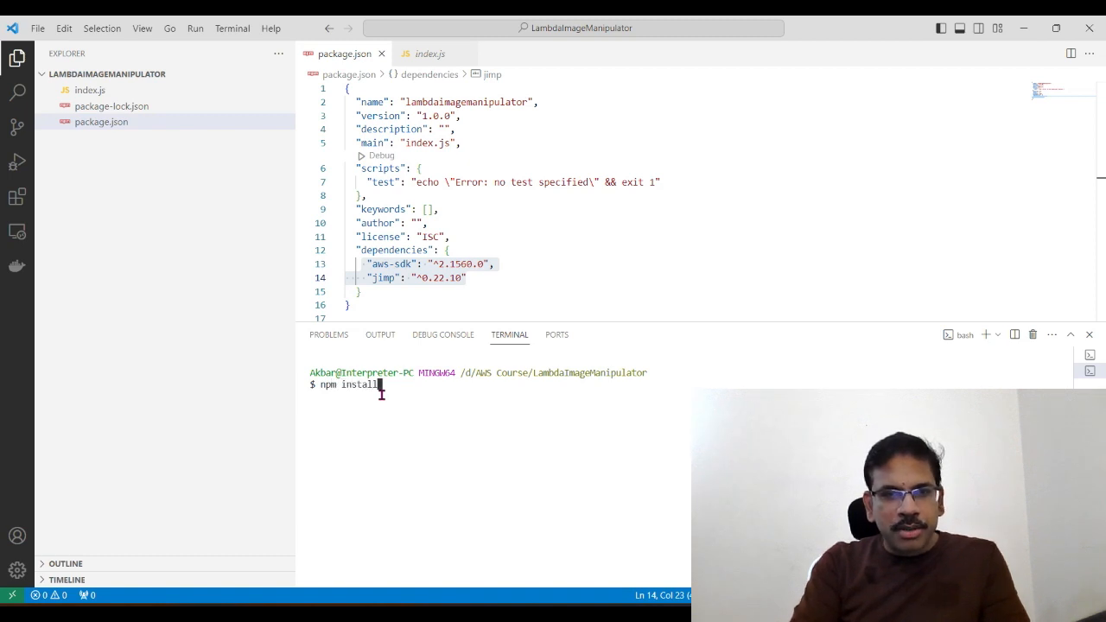
{"action": "key", "text": "Return"}
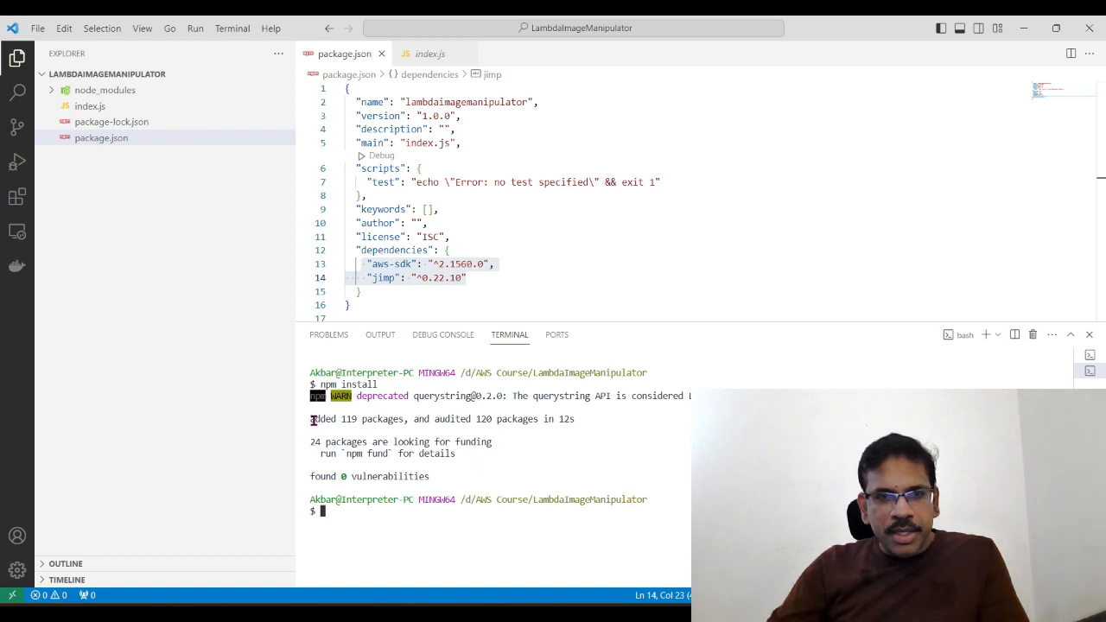
Step: Check the added-packages line in the npm install output and reopen index.js
{"action": "left_click_drag", "start_coordinate": [341, 420], "coordinate": [404, 419]}
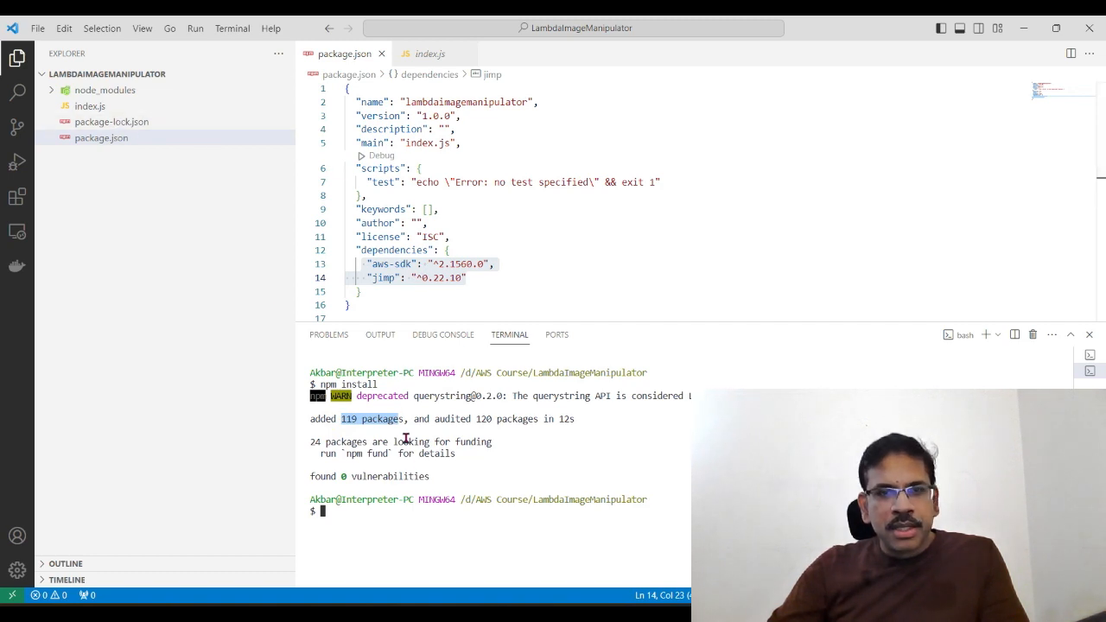
{"action": "left_click", "coordinate": [381, 511]}
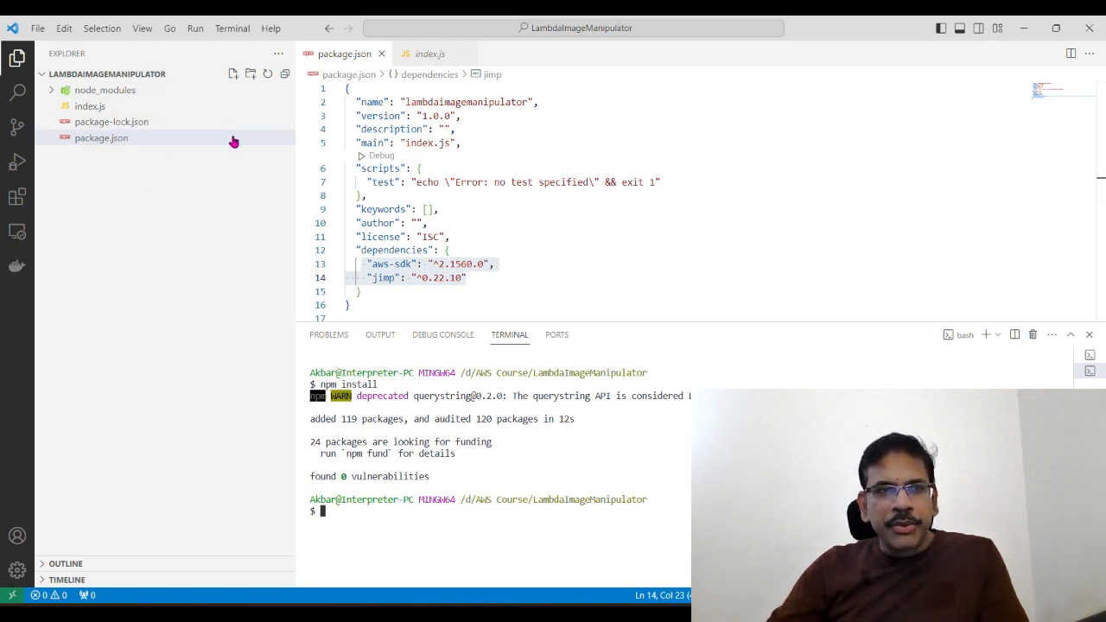
{"action": "left_click", "coordinate": [135, 108]}
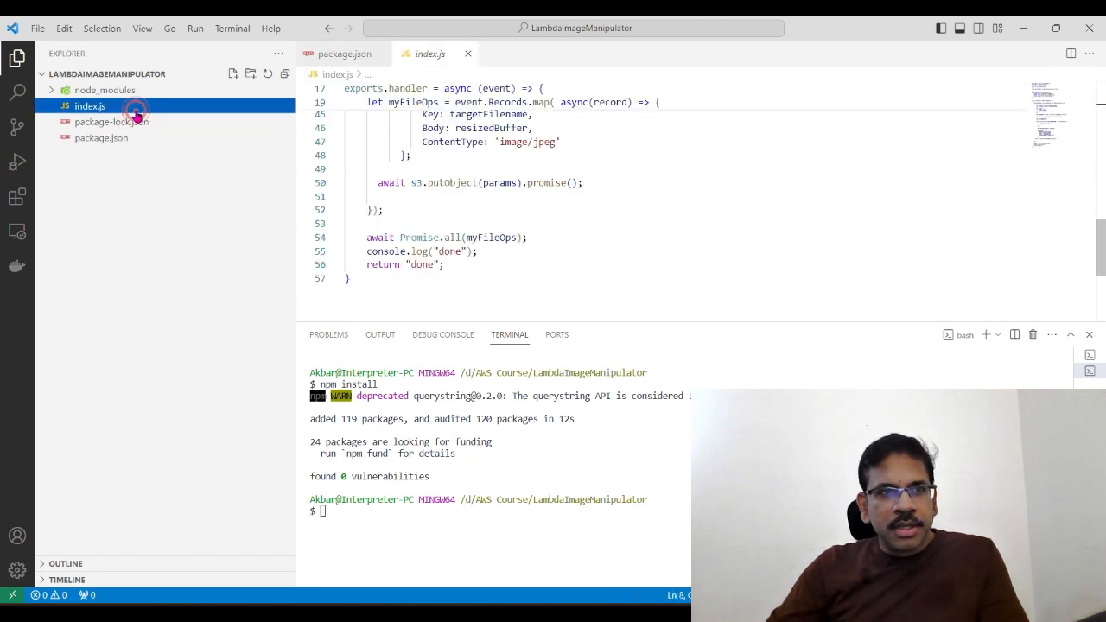
Step: Reveal index.js in File Explorer and compress node_modules, index.js, package and package-lock into one ZIP file, accepting the suggested archive name
{"action": "right_click", "coordinate": [128, 108]}
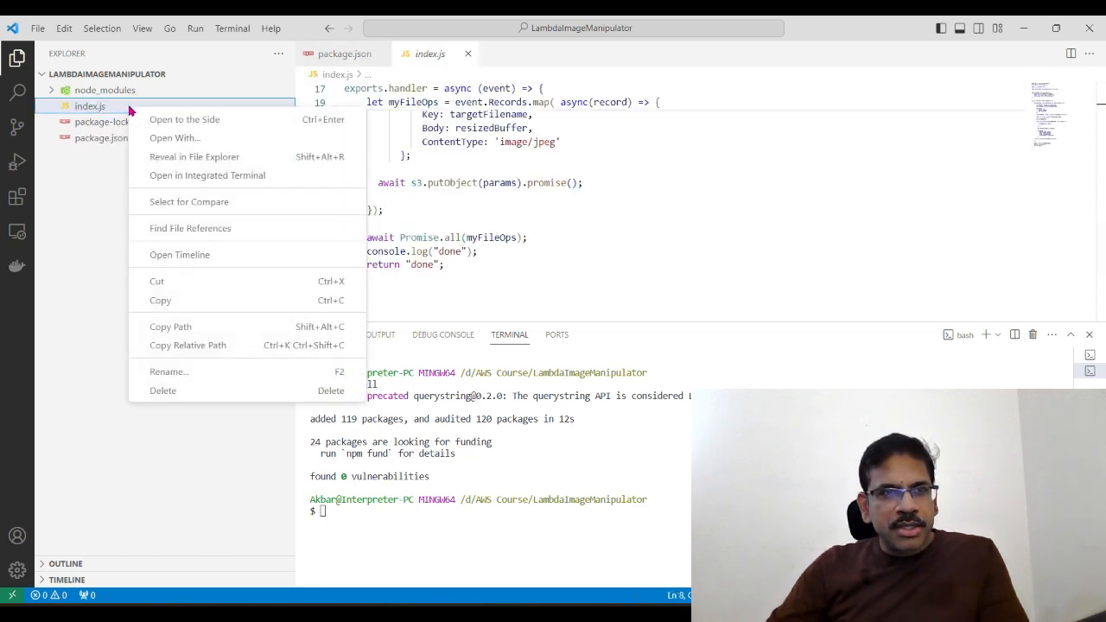
{"action": "left_click", "coordinate": [193, 159]}
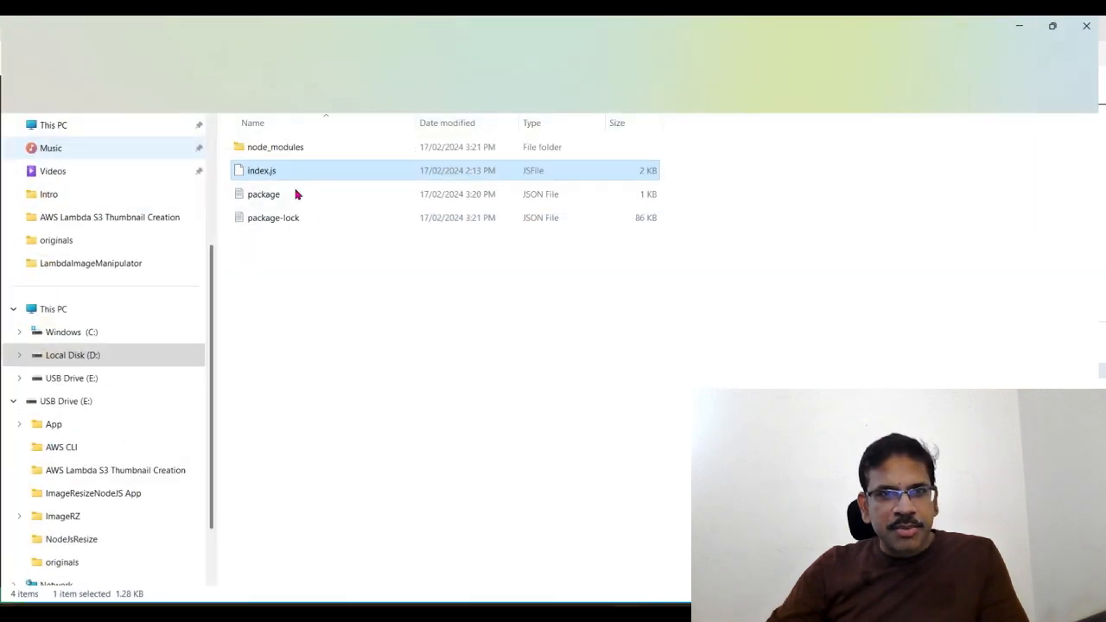
{"action": "left_click_drag", "start_coordinate": [249, 261], "coordinate": [356, 145]}
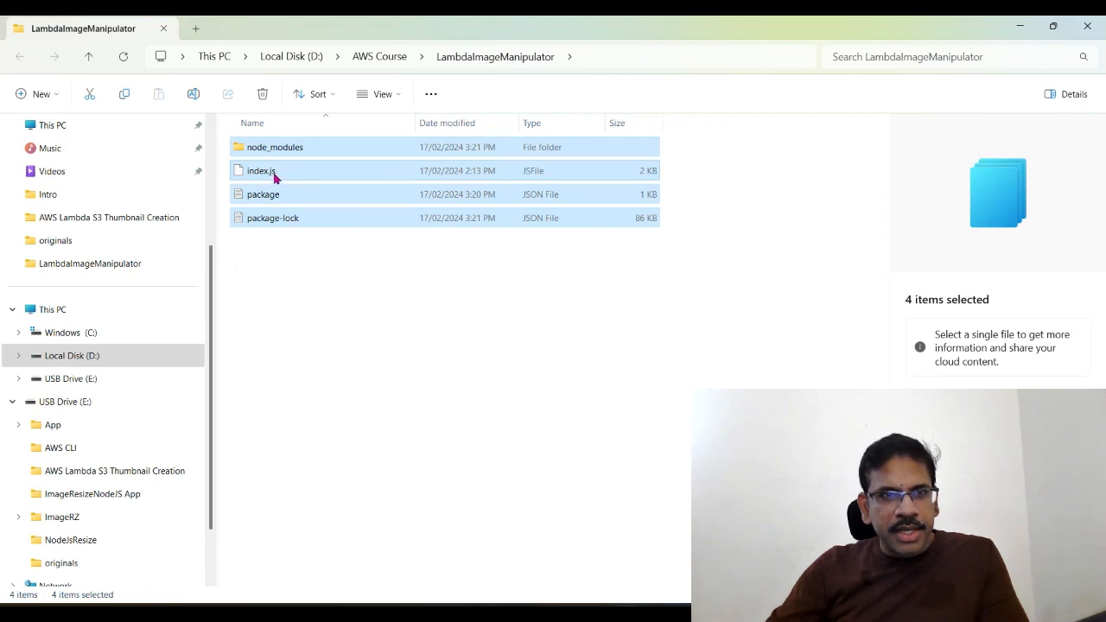
{"action": "right_click", "coordinate": [273, 177]}
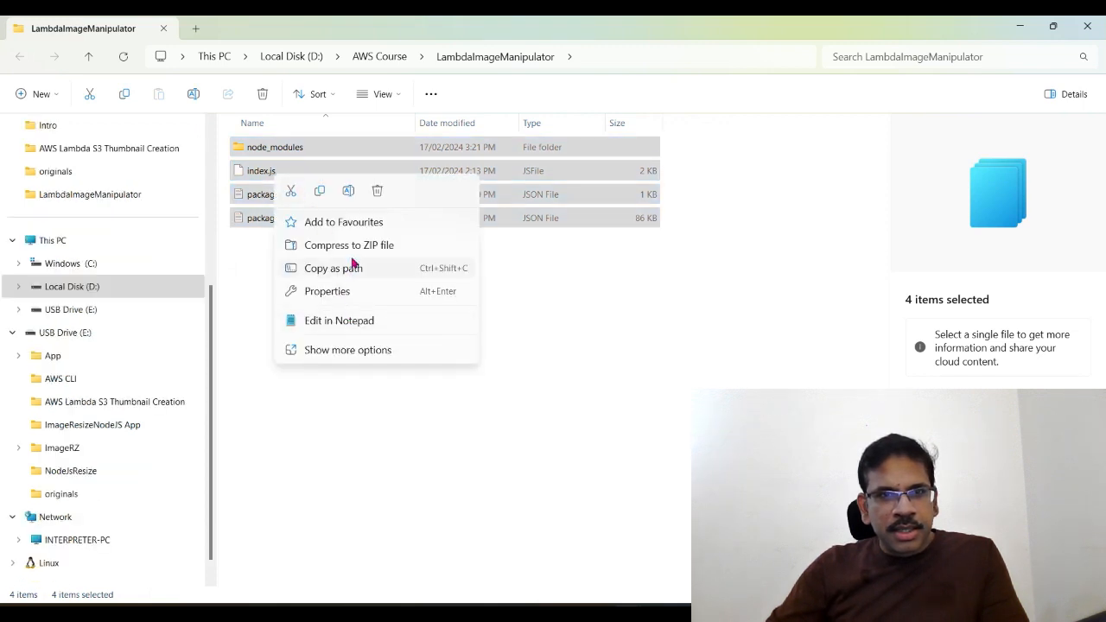
{"action": "left_click", "coordinate": [385, 247]}
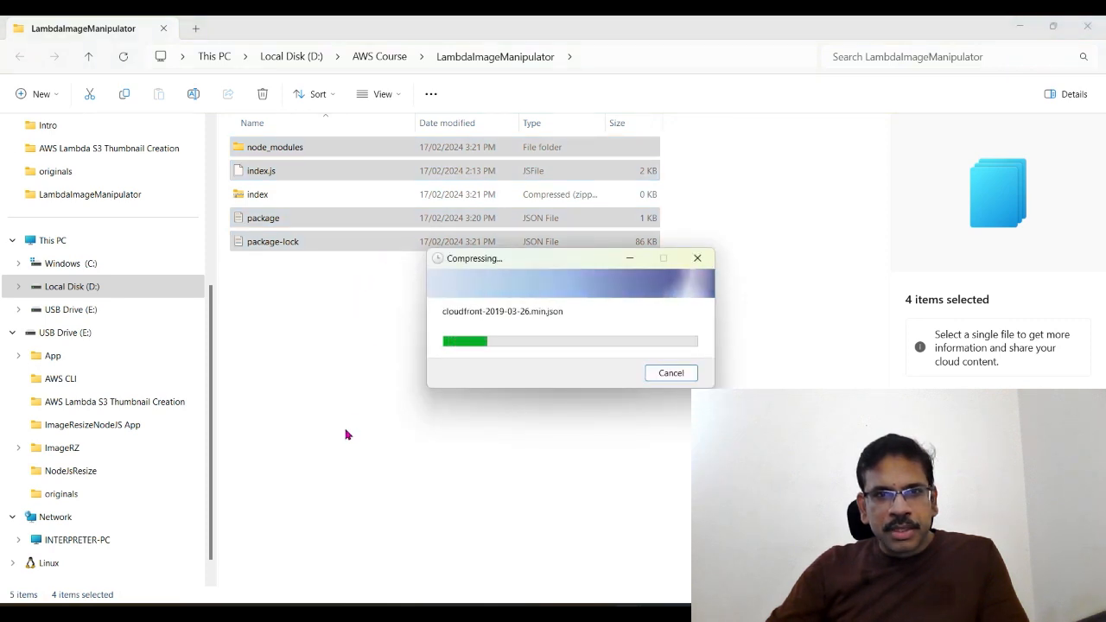
{"action": "left_click", "coordinate": [278, 391]}
{"action": "left_click", "coordinate": [270, 199]}
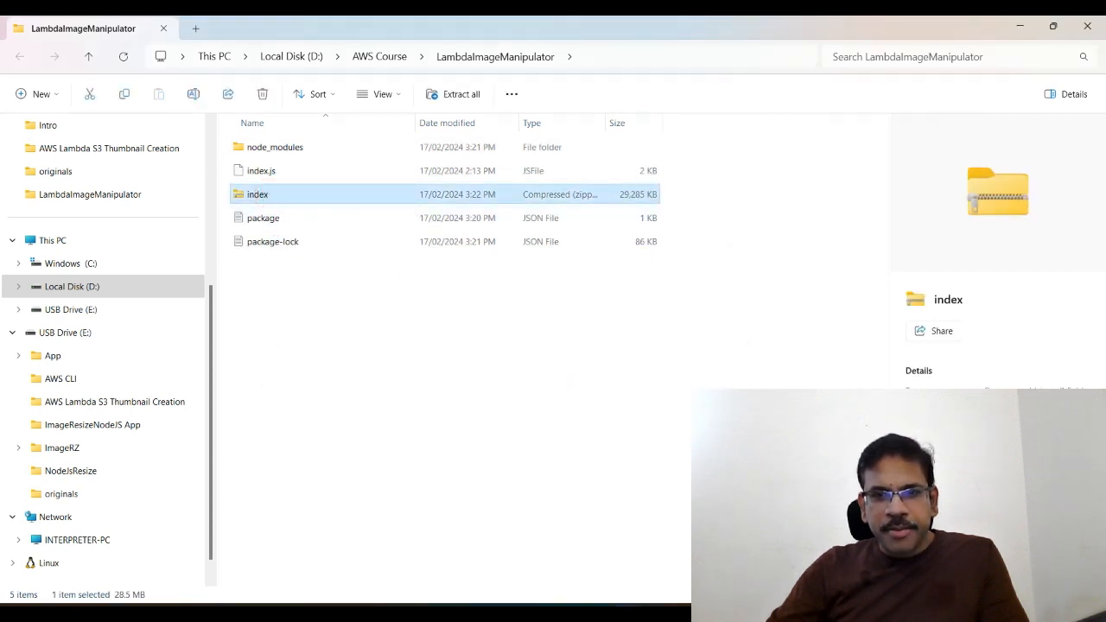
Step: Switch back to VS Code, check index.zip in the project files and enlarge the terminal area
{"action": "key", "text": "alt+Tab"}
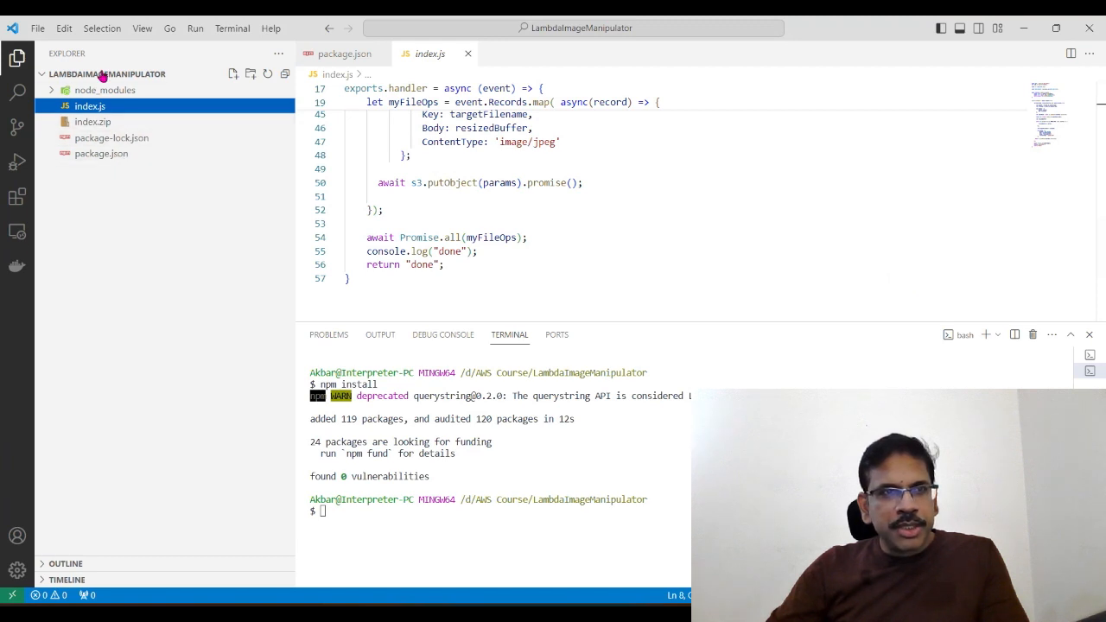
{"action": "left_click", "coordinate": [102, 125]}
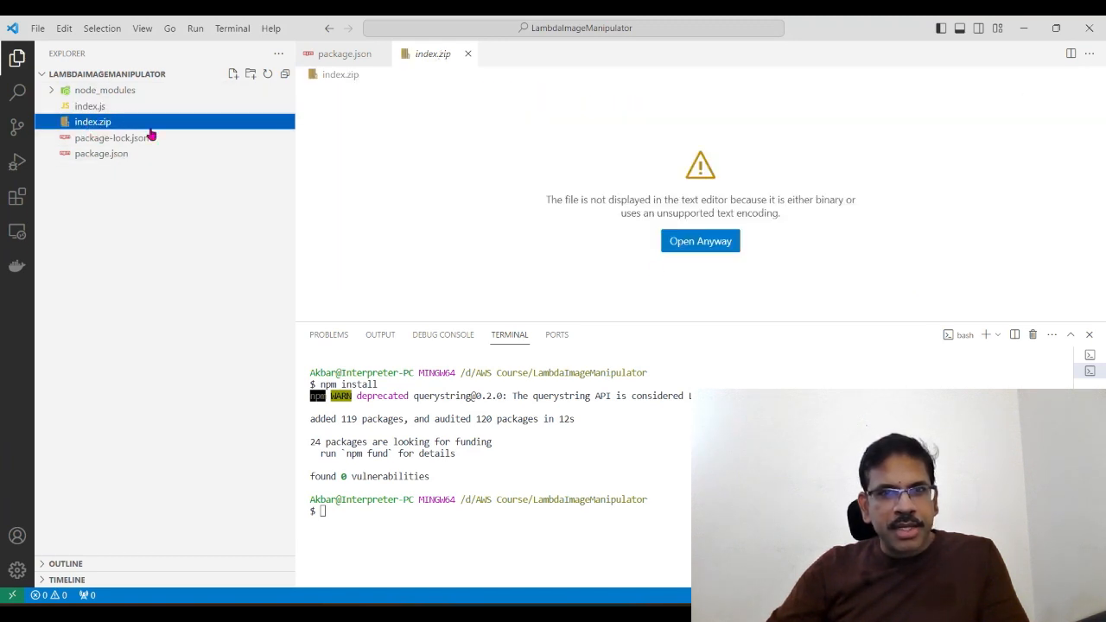
{"action": "left_click_drag", "start_coordinate": [647, 321], "coordinate": [644, 213]}
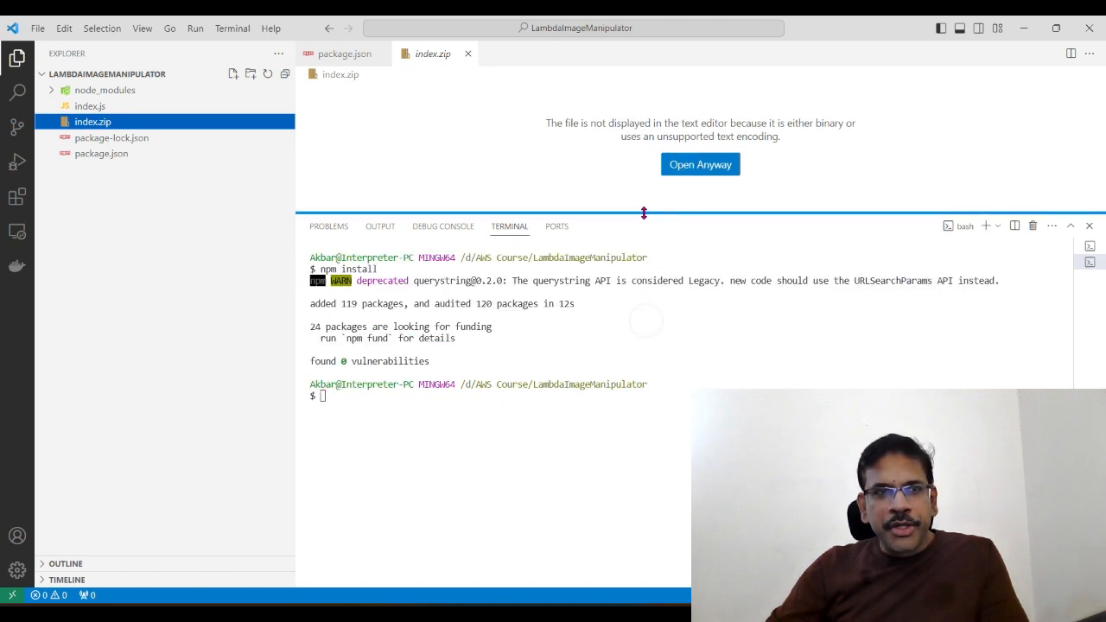
Step: Enter the beginning of the upload command in the terminal, without running it: aws s3 cp index.zip s3://
{"action": "left_click", "coordinate": [462, 413]}
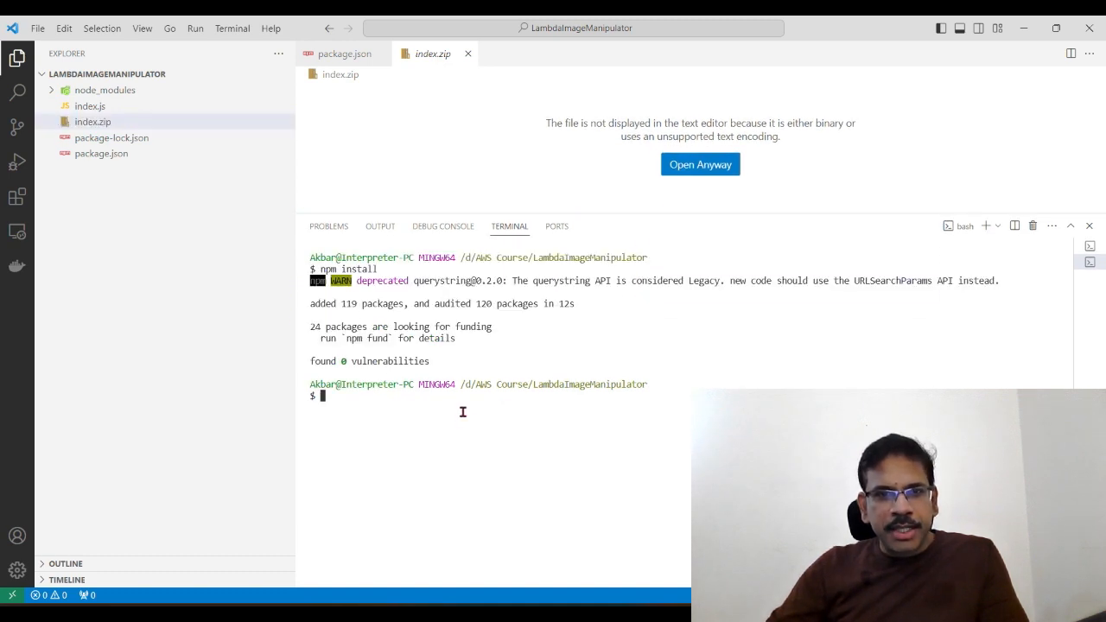
{"action": "left_click", "coordinate": [463, 412]}
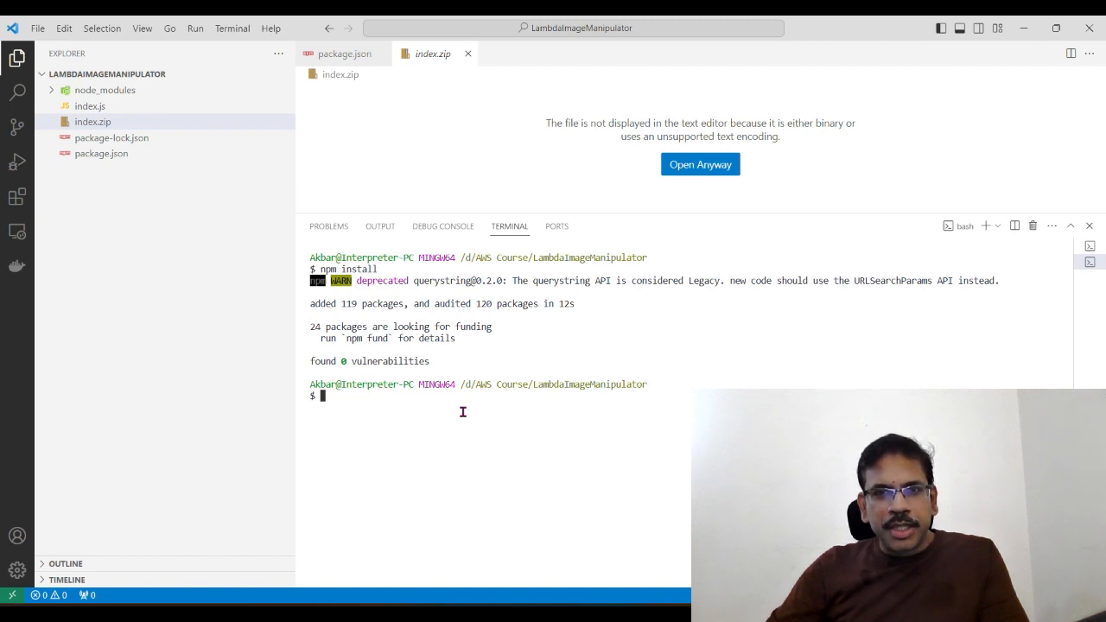
{"action": "left_click", "coordinate": [465, 403]}
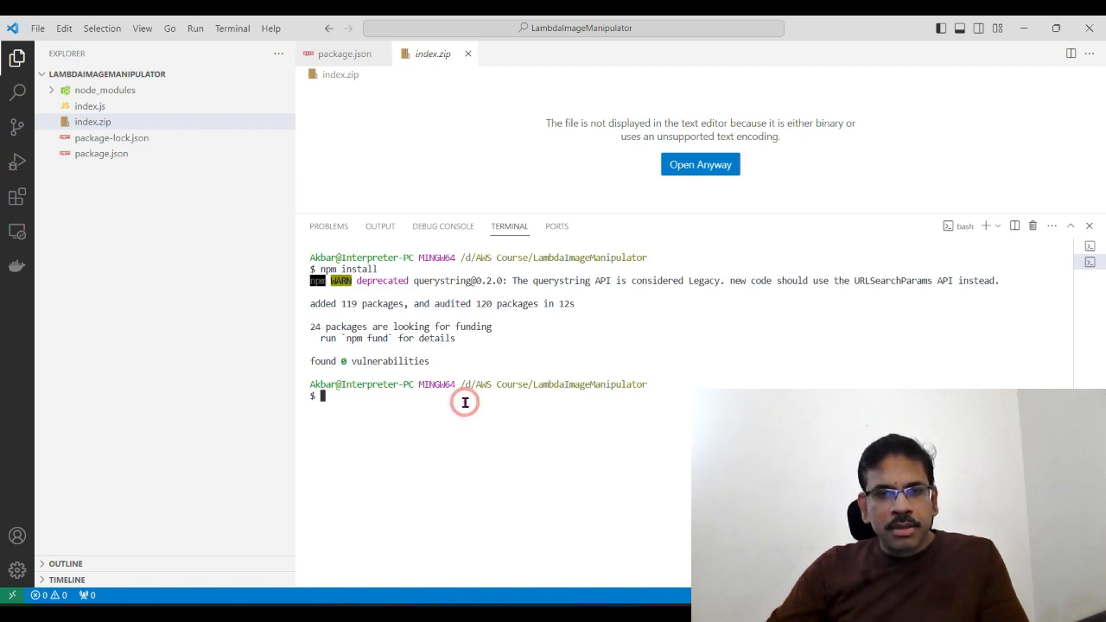
{"action": "type", "text": "a"}
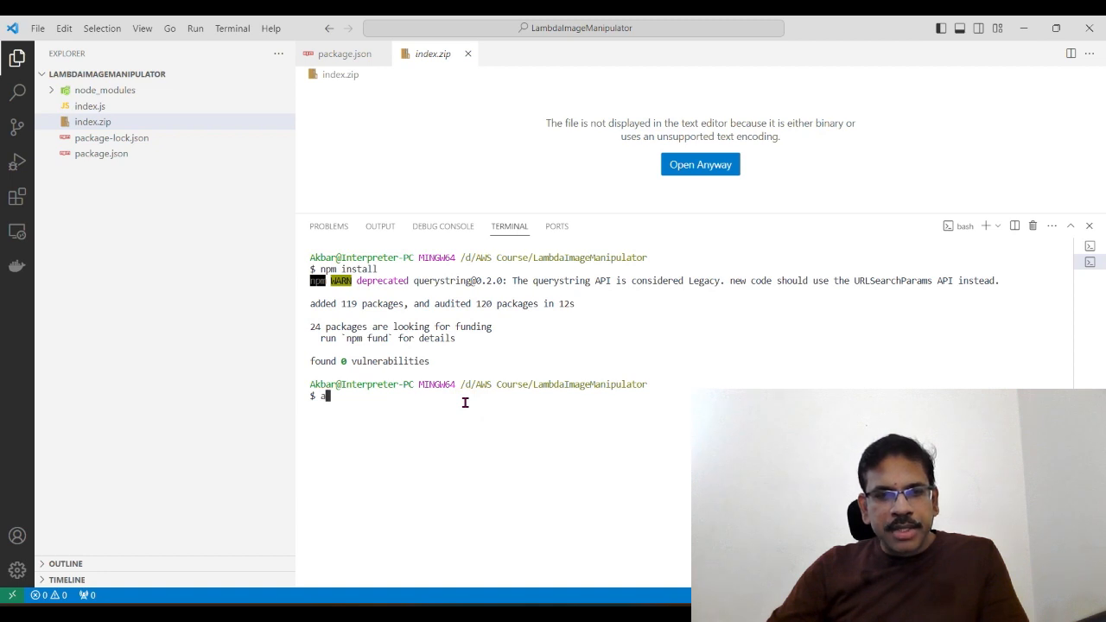
{"action": "type", "text": "ws "}
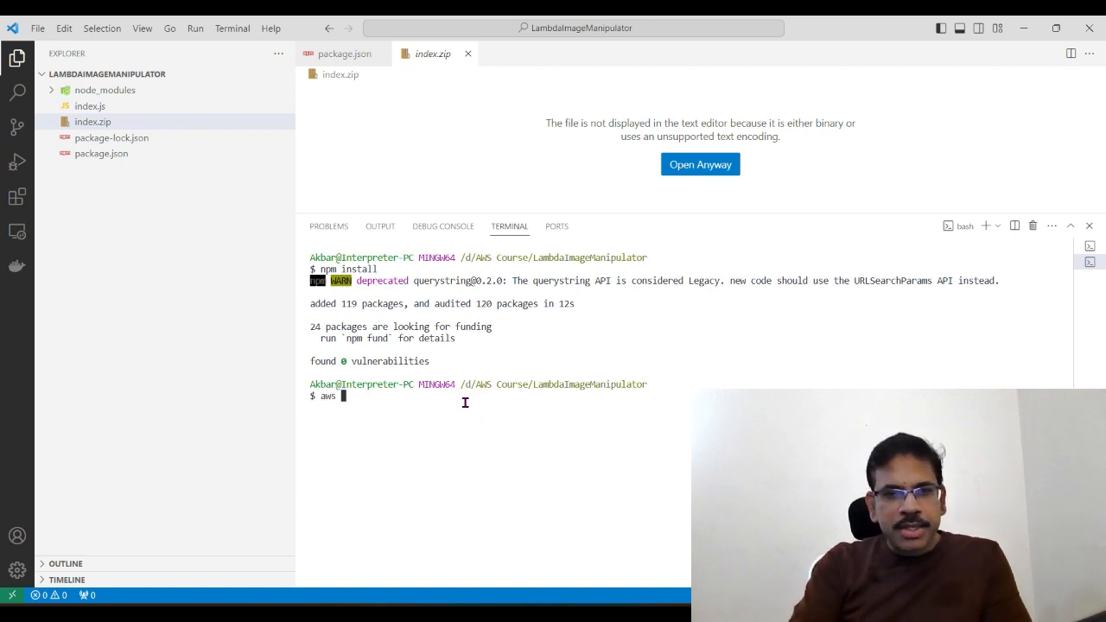
{"action": "type", "text": "s3 cp"}
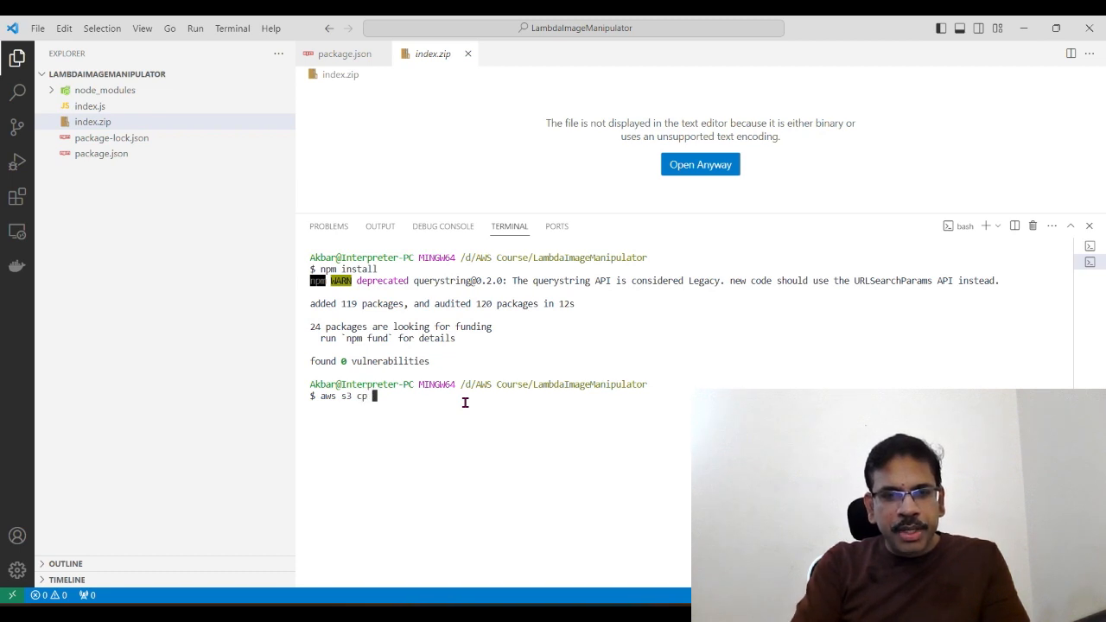
{"action": "type", "text": " index.z"}
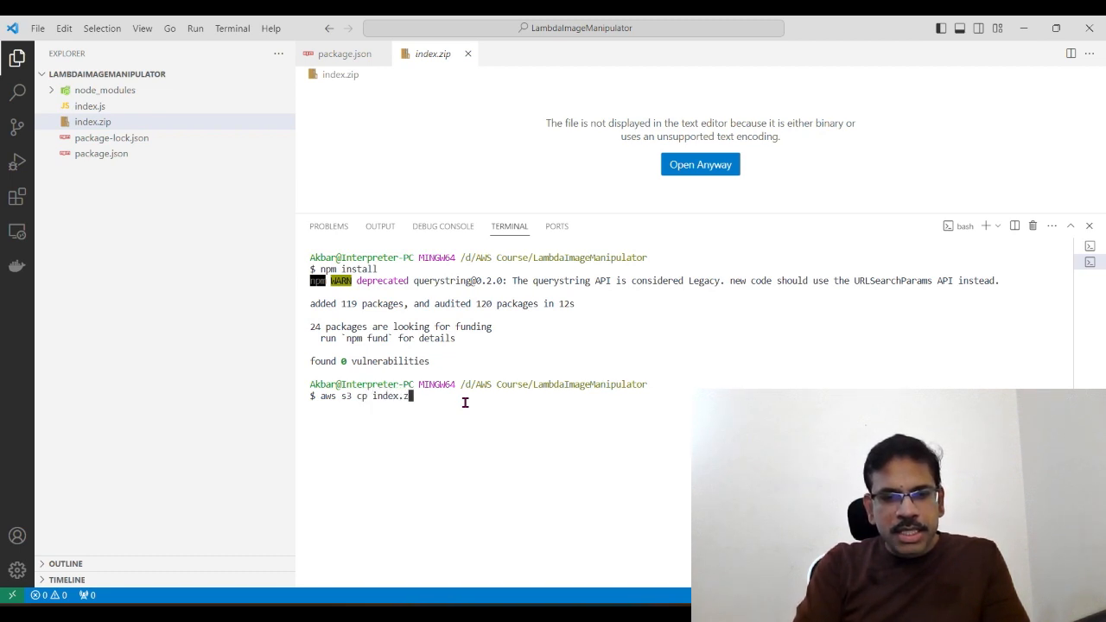
{"action": "type", "text": "ip"}
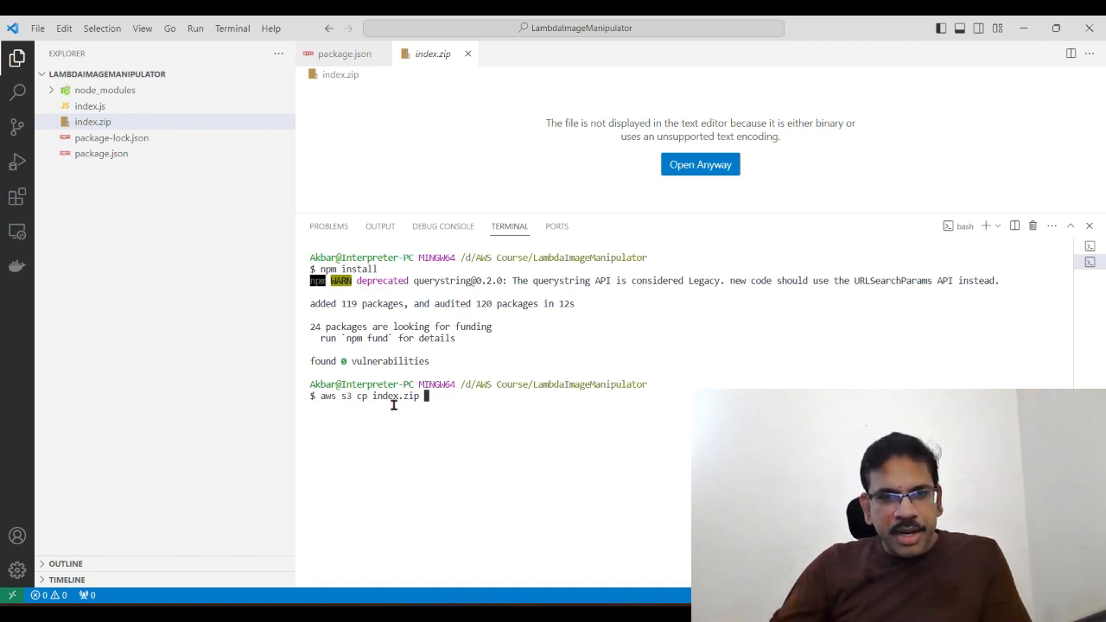
{"action": "type", "text": " s"}
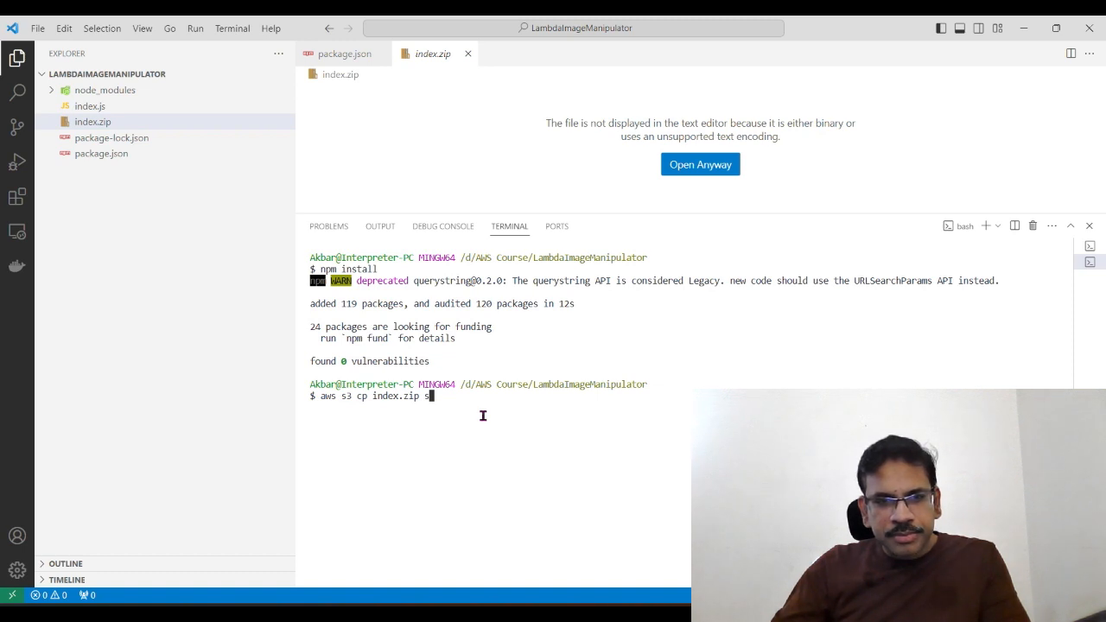
{"action": "type", "text": "3"}
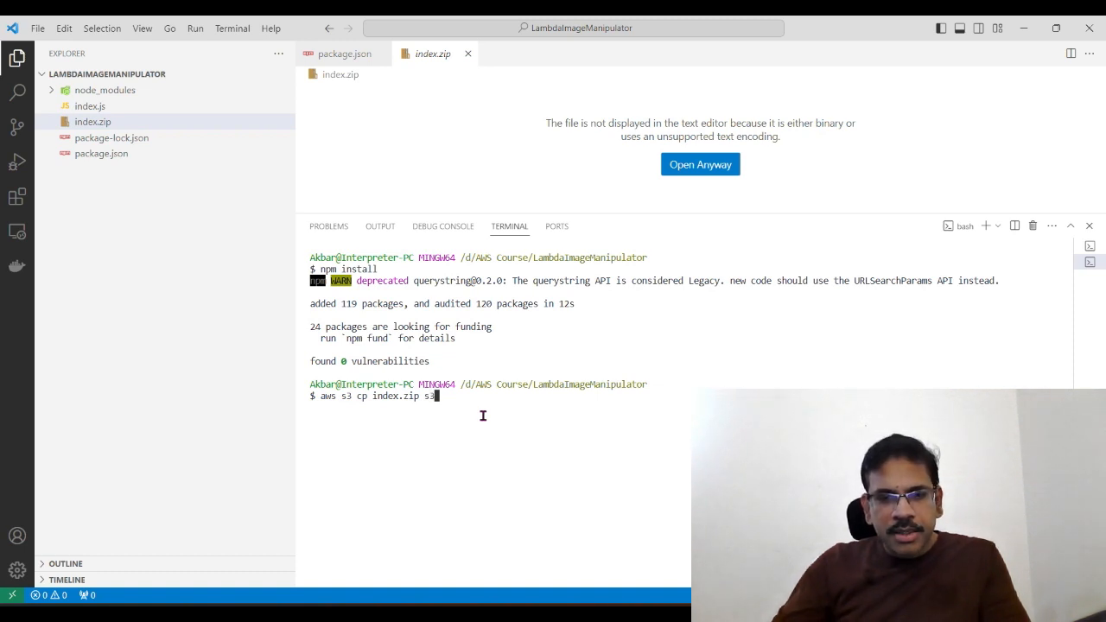
{"action": "type", "text": "://"}
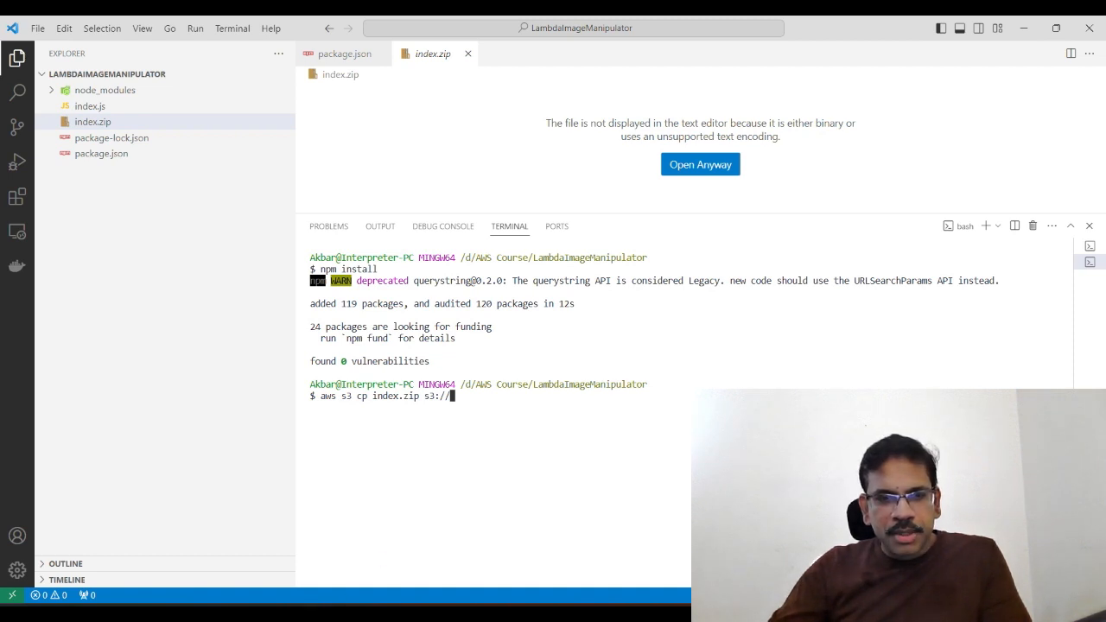
Step: Switch to the AWS console in the browser, open the studio-bkt-7 bucket in S3 and copy its name
{"action": "key", "text": "alt+Tab"}
{"action": "left_click", "coordinate": [77, 32]}
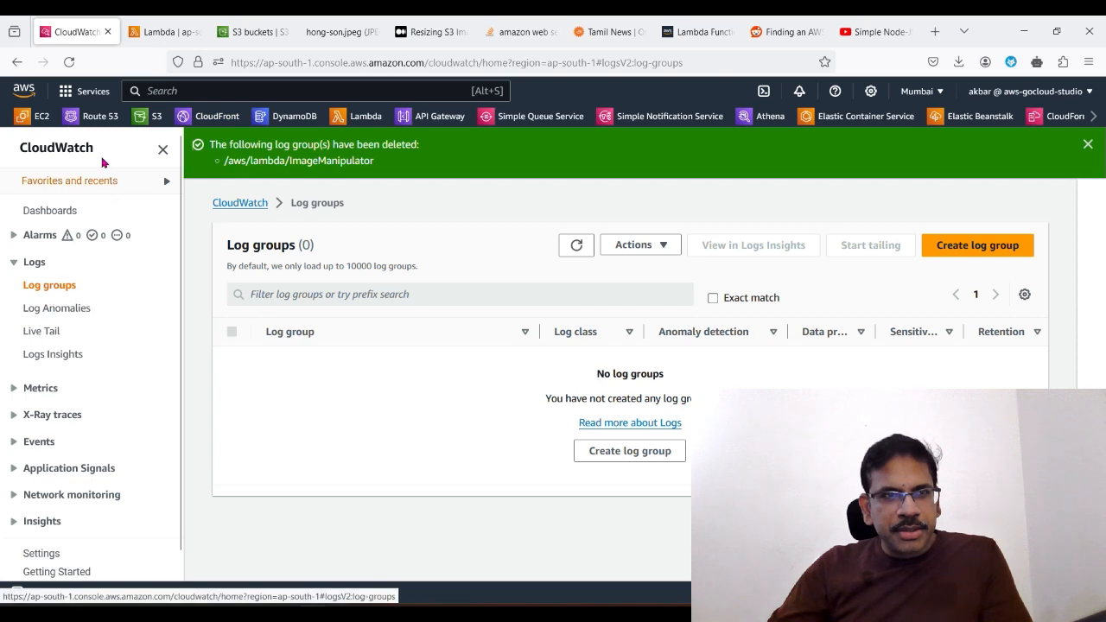
{"action": "left_click", "coordinate": [154, 116]}
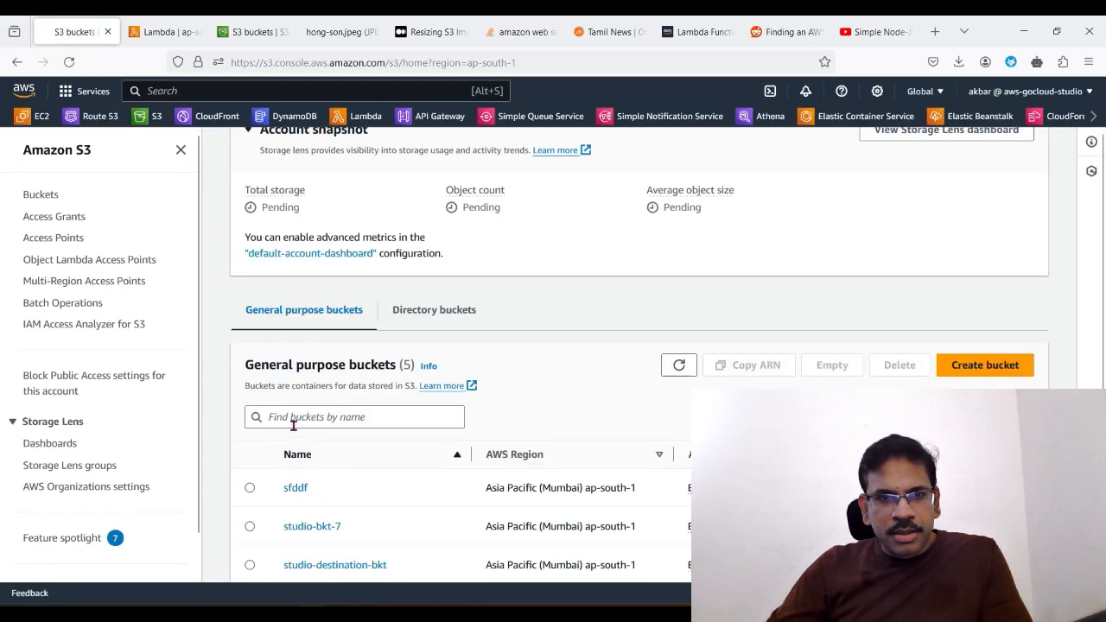
{"action": "scroll", "coordinate": [320, 485], "scroll_direction": "down", "scroll_amount": 2}
{"action": "left_click", "coordinate": [316, 410]}
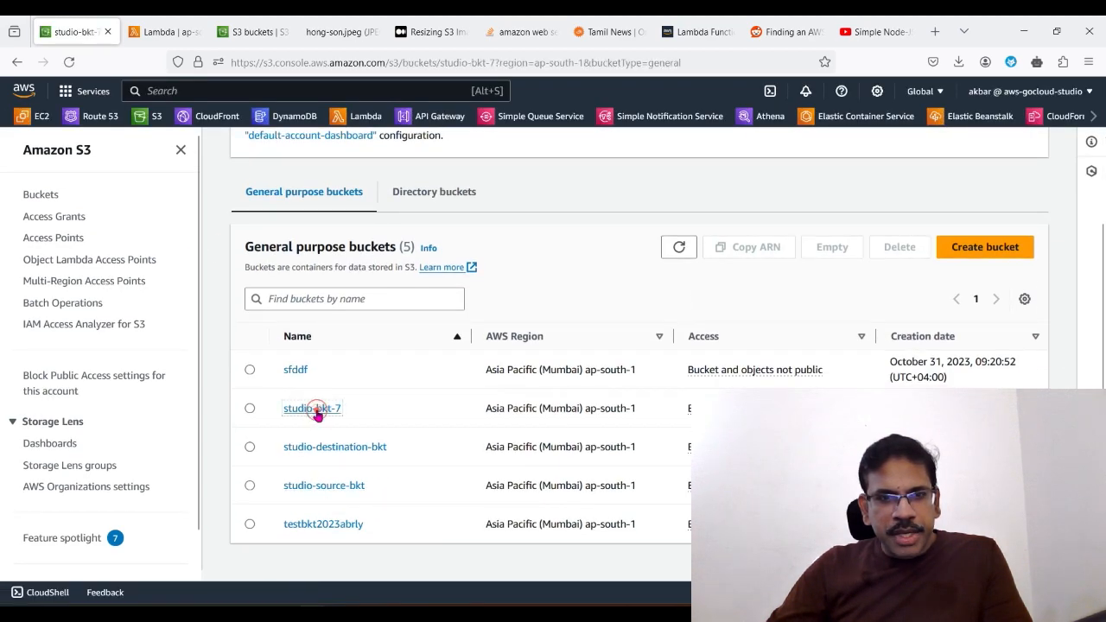
{"action": "left_click_drag", "start_coordinate": [230, 186], "coordinate": [344, 181]}
{"action": "right_click", "coordinate": [325, 192]}
{"action": "left_click", "coordinate": [346, 208]}
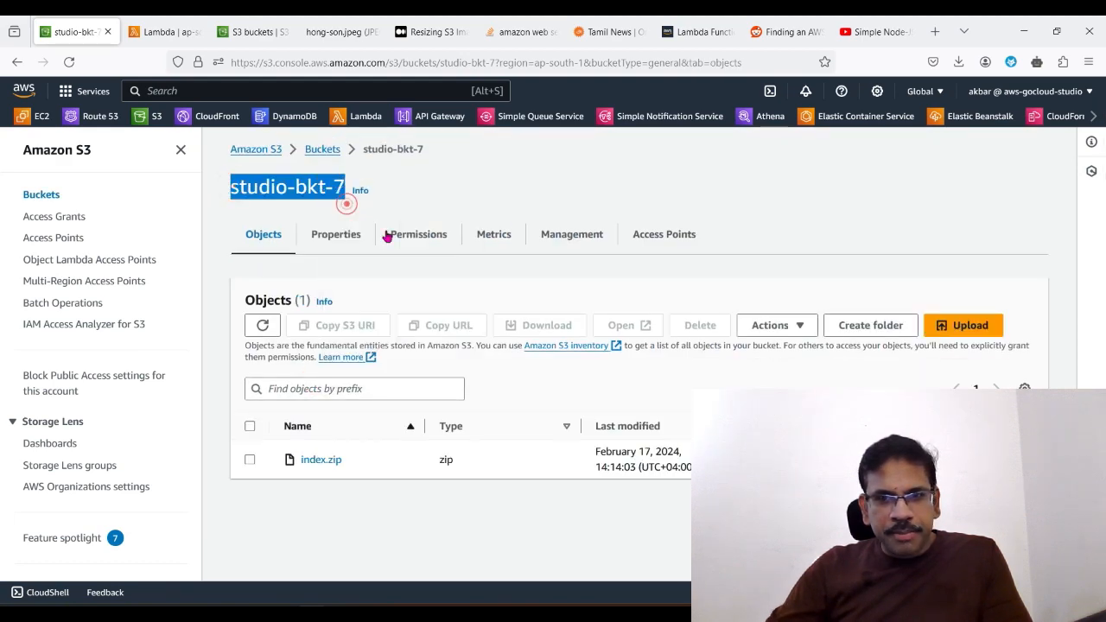
Step: Return to the VS Code terminal, complete the command as aws s3 cp index.zip s3://studio-bkt-7 and run it
{"action": "key", "text": "alt+Tab"}
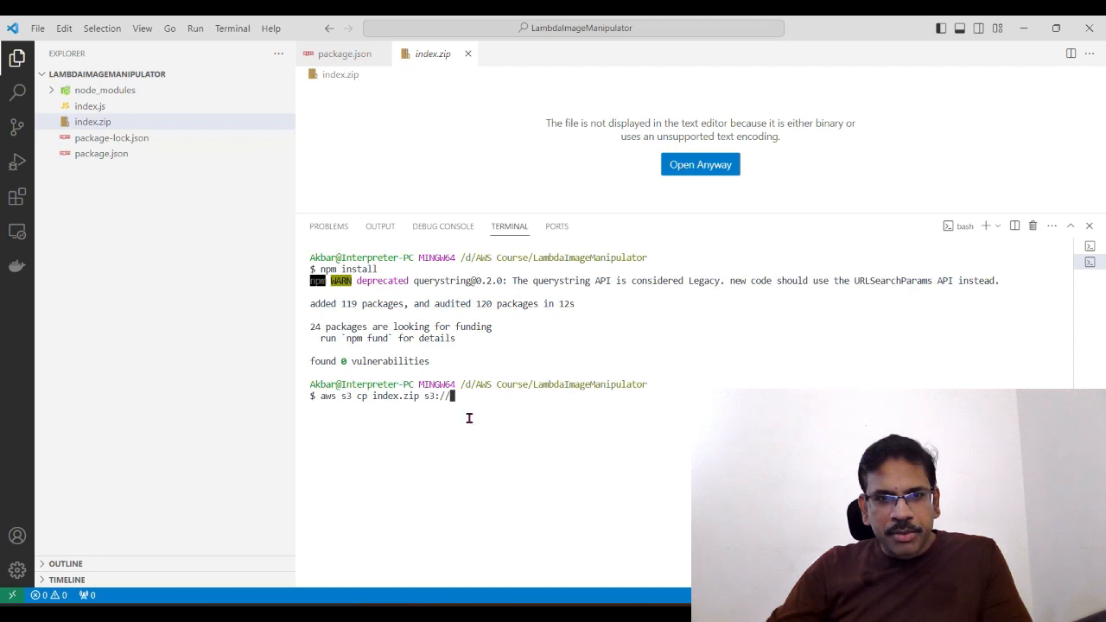
{"action": "key", "text": "ctrl+v"}
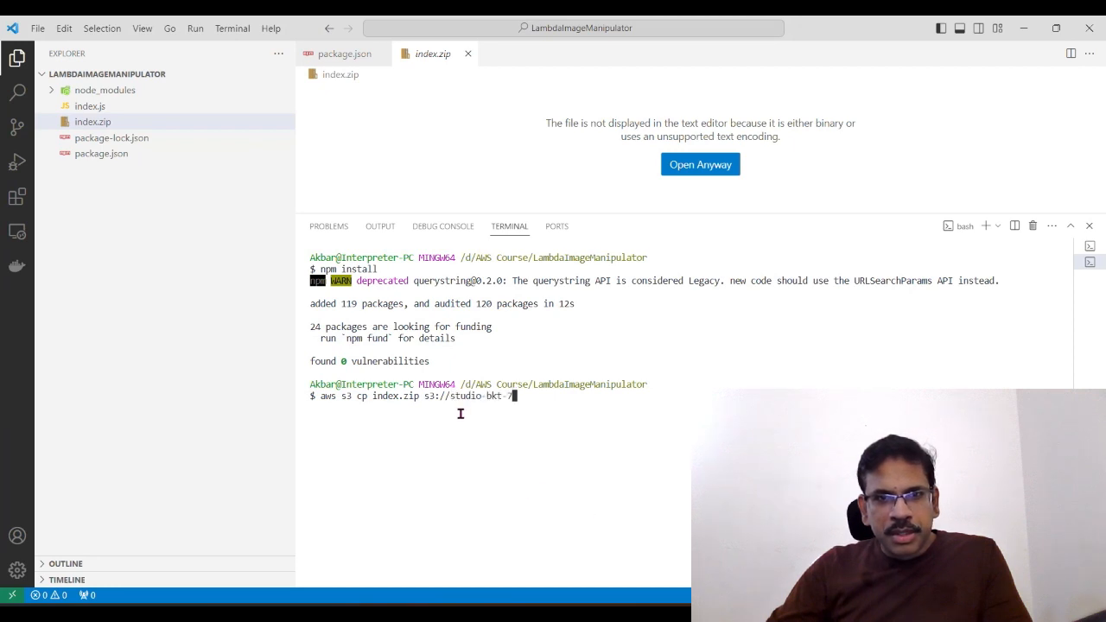
{"action": "key", "text": "Return"}
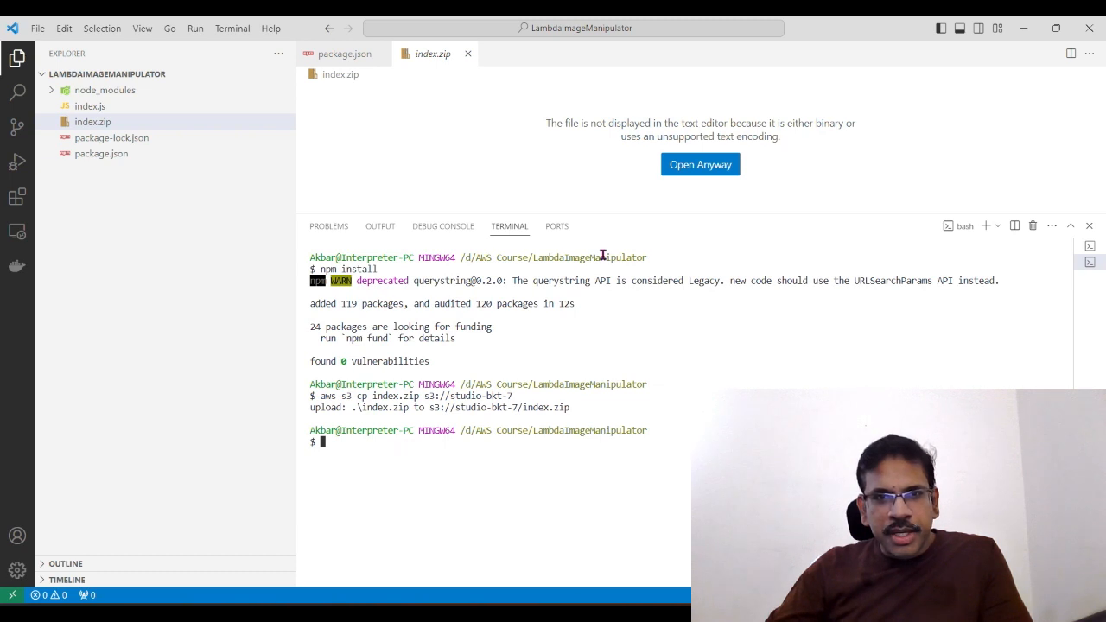
Step: Enlarge the terminal area slightly and enter the beginning of the update command, without running it: aws lambda update-function-code --function-name
{"action": "left_click_drag", "start_coordinate": [604, 214], "coordinate": [603, 183]}
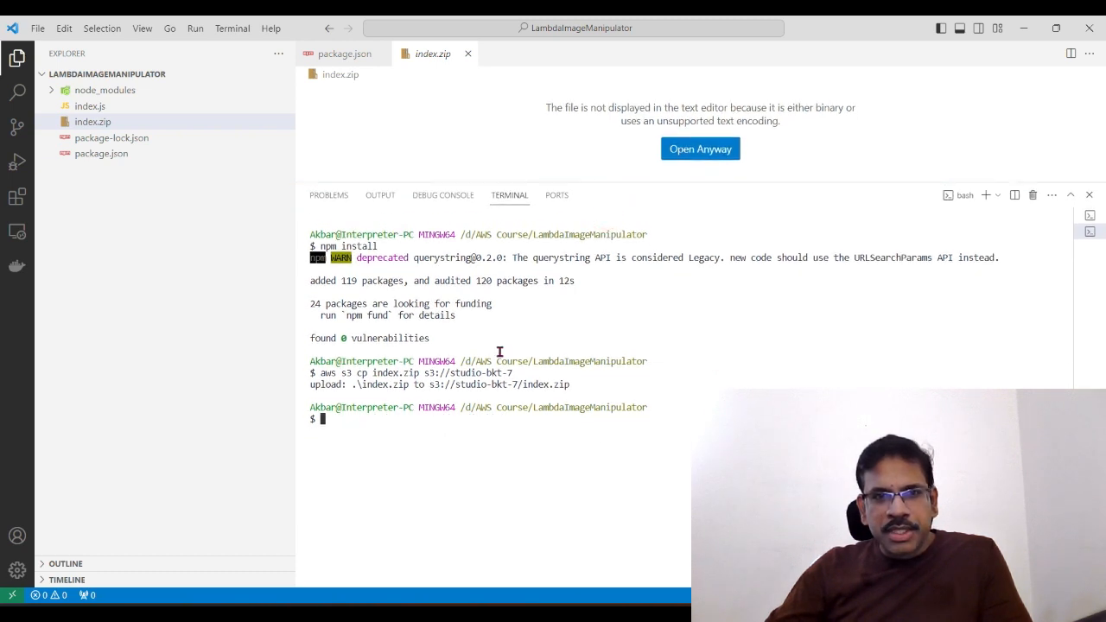
{"action": "left_click", "coordinate": [406, 424]}
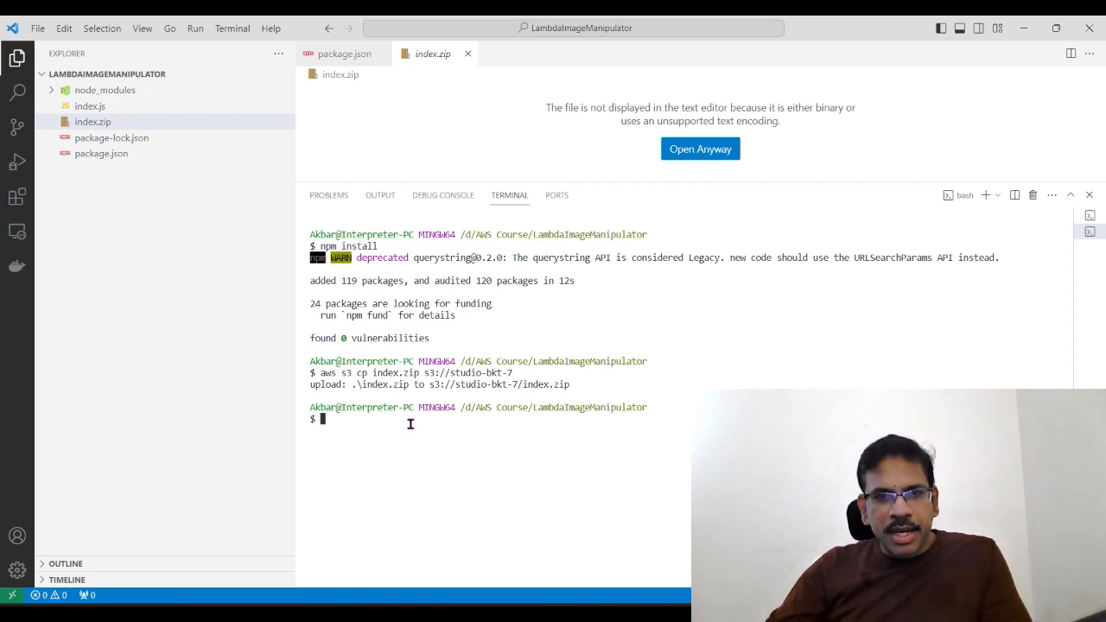
{"action": "type", "text": "aws "}
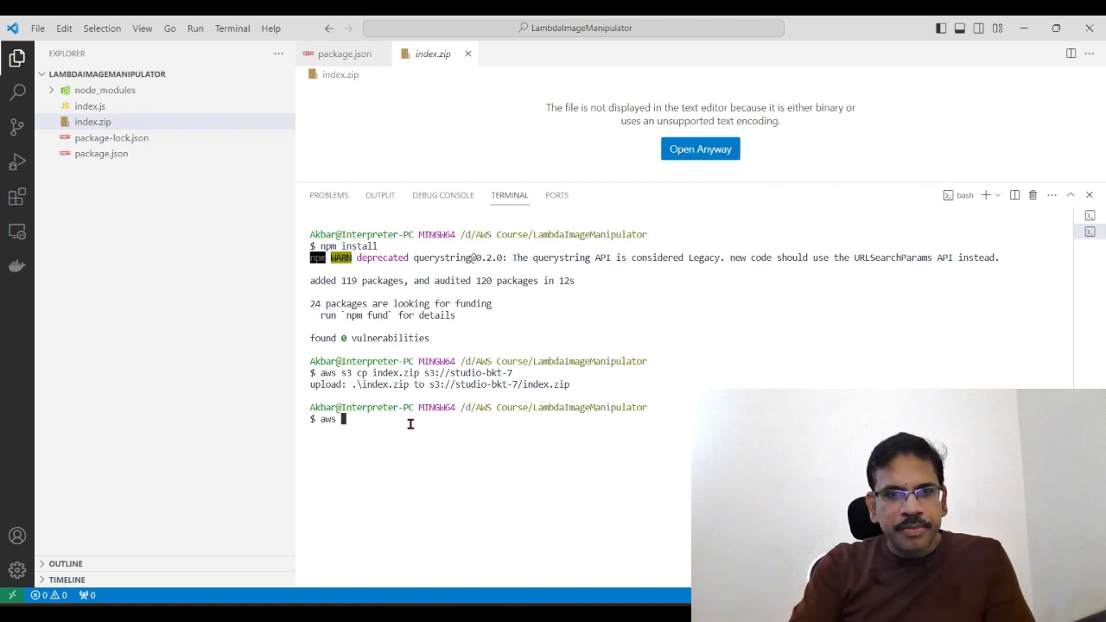
{"action": "type", "text": "lambda"}
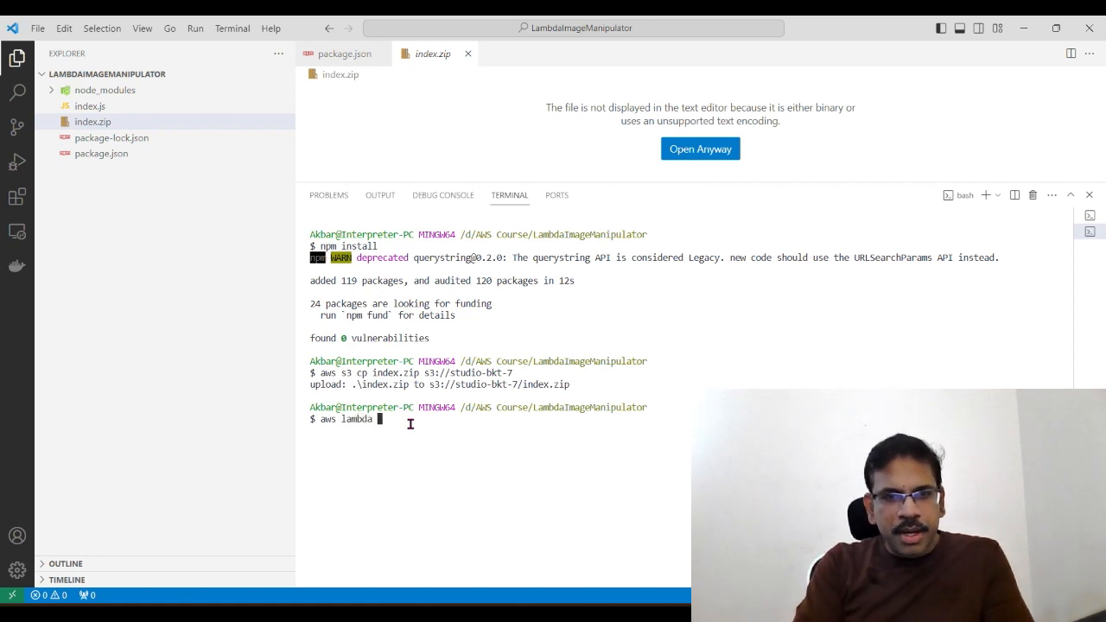
{"action": "type", "text": " update-f"}
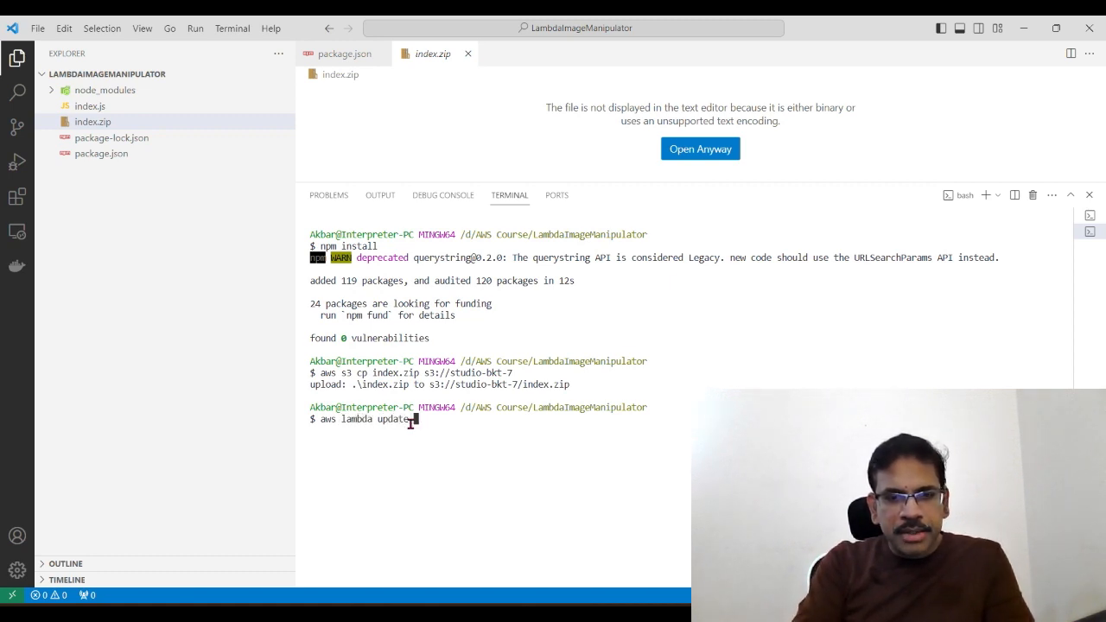
{"action": "type", "text": "unctio"}
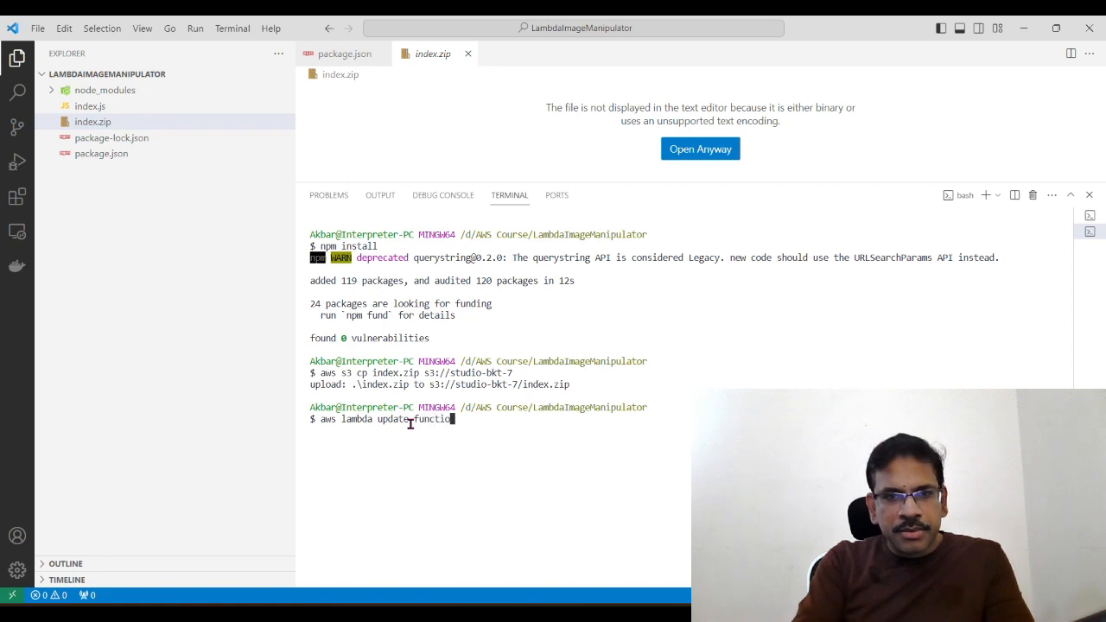
{"action": "type", "text": "n-code"}
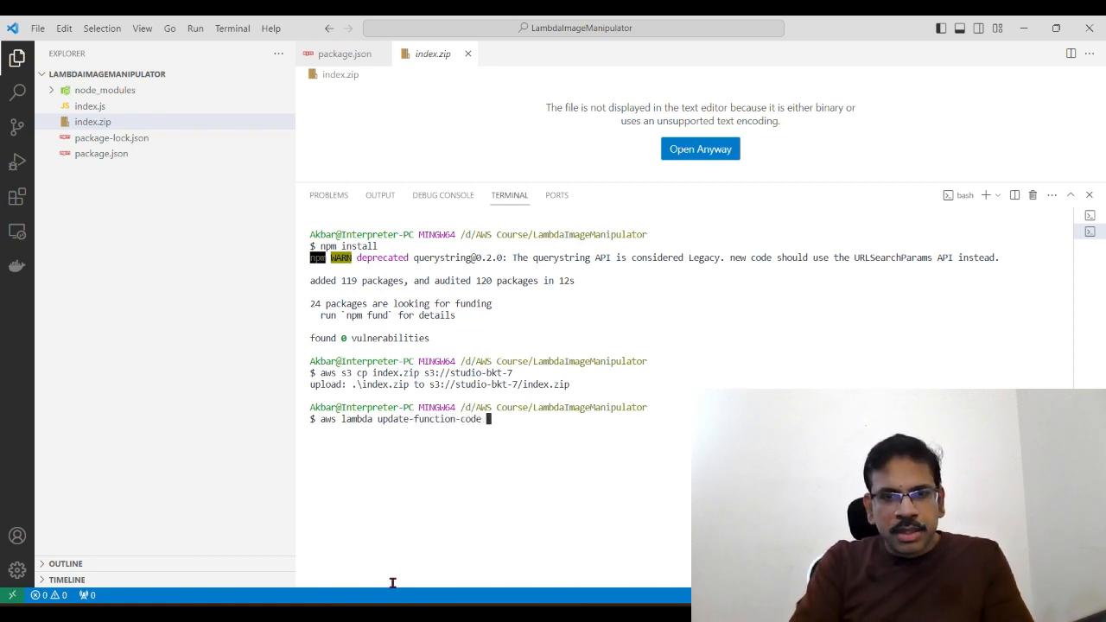
{"action": "type", "text": " --func"}
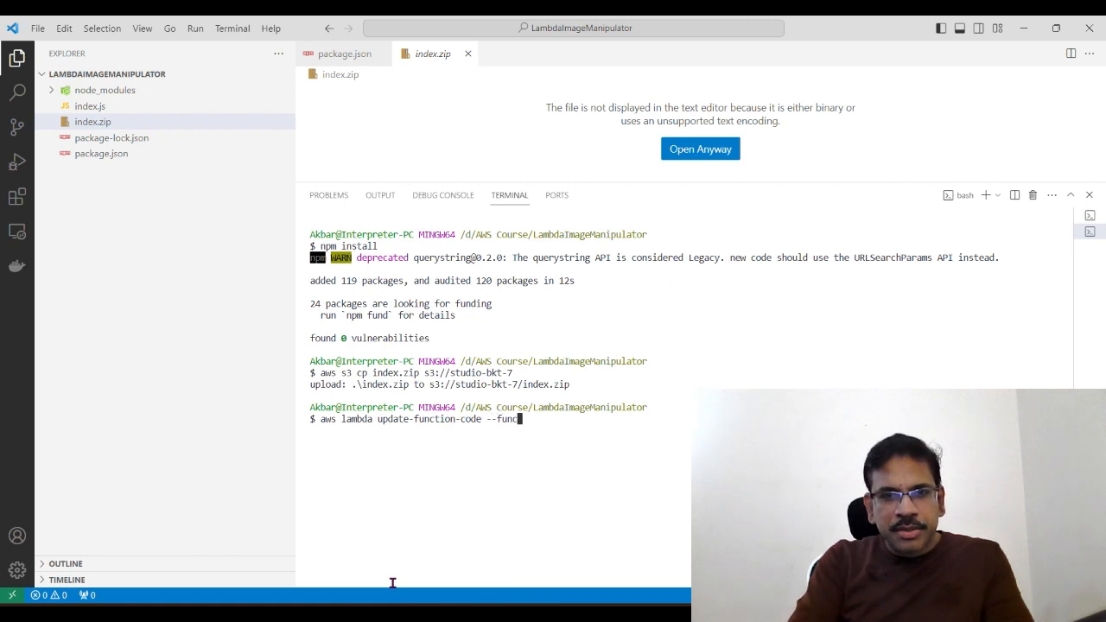
{"action": "type", "text": "tion-name"}
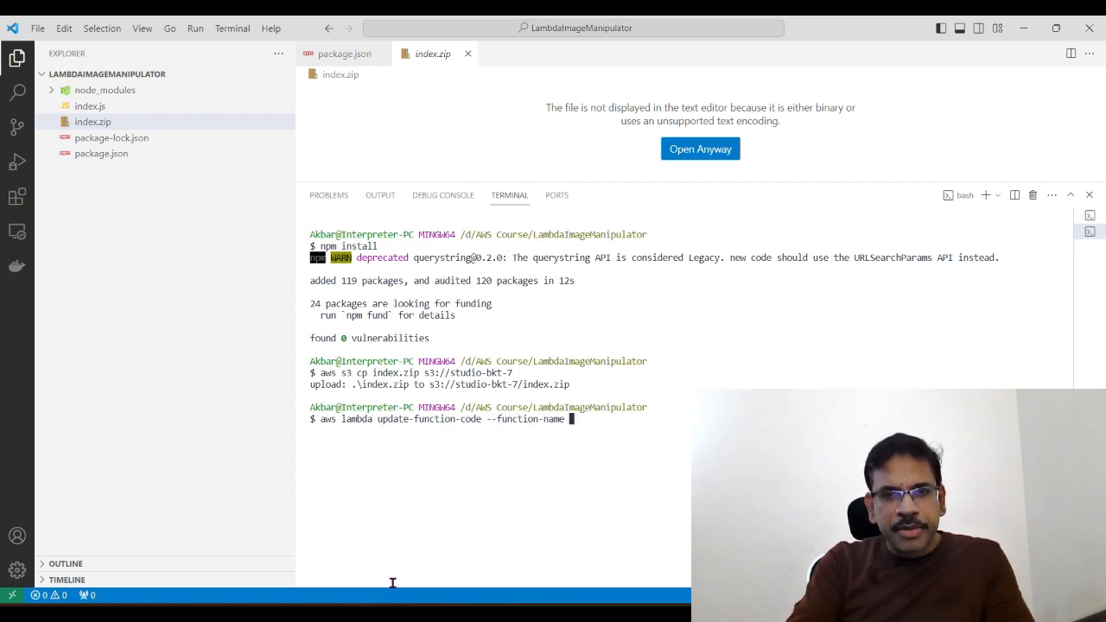
Step: Switch to the AWS console in the browser, show the Lambda function page and copy the function name ImageManipulator
{"action": "key", "text": "alt+Tab"}
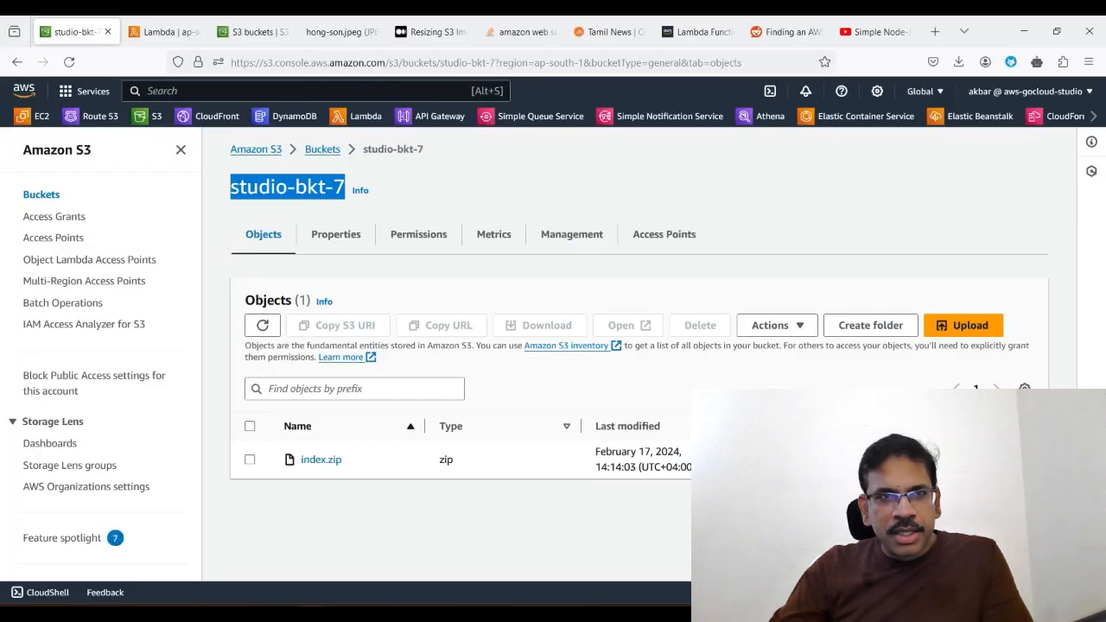
{"action": "left_click", "coordinate": [151, 31]}
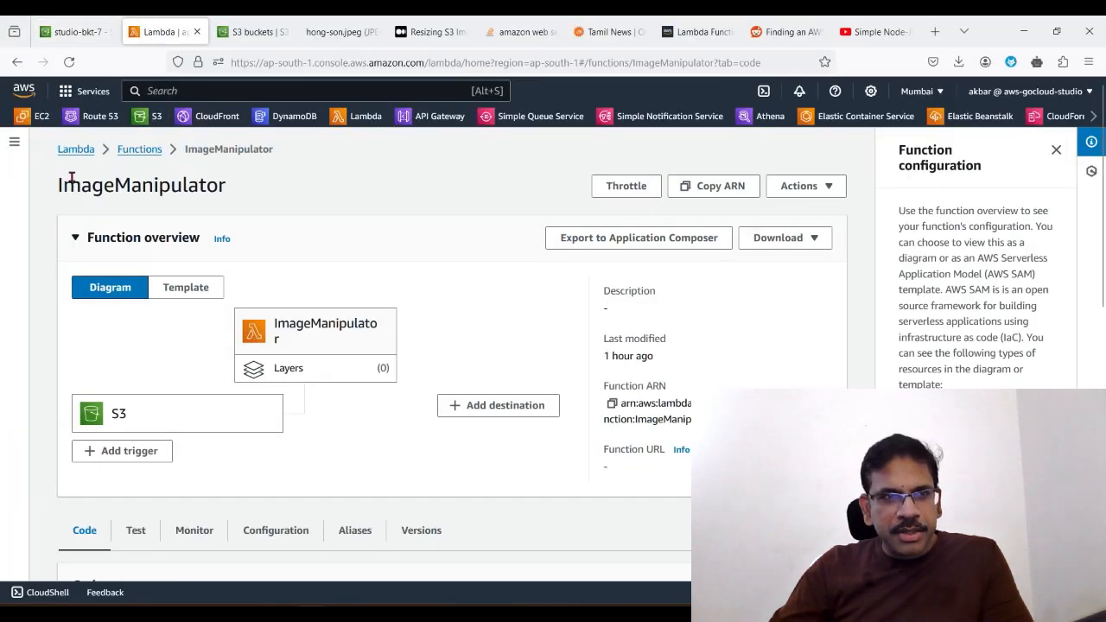
{"action": "left_click_drag", "start_coordinate": [60, 185], "coordinate": [148, 185]}
{"action": "left_click", "coordinate": [158, 183]}
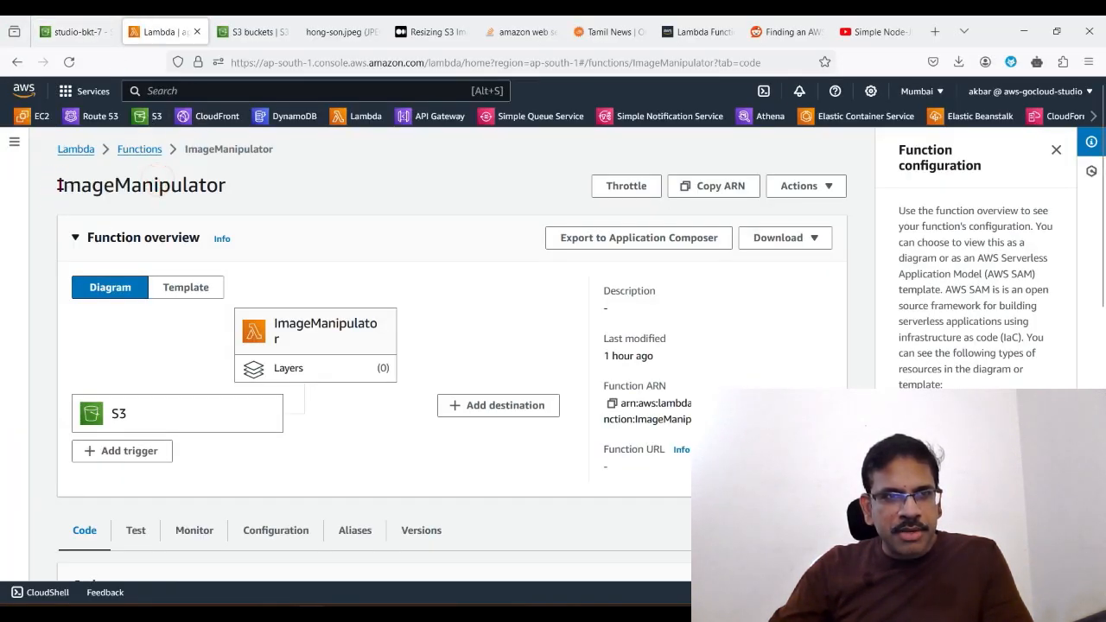
{"action": "left_click_drag", "start_coordinate": [57, 185], "coordinate": [233, 189]}
{"action": "right_click", "coordinate": [217, 186]}
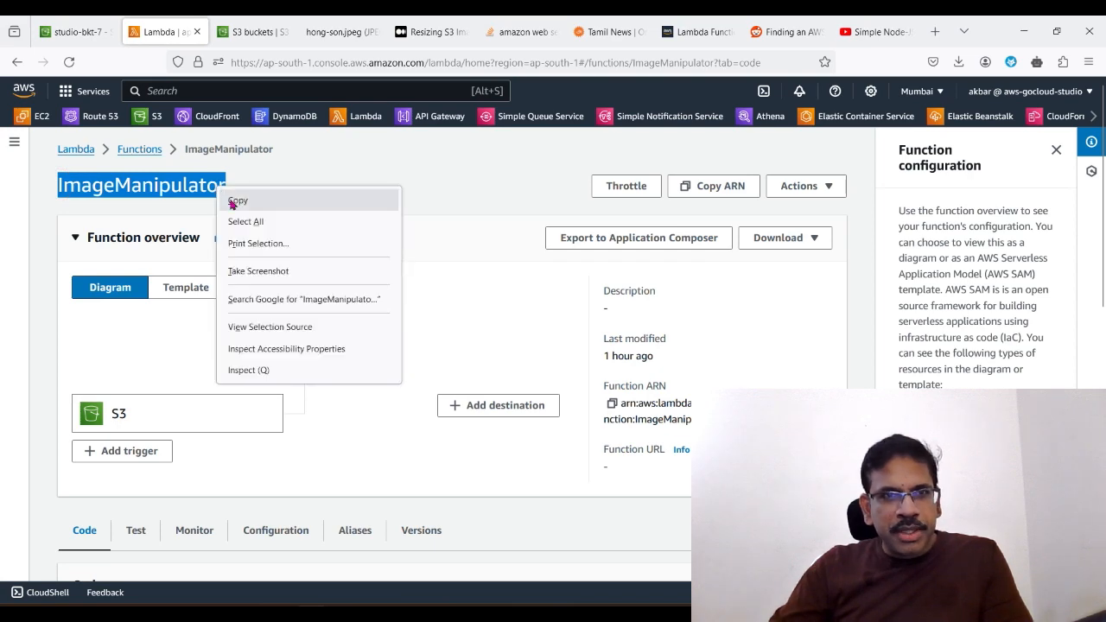
{"action": "left_click", "coordinate": [233, 200]}
Step: Return to the VS Code terminal, complete the update command with function name ImageManipulator and S3 bucket studio-bkt-7, and run it
{"action": "key", "text": "alt+Tab"}
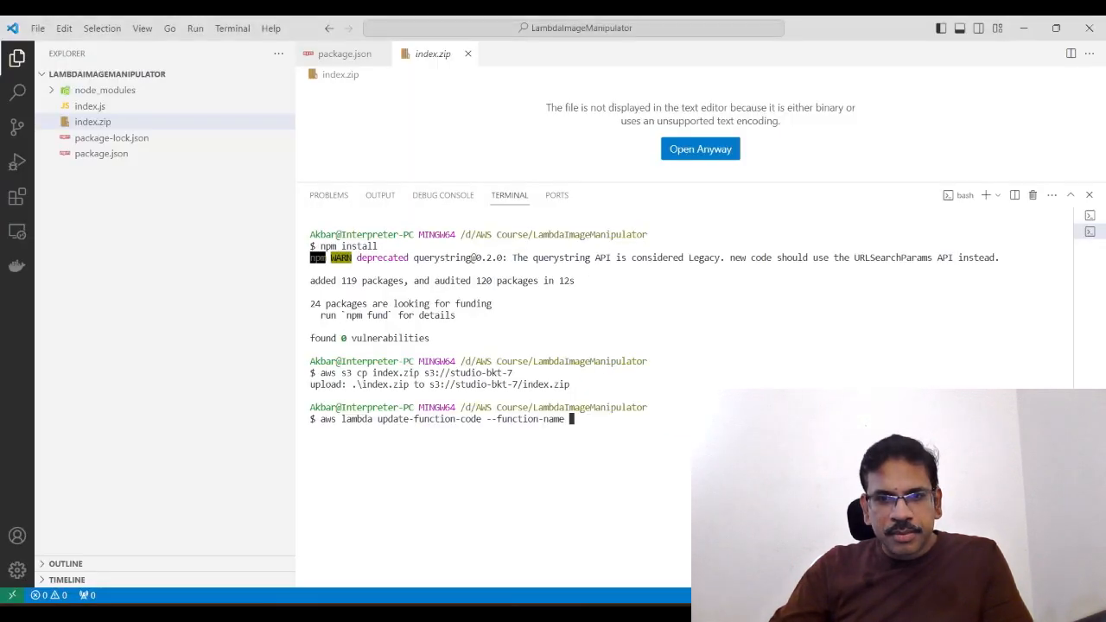
{"action": "key", "text": "ctrl+v"}
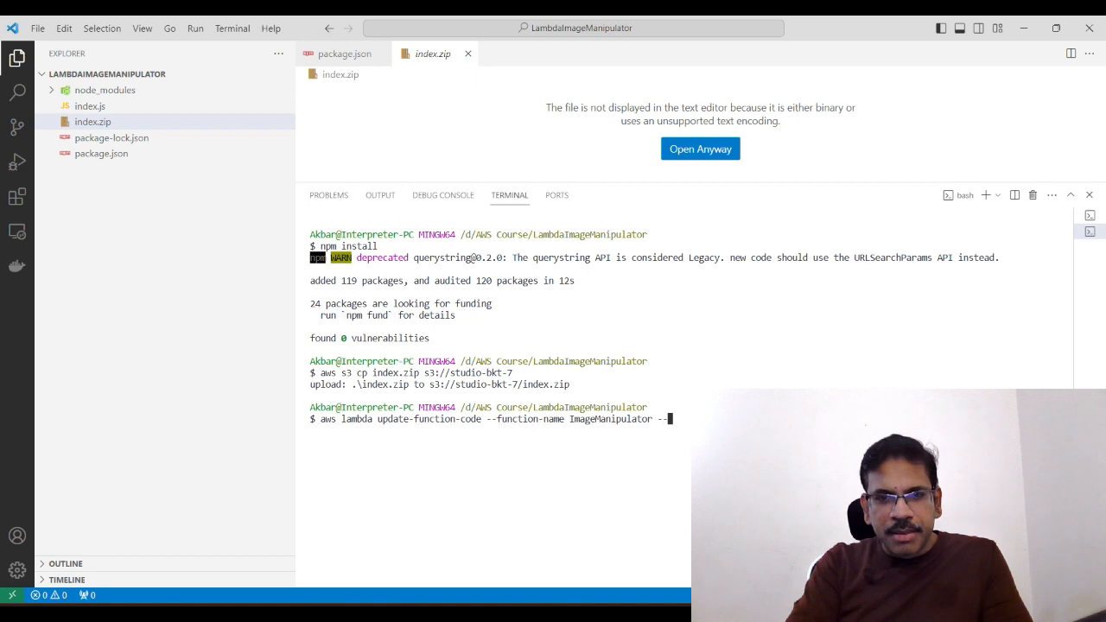
{"action": "type", "text": "--s"}
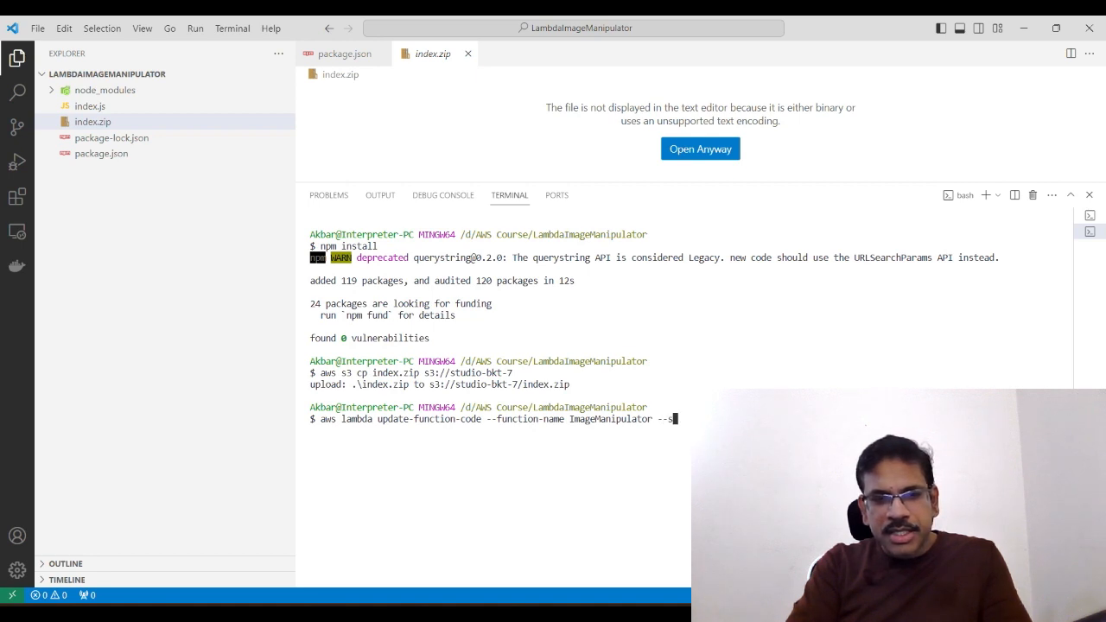
{"action": "type", "text": "3-bu"}
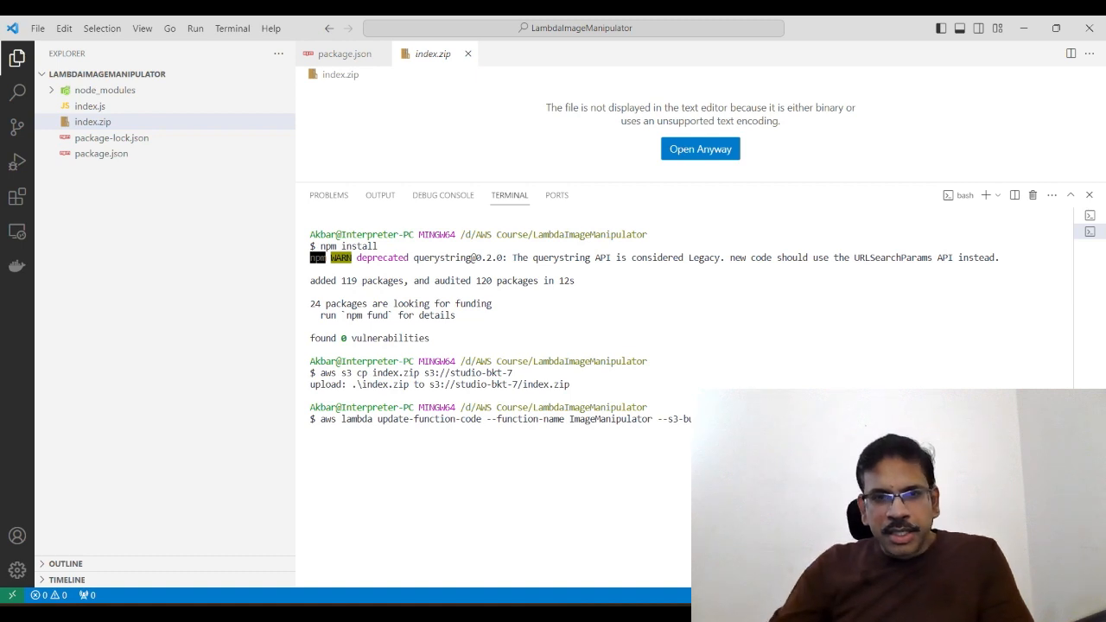
{"action": "left_click_drag", "start_coordinate": [450, 373], "coordinate": [513, 373]}
{"action": "right_click", "coordinate": [503, 373]}
{"action": "right_click", "coordinate": [511, 379]}
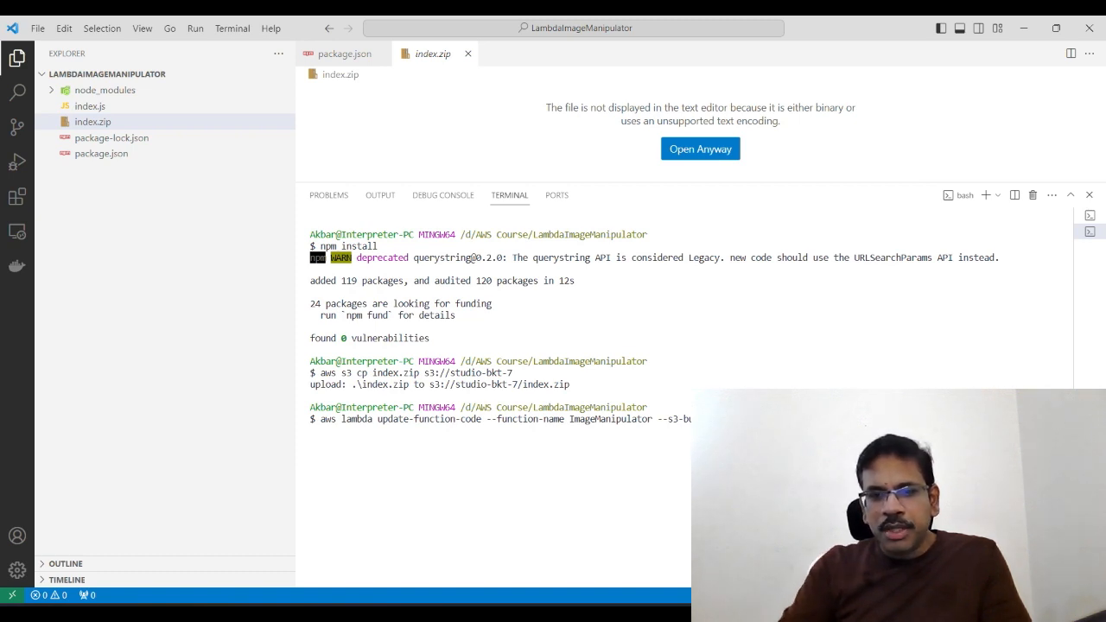
{"action": "key", "text": "Return"}
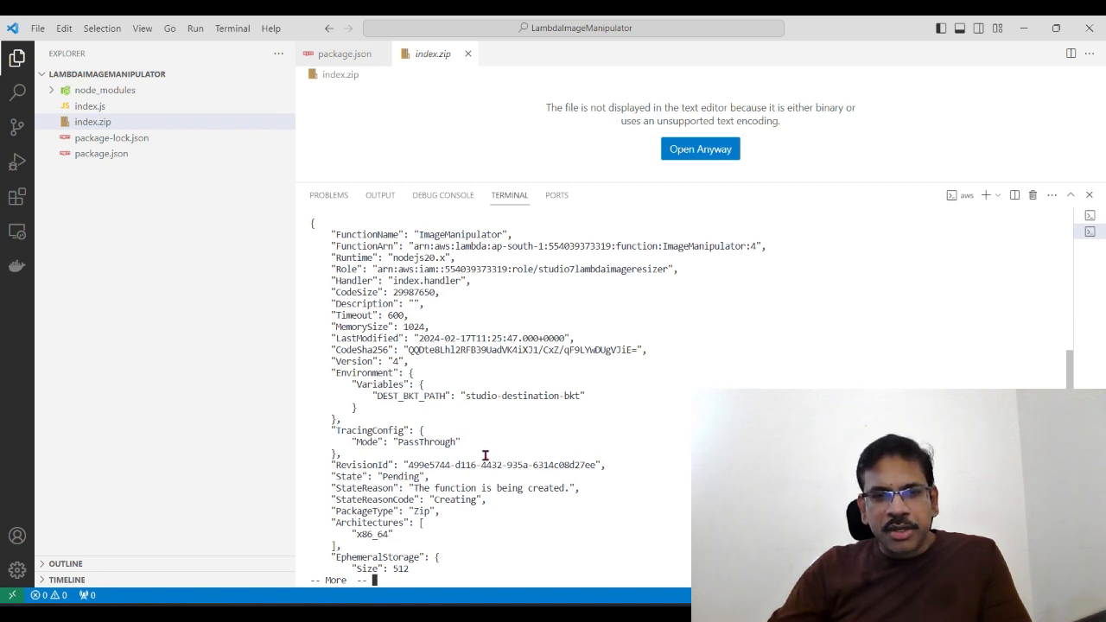
Step: Switch to the AWS console in the browser, go to S3 from Console Home and open the studio-source-bkt bucket
{"action": "left_click", "coordinate": [308, 613]}
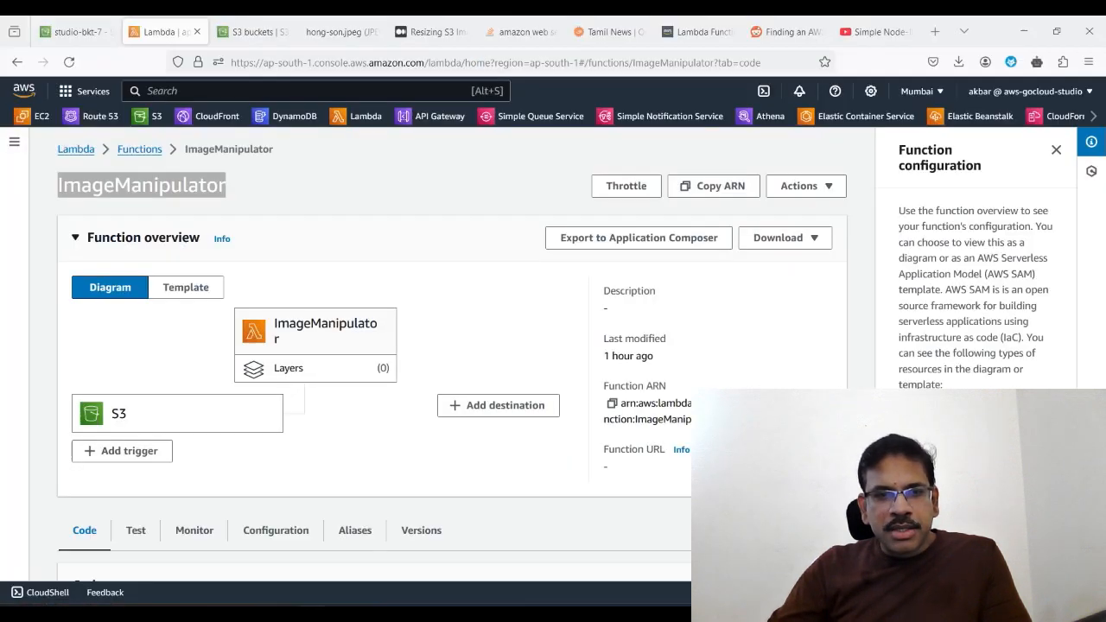
{"action": "left_click", "coordinate": [91, 90]}
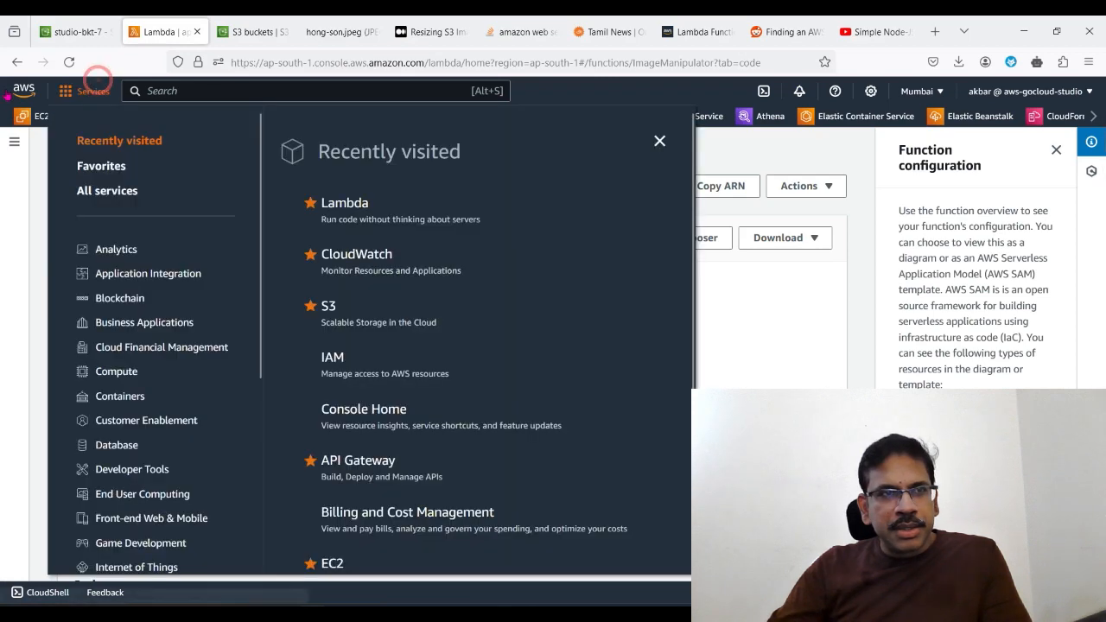
{"action": "left_click", "coordinate": [24, 89]}
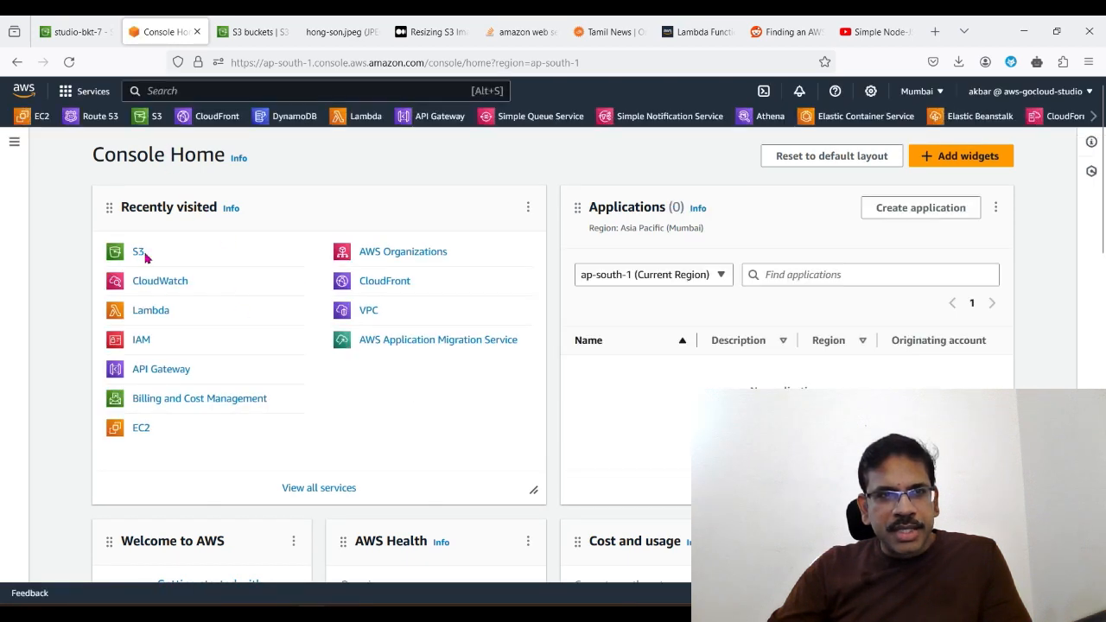
{"action": "left_click", "coordinate": [138, 252]}
{"action": "scroll", "coordinate": [506, 337], "scroll_direction": "down", "scroll_amount": 2}
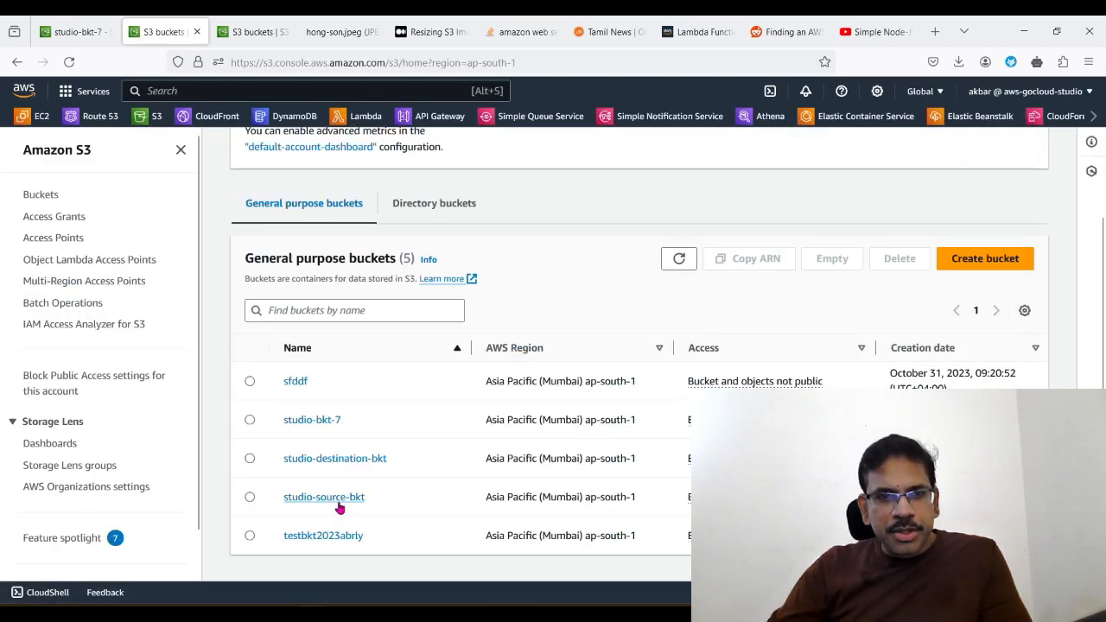
{"action": "left_click", "coordinate": [337, 500]}
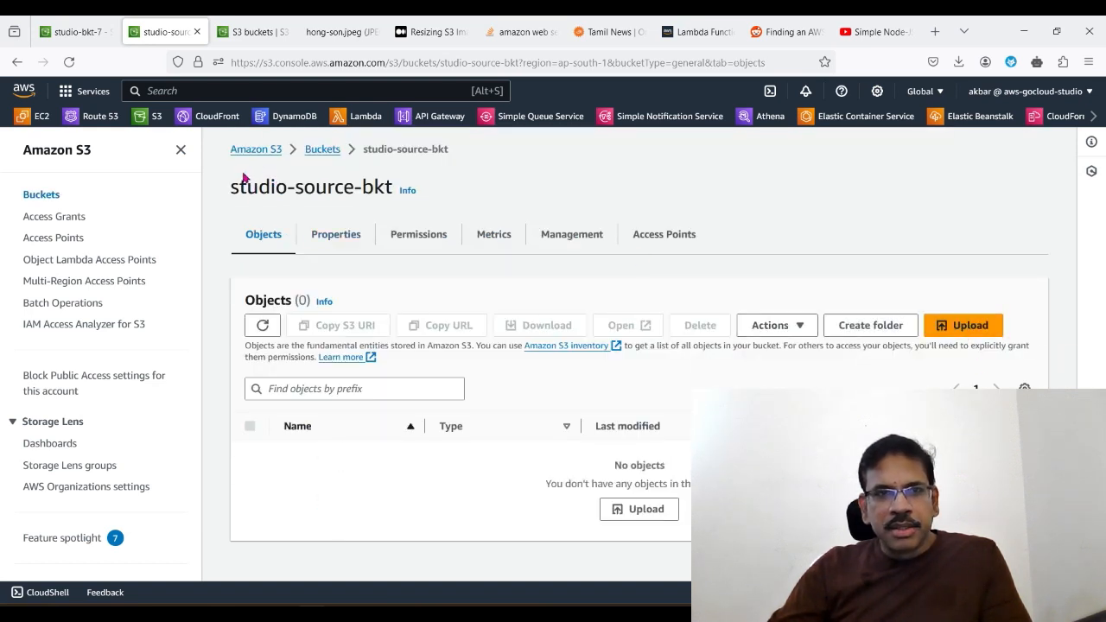
Step: Upload the image hong-son.jpeg from the originals folder to studio-source-bkt and close the upload status page
{"action": "left_click", "coordinate": [951, 330]}
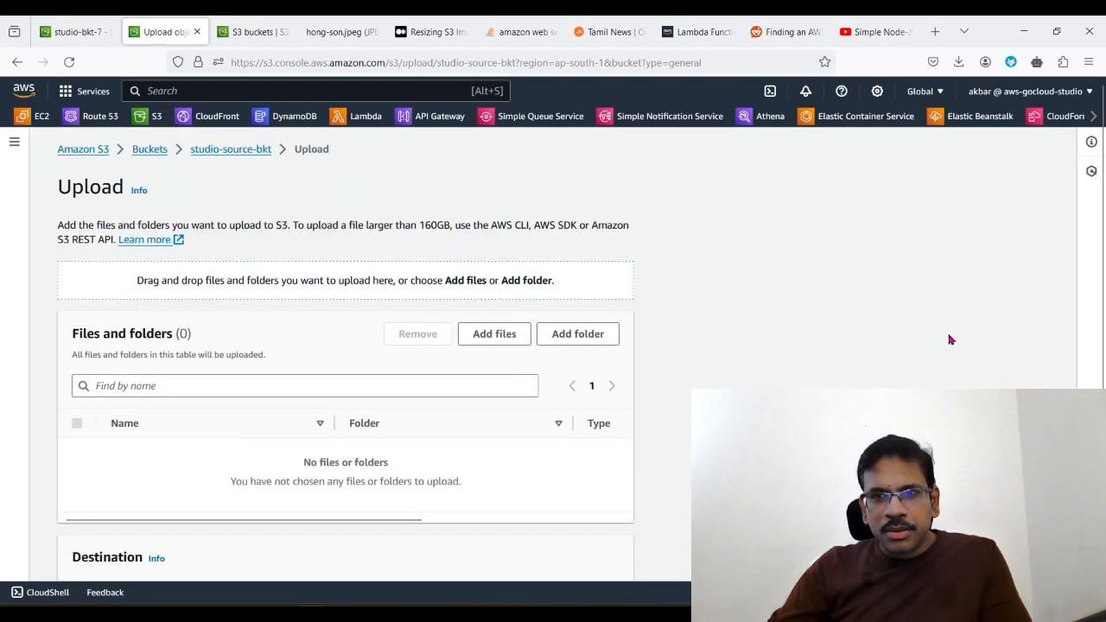
{"action": "left_click", "coordinate": [488, 337]}
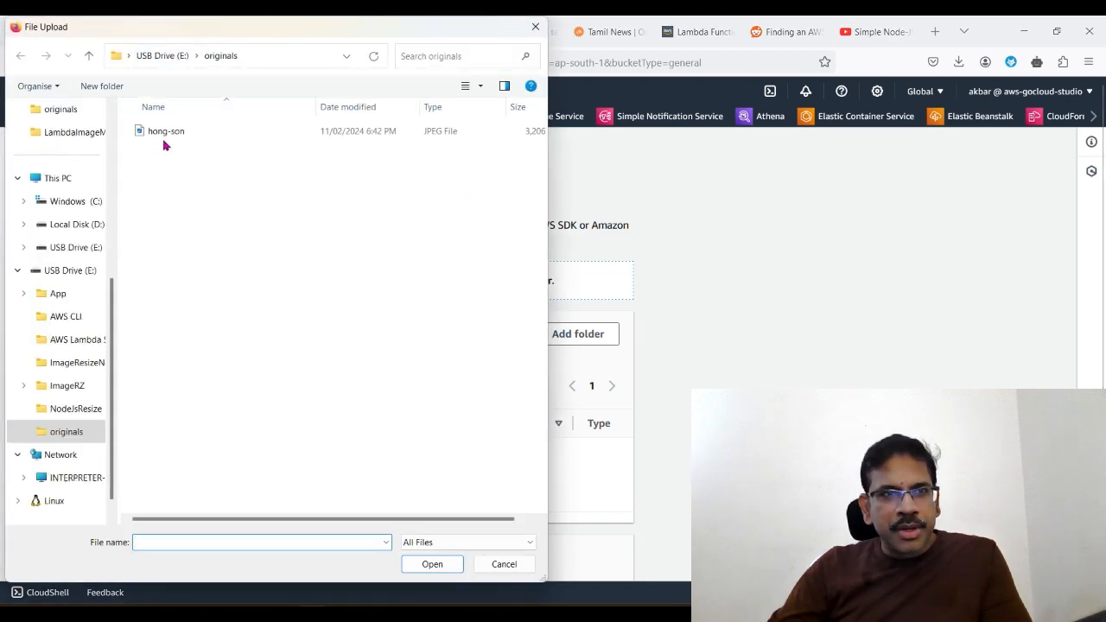
{"action": "left_click", "coordinate": [166, 134]}
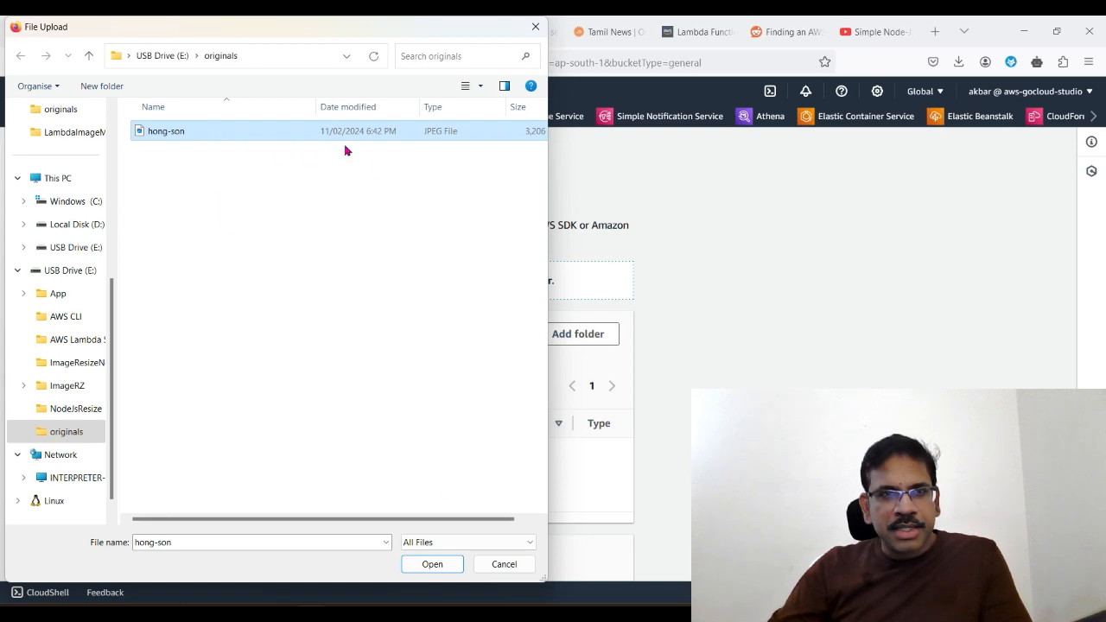
{"action": "left_click", "coordinate": [432, 565]}
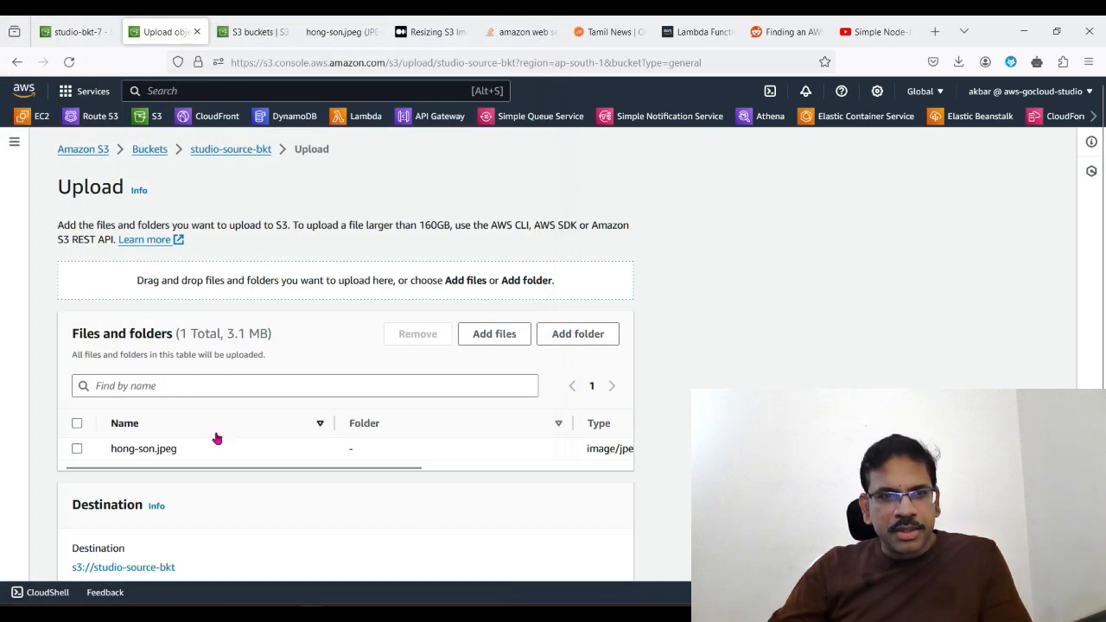
{"action": "scroll", "coordinate": [395, 499], "scroll_direction": "down", "scroll_amount": 3}
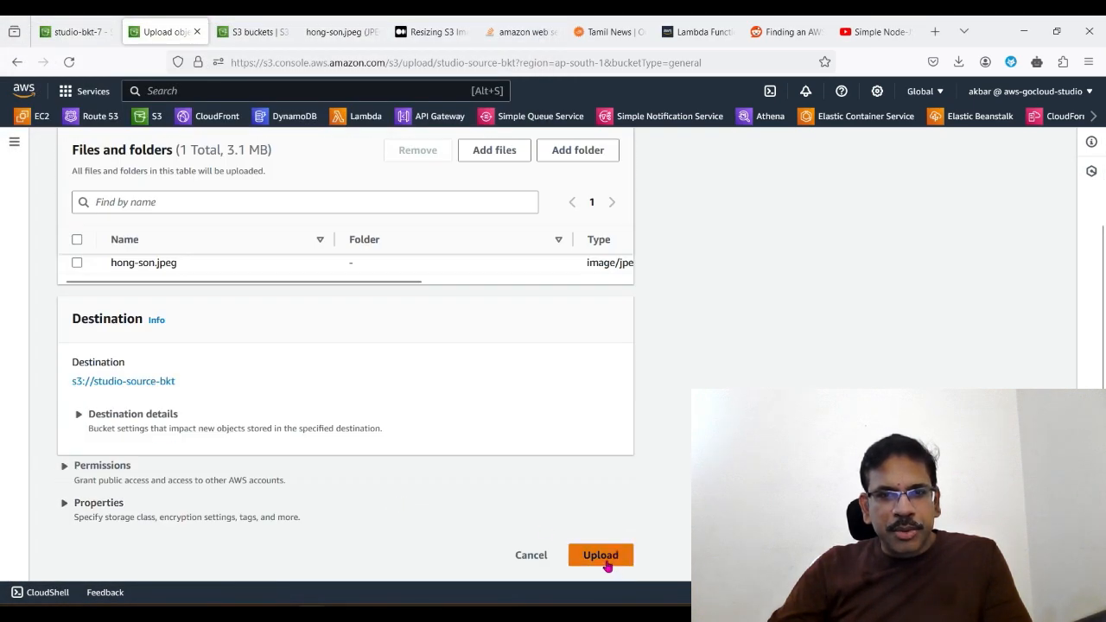
{"action": "left_click", "coordinate": [605, 563]}
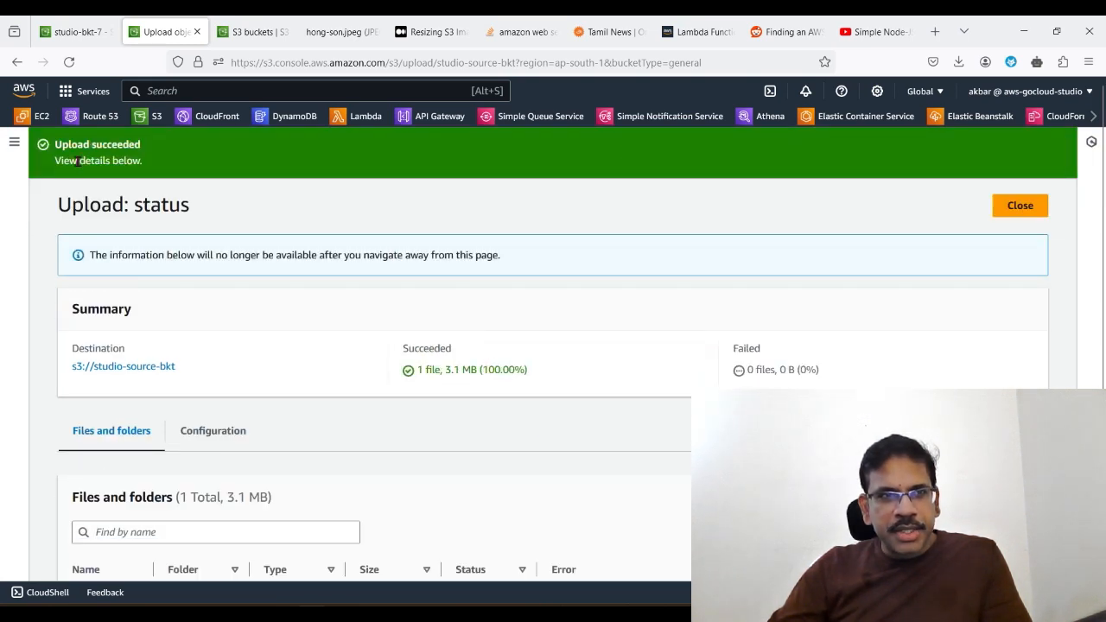
{"action": "left_click", "coordinate": [1026, 210]}
Step: Open the studio-destination-bkt bucket from the bucket list and refresh its objects to check for the resized image
{"action": "left_click", "coordinate": [147, 151]}
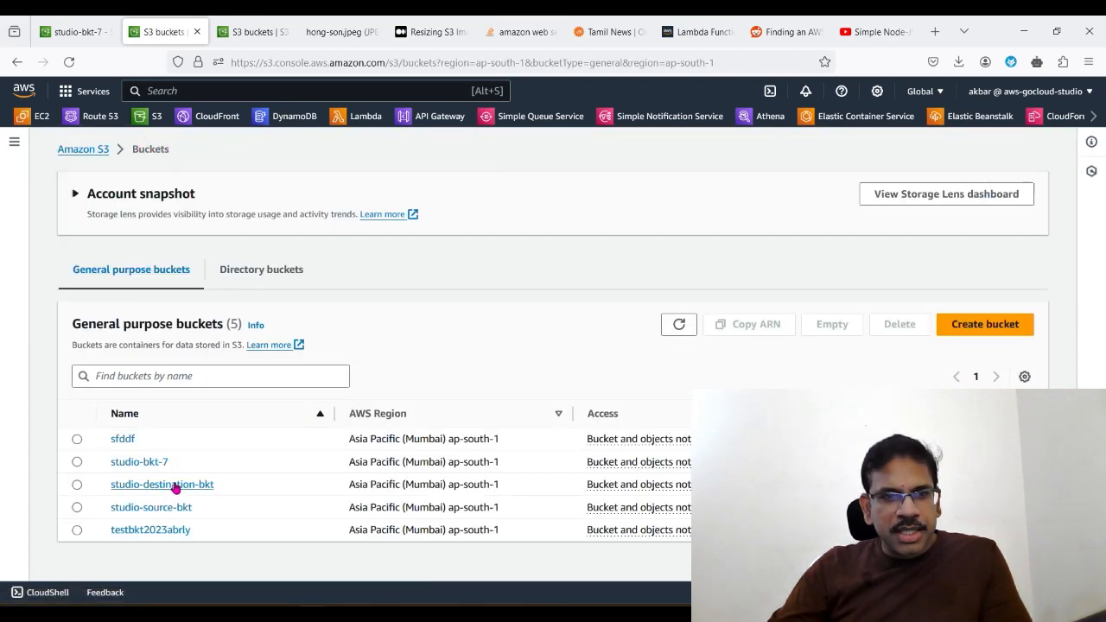
{"action": "scroll", "coordinate": [173, 481], "scroll_direction": "down", "scroll_amount": 1}
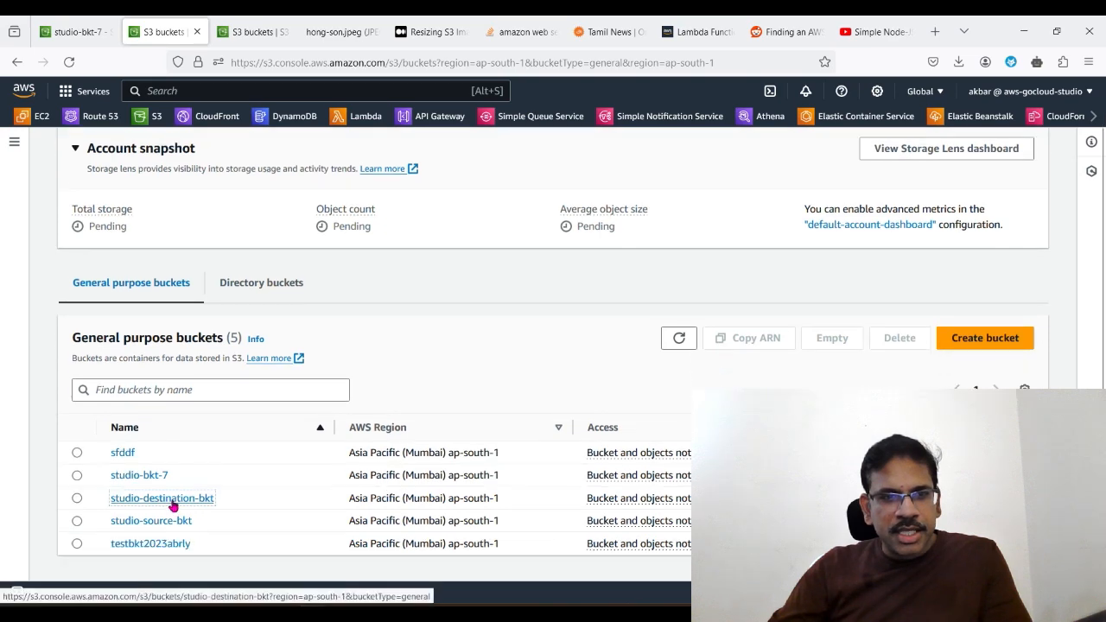
{"action": "left_click", "coordinate": [172, 501]}
{"action": "left_click", "coordinate": [294, 302]}
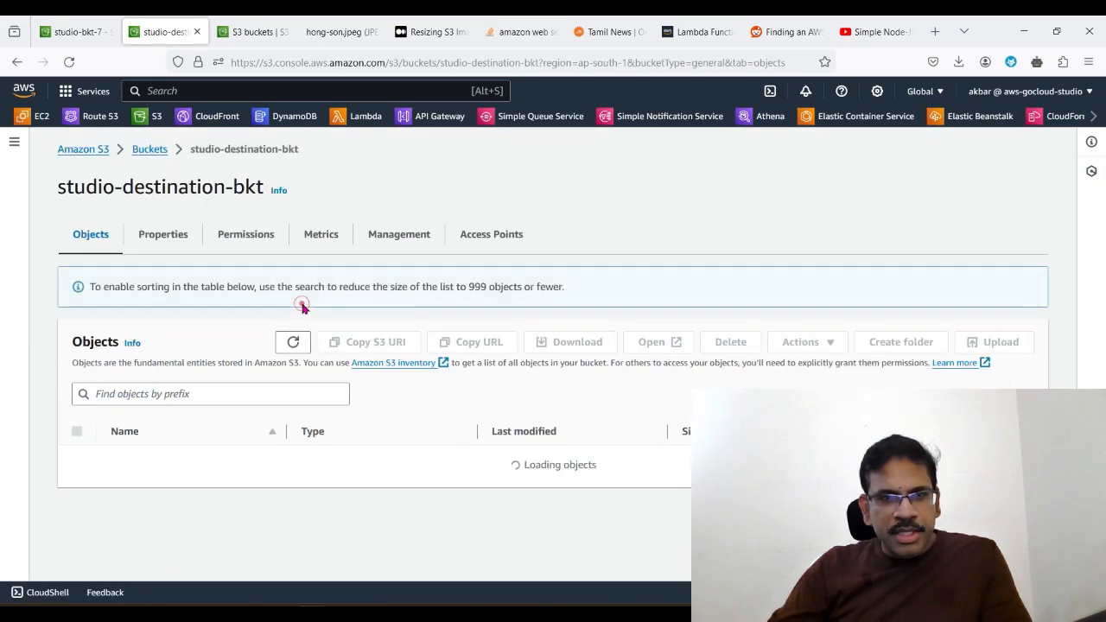
{"action": "left_click", "coordinate": [294, 303]}
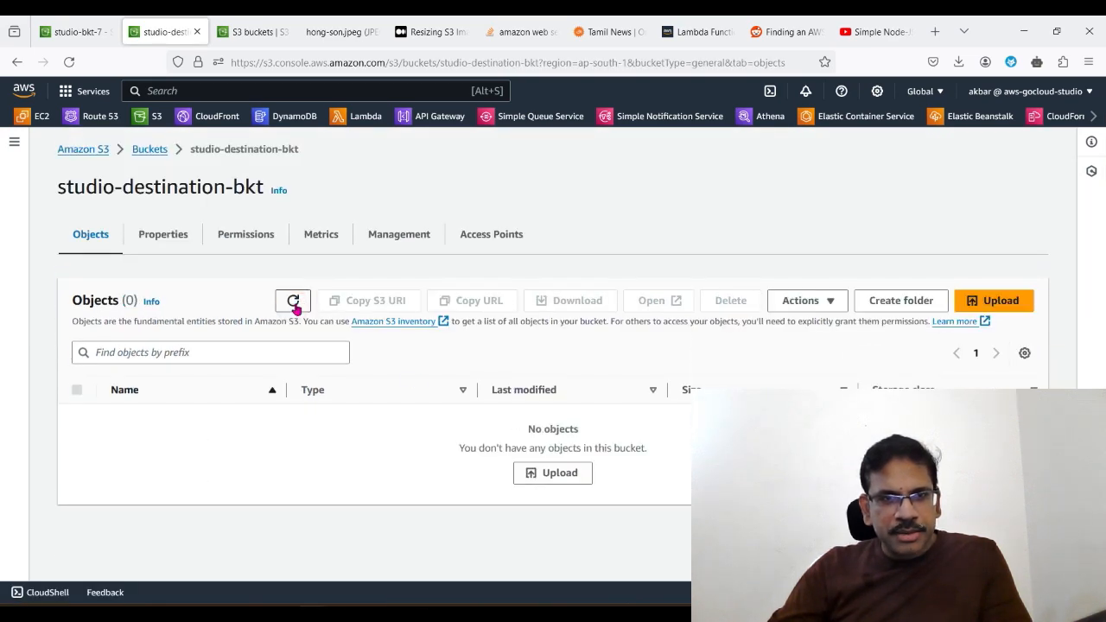
{"action": "left_click", "coordinate": [293, 303]}
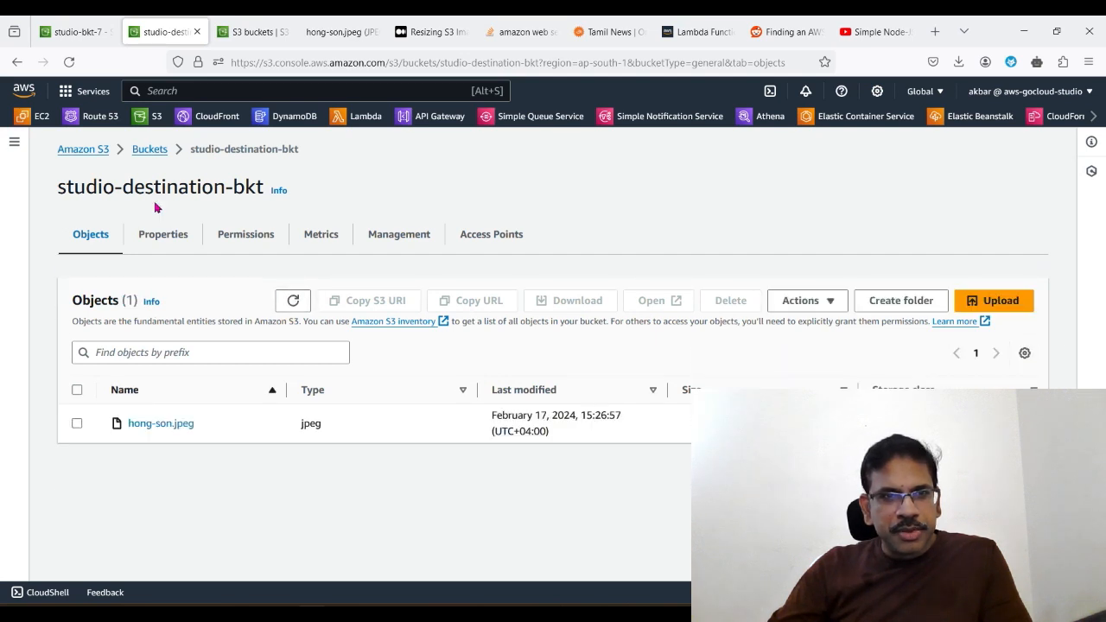
Step: Open the object hong-son.jpeg in studio-destination-bkt and view the resized image
{"action": "left_click_drag", "start_coordinate": [65, 186], "coordinate": [264, 188]}
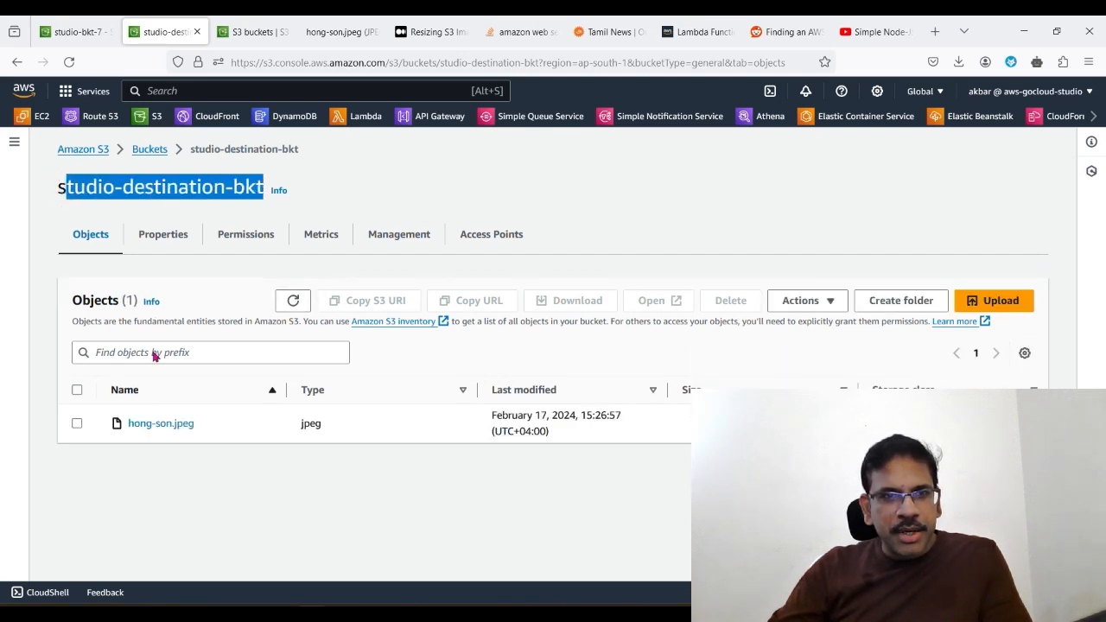
{"action": "left_click", "coordinate": [162, 425]}
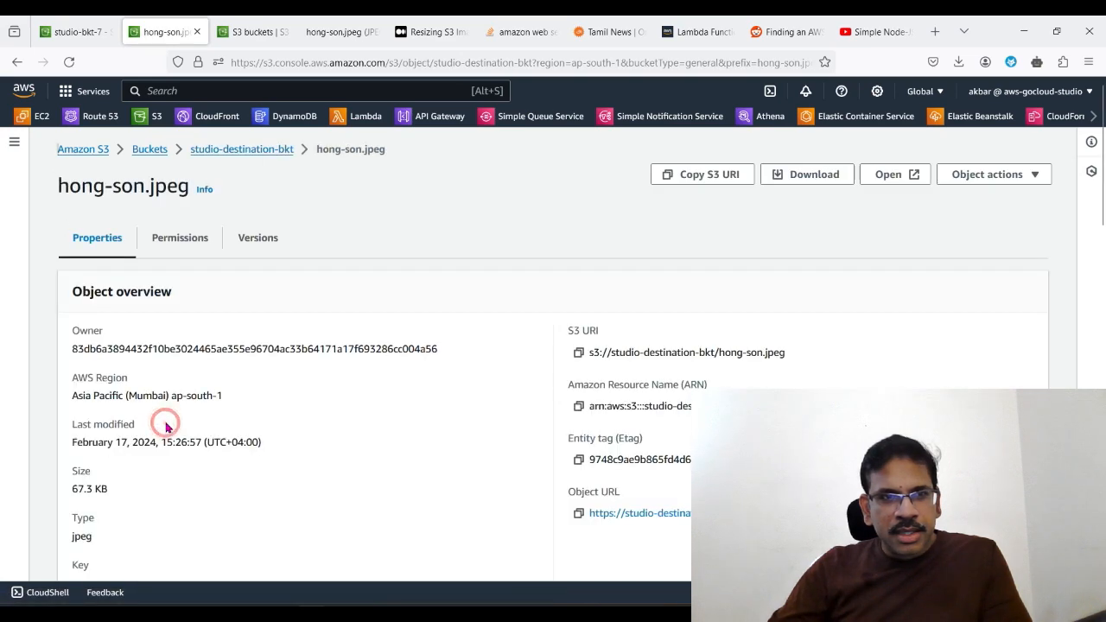
{"action": "left_click", "coordinate": [890, 175]}
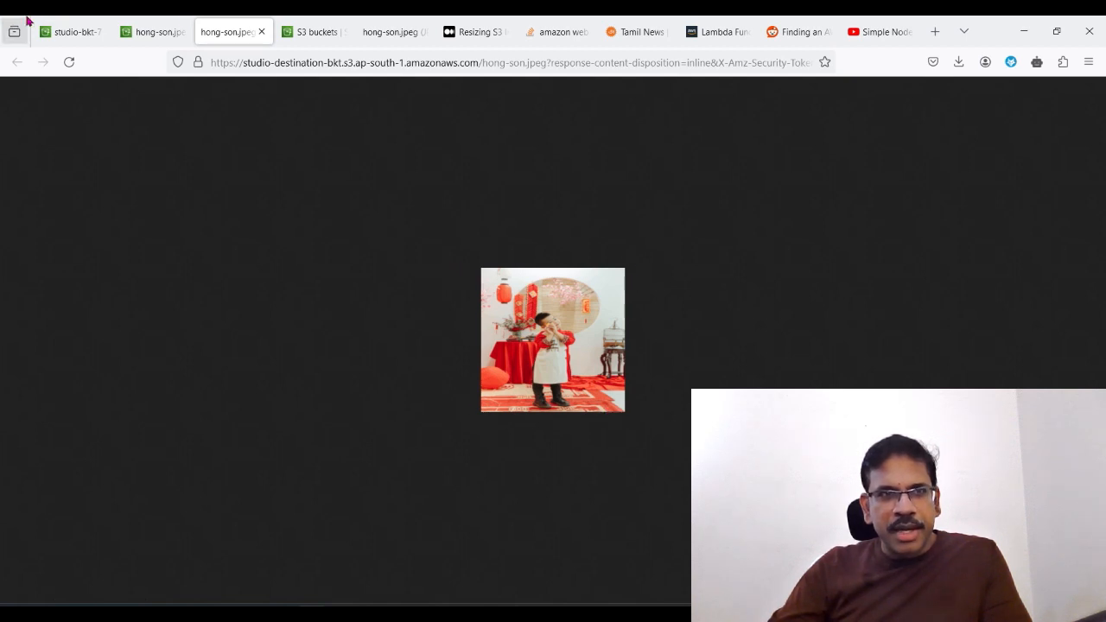
Step: Go to studio-source-bkt in the studio-bkt-7 browser tab, open its hong-son.jpeg object and view the original image
{"action": "left_click", "coordinate": [78, 33]}
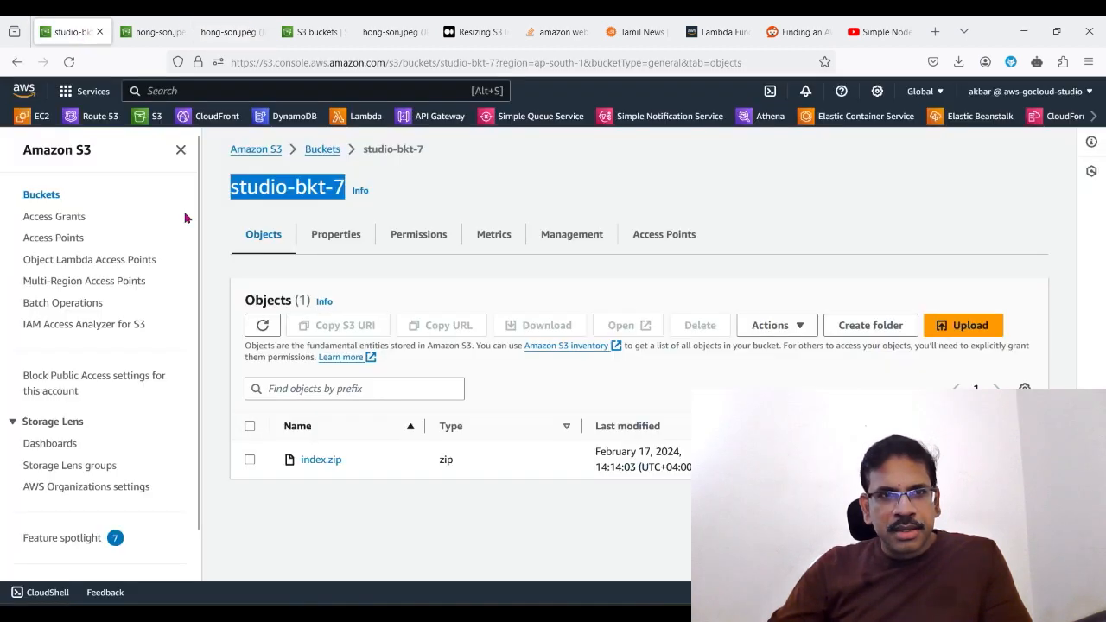
{"action": "left_click", "coordinate": [324, 150]}
{"action": "left_click", "coordinate": [340, 563]}
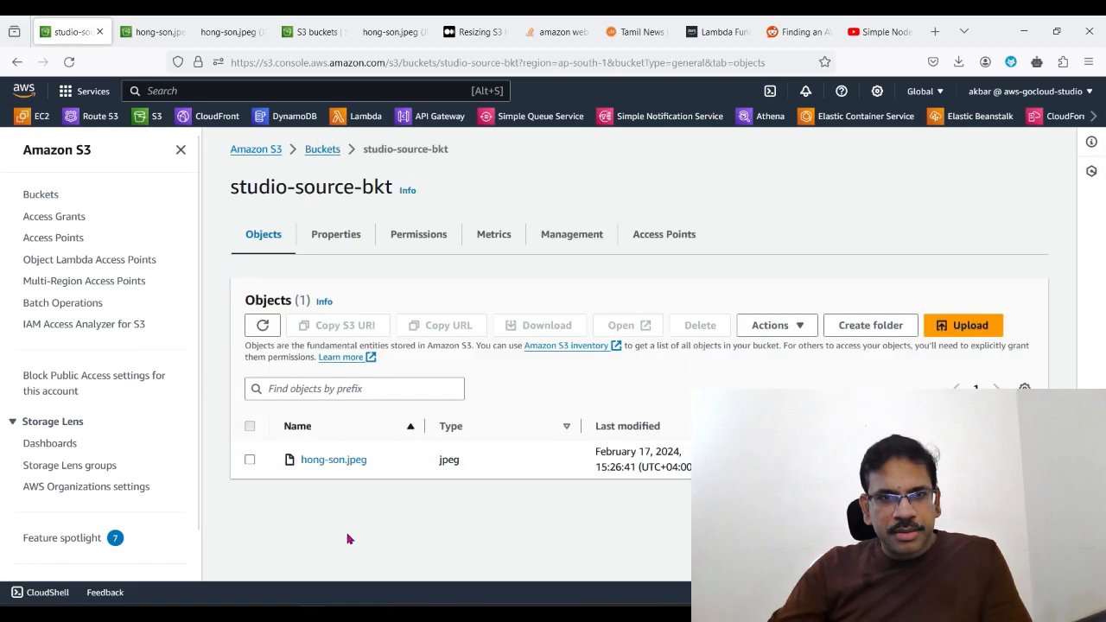
{"action": "left_click", "coordinate": [349, 463]}
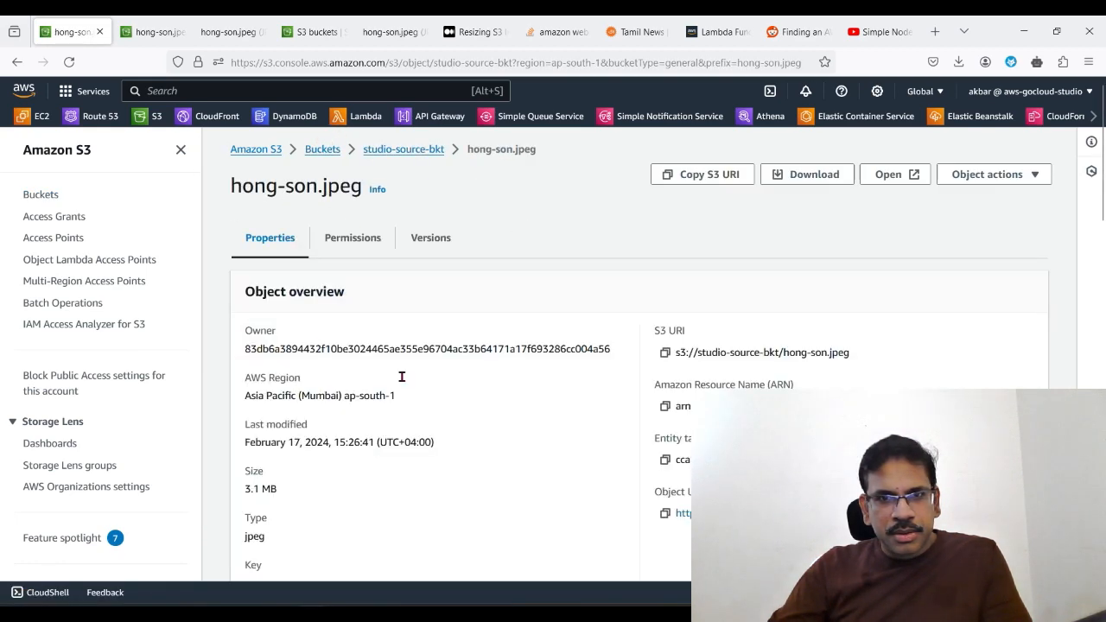
{"action": "scroll", "coordinate": [562, 432], "scroll_direction": "down", "scroll_amount": 5}
{"action": "scroll", "coordinate": [631, 360], "scroll_direction": "up", "scroll_amount": 5}
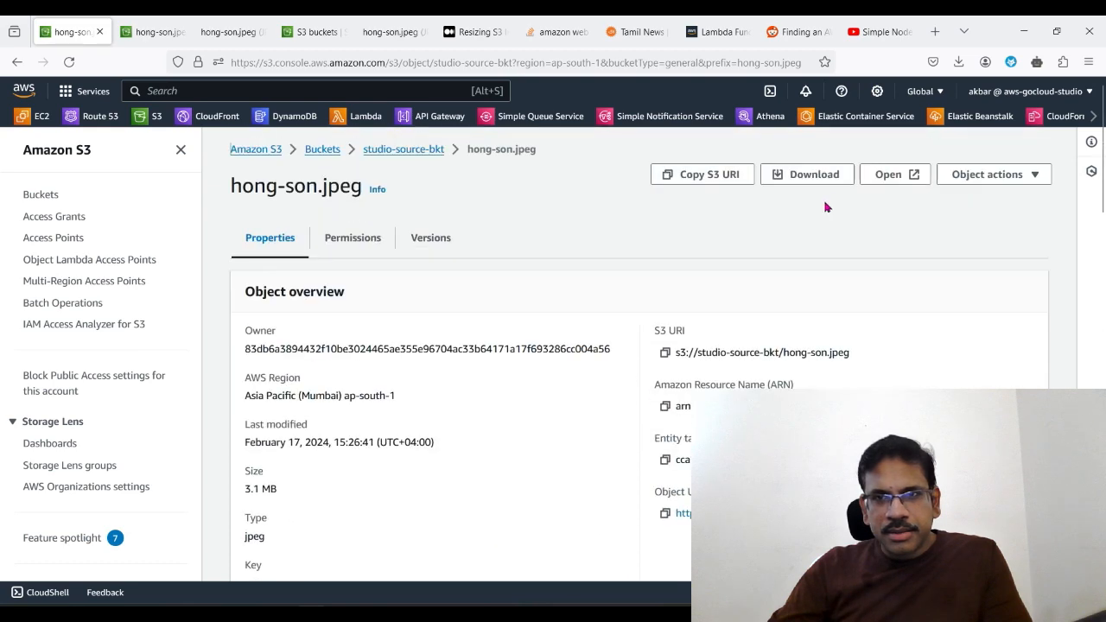
{"action": "left_click", "coordinate": [884, 176]}
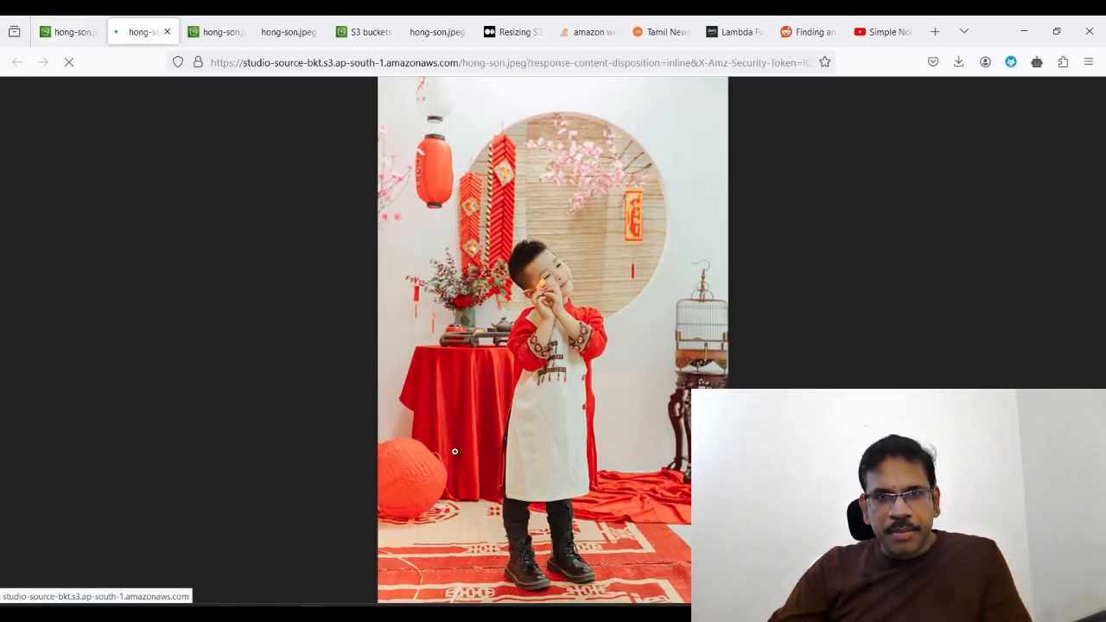
Step: Compare the destination object's details and resized hong-son.jpeg with the original image across the open browser tabs
{"action": "left_click", "coordinate": [218, 32]}
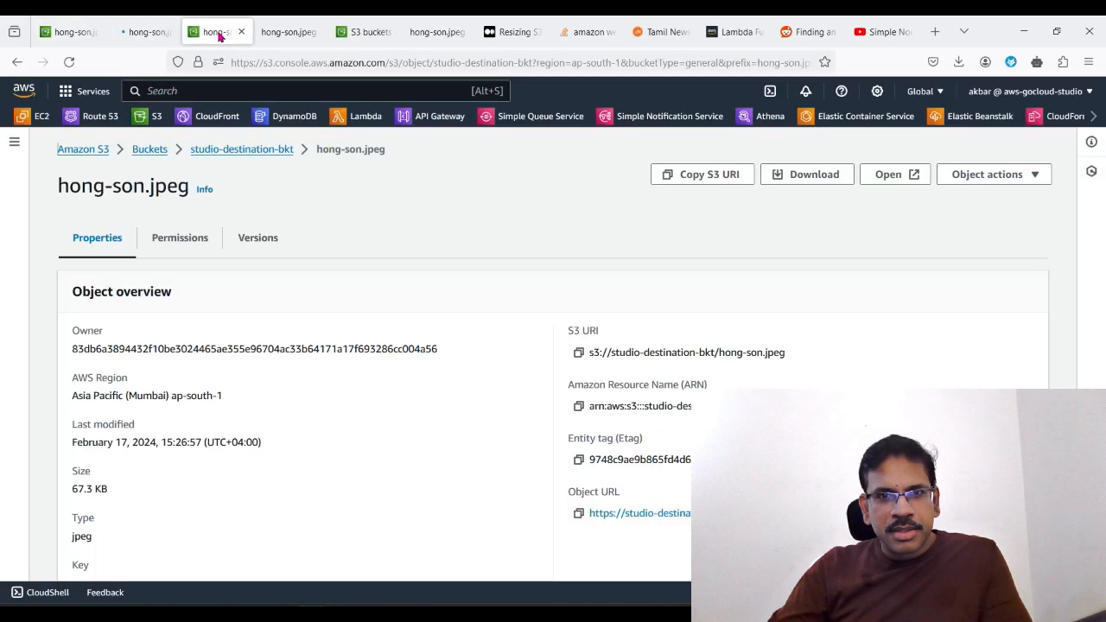
{"action": "left_click", "coordinate": [273, 32]}
{"action": "left_click", "coordinate": [216, 32]}
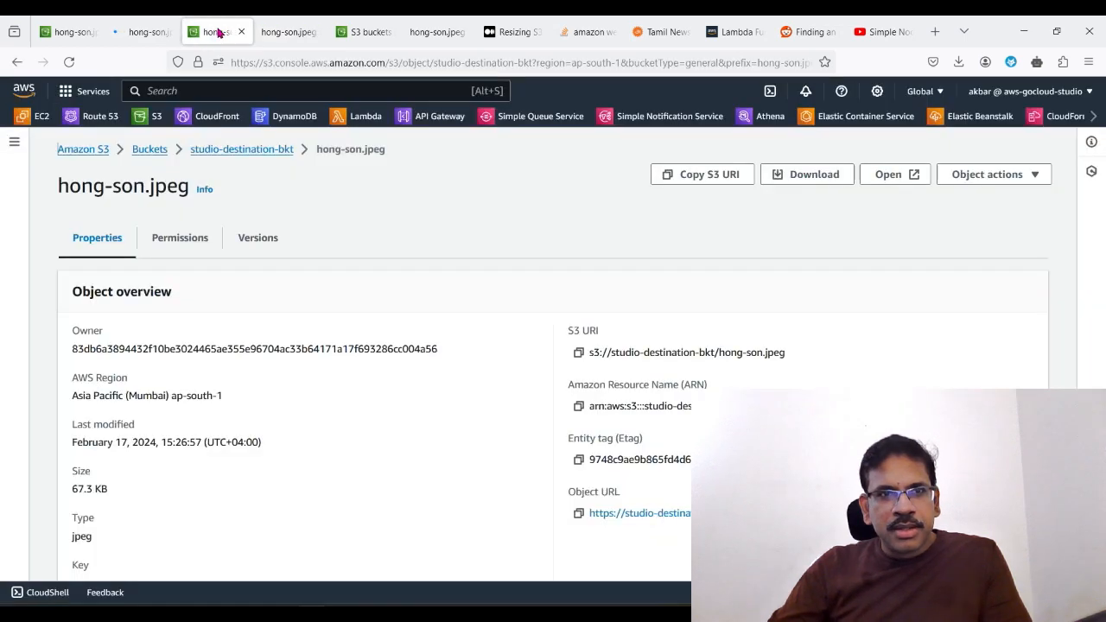
{"action": "left_click", "coordinate": [273, 32]}
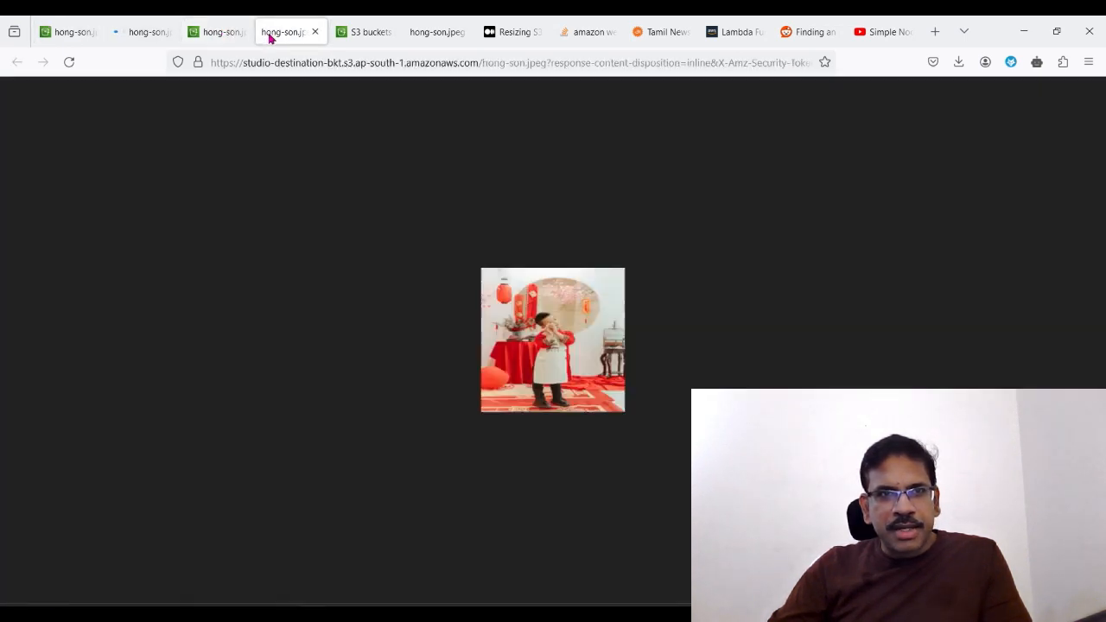
{"action": "left_click", "coordinate": [143, 32]}
Step: Return to the source object's console tab, search AWS services for cloudwatch and open CloudWatch
{"action": "left_click", "coordinate": [86, 32]}
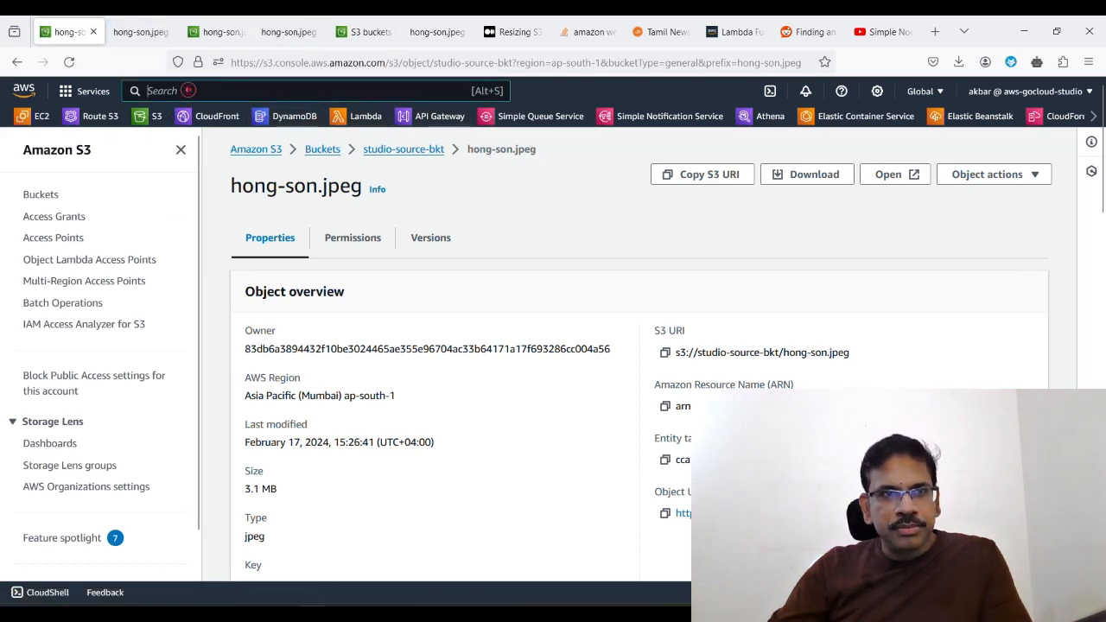
{"action": "left_click", "coordinate": [186, 91]}
{"action": "type", "text": "clkou"}
{"action": "key", "text": "BackSpace"}
{"action": "key", "text": "BackSpace"}
{"action": "key", "text": "BackSpace"}
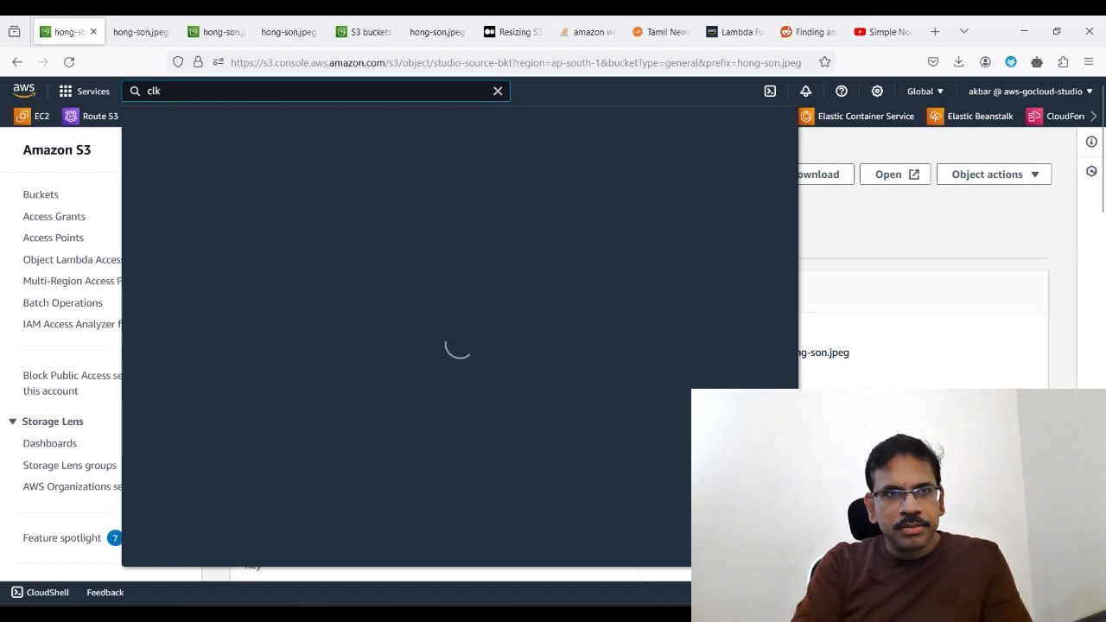
{"action": "type", "text": "oudwatch"}
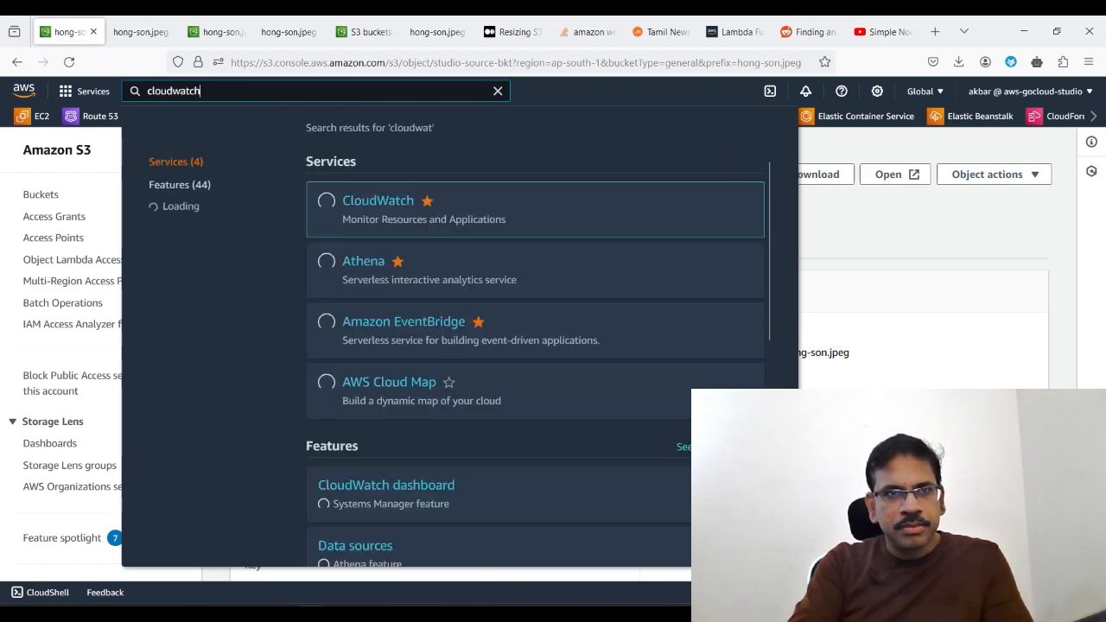
{"action": "left_click", "coordinate": [378, 201]}
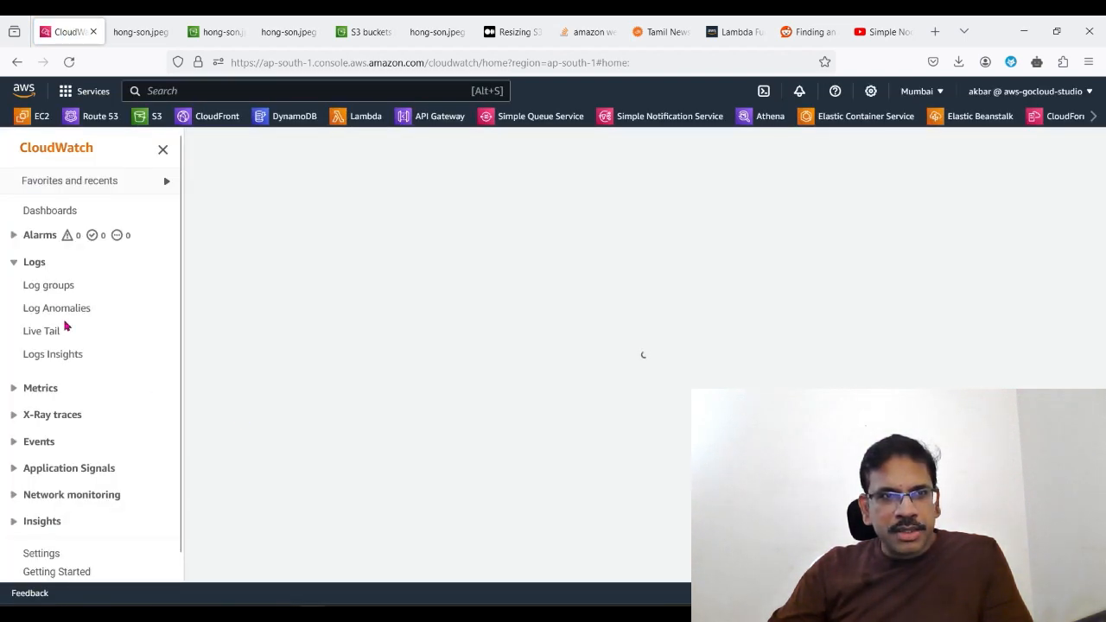
Step: Open the /aws/lambda/ImageManipulator log group and its 2024/02/17 log stream
{"action": "left_click", "coordinate": [41, 290]}
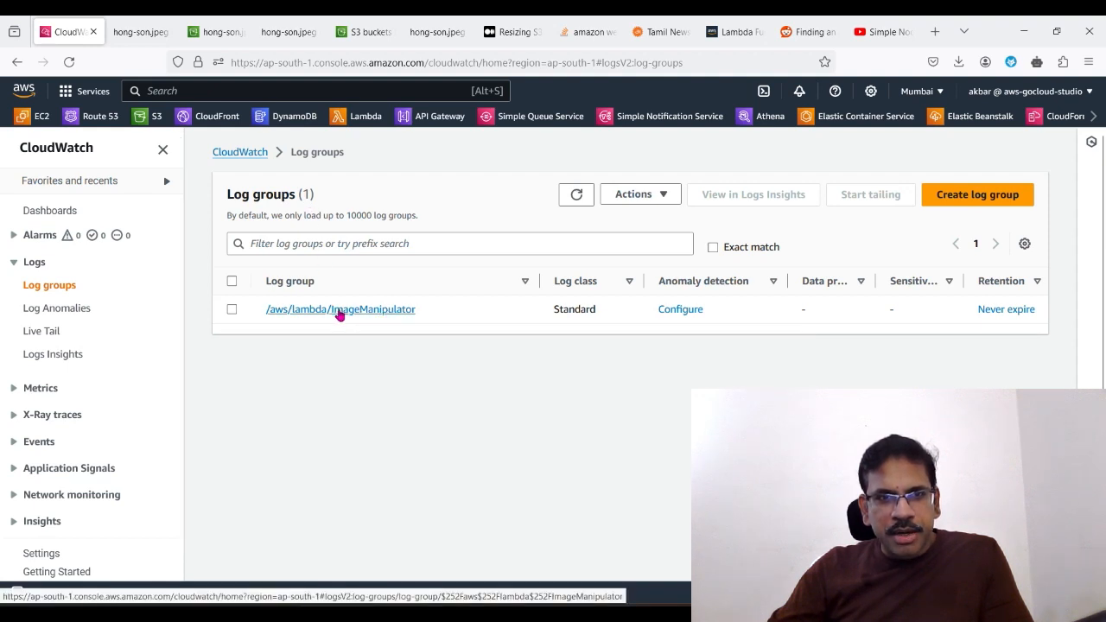
{"action": "left_click", "coordinate": [386, 312]}
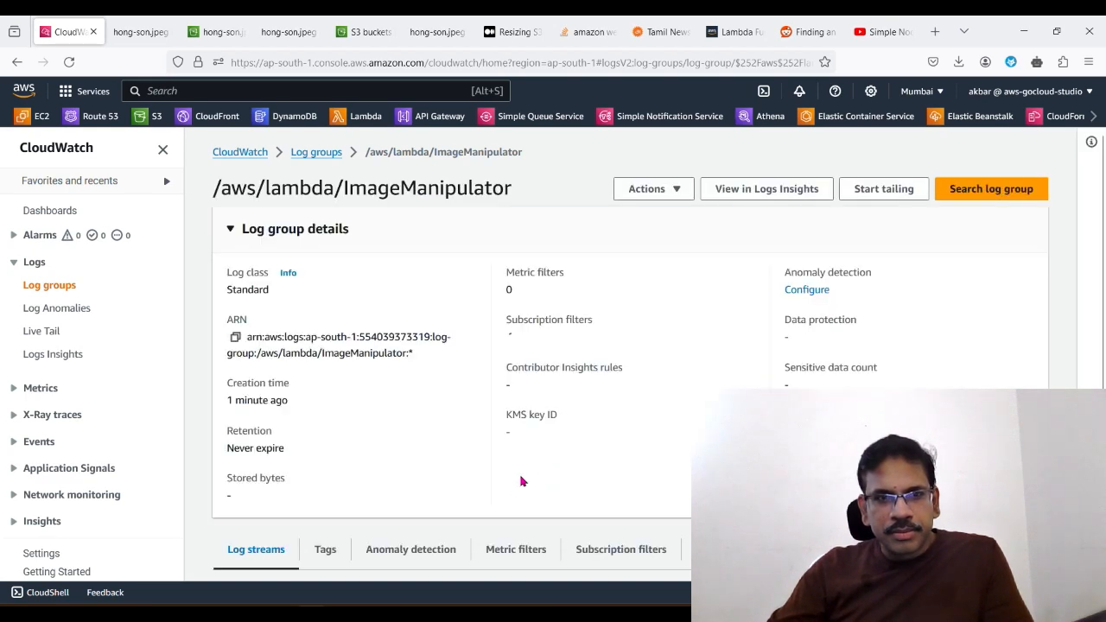
{"action": "scroll", "coordinate": [521, 495], "scroll_direction": "down", "scroll_amount": 1}
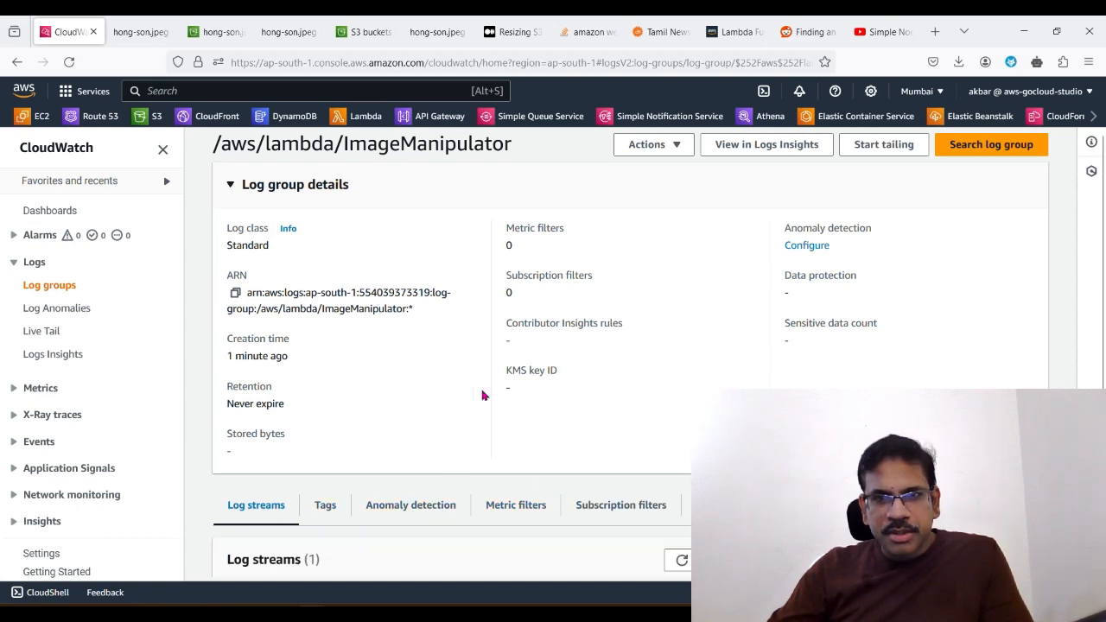
{"action": "scroll", "coordinate": [482, 395], "scroll_direction": "down", "scroll_amount": 2}
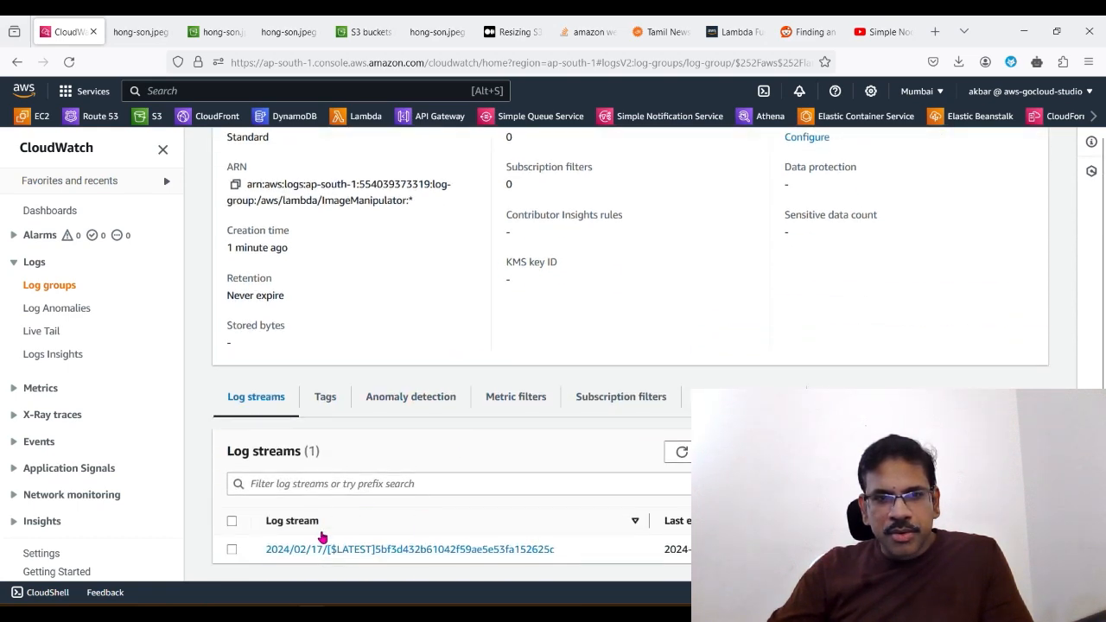
{"action": "left_click", "coordinate": [370, 553]}
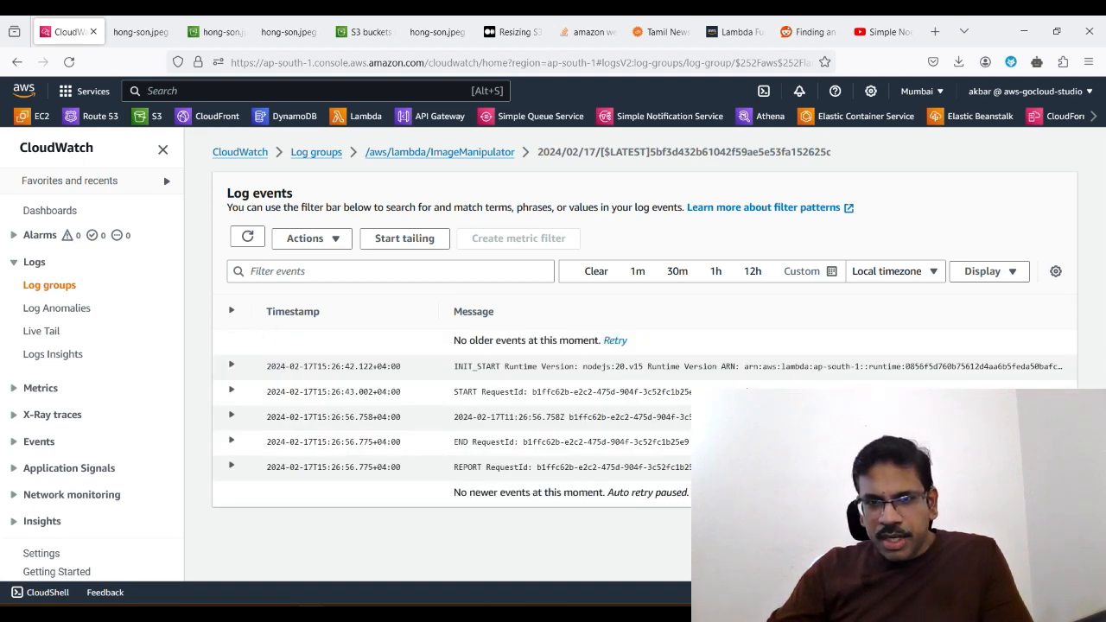
Step: Expand the 15:26:56.758 log event, check its message against console.log("done") in index.js in VS Code, and return to the CloudWatch log
{"action": "left_click", "coordinate": [232, 415]}
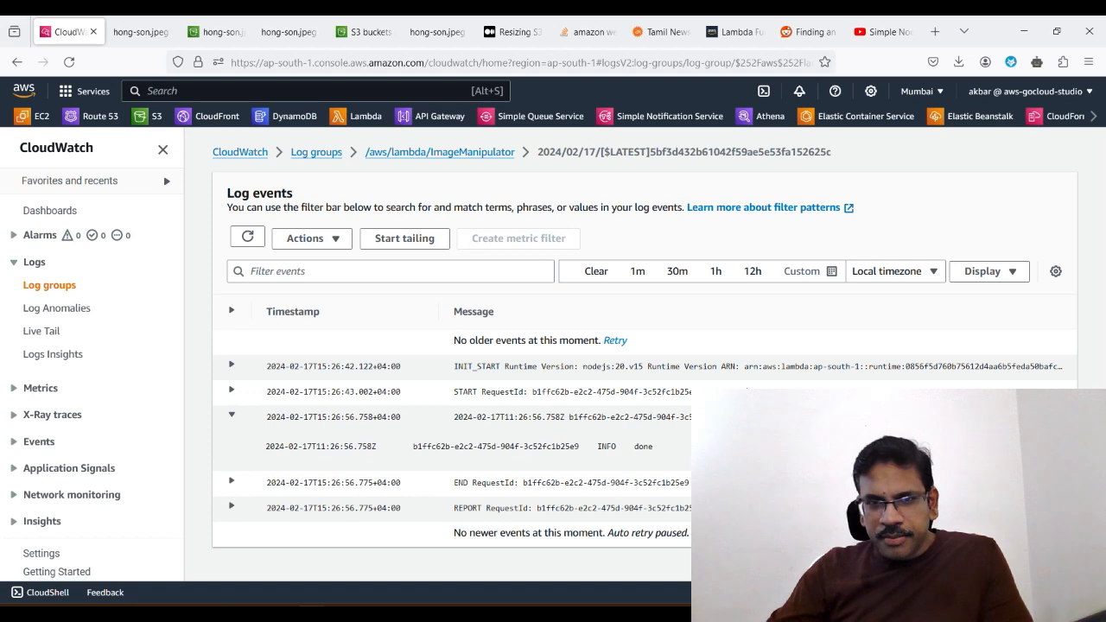
{"action": "double_click", "coordinate": [637, 446]}
{"action": "key", "text": "alt+Tab"}
{"action": "left_click", "coordinate": [517, 194]}
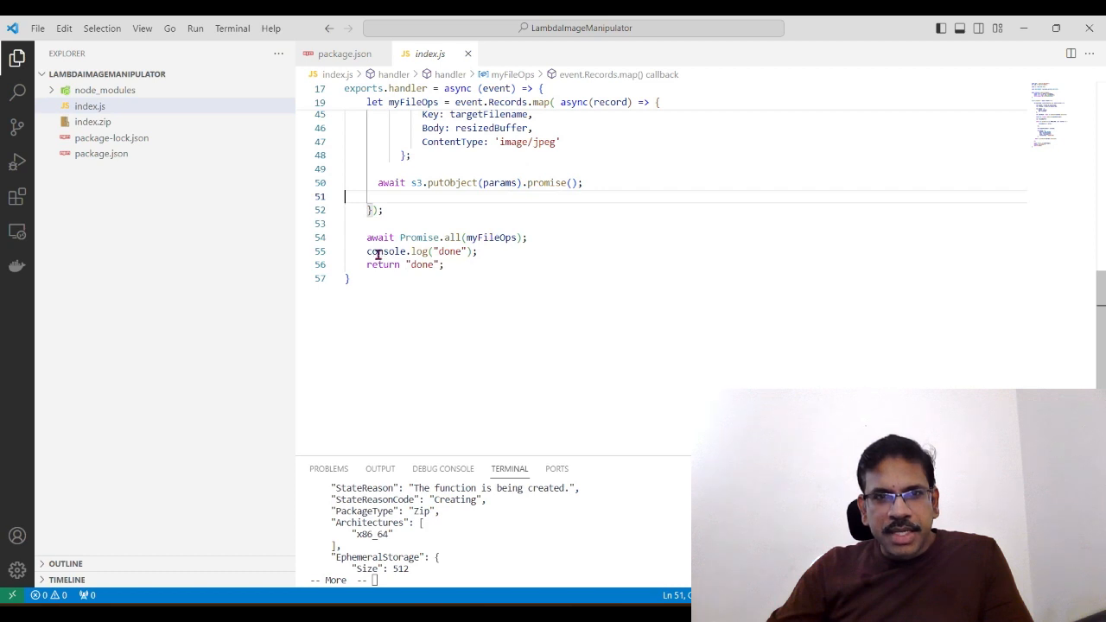
{"action": "left_click_drag", "start_coordinate": [368, 252], "coordinate": [474, 252]}
{"action": "left_click", "coordinate": [454, 264]}
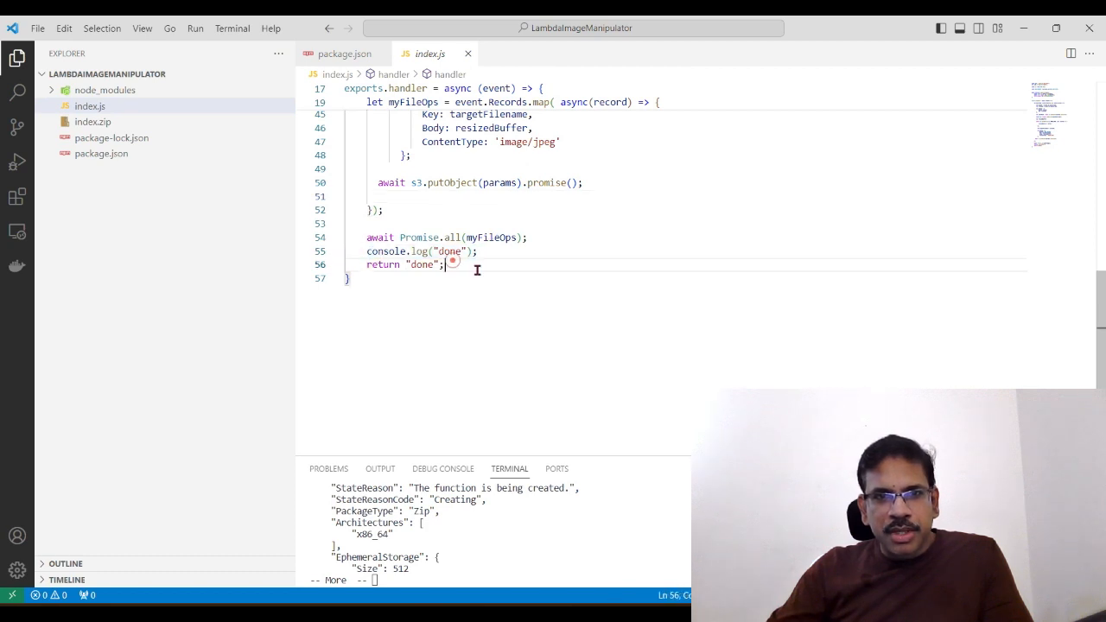
{"action": "key", "text": "alt+Tab"}
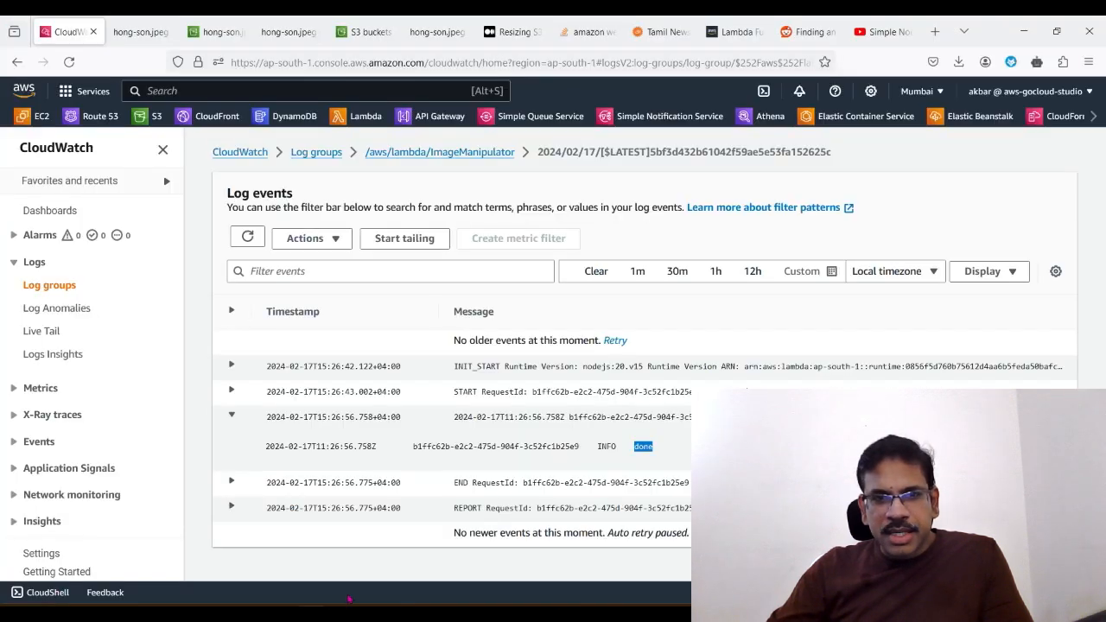
{"action": "double_click", "coordinate": [643, 446]}
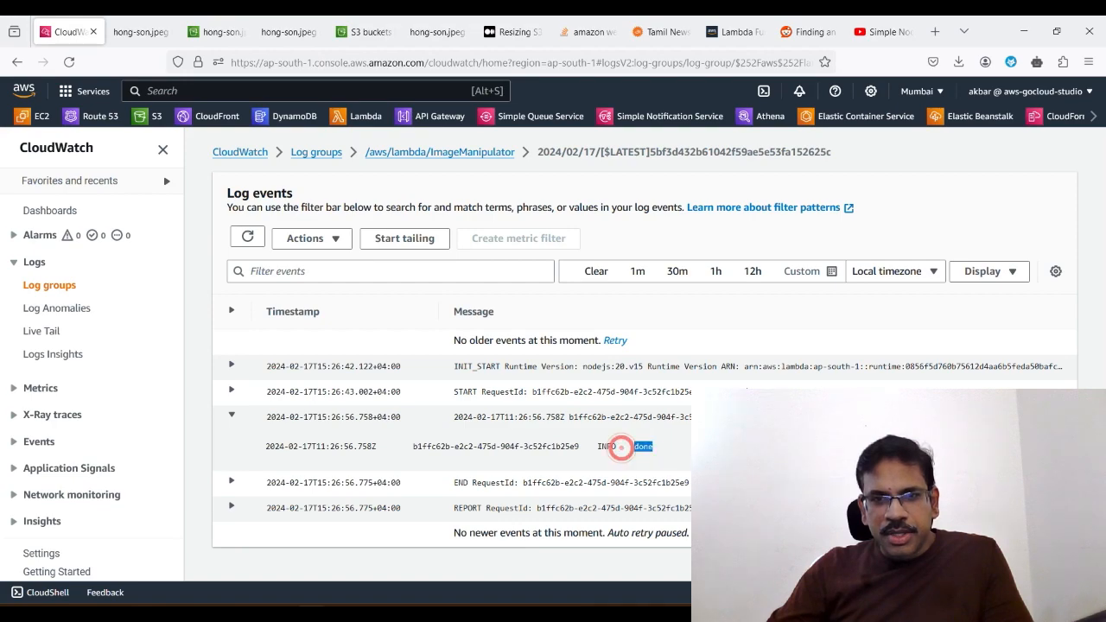